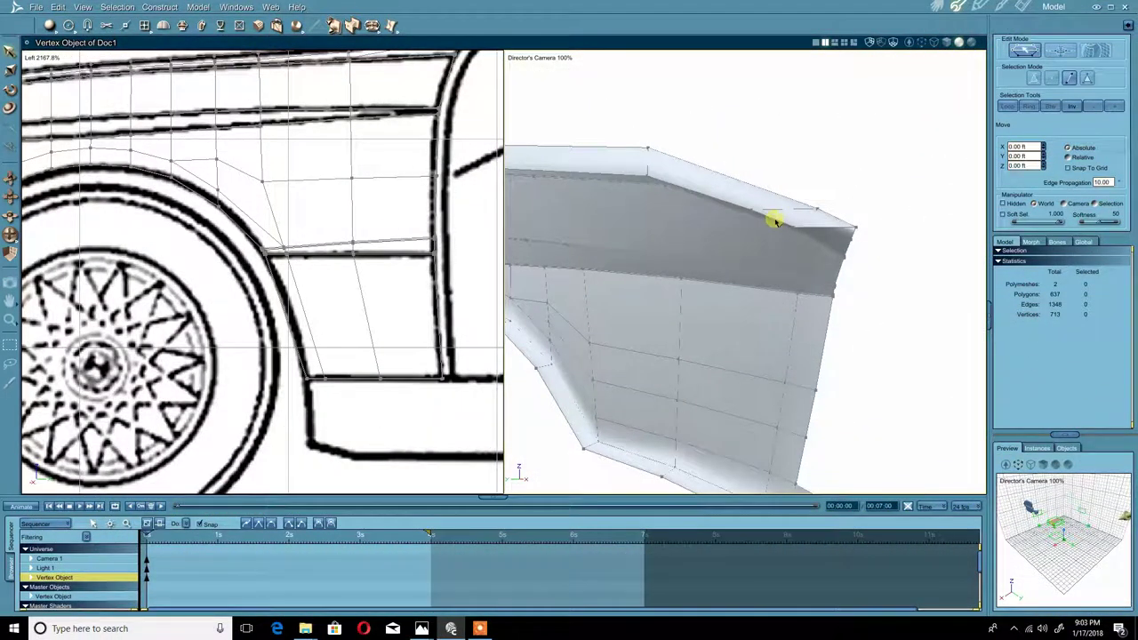
# Step: Select the edge loop around the fender's front end, excluding the stray inner top vertex and adding the lower tab's edges
pyautogui.click(775, 221)
pyautogui.moveTo(783, 238); pyautogui.dragTo(665, 307, button='middle')
pyautogui.click(1007, 106)
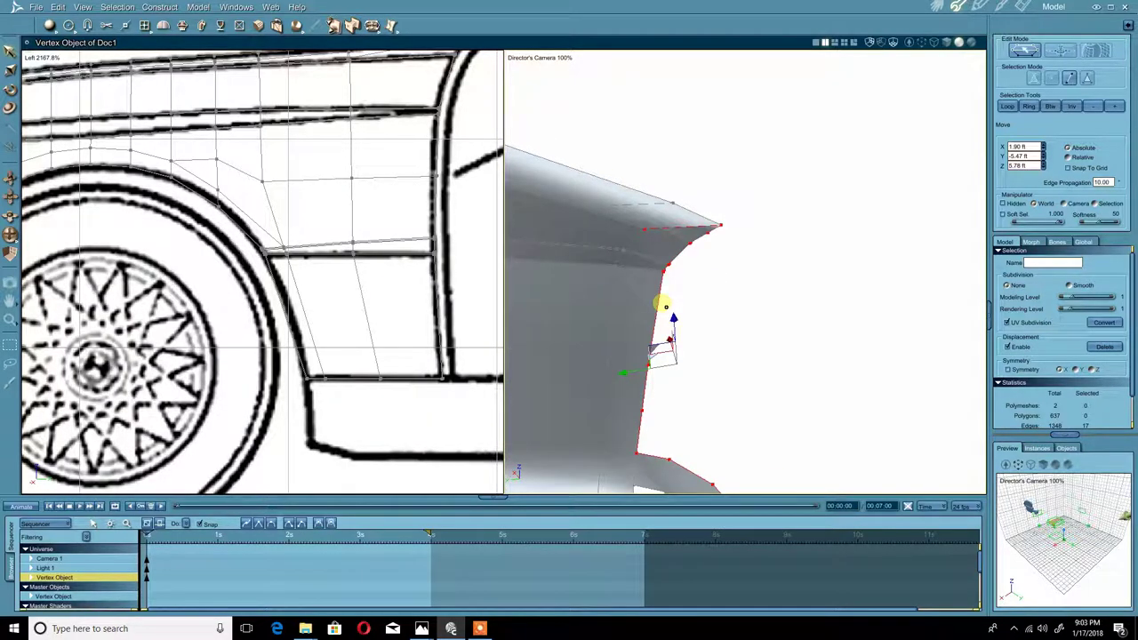
pyautogui.click(1053, 78)
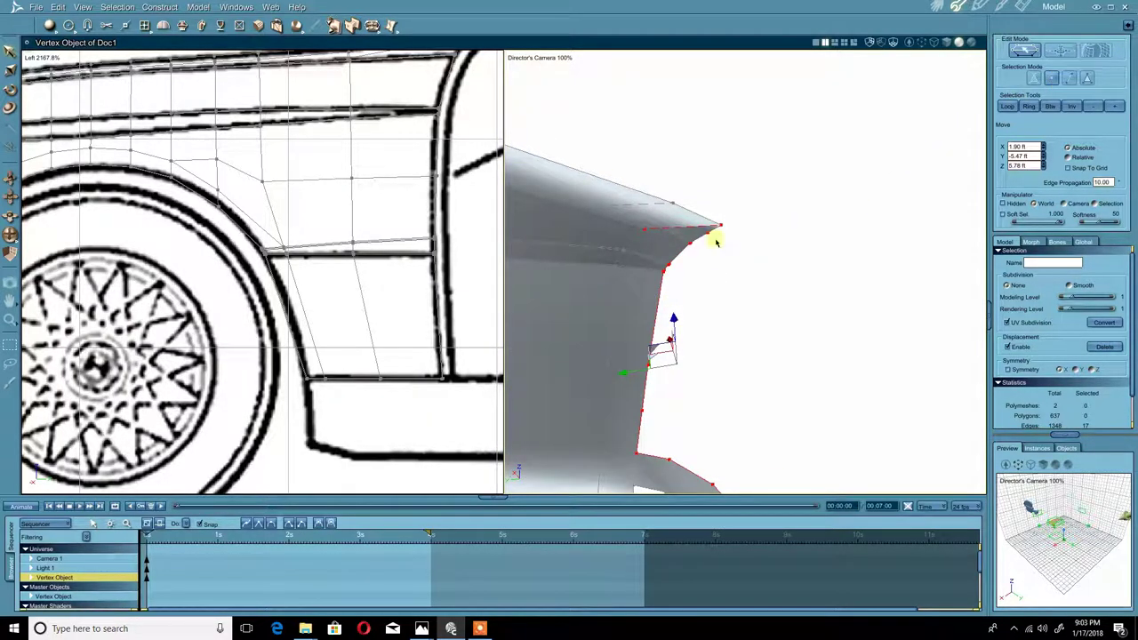
pyautogui.keyDown('shift'); pyautogui.click(644, 229); pyautogui.keyUp('shift')
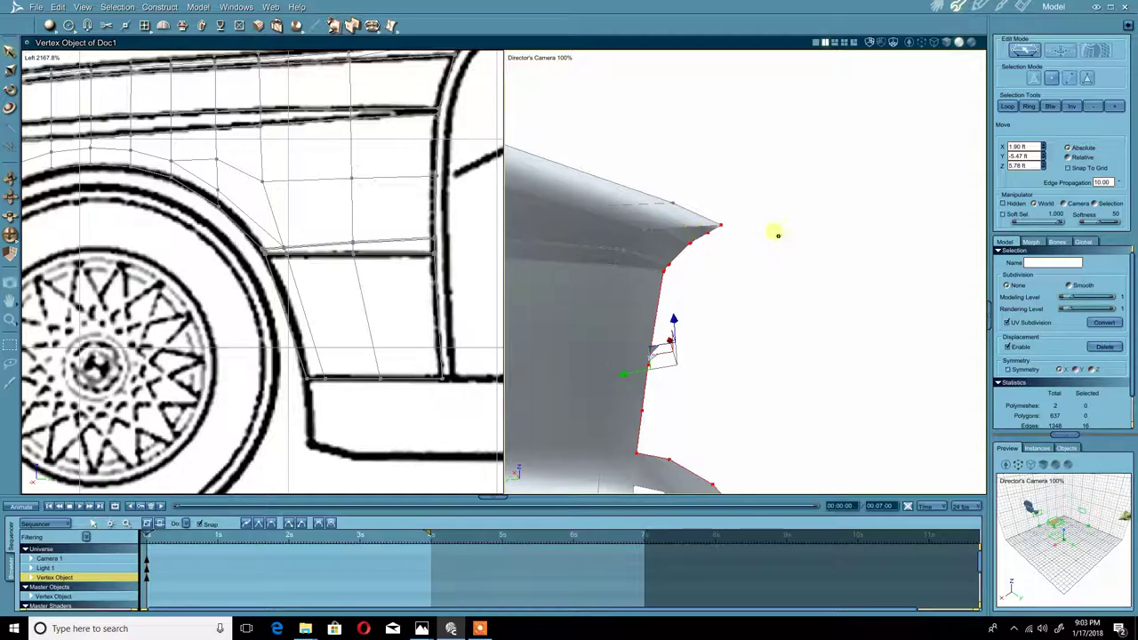
pyautogui.moveTo(778, 235); pyautogui.dragTo(691, 271, button='middle')
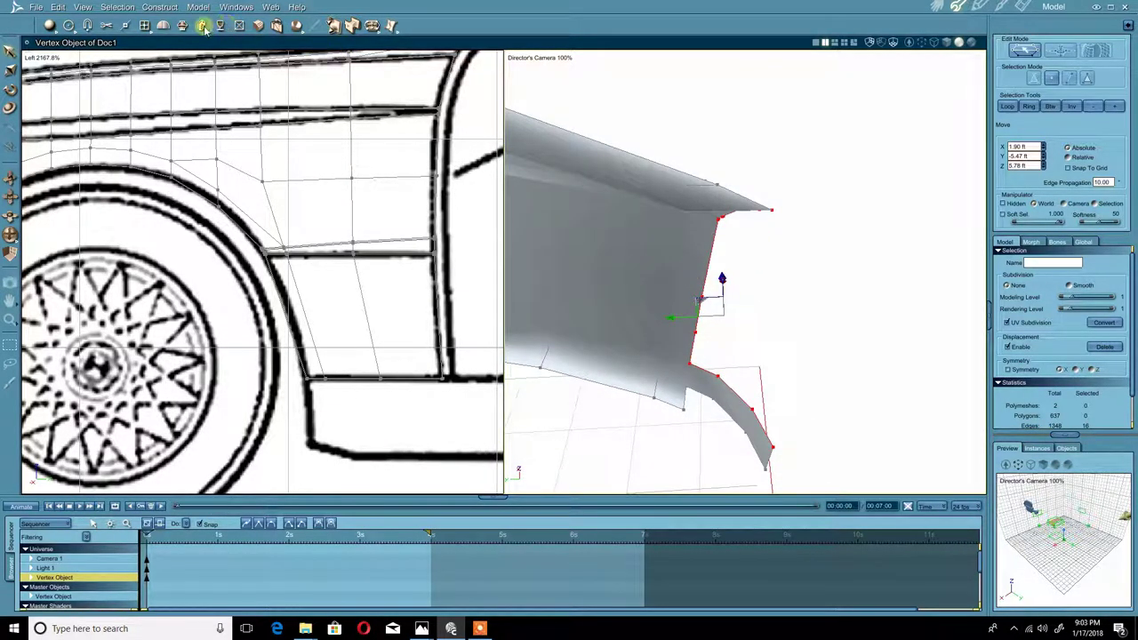
pyautogui.click(1072, 80)
pyautogui.keyDown('shift'); pyautogui.click(719, 402); pyautogui.keyUp('shift')
pyautogui.moveTo(770, 433); pyautogui.dragTo(730, 371, button='middle')
pyautogui.keyDown('shift'); pyautogui.click(751, 418); pyautogui.keyUp('shift')
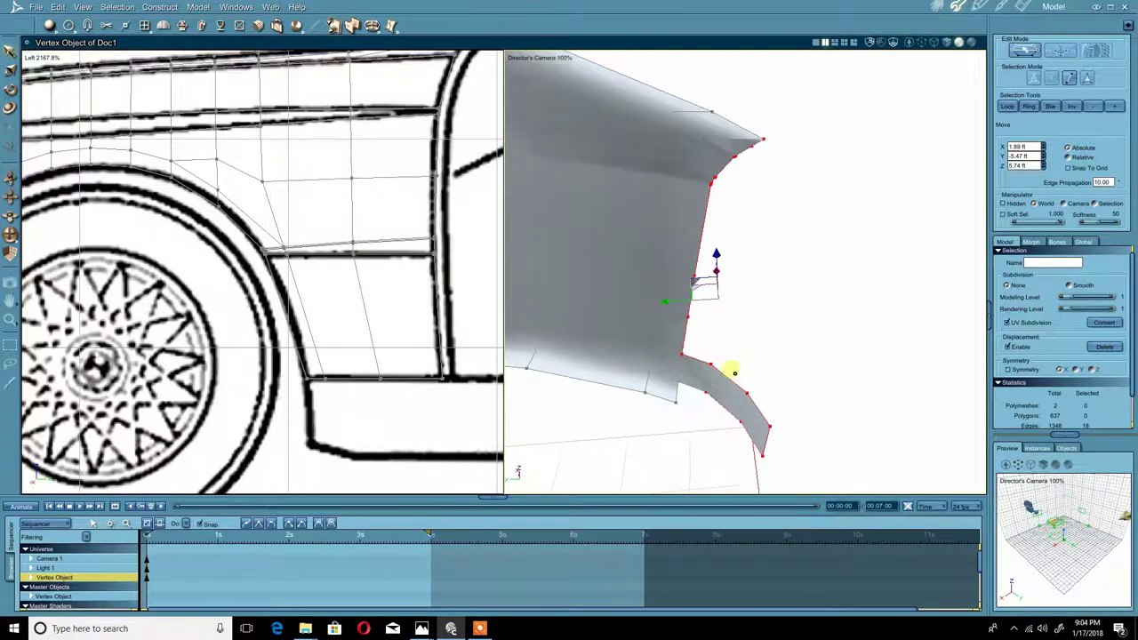
# Step: Extrude the selected front border edges with Dynamic Extrusion and move the new edges inward to Y -5.37 ft, forming a return flange
pyautogui.click(182, 24)
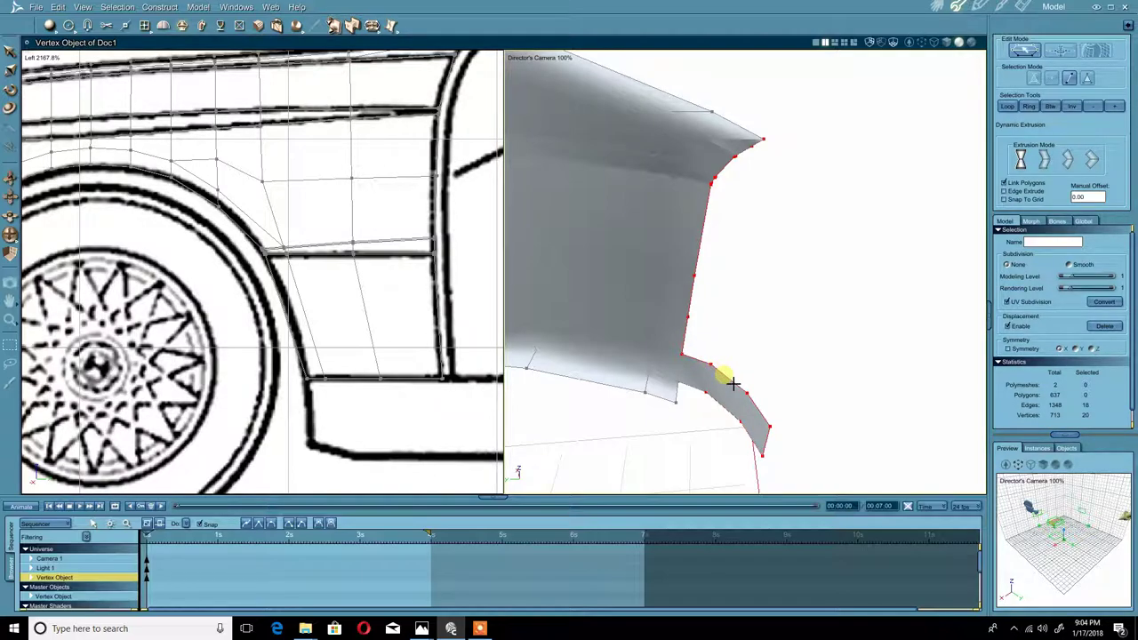
pyautogui.moveTo(730, 382); pyautogui.dragTo(752, 354)
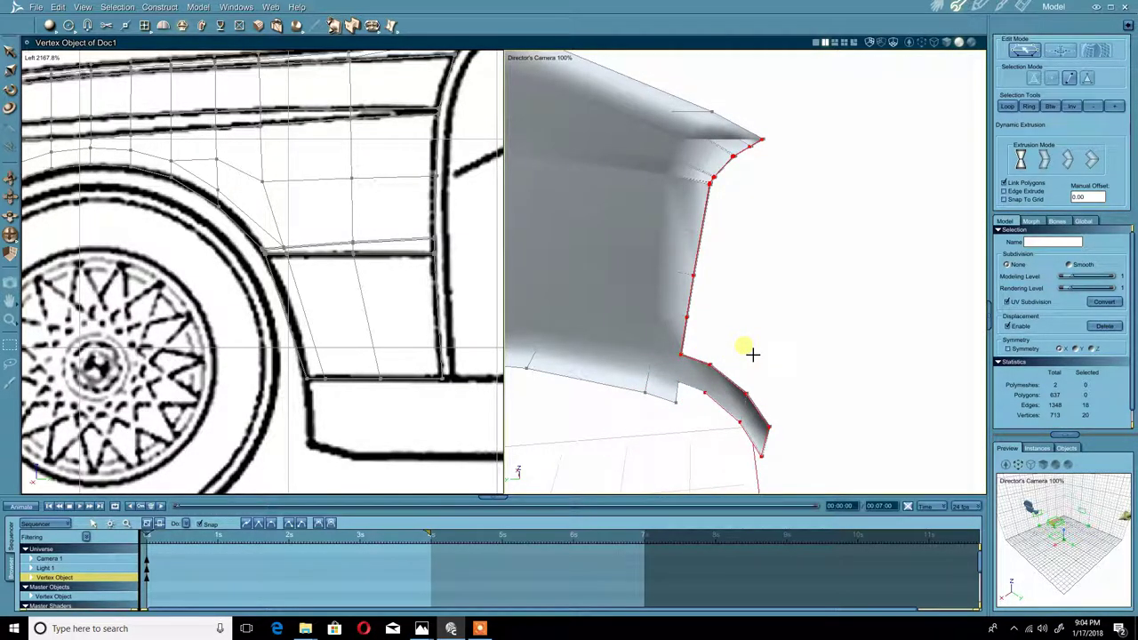
pyautogui.click(753, 354)
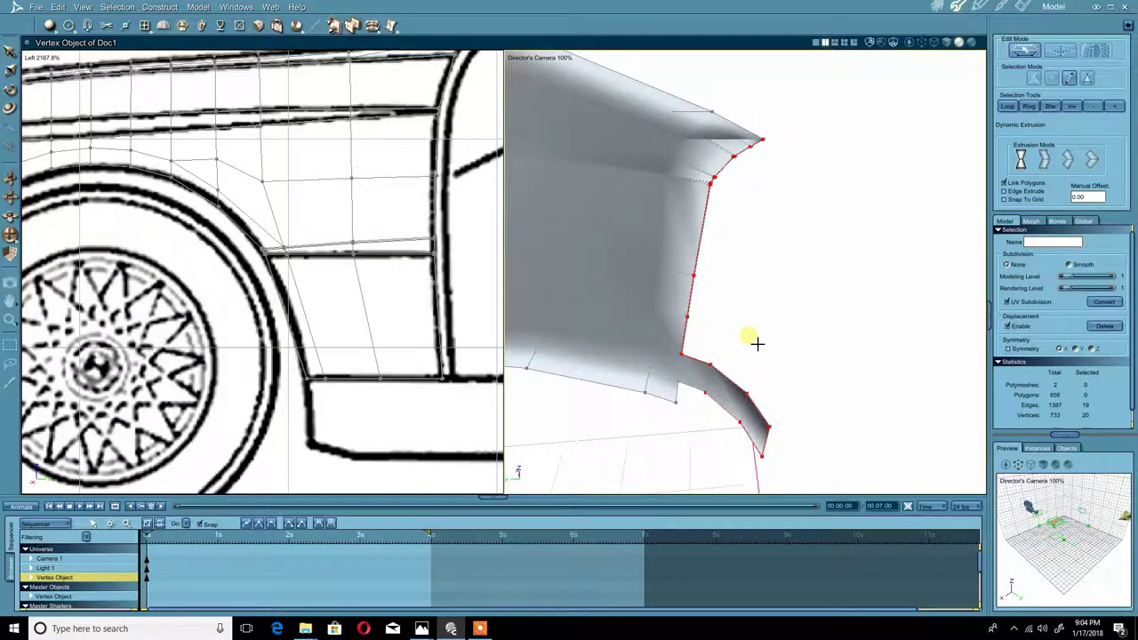
pyautogui.rightClick(756, 343)
pyautogui.click(732, 323)
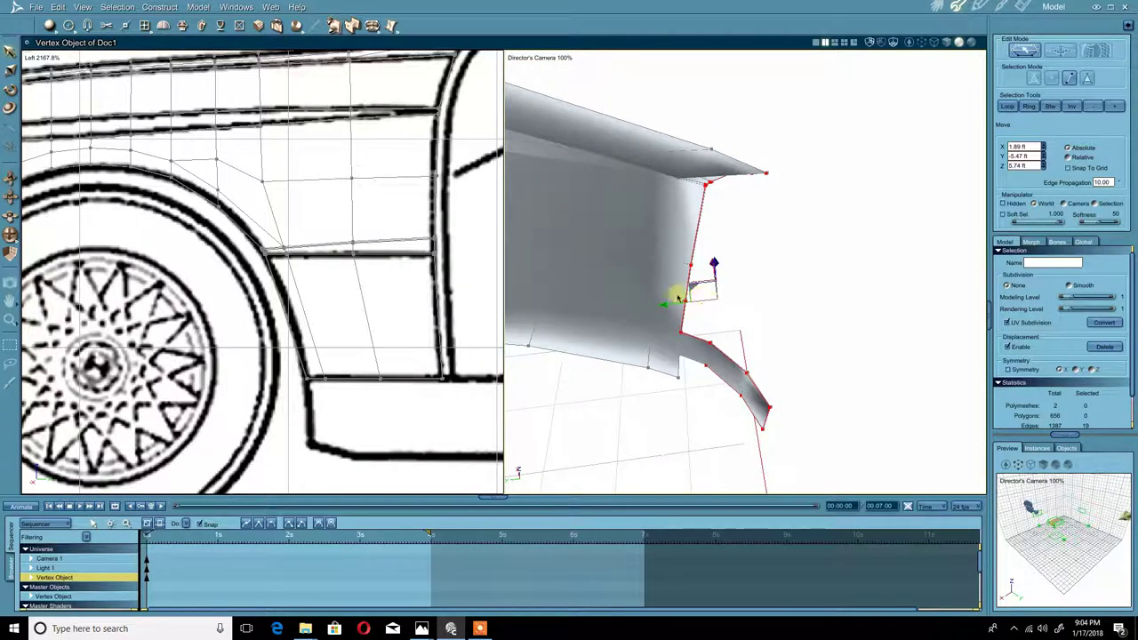
pyautogui.moveTo(679, 296); pyautogui.dragTo(604, 301)
pyautogui.moveTo(623, 312); pyautogui.dragTo(635, 347, button='middle')
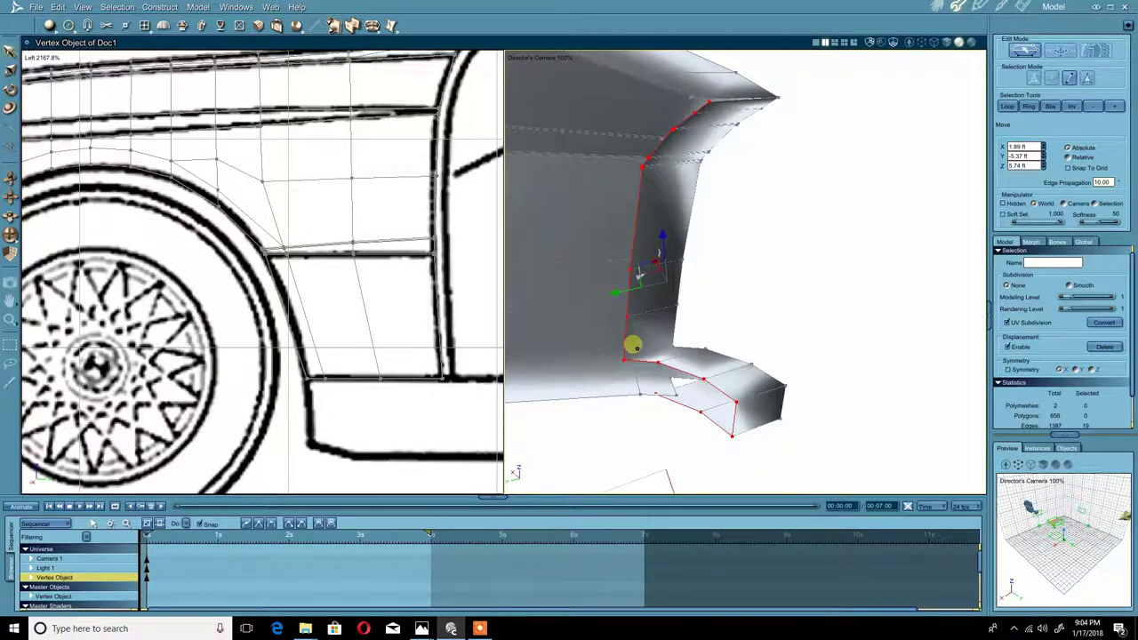
# Step: Move the short end edge of the fender's lower lip away from the flange corner, to about X 1.98 ft and Y -5.23 ft
pyautogui.click(646, 399)
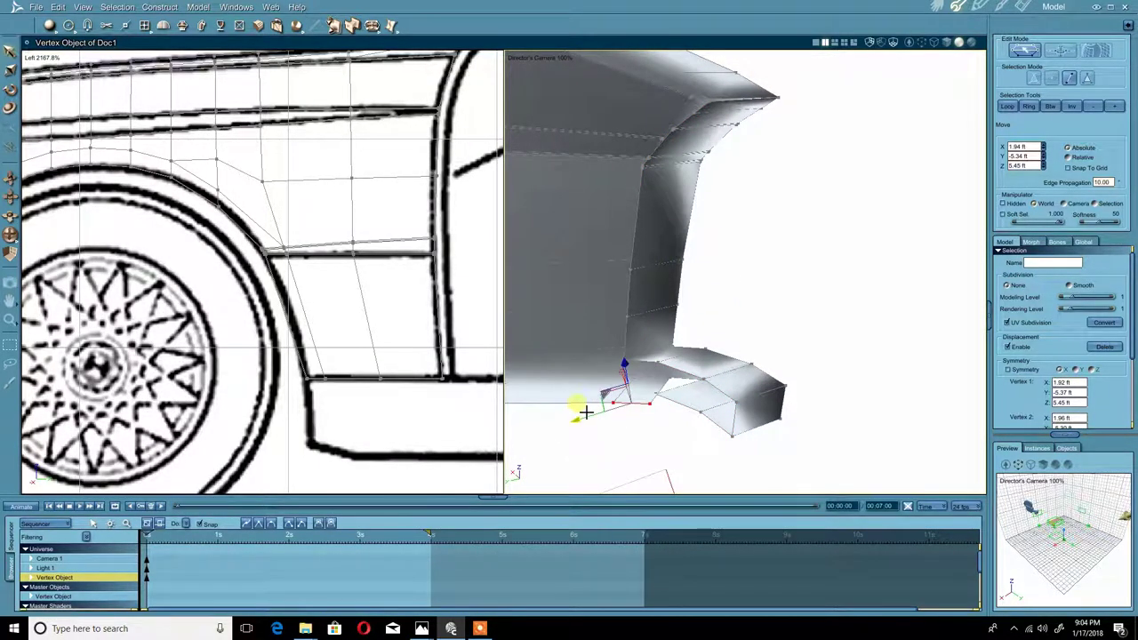
pyautogui.moveTo(617, 401); pyautogui.dragTo(655, 416, button='middle')
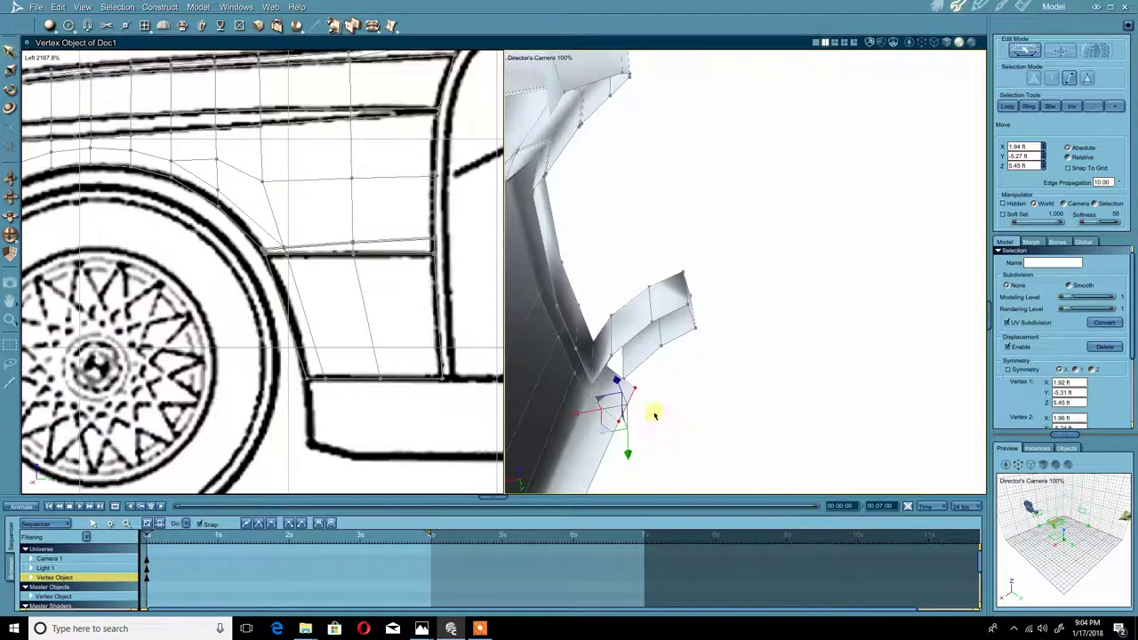
pyautogui.moveTo(594, 421); pyautogui.dragTo(578, 418)
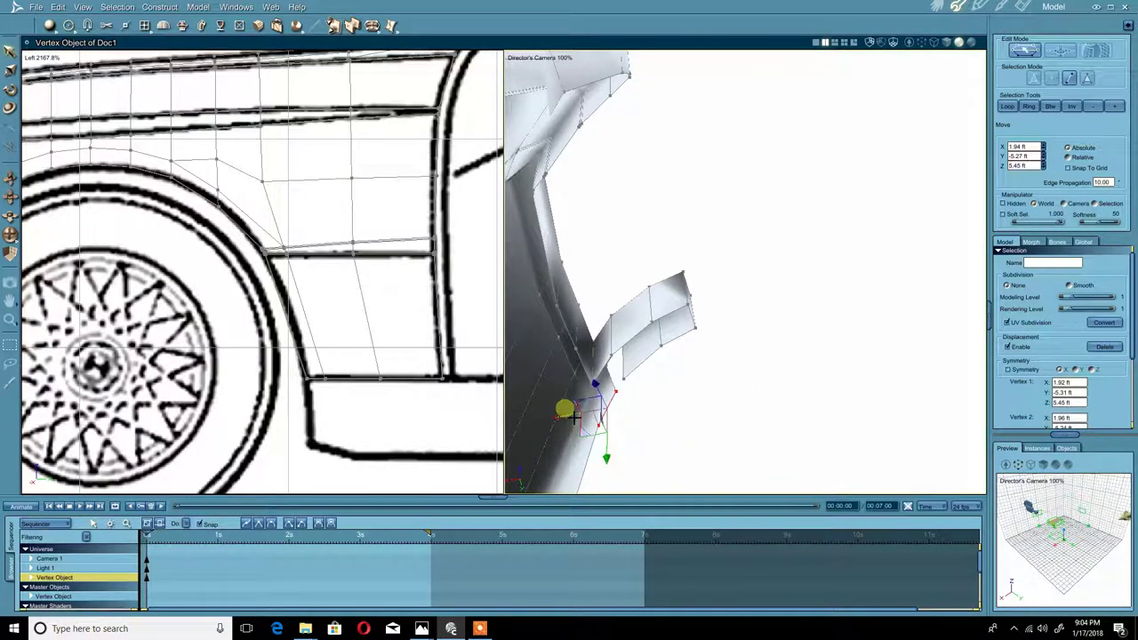
pyautogui.moveTo(615, 471); pyautogui.dragTo(607, 478)
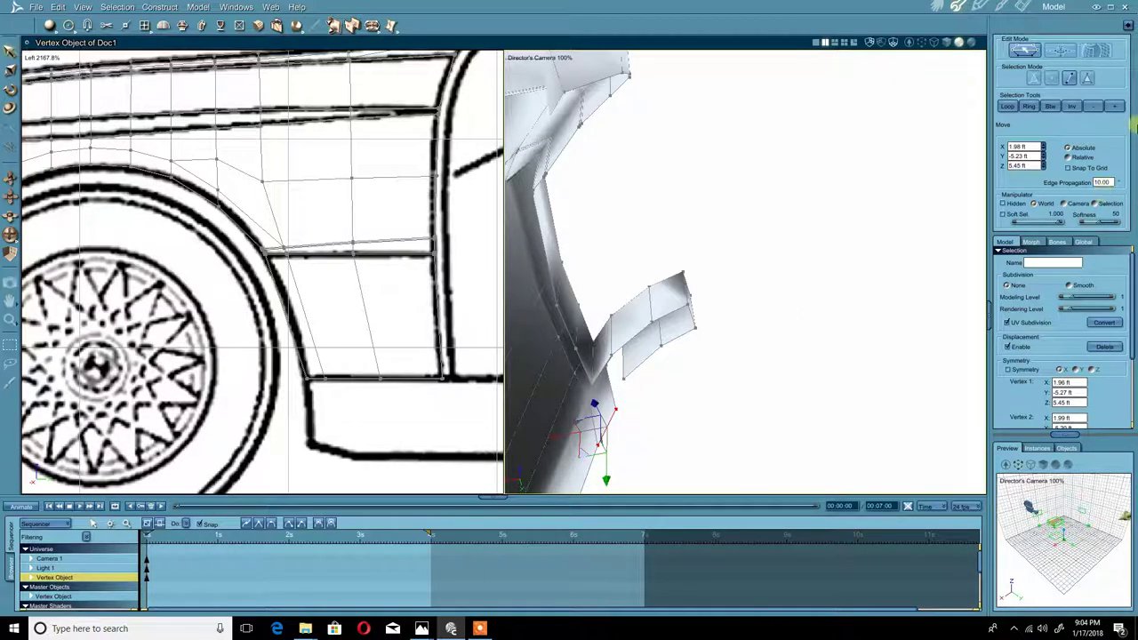
pyautogui.click(626, 384)
pyautogui.moveTo(603, 415); pyautogui.dragTo(621, 407)
# Step: Bridge the flange's lower corner edge to the end edge of the lower lip
pyautogui.moveTo(701, 384); pyautogui.dragTo(614, 240, button='middle')
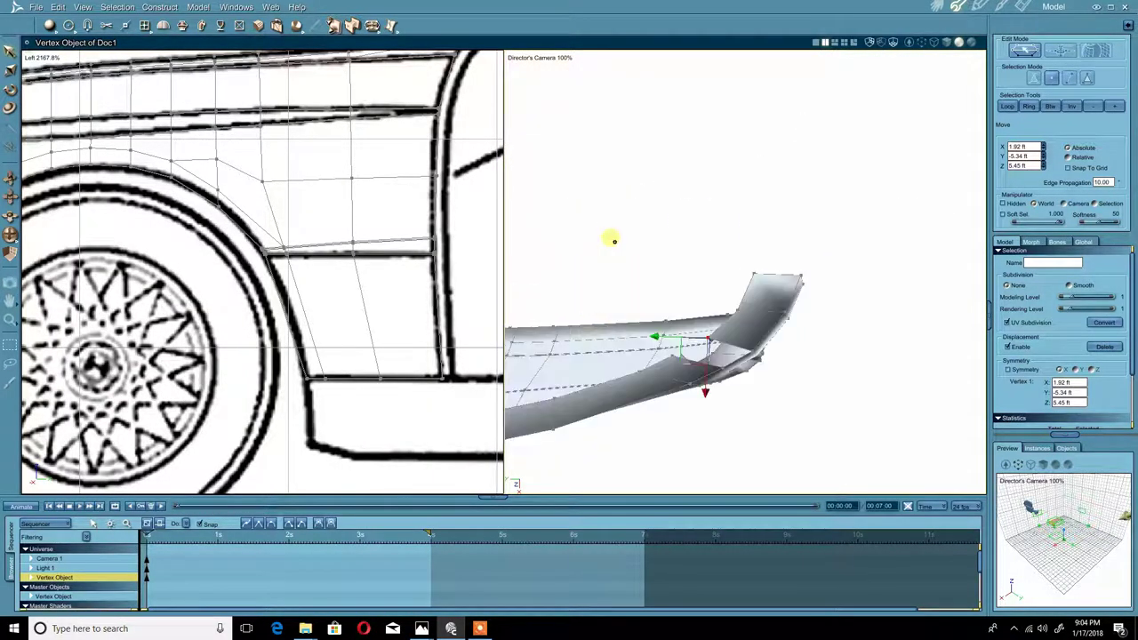
pyautogui.click(630, 294)
pyautogui.click(665, 351)
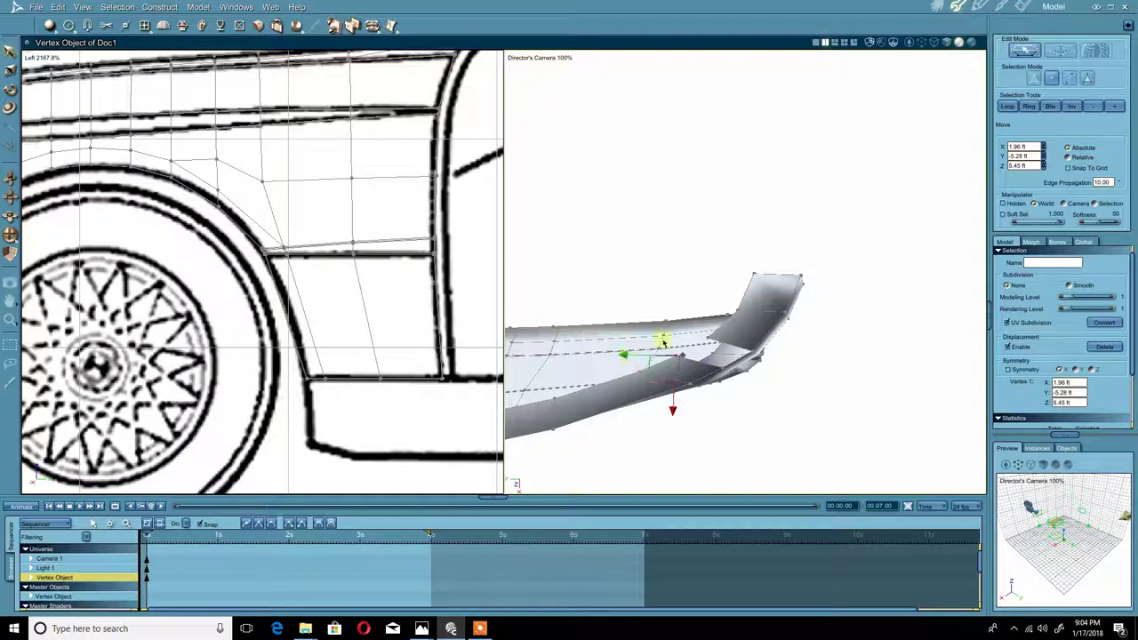
pyautogui.click(699, 280)
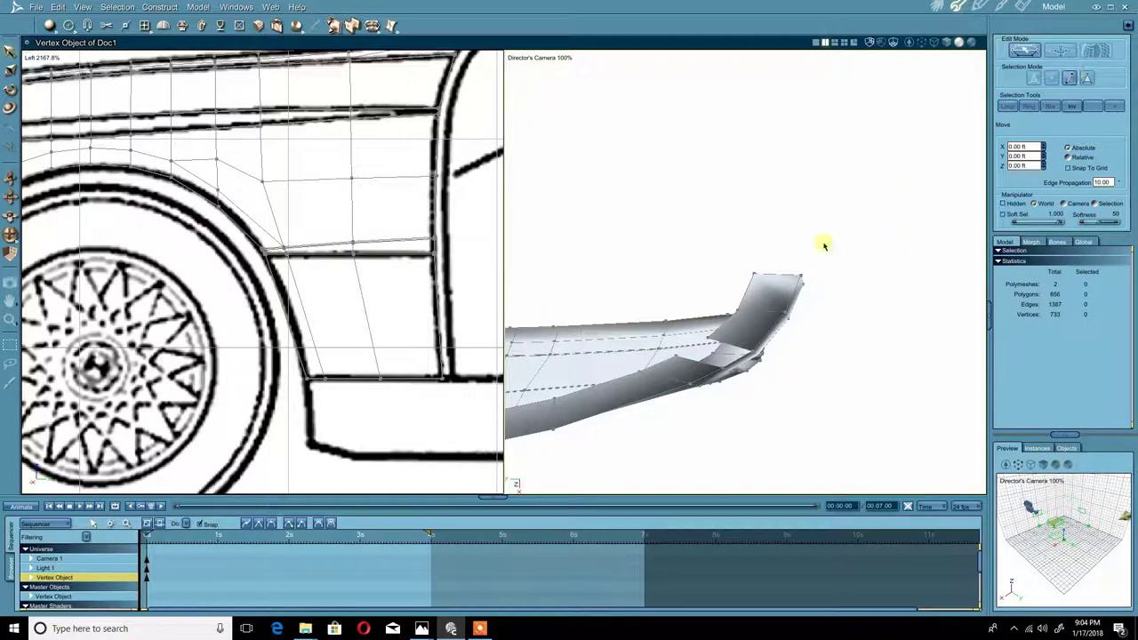
pyautogui.click(734, 350)
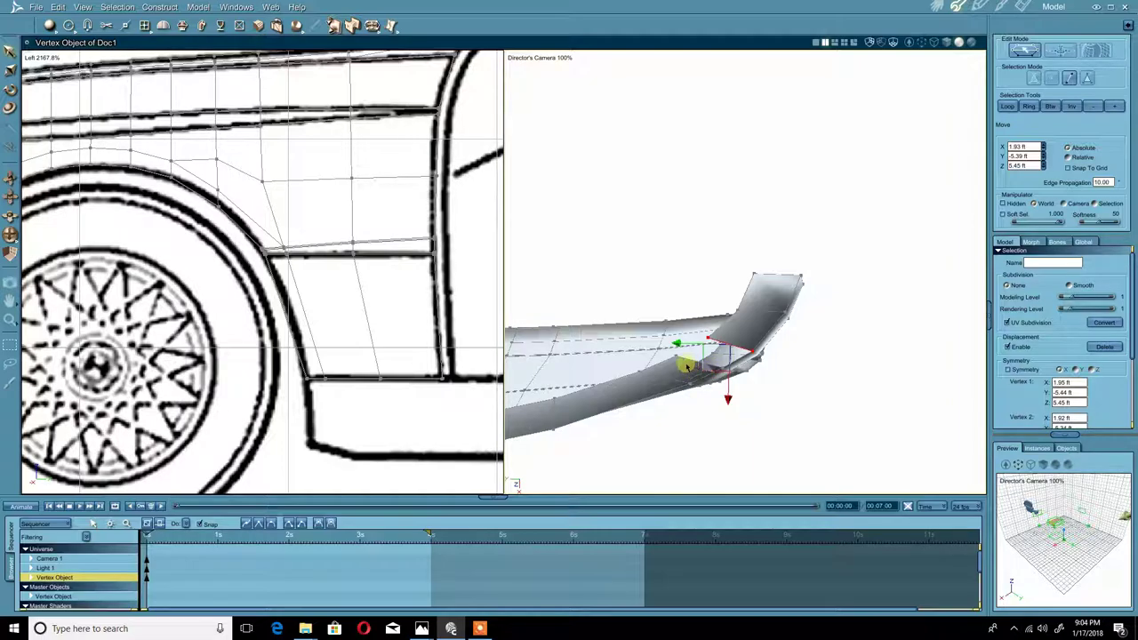
pyautogui.click(681, 360)
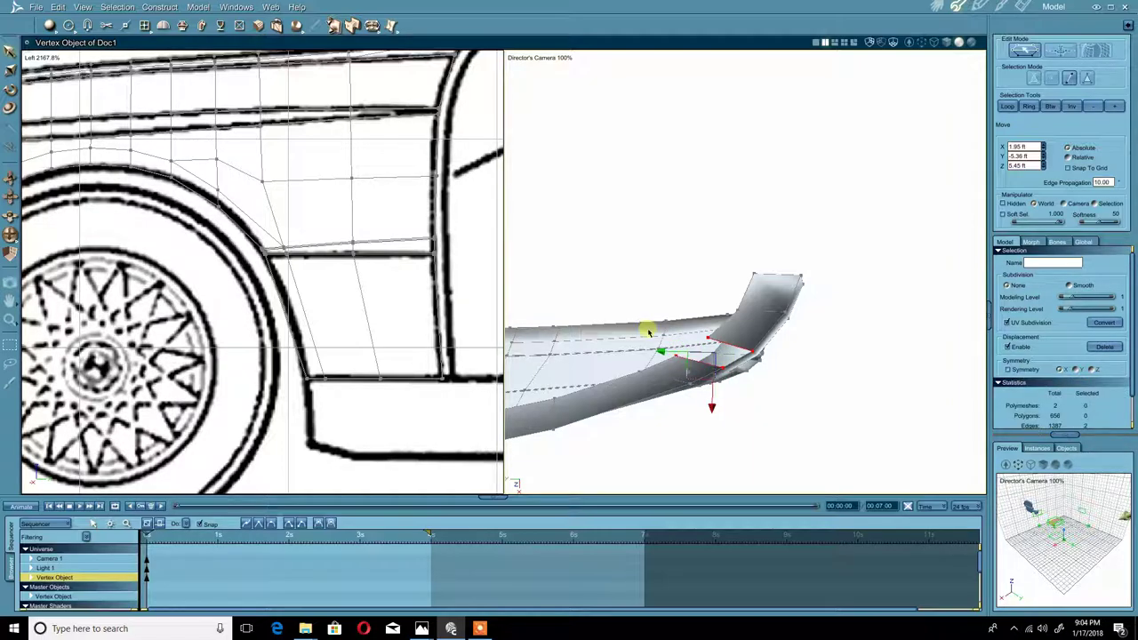
pyautogui.click(349, 26)
pyautogui.moveTo(666, 229); pyautogui.dragTo(667, 233, button='middle')
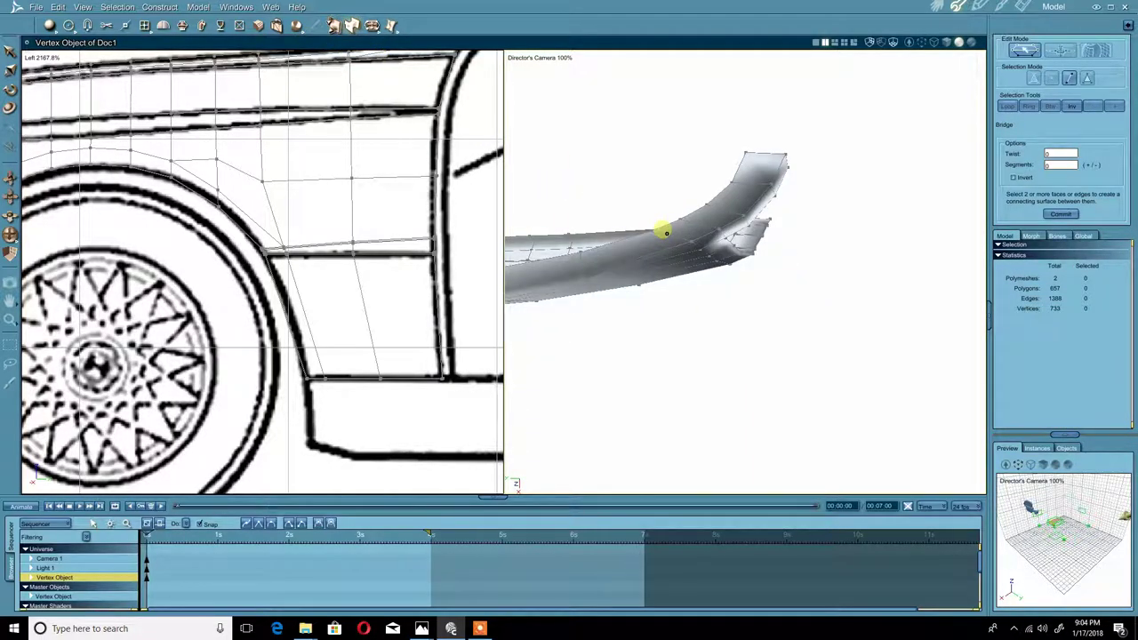
pyautogui.rightClick(708, 196)
pyautogui.click(693, 201)
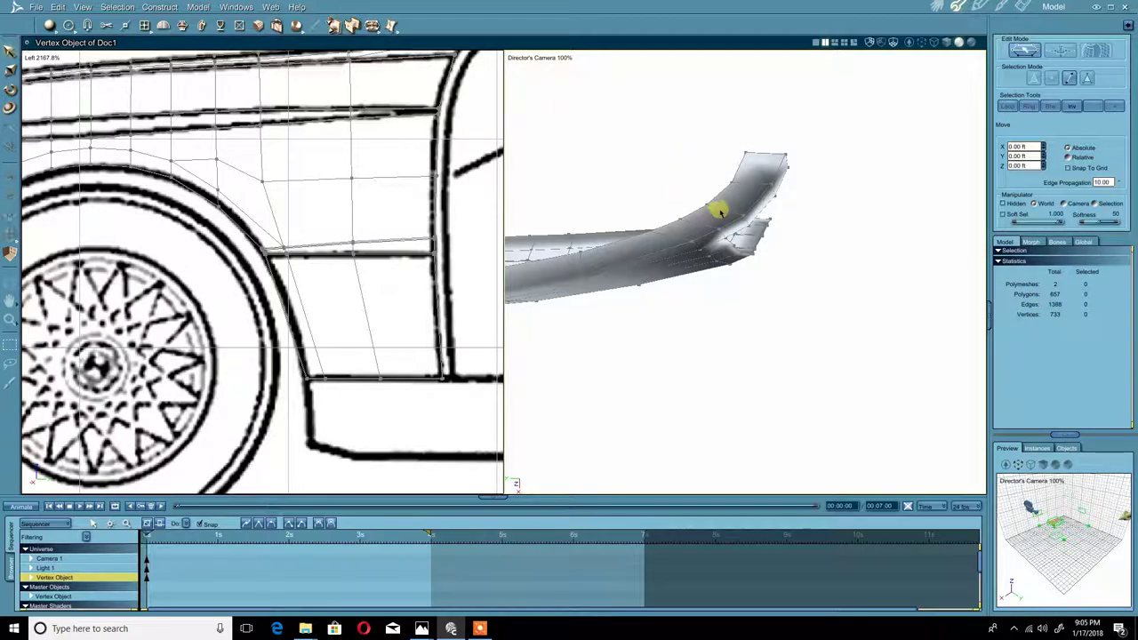
# Step: Weld the two nearly coincident vertices at the flange's upper inner corner using the default tolerance
pyautogui.click(721, 211)
pyautogui.moveTo(704, 155); pyautogui.dragTo(642, 246, button='middle')
pyautogui.moveTo(694, 214); pyautogui.dragTo(685, 294, button='middle')
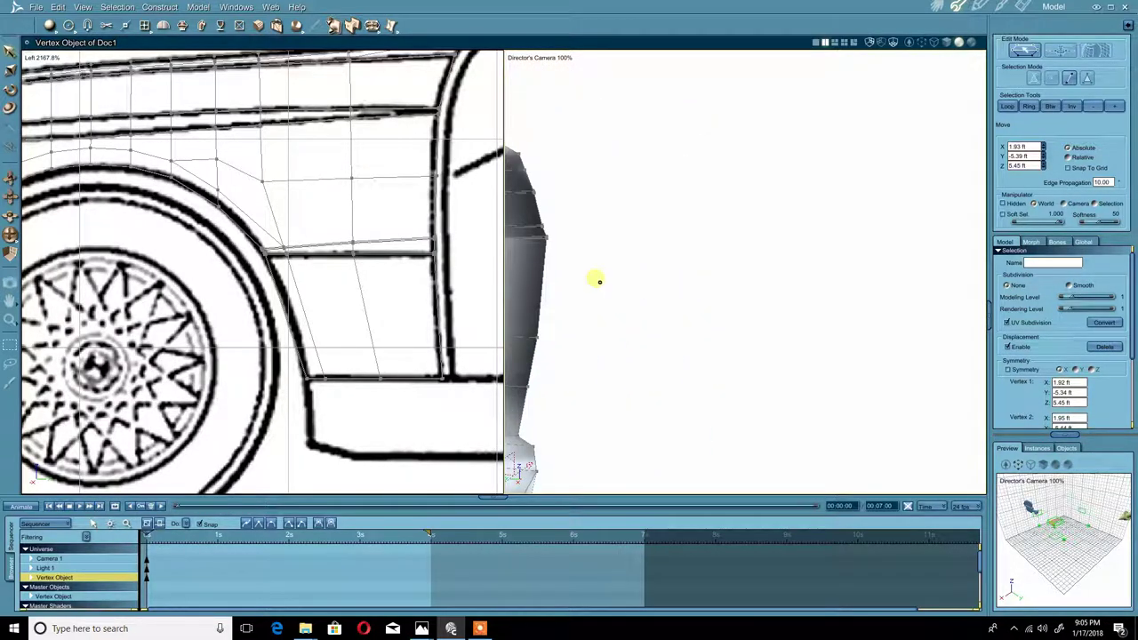
pyautogui.moveTo(599, 282); pyautogui.dragTo(1076, 372, button='middle')
pyautogui.moveTo(620, 207); pyautogui.dragTo(1134, 354, button='middle')
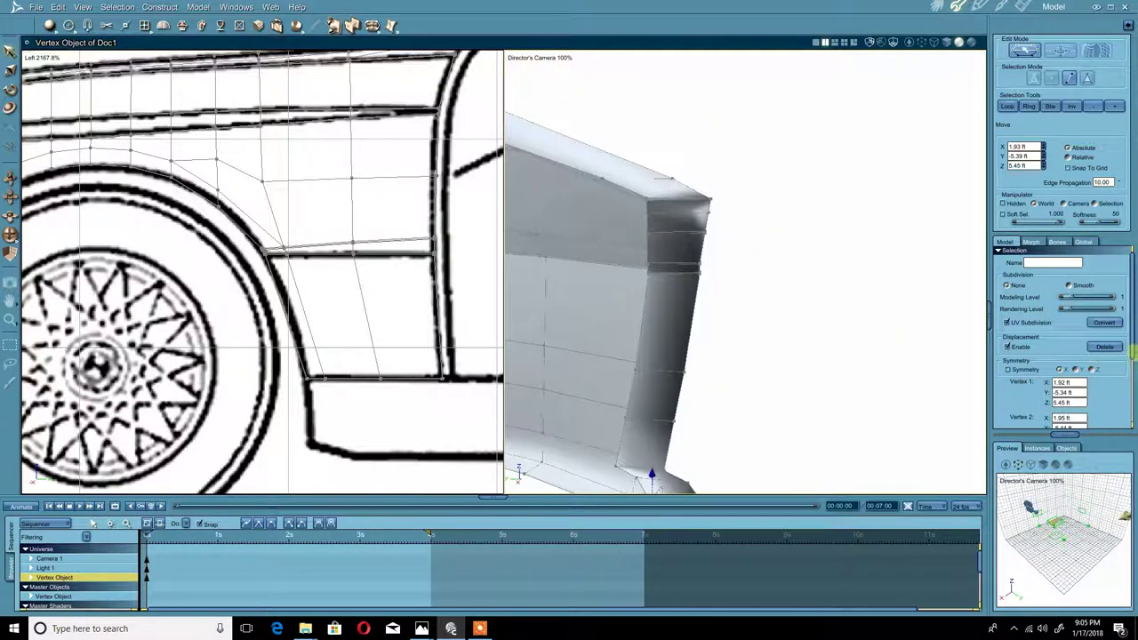
pyautogui.click(651, 202)
pyautogui.moveTo(650, 202); pyautogui.dragTo(486, 216, button='middle')
pyautogui.keyDown('shift'); pyautogui.click(650, 200); pyautogui.keyUp('shift')
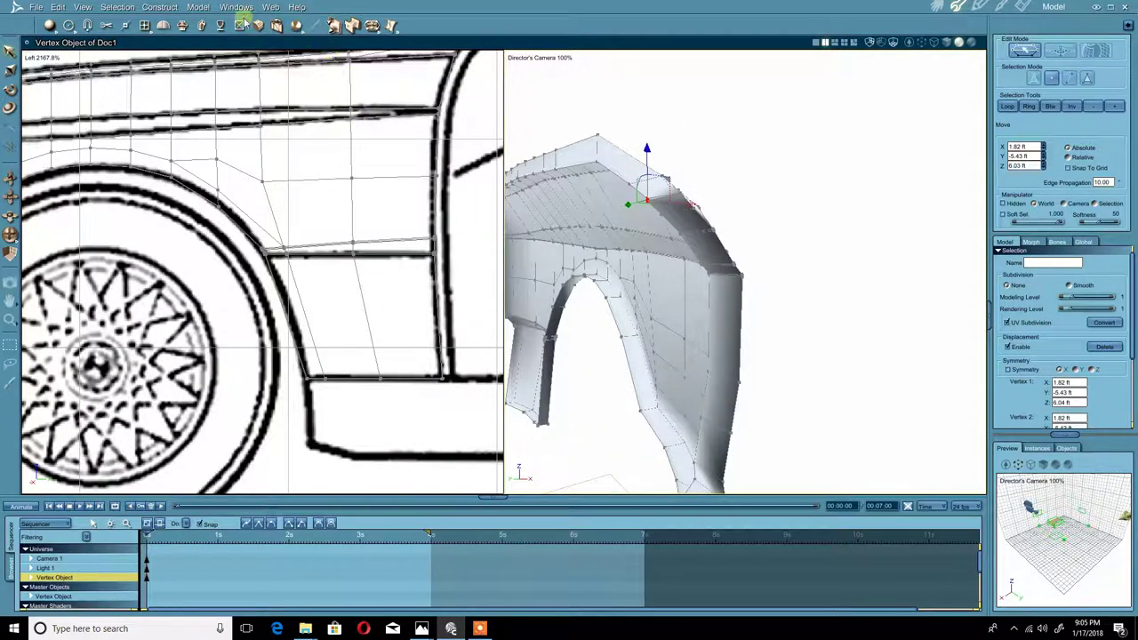
pyautogui.click(198, 7)
pyautogui.click(229, 39)
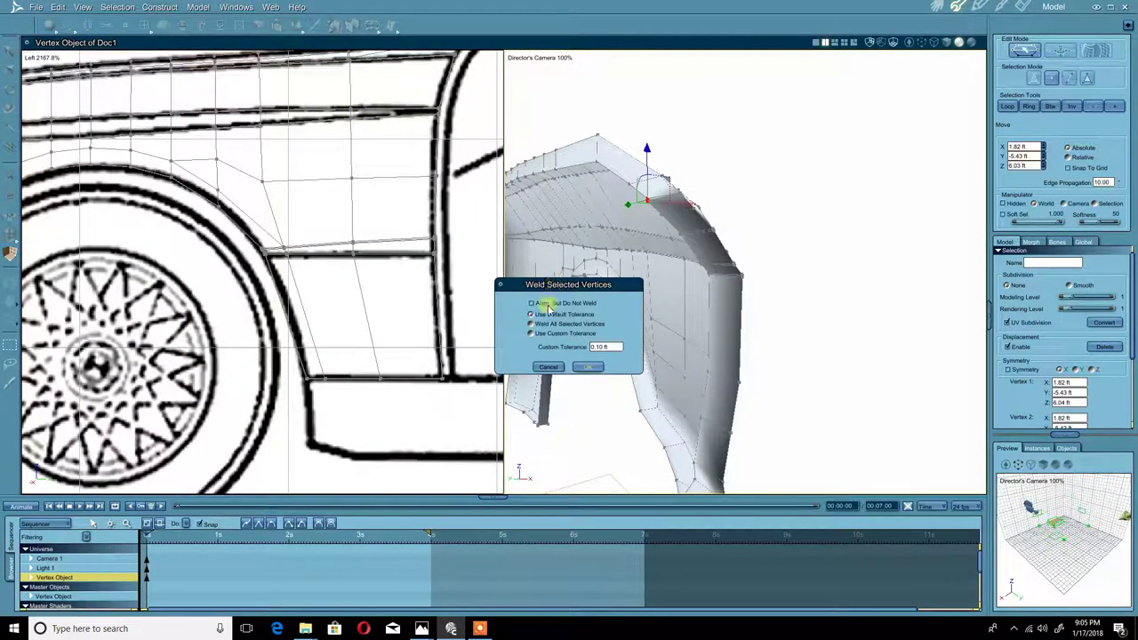
pyautogui.click(586, 366)
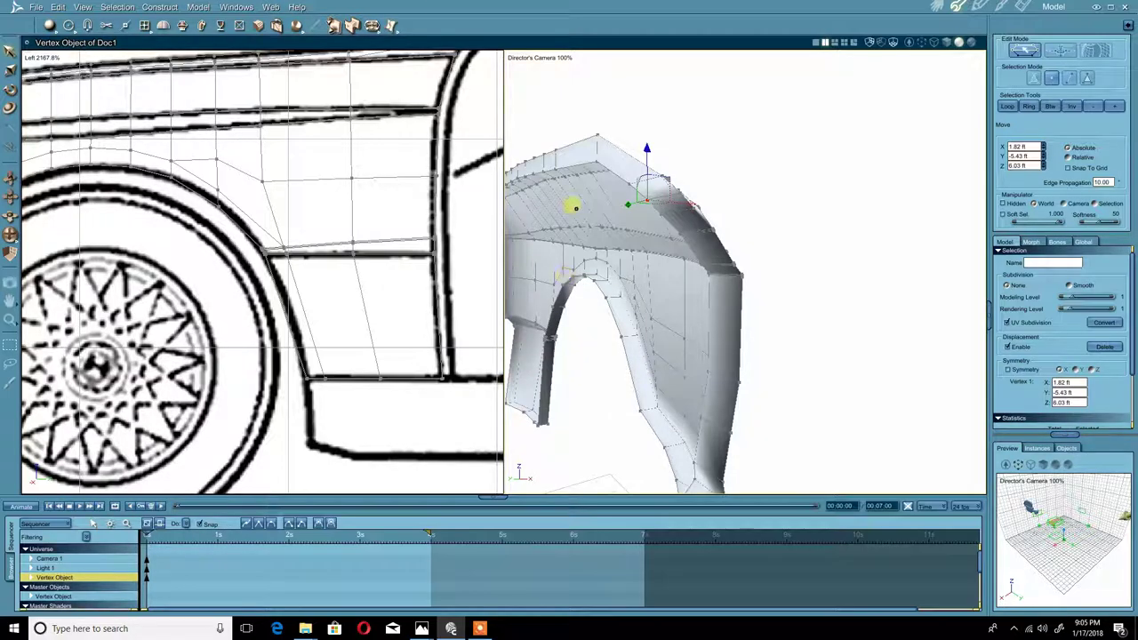
# Step: Select the short border edge at the upper corner of the fender's door-side end
pyautogui.moveTo(598, 208); pyautogui.dragTo(953, 289, button='middle')
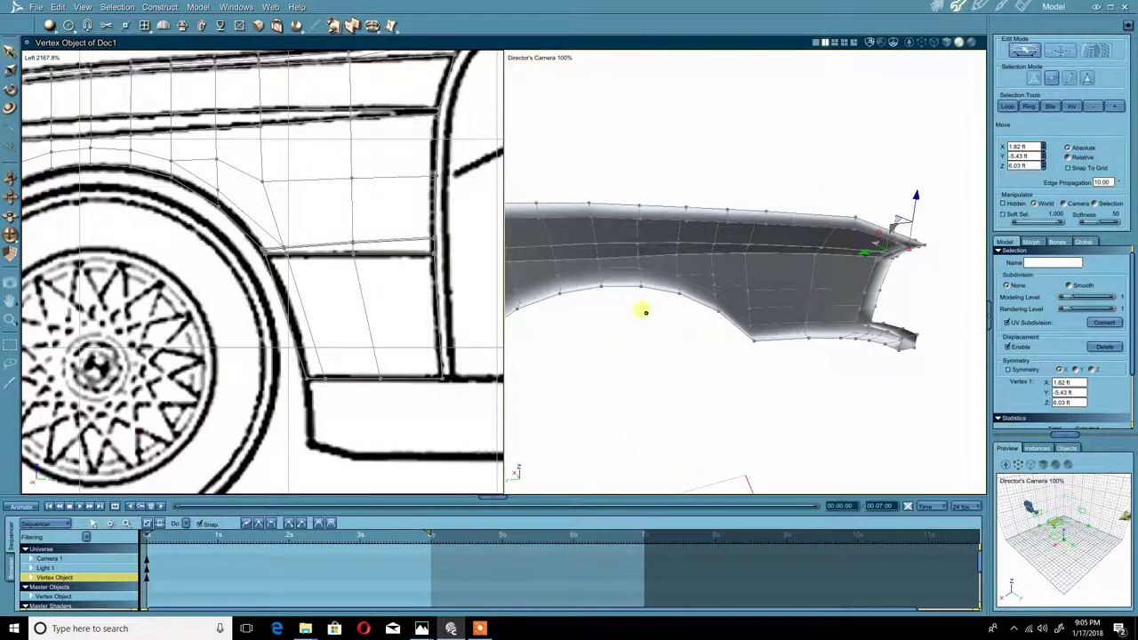
pyautogui.moveTo(645, 310); pyautogui.dragTo(868, 298, button='middle')
pyautogui.moveTo(561, 292); pyautogui.dragTo(838, 311, button='middle')
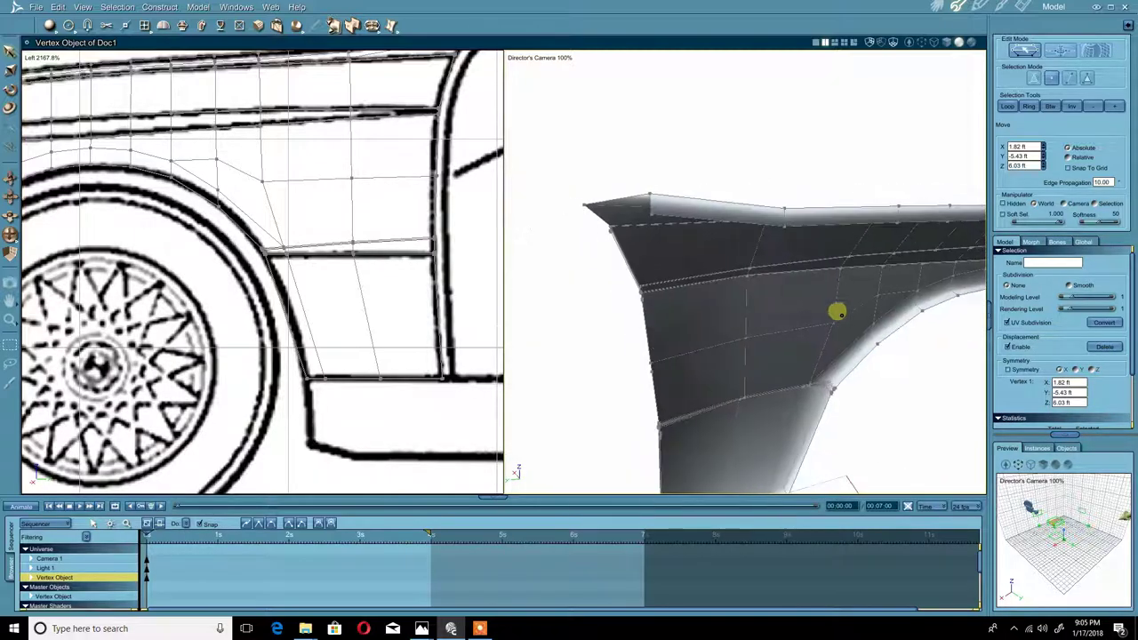
pyautogui.click(652, 218)
pyautogui.moveTo(652, 218); pyautogui.dragTo(656, 248, button='middle')
pyautogui.click(728, 323)
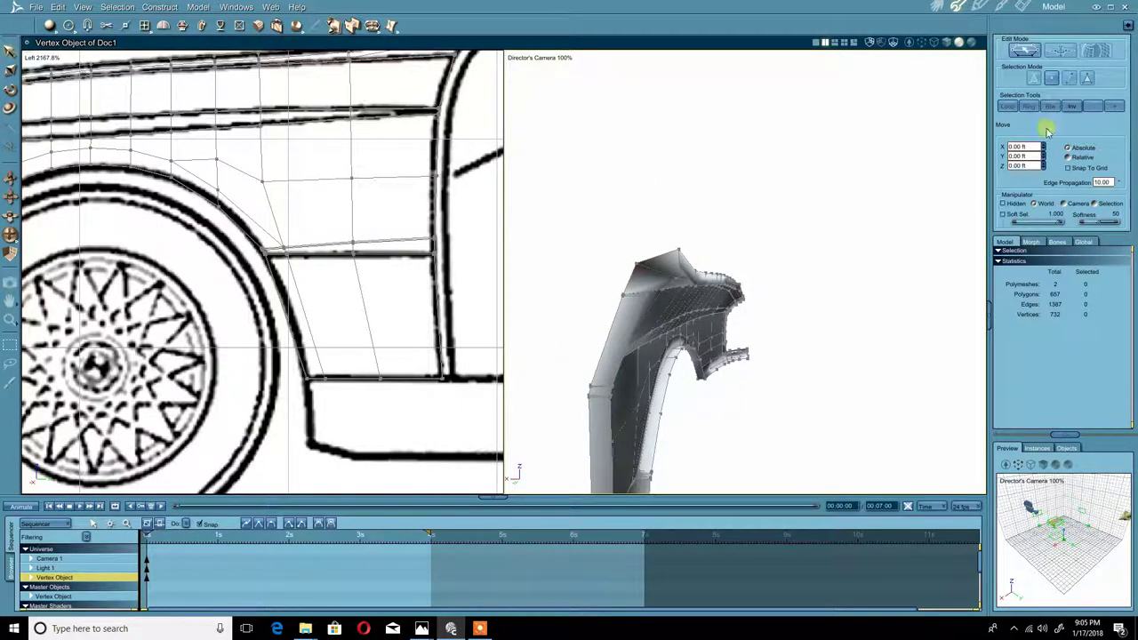
pyautogui.click(1085, 77)
pyautogui.click(628, 277)
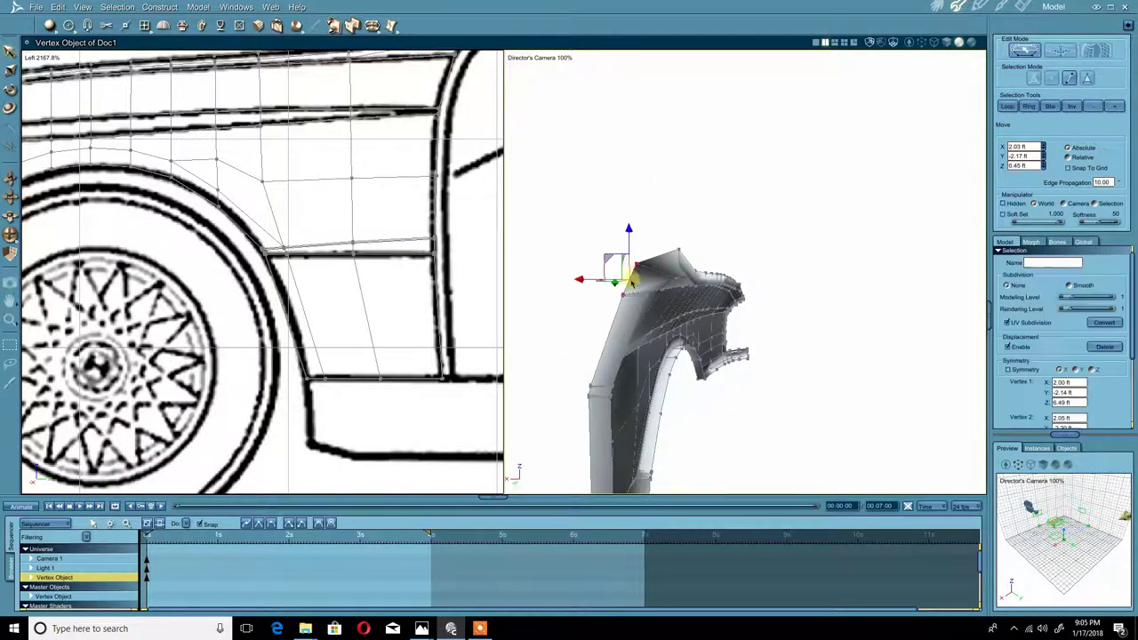
pyautogui.moveTo(631, 274); pyautogui.dragTo(614, 298, button='middle')
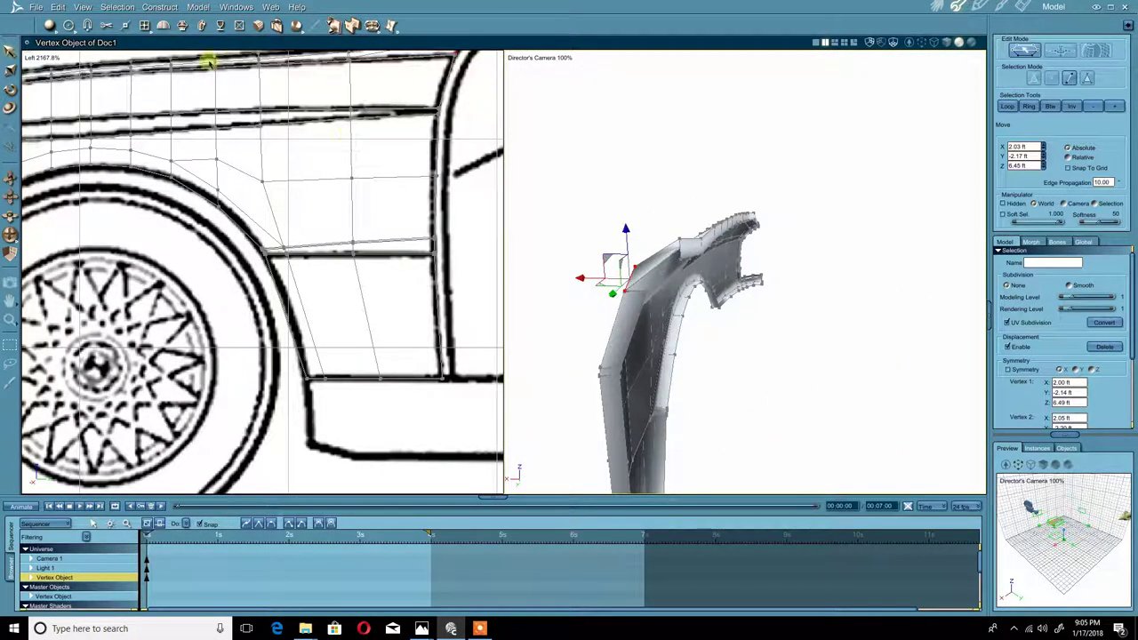
# Step: Extrude the selected upper corner edge with Dynamic Extrusion and move the new edge inward to X 1.97 ft
pyautogui.click(181, 26)
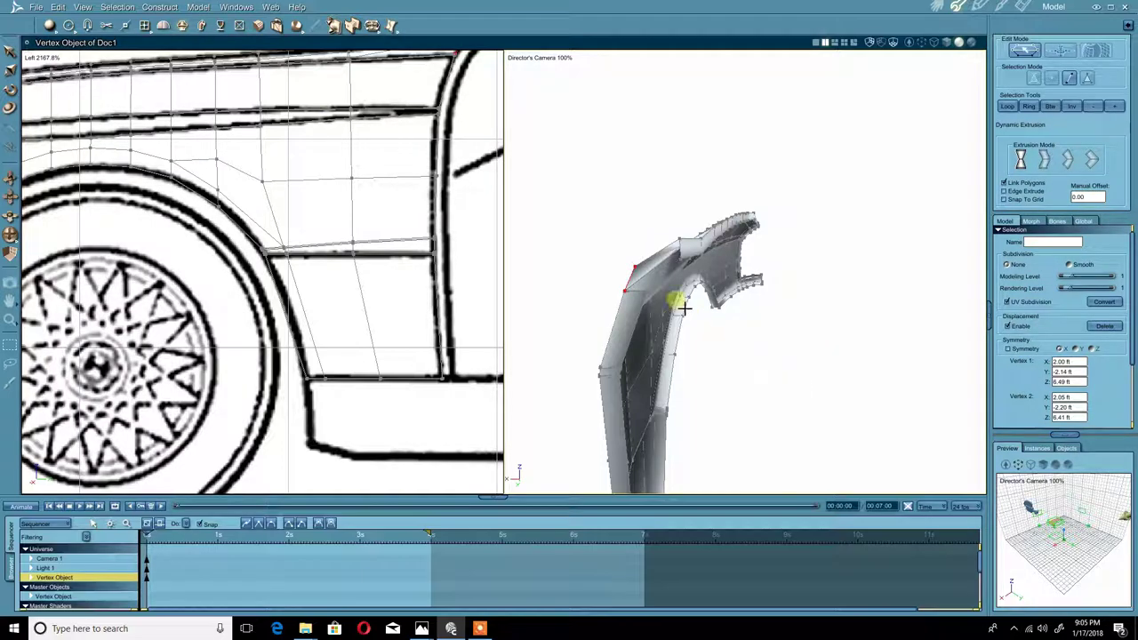
pyautogui.moveTo(681, 304)
pyautogui.mouseDown(button='middle')
pyautogui.moveTo(644, 298)
pyautogui.moveTo(665, 304)
pyautogui.mouseUp(button='middle')
pyautogui.moveTo(639, 288); pyautogui.dragTo(646, 290)
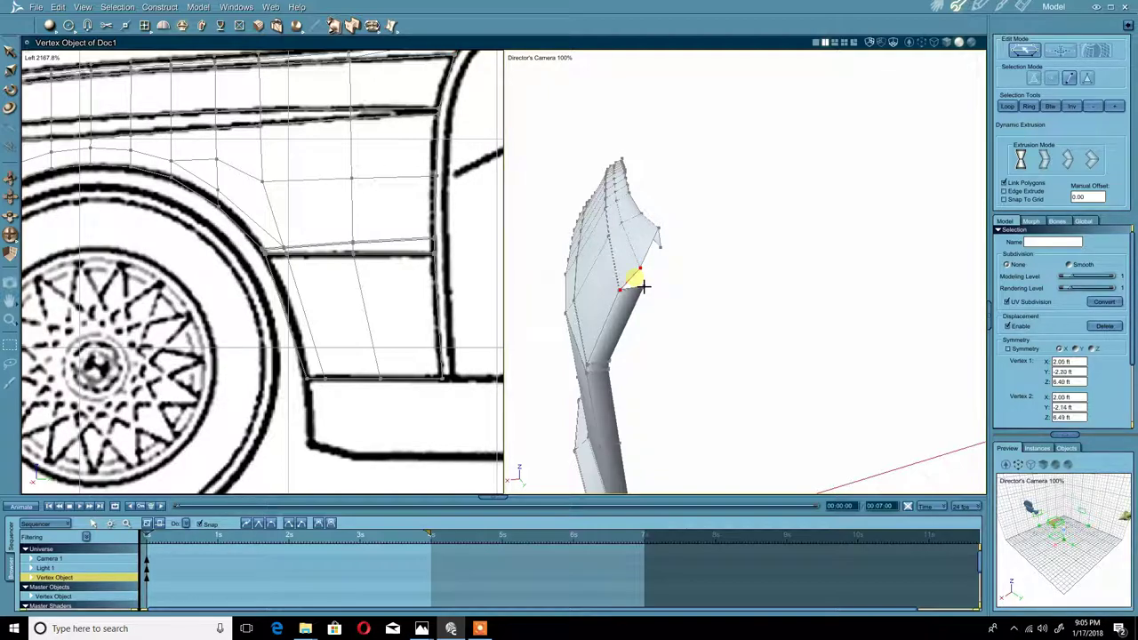
pyautogui.rightClick(643, 287)
pyautogui.click(650, 287)
pyautogui.moveTo(650, 287); pyautogui.dragTo(598, 286, button='middle')
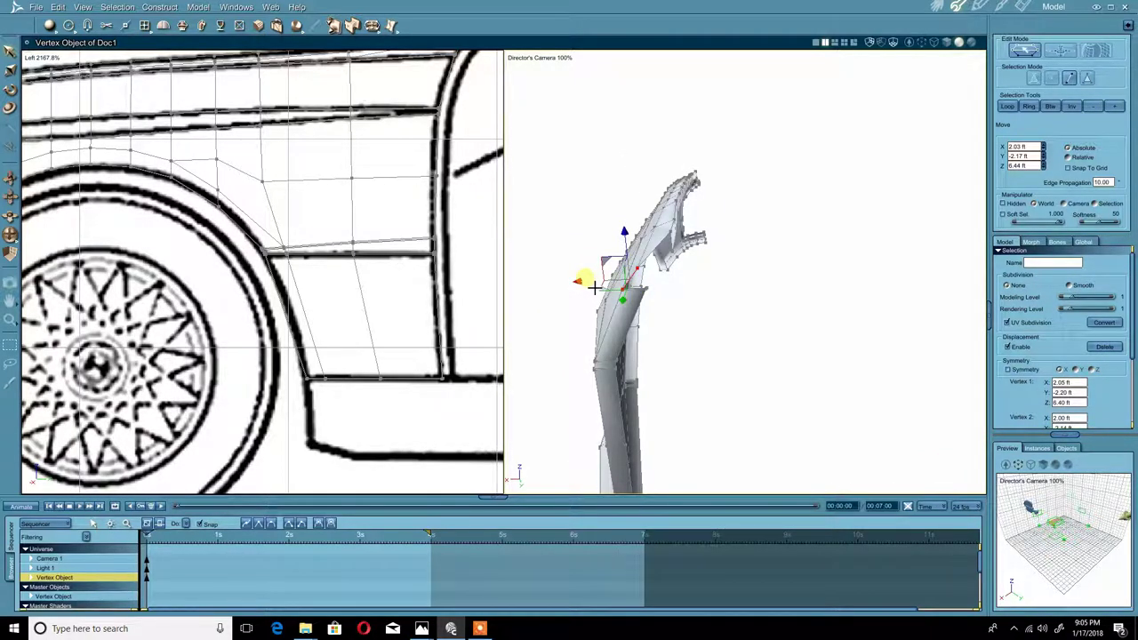
pyautogui.moveTo(594, 287); pyautogui.dragTo(618, 287)
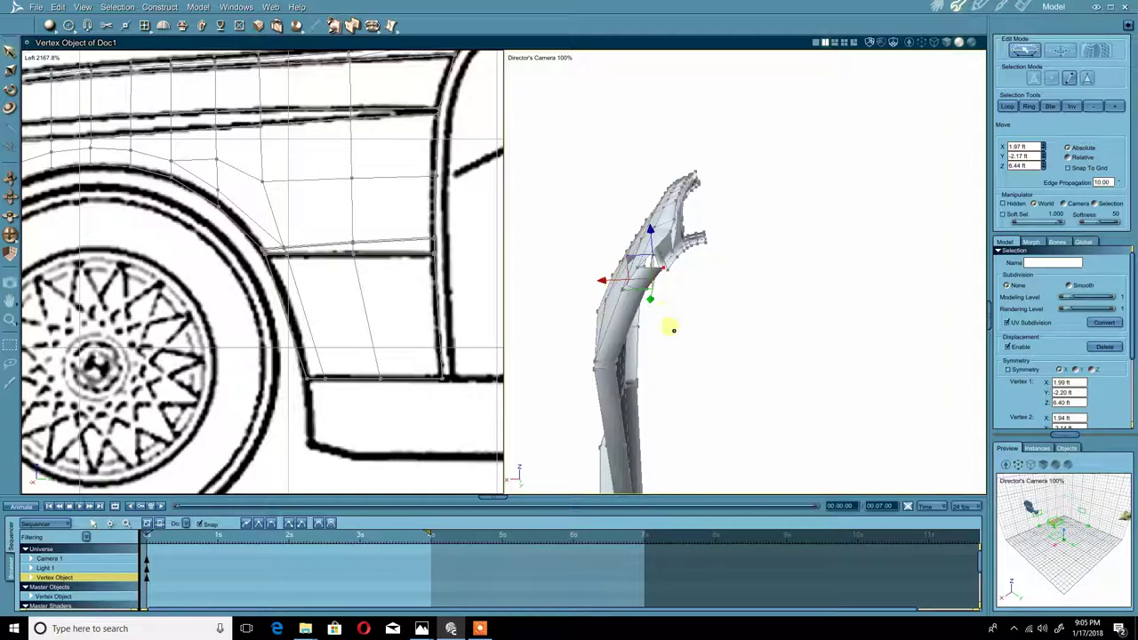
# Step: Weld the two overlapping vertices at the base of the extruded upper corner on the fender's door-side flange
pyautogui.moveTo(674, 330); pyautogui.dragTo(691, 283, button='middle')
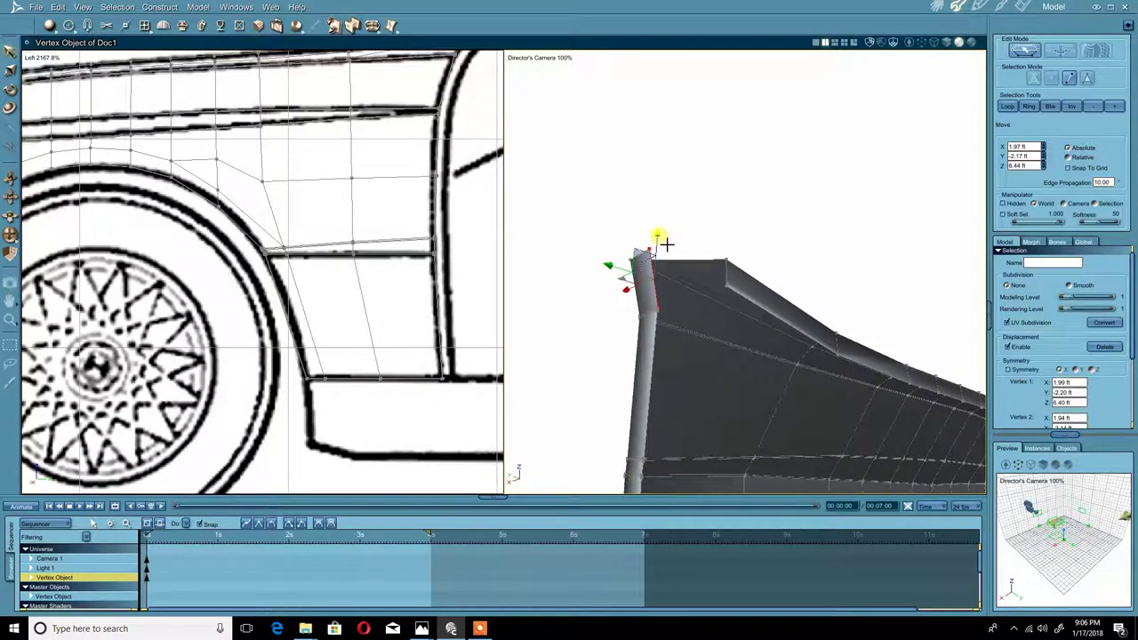
pyautogui.moveTo(666, 243); pyautogui.dragTo(774, 204, button='middle')
pyautogui.click(774, 204)
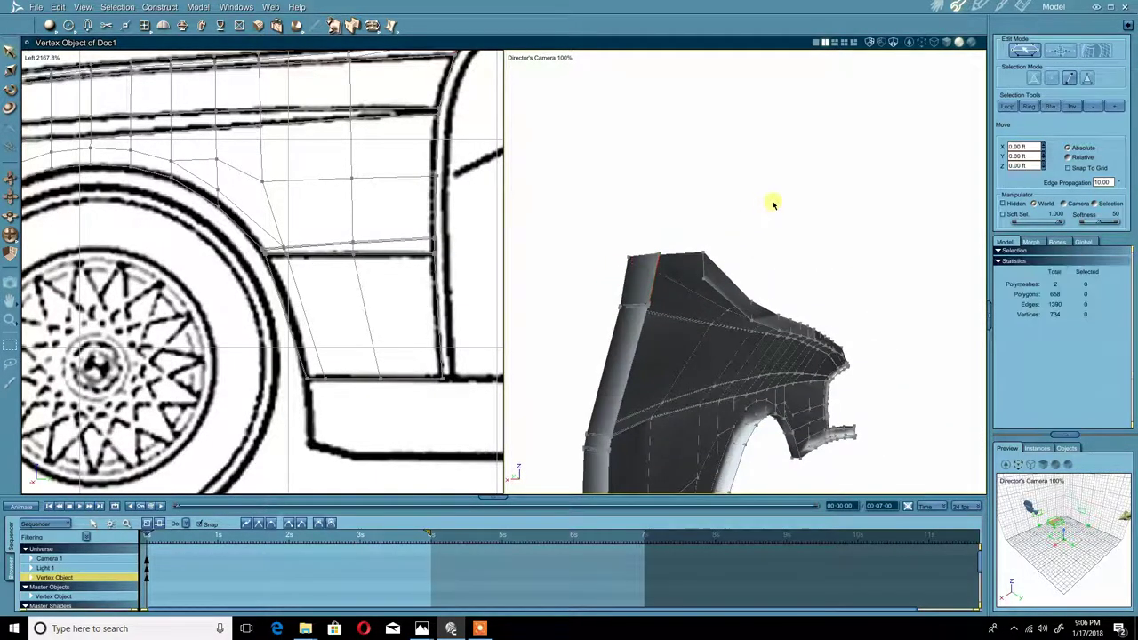
pyautogui.click(1053, 79)
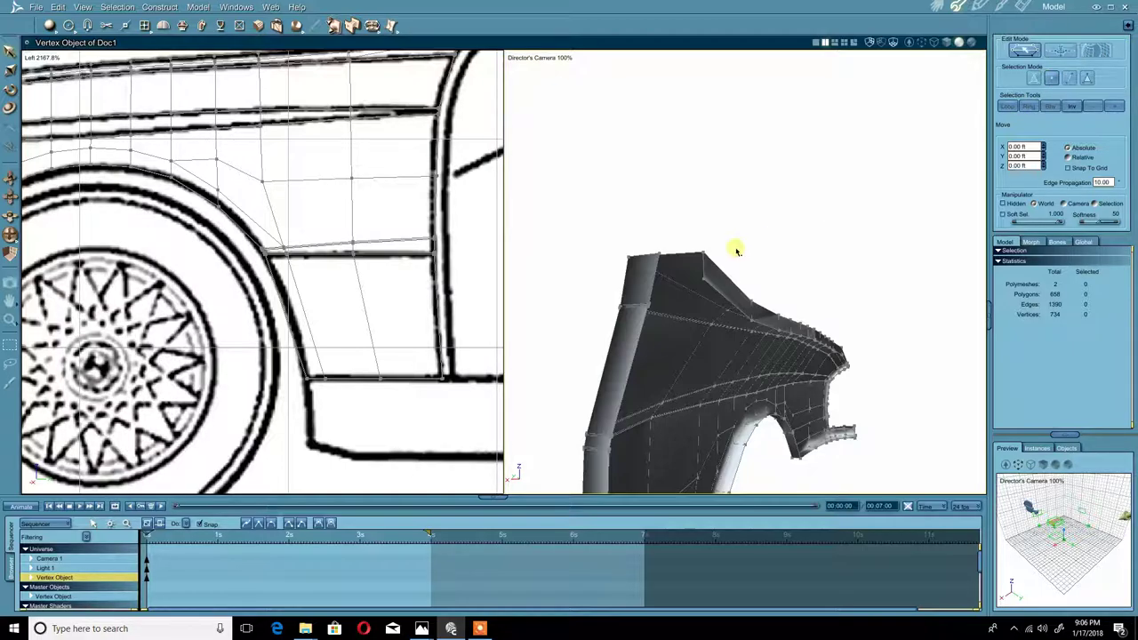
pyautogui.click(652, 303)
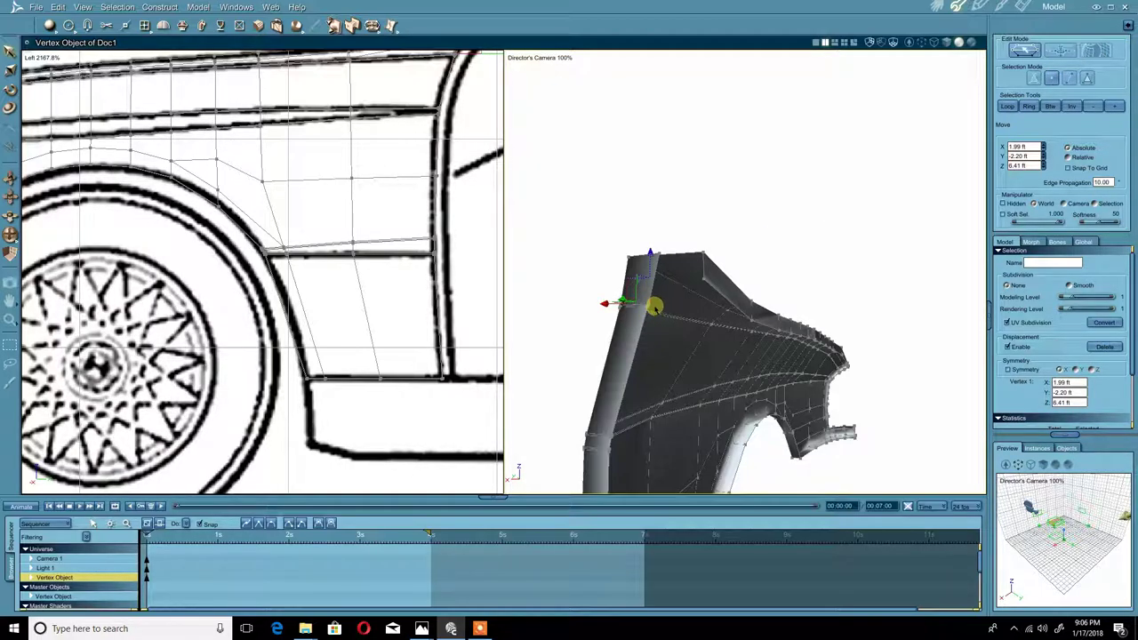
pyautogui.keyDown('shift'); pyautogui.click(648, 306); pyautogui.keyUp('shift')
pyautogui.moveTo(648, 304); pyautogui.dragTo(653, 274, button='middle')
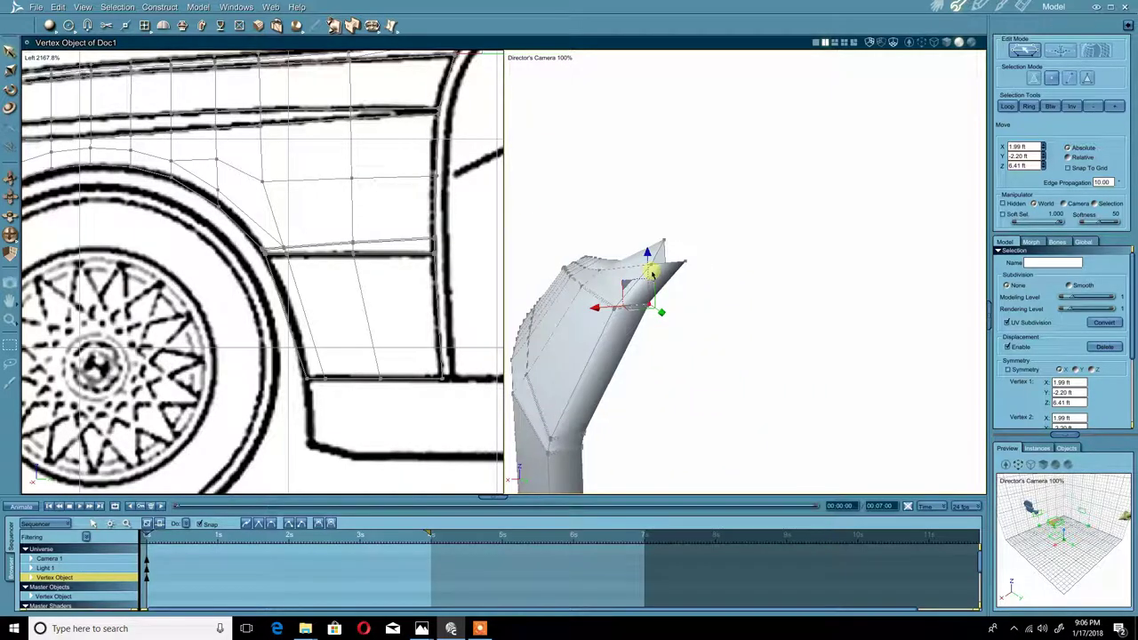
pyautogui.click(188, 7)
pyautogui.click(197, 19)
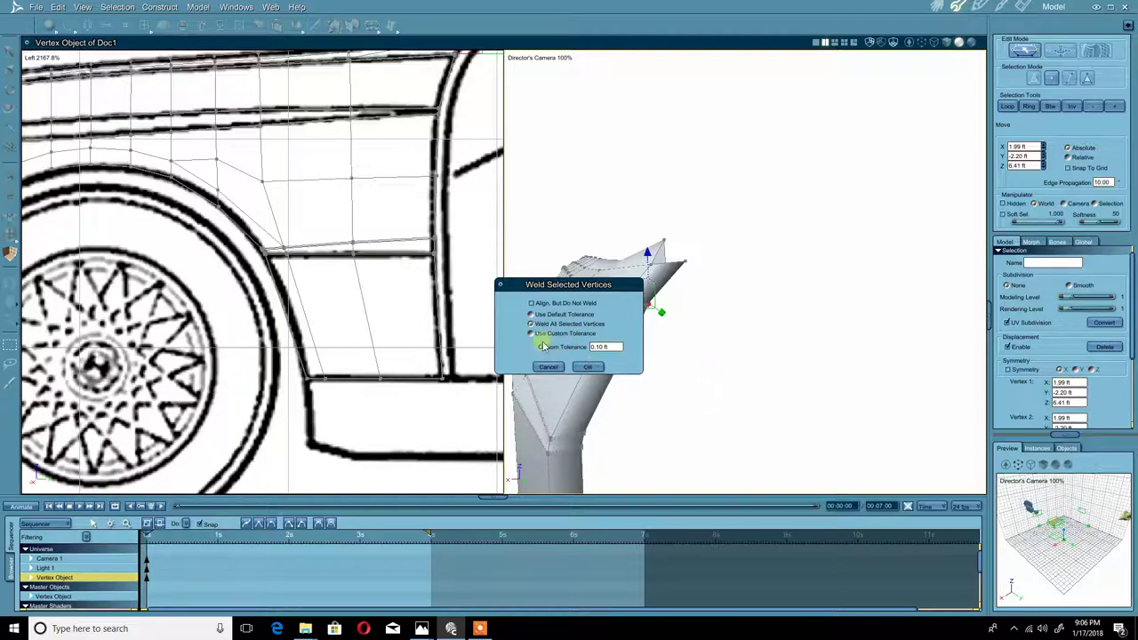
pyautogui.click(588, 366)
# Step: Move the extruded corner's inner vertex on the door-side flange to X 1.98, Y -2.18, Z 6.43 ft
pyautogui.moveTo(755, 338); pyautogui.dragTo(642, 255, button='middle')
pyautogui.click(661, 268)
pyautogui.click(664, 264)
pyautogui.moveTo(650, 253); pyautogui.dragTo(652, 267)
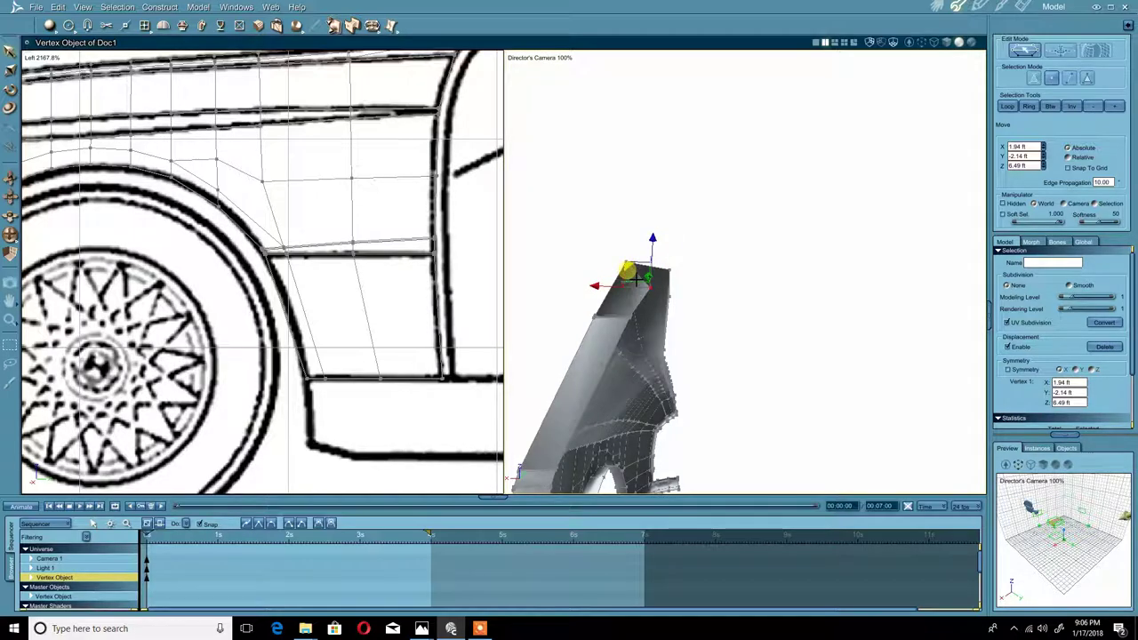
pyautogui.moveTo(752, 283); pyautogui.dragTo(625, 303, button='middle')
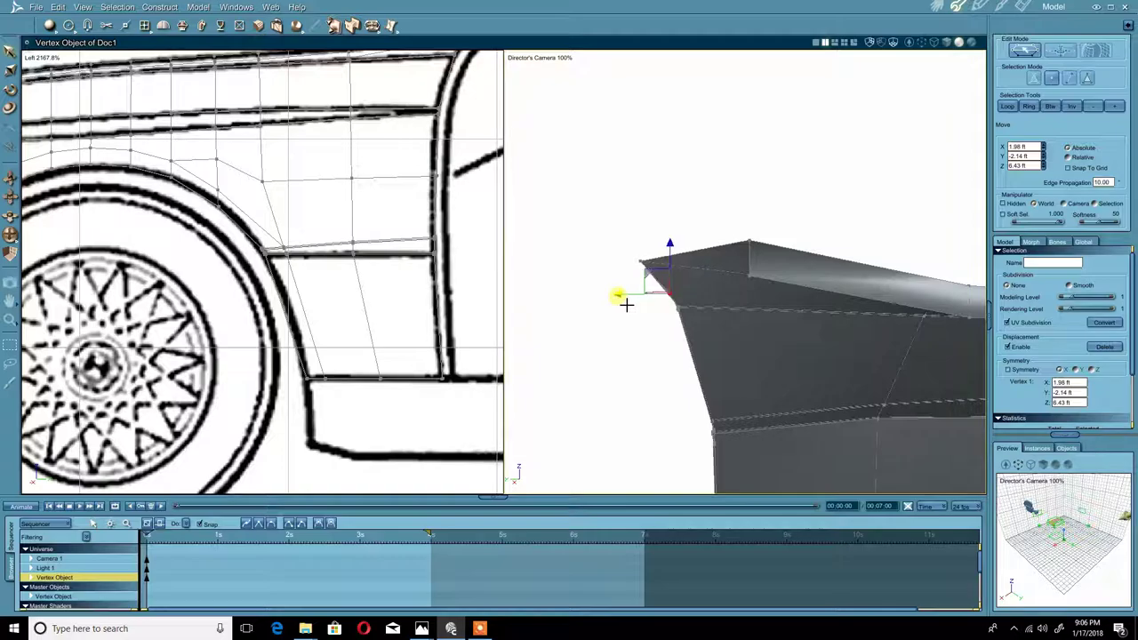
pyautogui.moveTo(604, 310); pyautogui.dragTo(630, 284, button='middle')
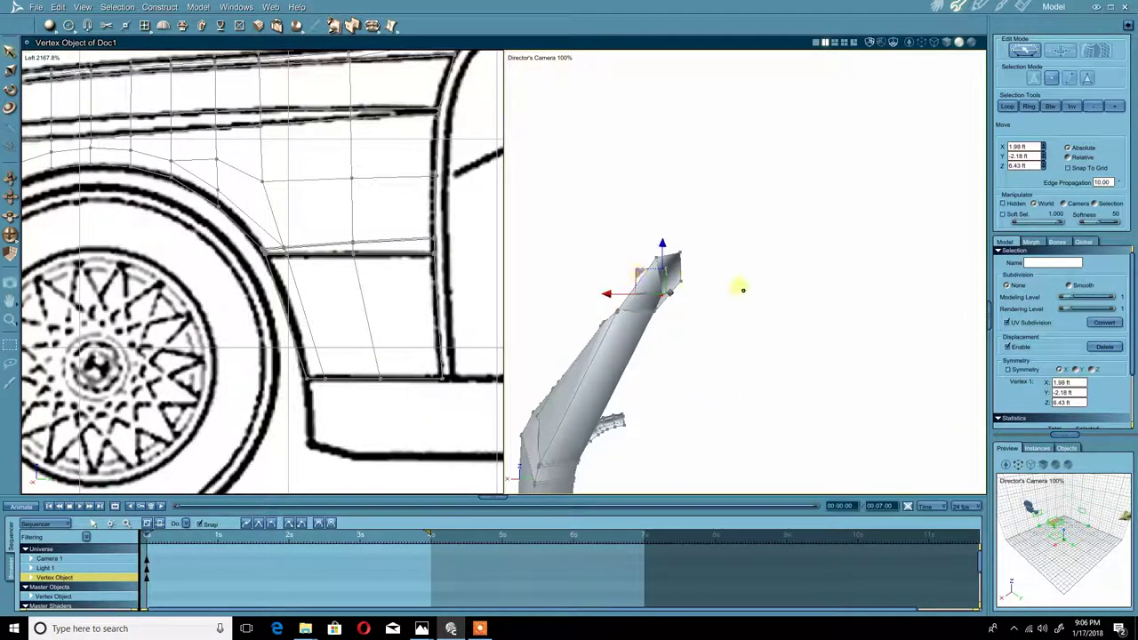
pyautogui.moveTo(744, 290); pyautogui.dragTo(681, 304, button='middle')
# Step: Bridge the door-side corner's inner edge to the short end edge of the fender's upper flange
pyautogui.click(706, 190)
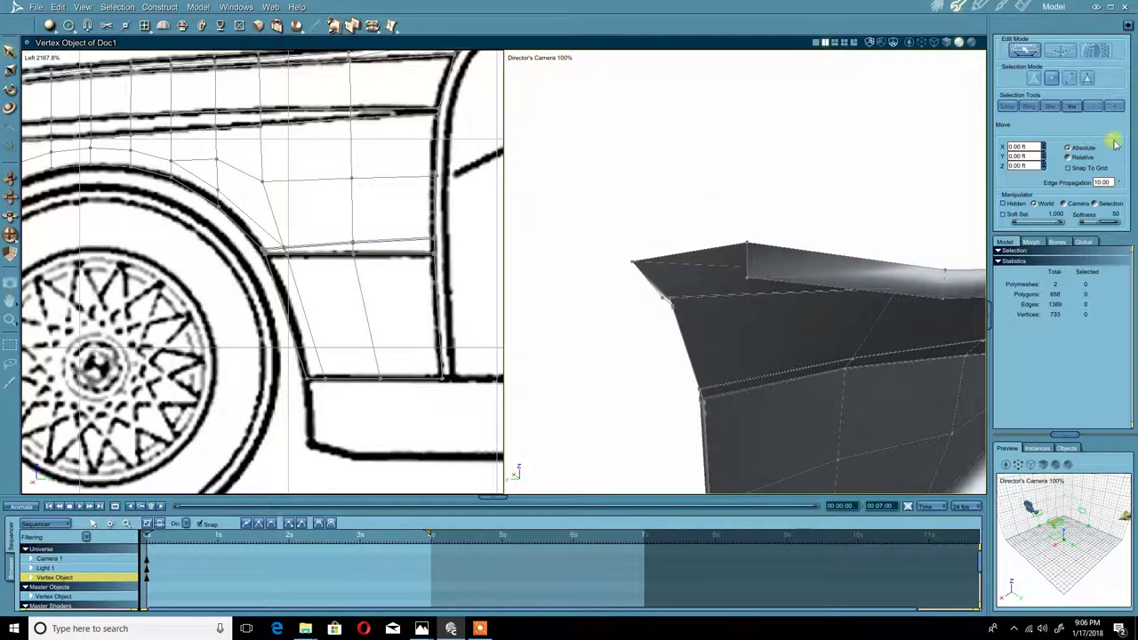
pyautogui.click(1070, 78)
pyautogui.click(748, 271)
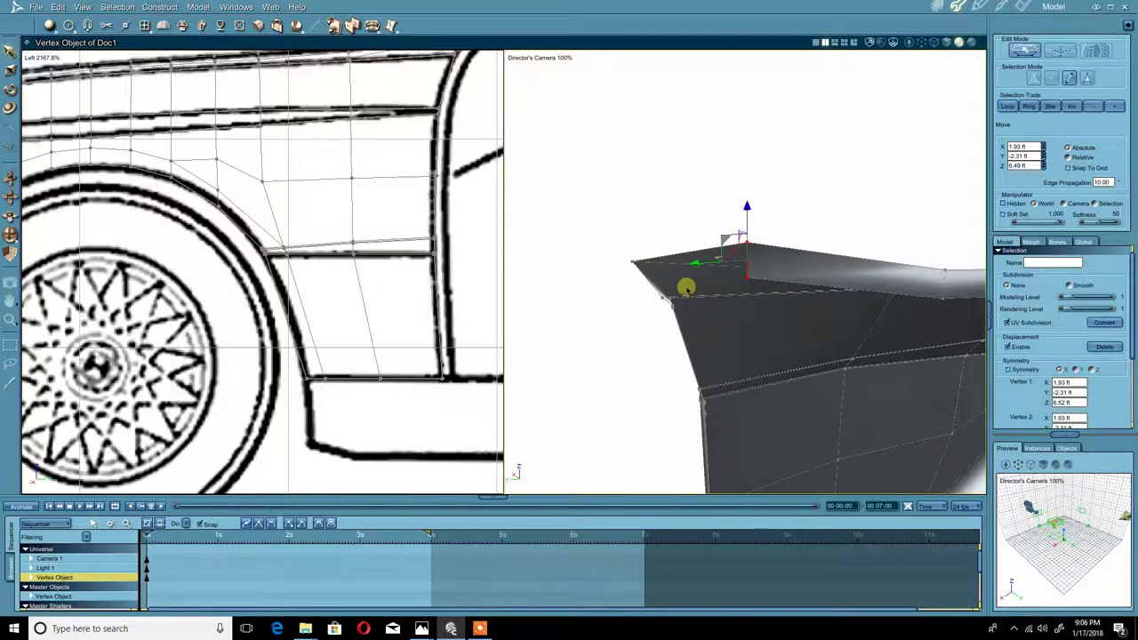
pyautogui.click(654, 290)
pyautogui.moveTo(610, 318); pyautogui.dragTo(707, 298, button='middle')
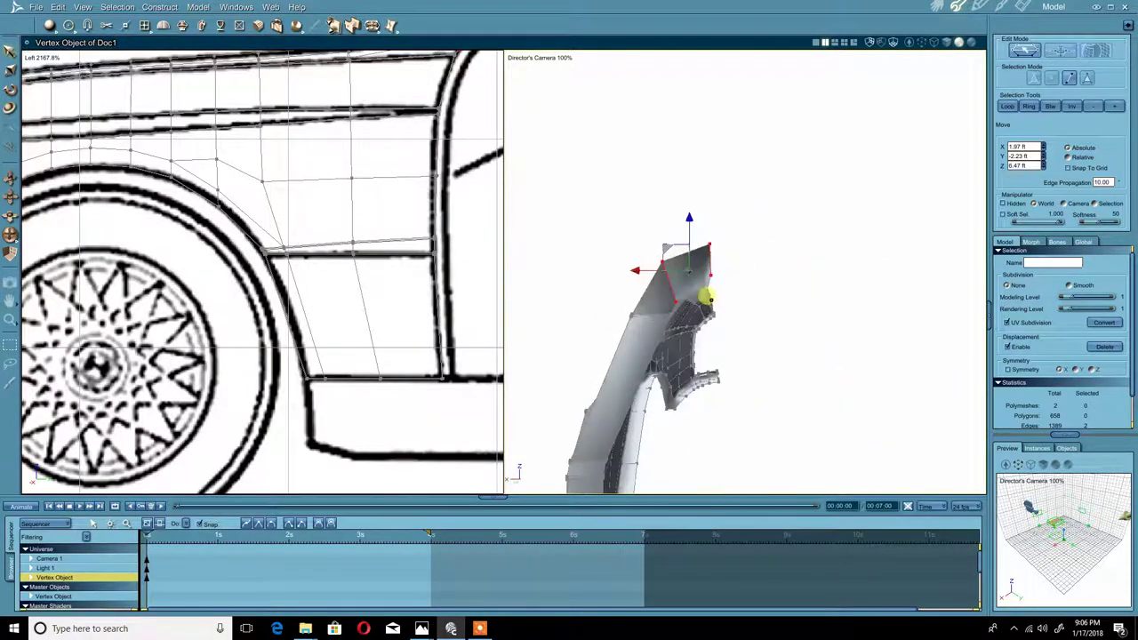
pyautogui.click(331, 25)
pyautogui.moveTo(671, 208); pyautogui.dragTo(845, 252, button='middle')
pyautogui.rightClick(788, 278)
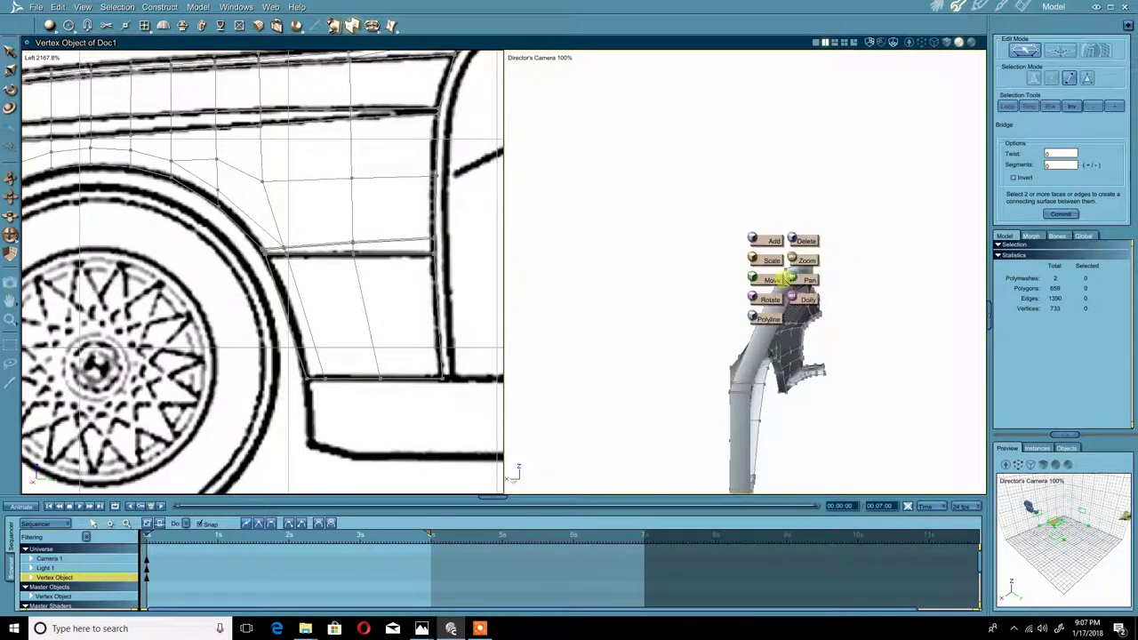
pyautogui.click(782, 280)
pyautogui.click(790, 281)
pyautogui.scroll(-3, 670, 311)
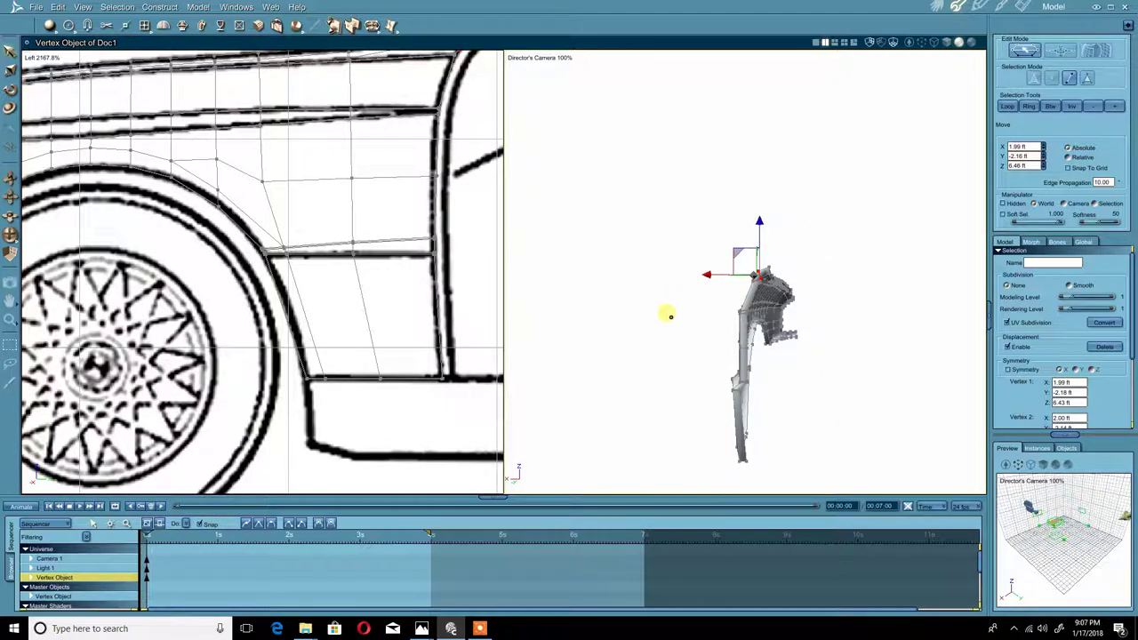
# Step: Select the wheel arch edge loop and the fender's lower outline edges in front of and behind the wheel
pyautogui.moveTo(669, 314); pyautogui.dragTo(694, 277, button='middle')
pyautogui.click(683, 301)
pyautogui.click(1068, 80)
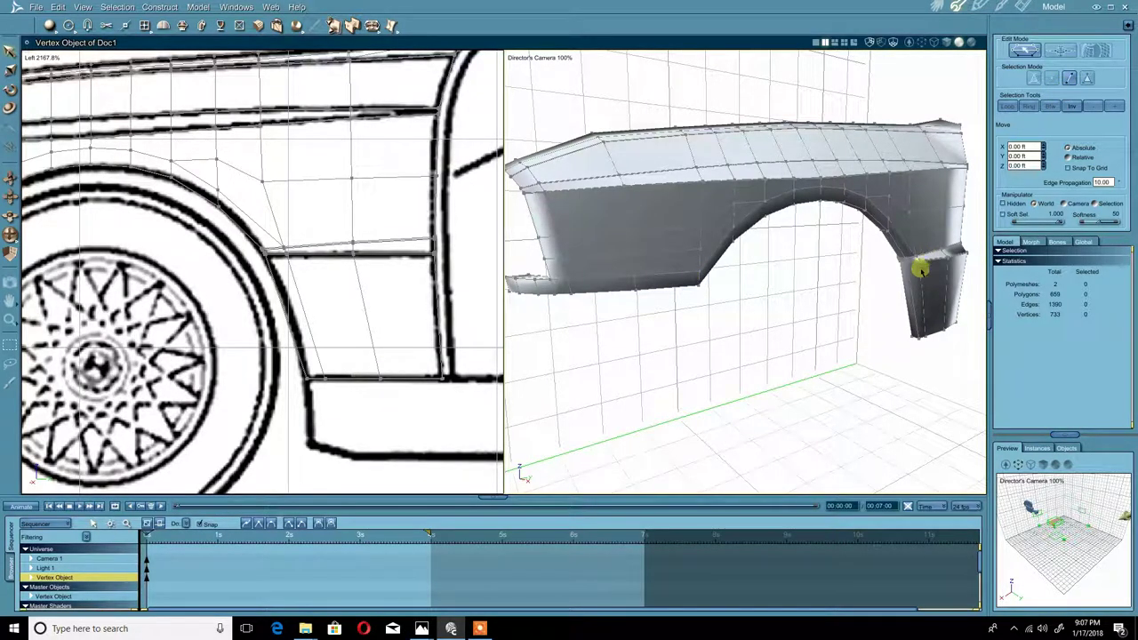
pyautogui.click(912, 298)
pyautogui.moveTo(913, 298); pyautogui.dragTo(654, 182, button='middle')
pyautogui.click(669, 197)
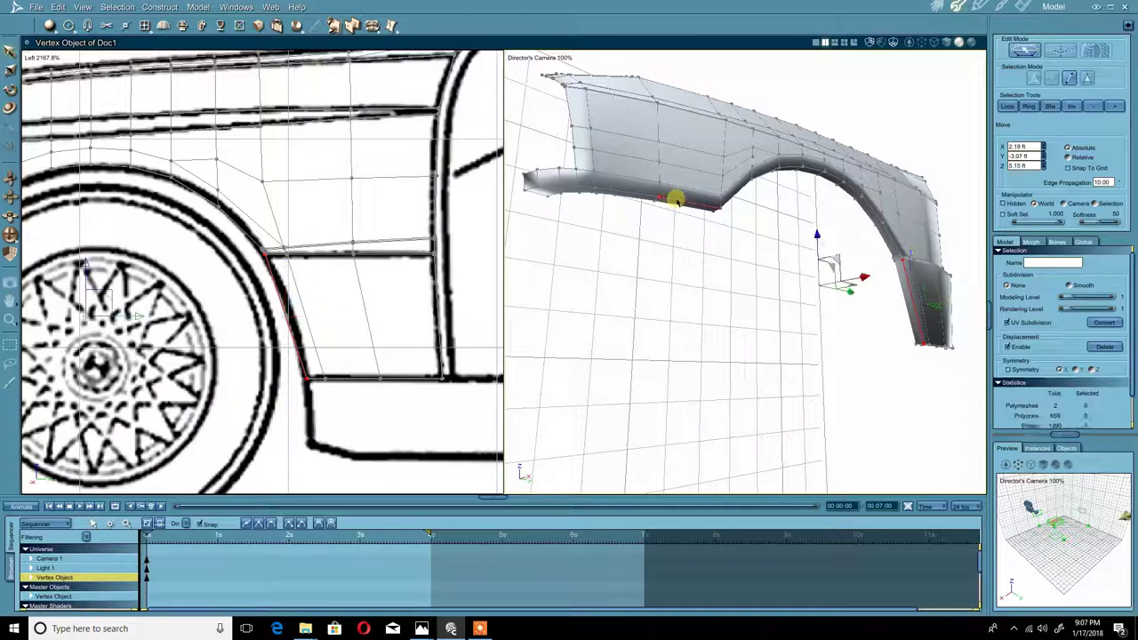
pyautogui.click(1008, 106)
pyautogui.moveTo(921, 155); pyautogui.dragTo(839, 117, button='middle')
pyautogui.keyDown('shift'); pyautogui.click(718, 252); pyautogui.keyUp('shift')
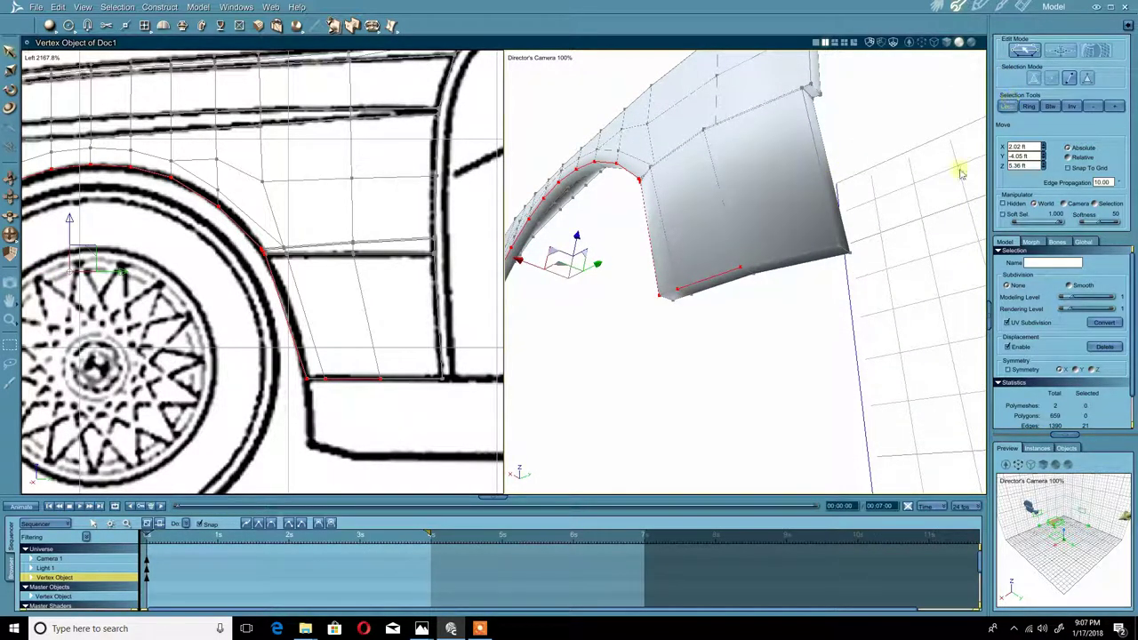
pyautogui.keyDown('shift'); pyautogui.click(747, 267); pyautogui.keyUp('shift')
pyautogui.moveTo(812, 193); pyautogui.dragTo(810, 218, button='middle')
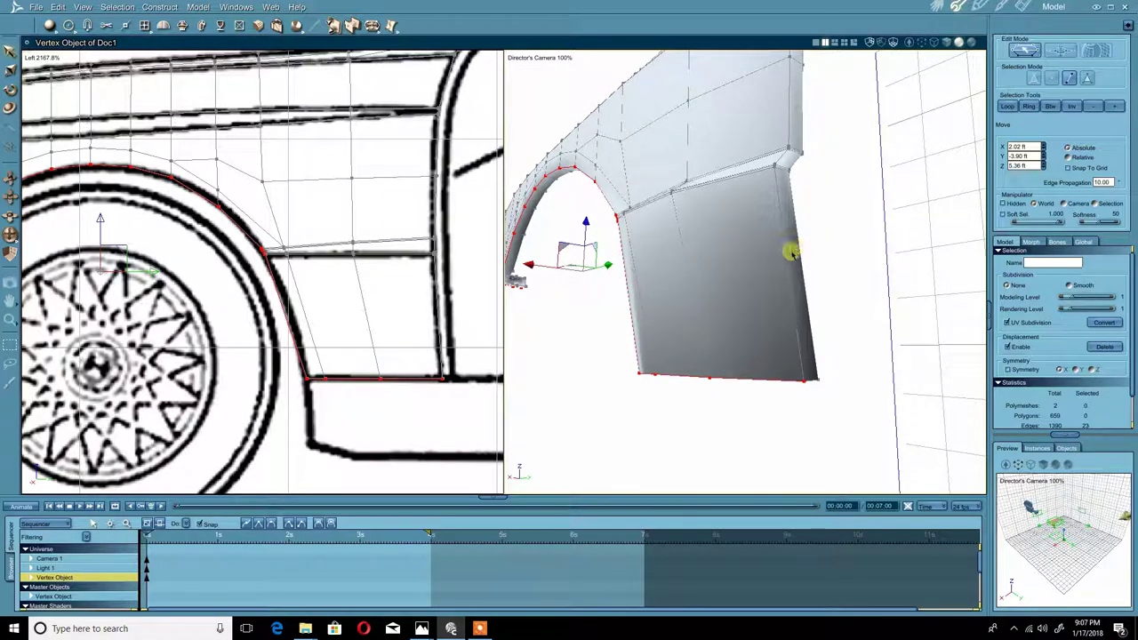
# Step: Extend the edge selection with loops along the fender's door-side, top and front outlines
pyautogui.click(1008, 105)
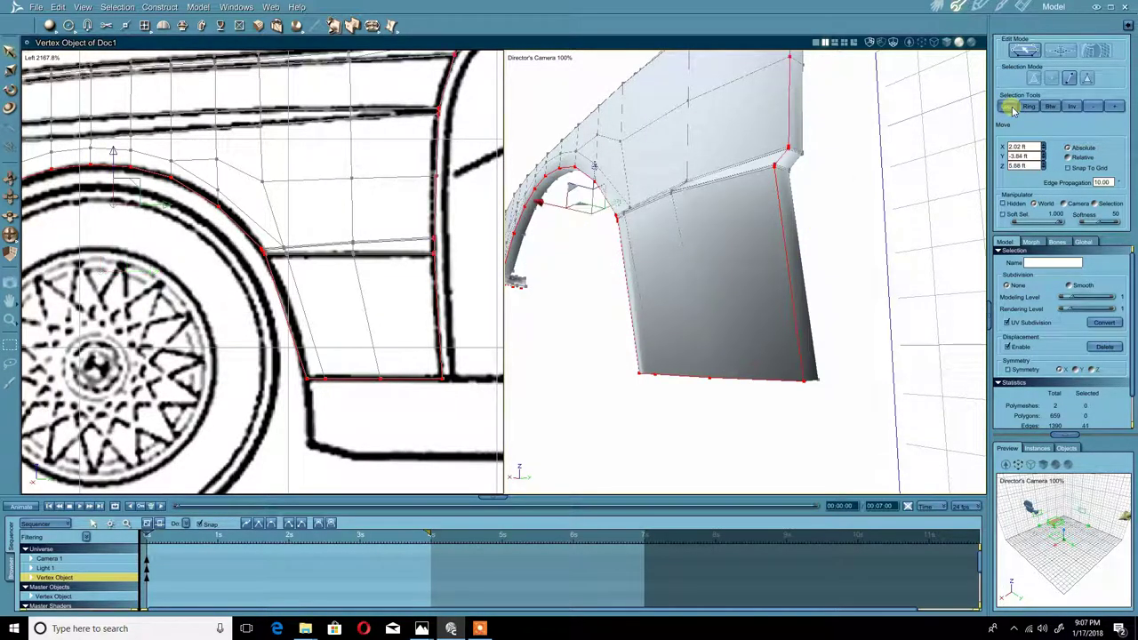
pyautogui.moveTo(819, 91); pyautogui.dragTo(768, 179, button='middle')
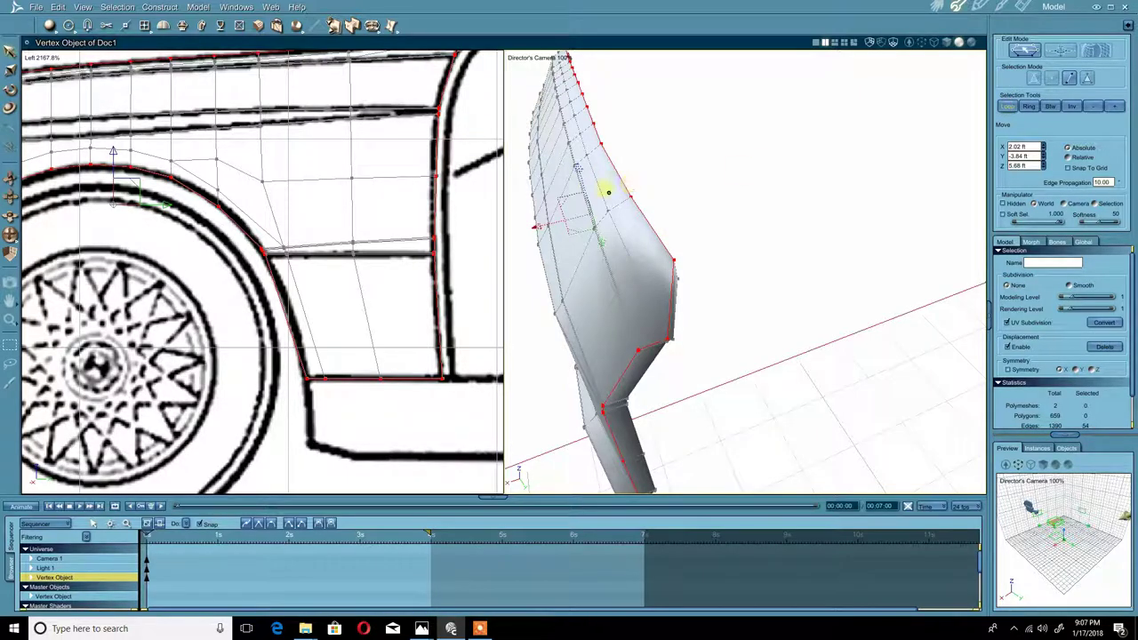
pyautogui.moveTo(608, 192); pyautogui.dragTo(721, 189, button='middle')
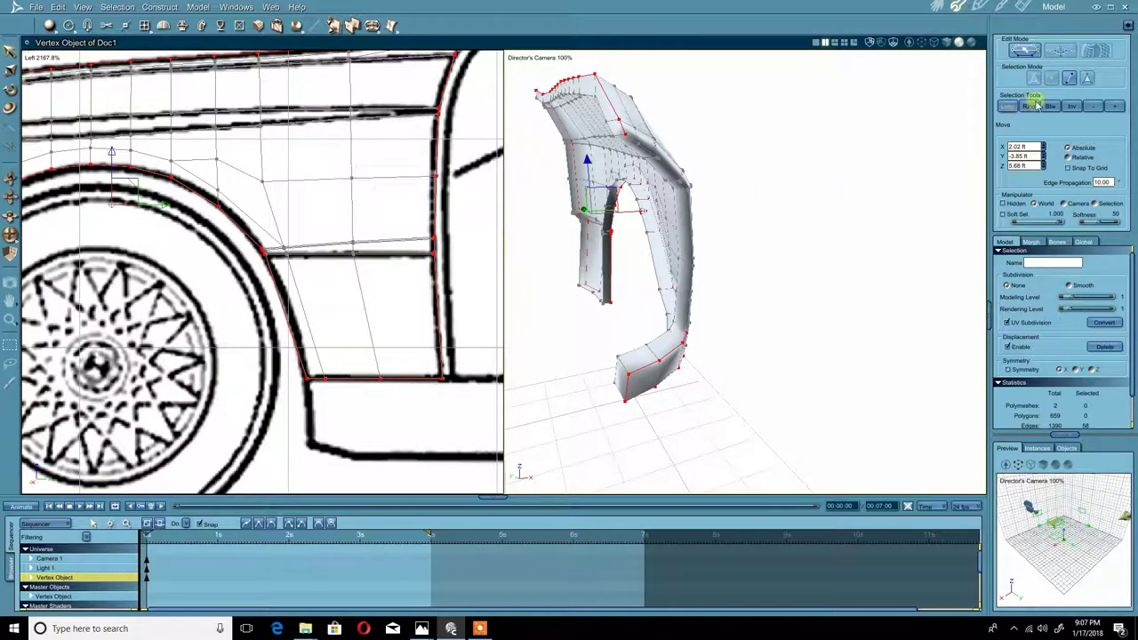
pyautogui.moveTo(805, 234); pyautogui.dragTo(667, 270)
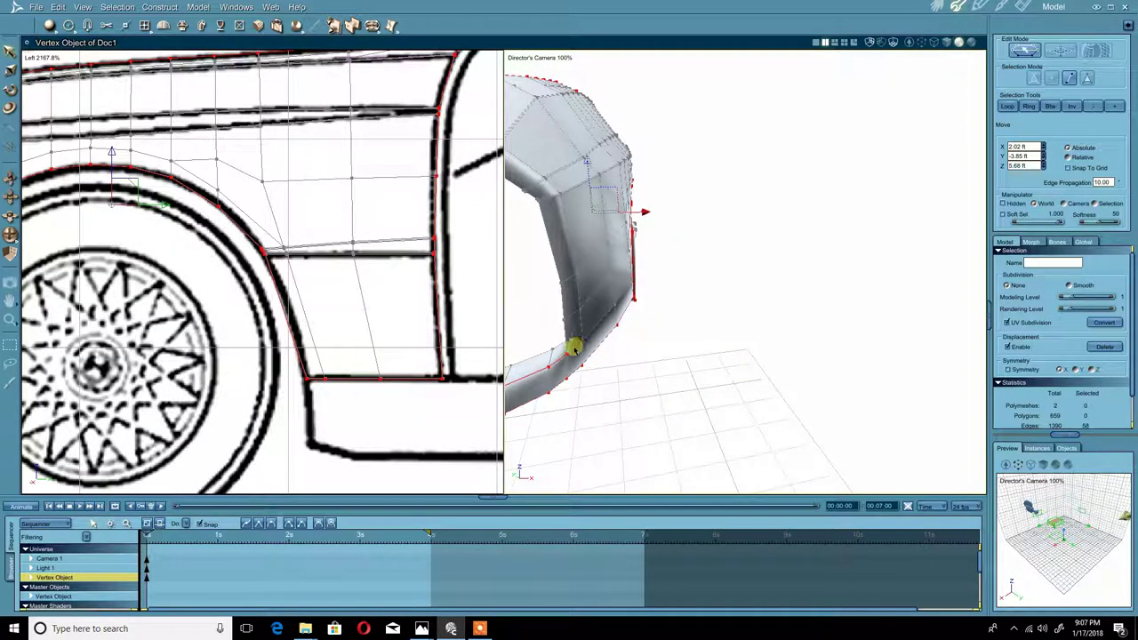
pyautogui.click(1002, 108)
pyautogui.moveTo(804, 175); pyautogui.dragTo(810, 208, button='middle')
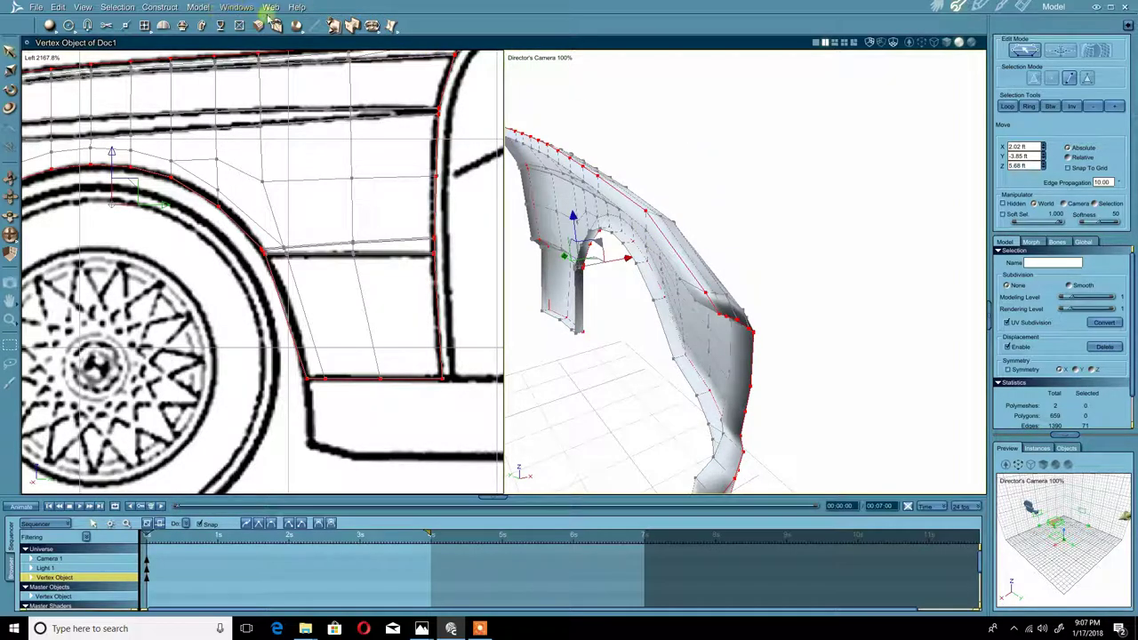
# Step: Extract the selected outline edges a short distance inward across the flanges with Extract Along
pyautogui.moveTo(371, 25); pyautogui.dragTo(372, 86)
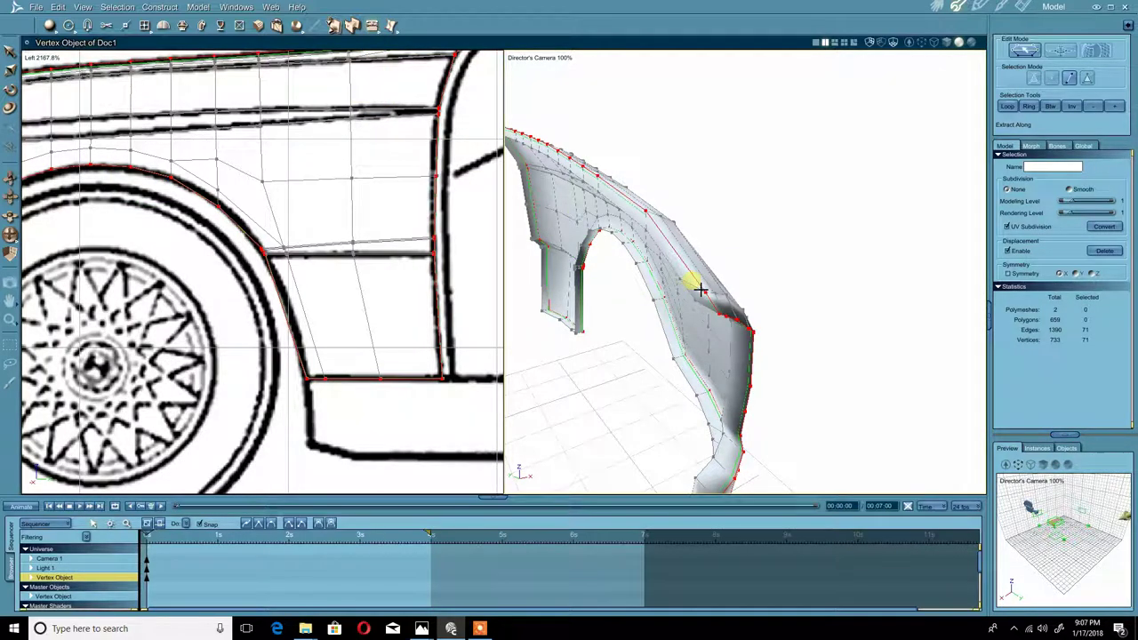
pyautogui.moveTo(701, 290); pyautogui.dragTo(673, 323)
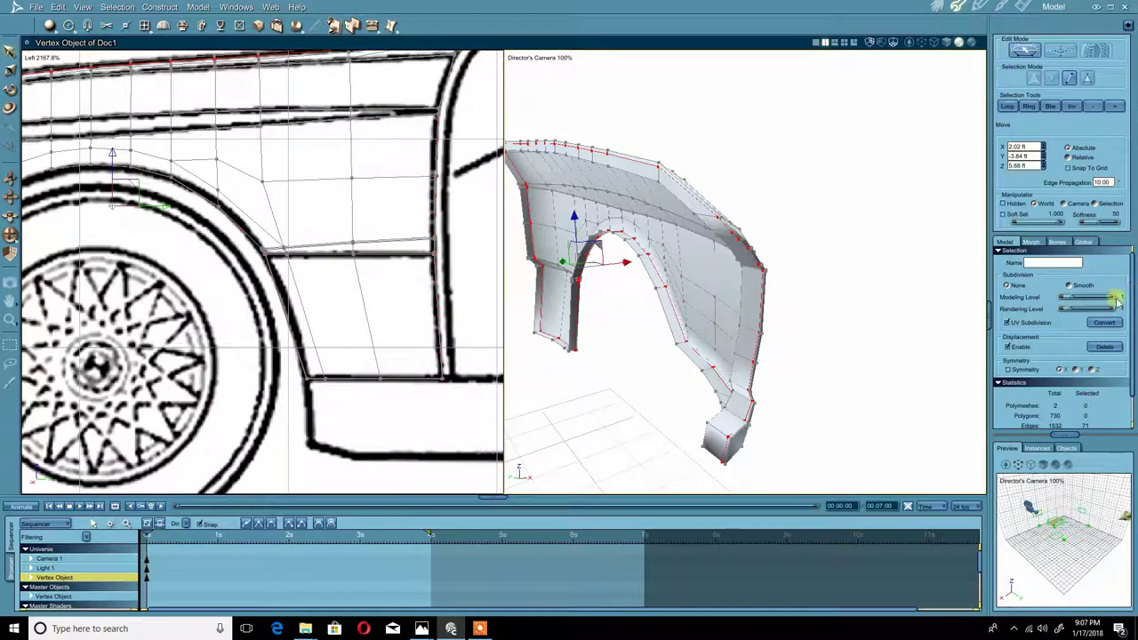
# Step: Preview the fender with Smooth subdivision at modeling and rendering level 2, and return subdivision to None
pyautogui.click(1069, 286)
pyautogui.moveTo(849, 310); pyautogui.dragTo(699, 285, button='middle')
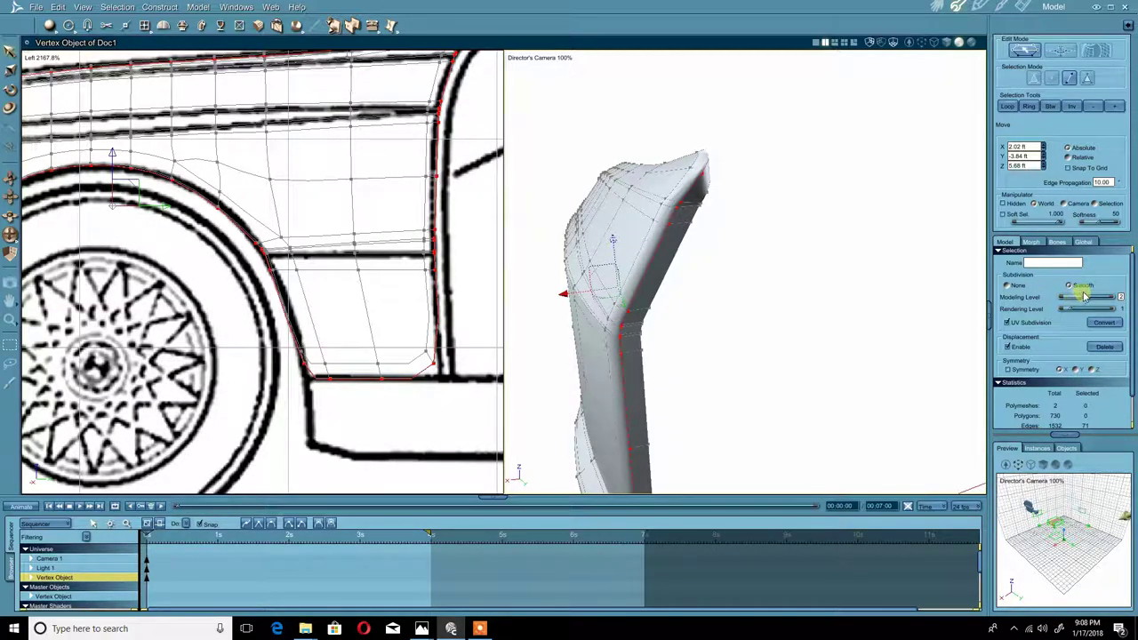
pyautogui.moveTo(1084, 296); pyautogui.dragTo(1084, 294)
pyautogui.moveTo(747, 260); pyautogui.dragTo(767, 289, button='middle')
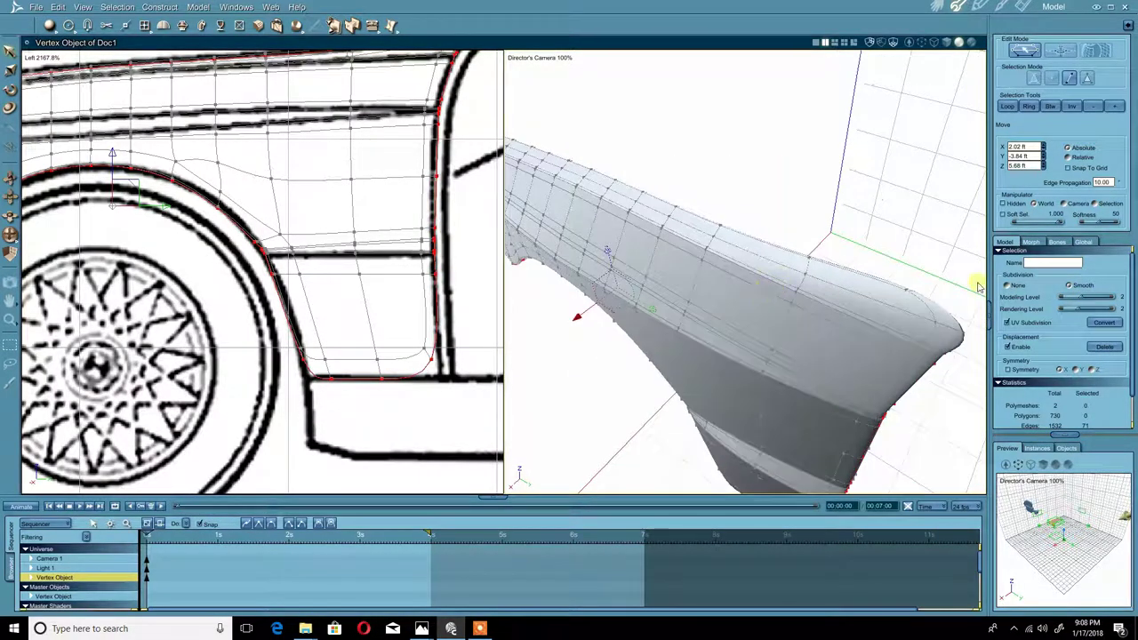
pyautogui.click(1007, 287)
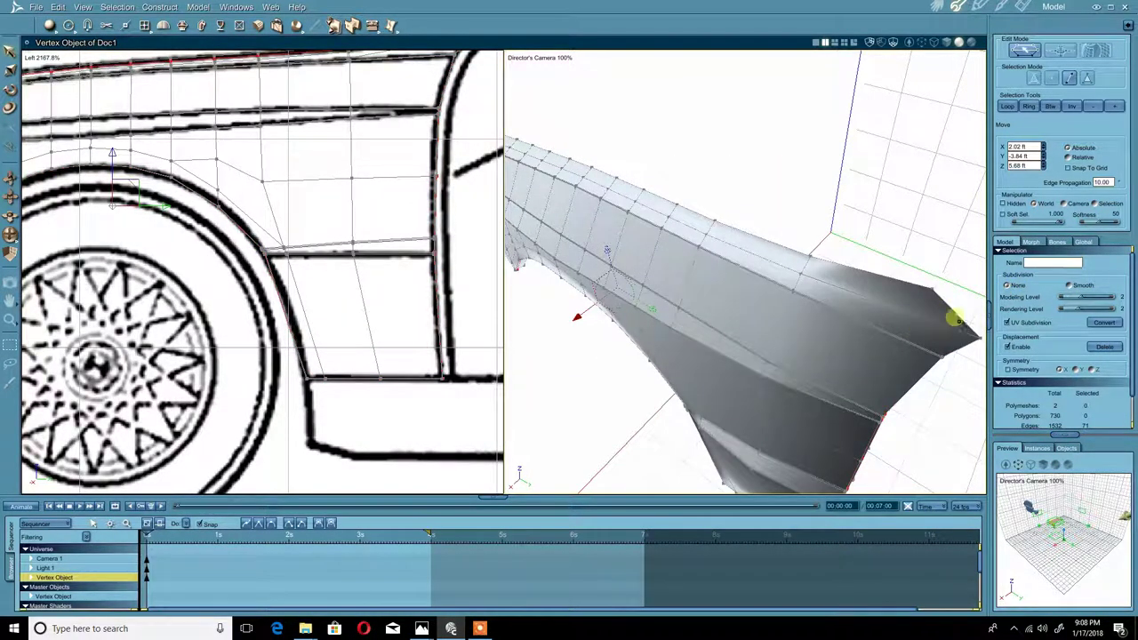
pyautogui.moveTo(955, 318); pyautogui.dragTo(826, 294, button='middle')
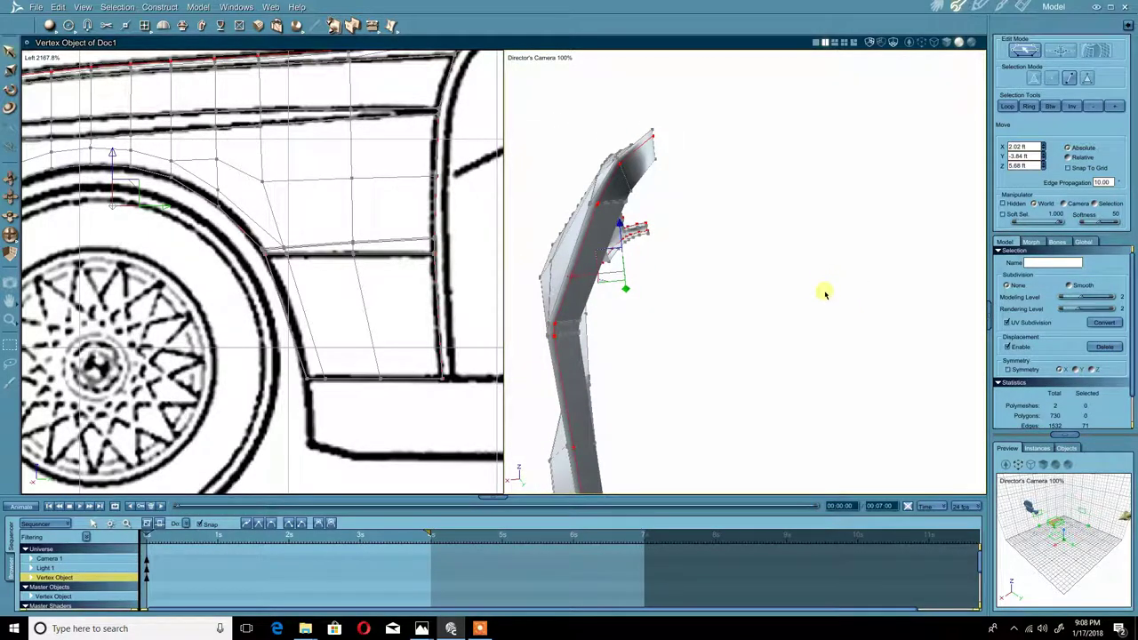
# Step: Try a narrow Quick Fillet on the selected outline edges of the fender
pyautogui.click(376, 32)
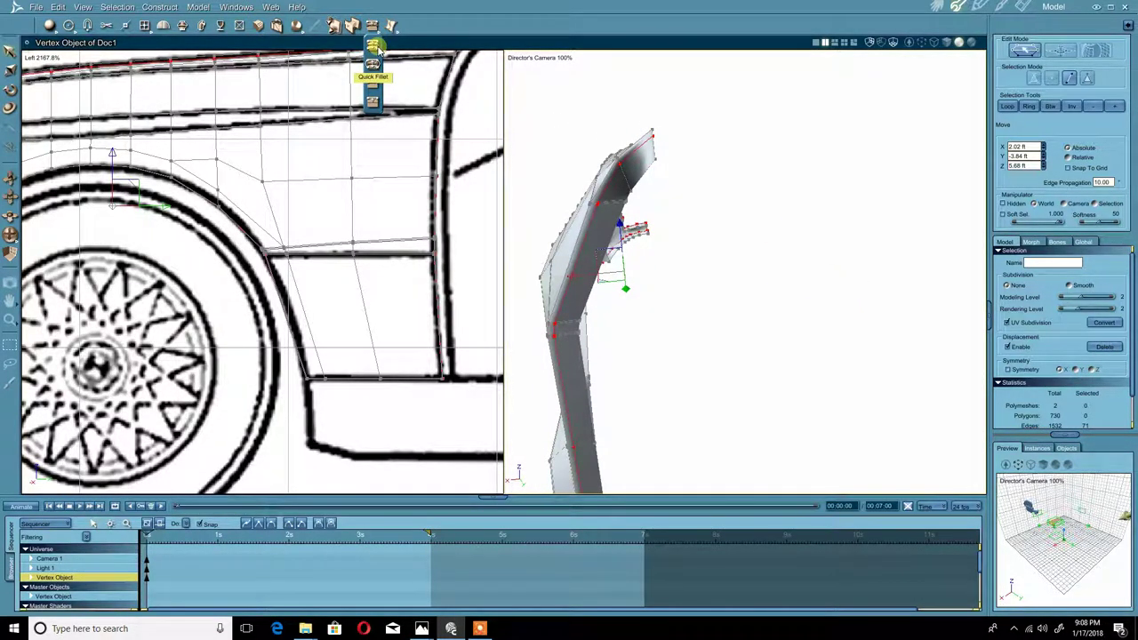
pyautogui.click(375, 49)
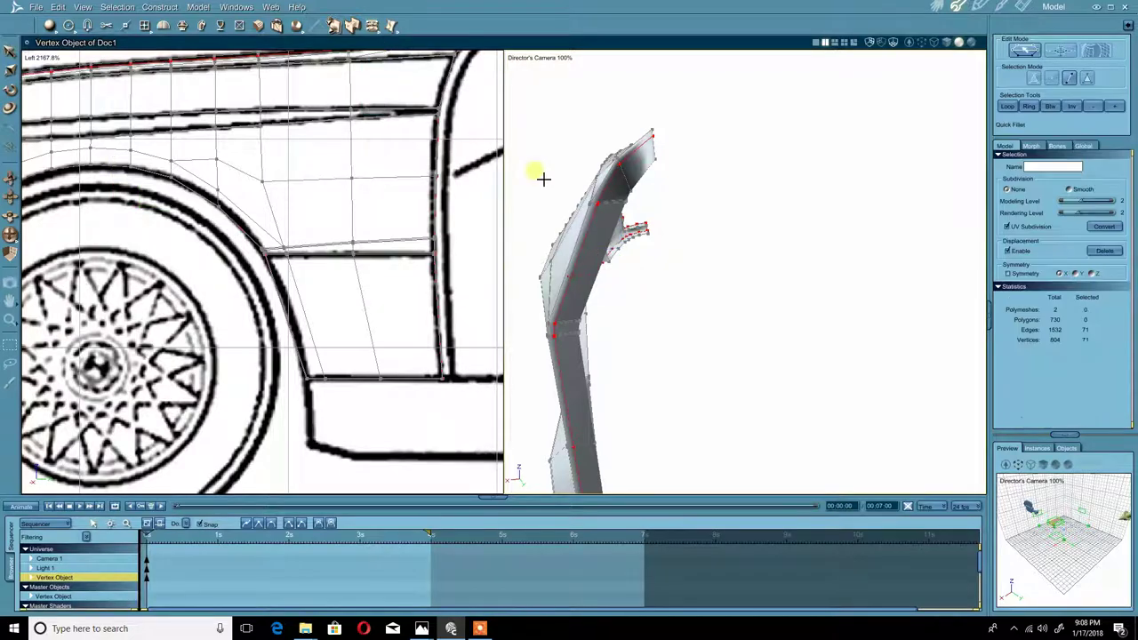
pyautogui.click(620, 186)
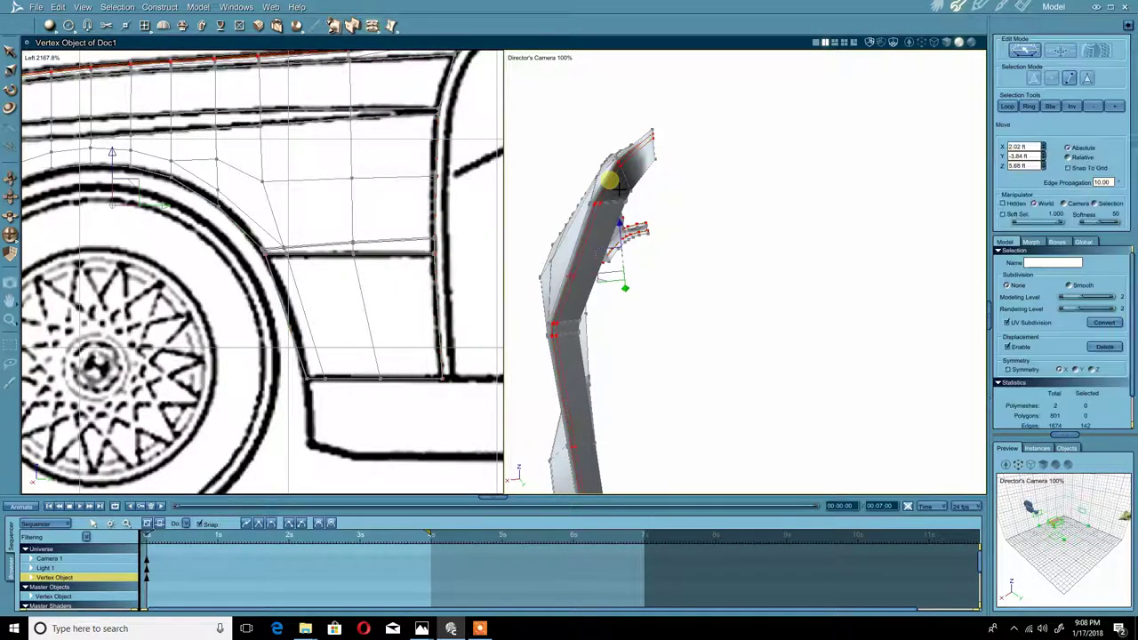
pyautogui.moveTo(615, 190)
pyautogui.mouseDown(button='middle')
pyautogui.moveTo(622, 137)
pyautogui.moveTo(610, 193)
pyautogui.moveTo(635, 213)
pyautogui.moveTo(623, 180)
pyautogui.moveTo(607, 177)
pyautogui.mouseUp(button='middle')
# Step: Undo the Quick Fillet and the subdivision level changes, and clear the edge selection
pyautogui.hotkey('ctrl', 'z')
pyautogui.hotkey('ctrl', 'z')
pyautogui.hotkey('ctrl', 'z')
pyautogui.hotkey('ctrl', 'z')
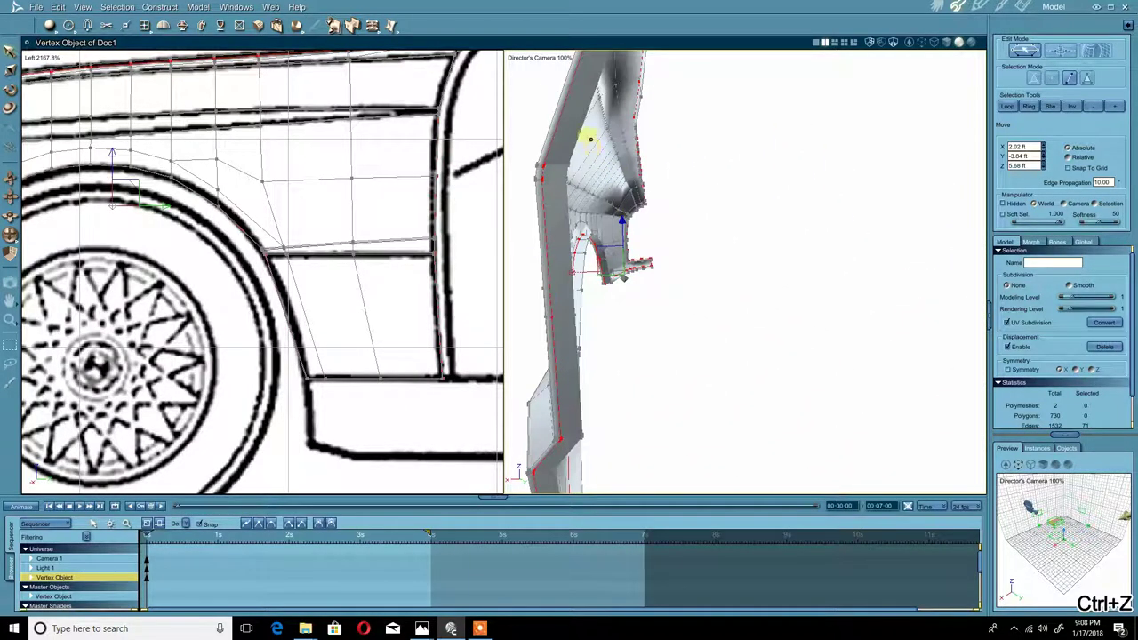
pyautogui.hotkey('ctrl', 'z')
pyautogui.hotkey('ctrl', 'z')
pyautogui.hotkey('ctrl', 'z')
pyautogui.hotkey('ctrl', 'z')
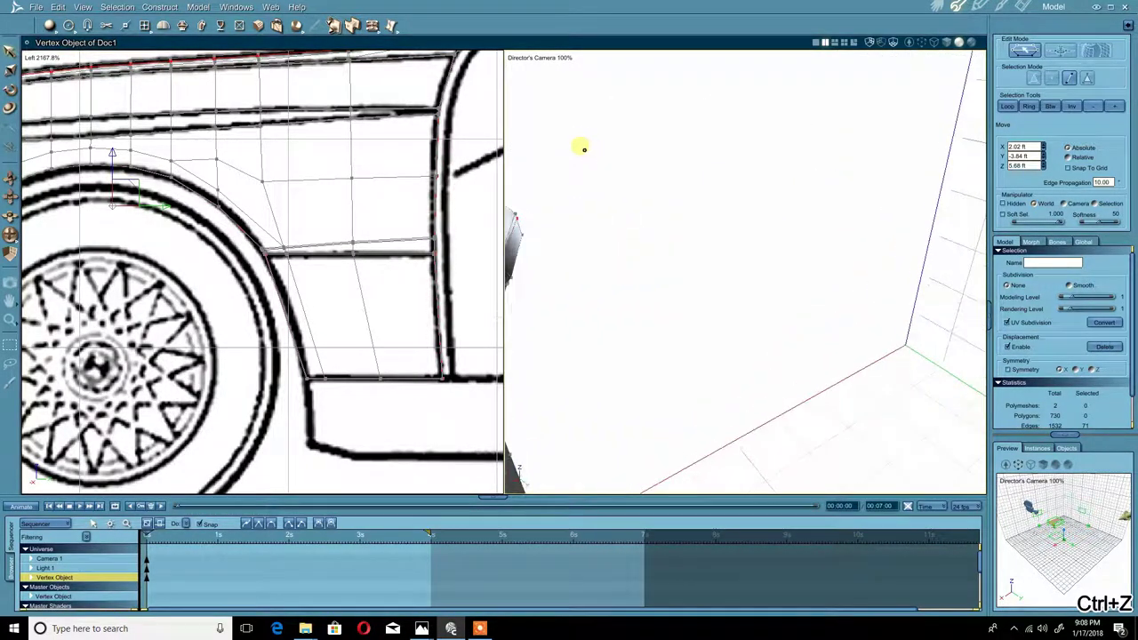
pyautogui.moveTo(604, 153); pyautogui.dragTo(711, 172, button='middle')
pyautogui.hotkey('ctrl', 'z')
pyautogui.hotkey('ctrl', 'z')
pyautogui.hotkey('ctrl', 'z')
pyautogui.hotkey('ctrl', 'z')
pyautogui.hotkey('ctrl', 'z')
pyautogui.hotkey('ctrl', 'z')
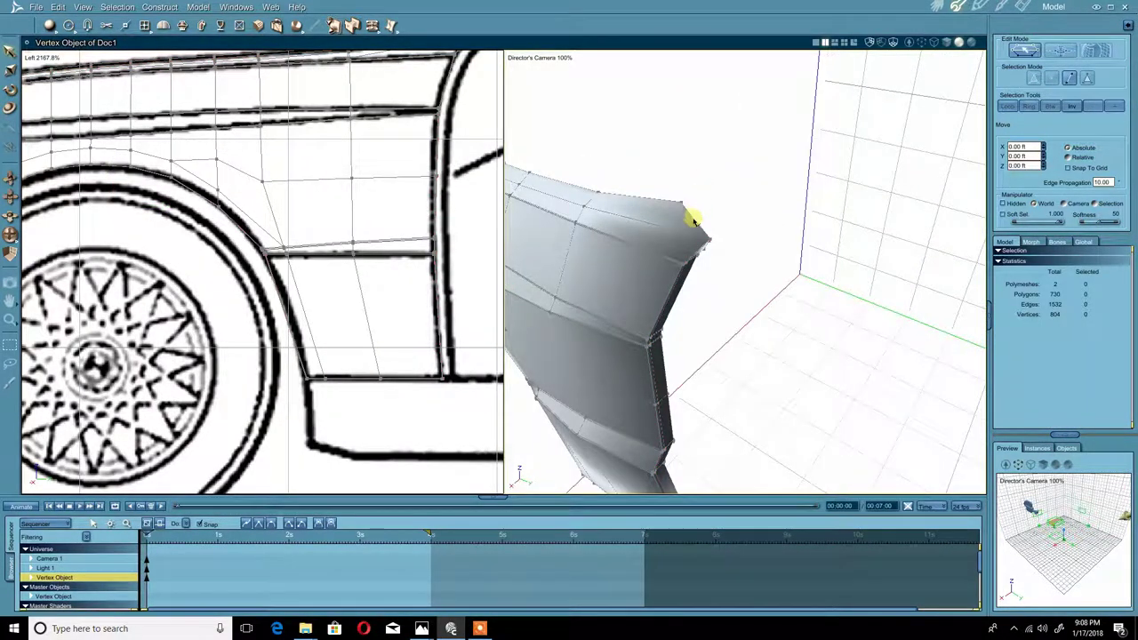
# Step: Add a support edge close to the fender's door-side edge by extracting its full edge loop, including the top and bottom flange corners, with Extract Along
pyautogui.click(694, 221)
pyautogui.moveTo(808, 154); pyautogui.dragTo(667, 202, button='middle')
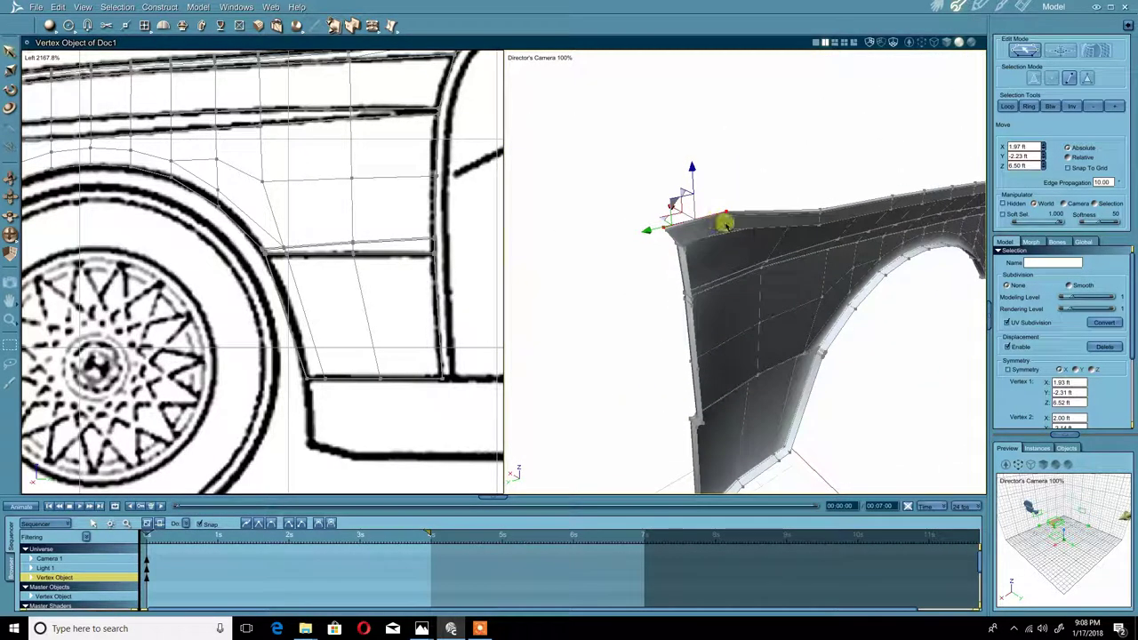
pyautogui.keyDown('shift'); pyautogui.click(725, 224); pyautogui.keyUp('shift')
pyautogui.moveTo(638, 249); pyautogui.dragTo(755, 209, button='middle')
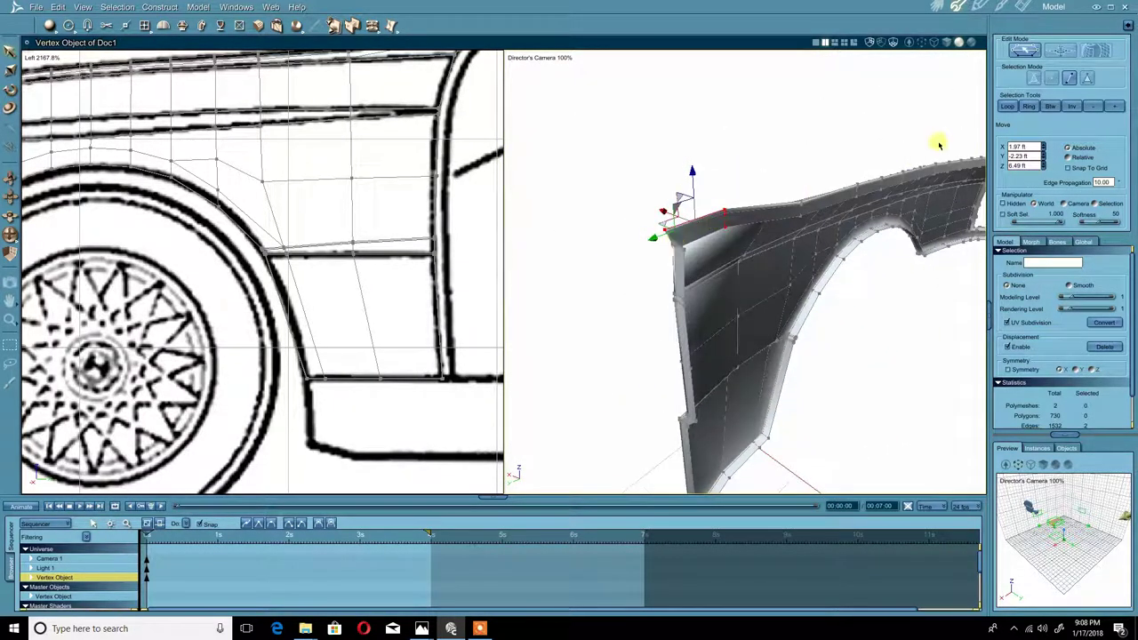
pyautogui.click(1008, 108)
pyautogui.moveTo(666, 275); pyautogui.dragTo(709, 147, button='middle')
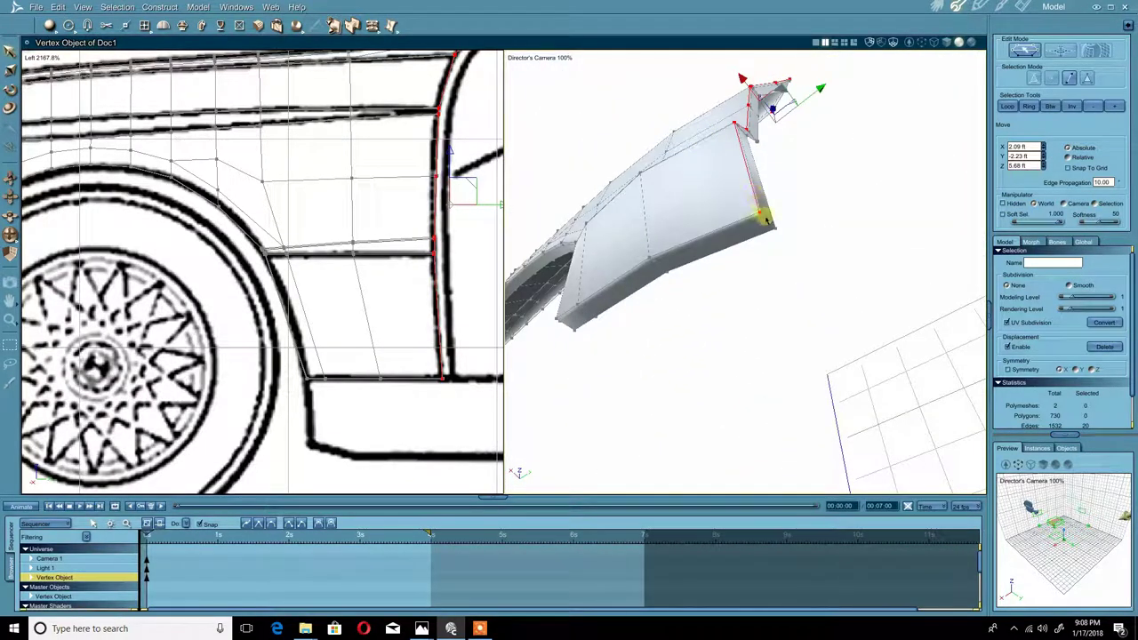
pyautogui.keyDown('shift'); pyautogui.click(765, 218); pyautogui.keyUp('shift')
pyautogui.click(1008, 109)
pyautogui.moveTo(787, 79); pyautogui.dragTo(740, 117, button='middle')
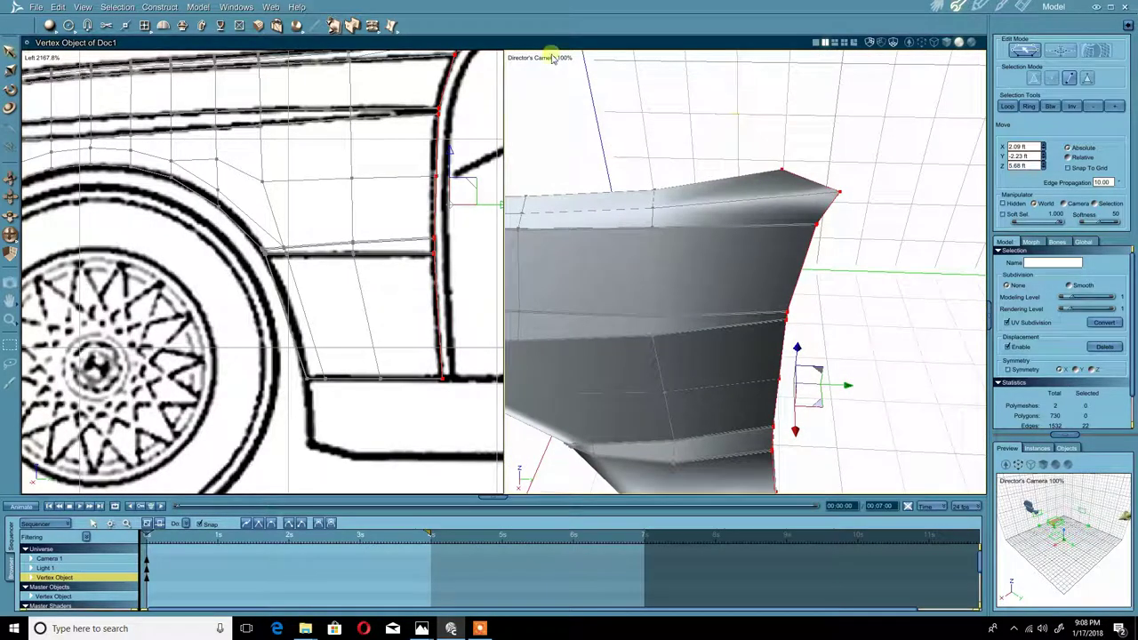
pyautogui.moveTo(381, 37); pyautogui.dragTo(376, 82)
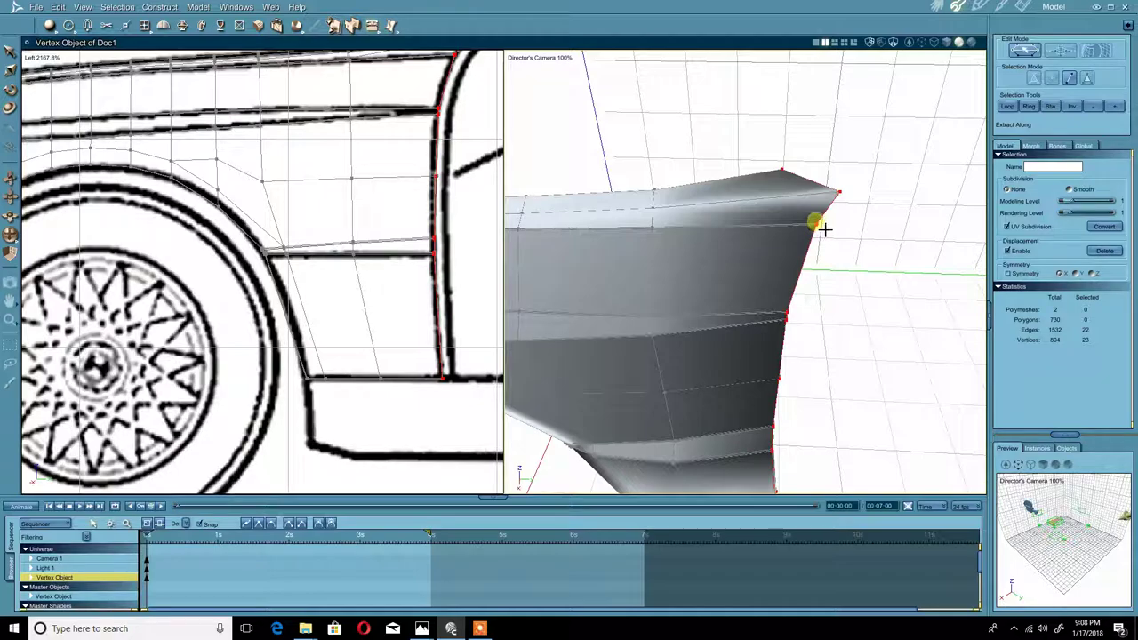
pyautogui.moveTo(818, 224); pyautogui.dragTo(814, 224)
pyautogui.moveTo(770, 297); pyautogui.dragTo(753, 238, button='middle')
pyautogui.moveTo(685, 248); pyautogui.dragTo(713, 249, button='middle')
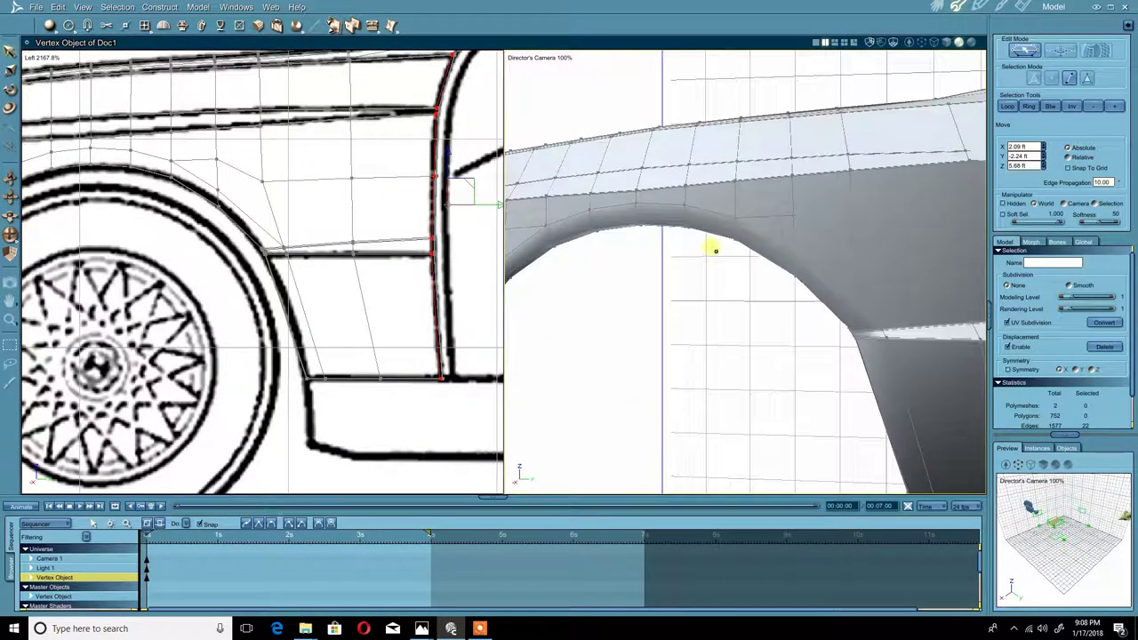
# Step: Extract the fender's bottom edge loop behind the wheel arch, including its flange corner edges, a short distance with Extract Along
pyautogui.moveTo(715, 250); pyautogui.dragTo(710, 161)
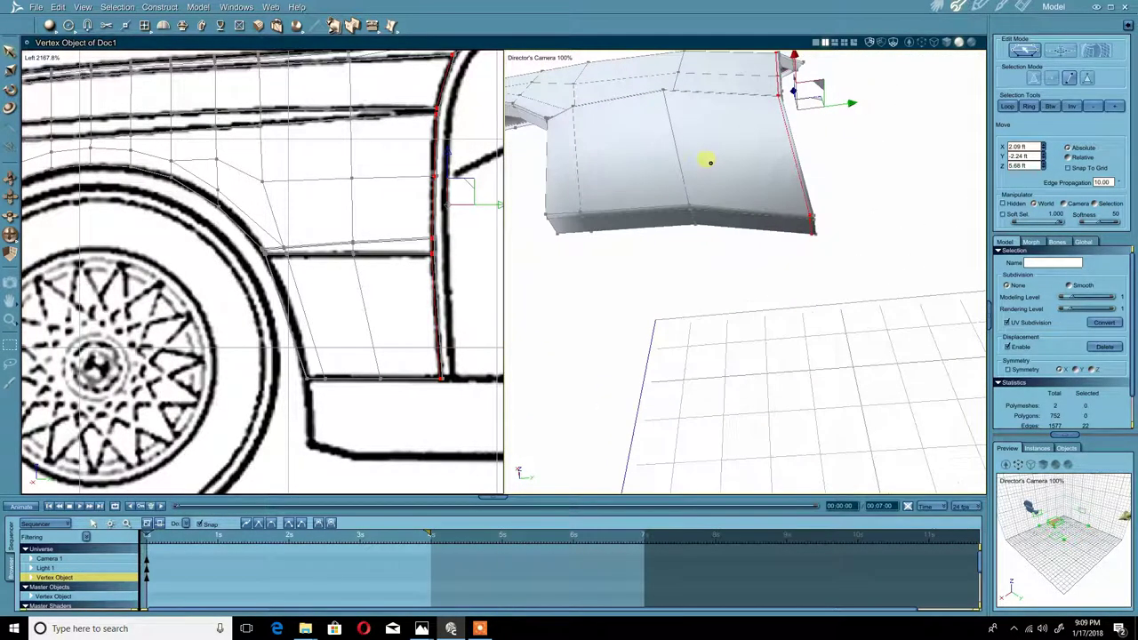
pyautogui.click(567, 215)
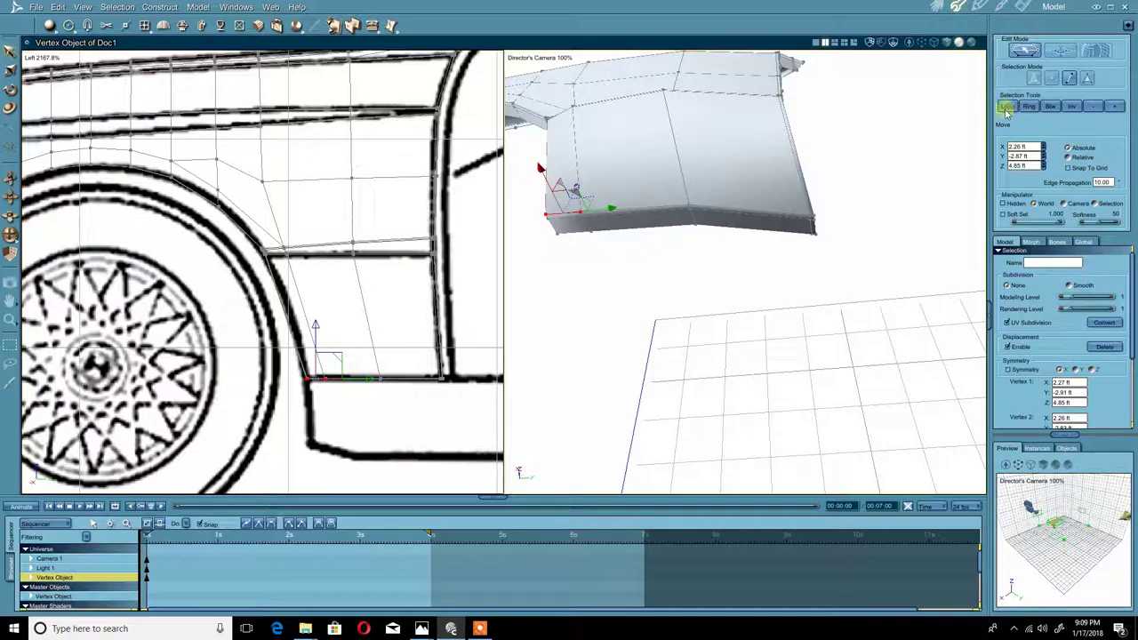
pyautogui.click(1007, 106)
pyautogui.keyDown('shift'); pyautogui.click(815, 229); pyautogui.keyUp('shift')
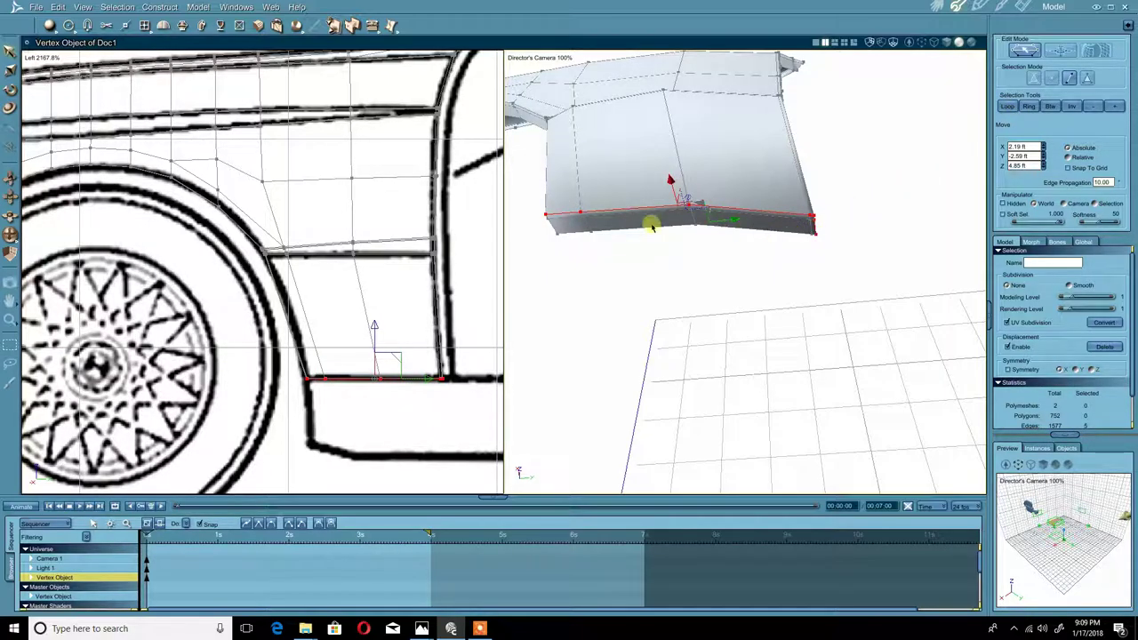
pyautogui.moveTo(552, 230); pyautogui.dragTo(732, 173)
pyautogui.click(1012, 108)
pyautogui.moveTo(864, 138); pyautogui.dragTo(838, 168, button='middle')
pyautogui.click(380, 26)
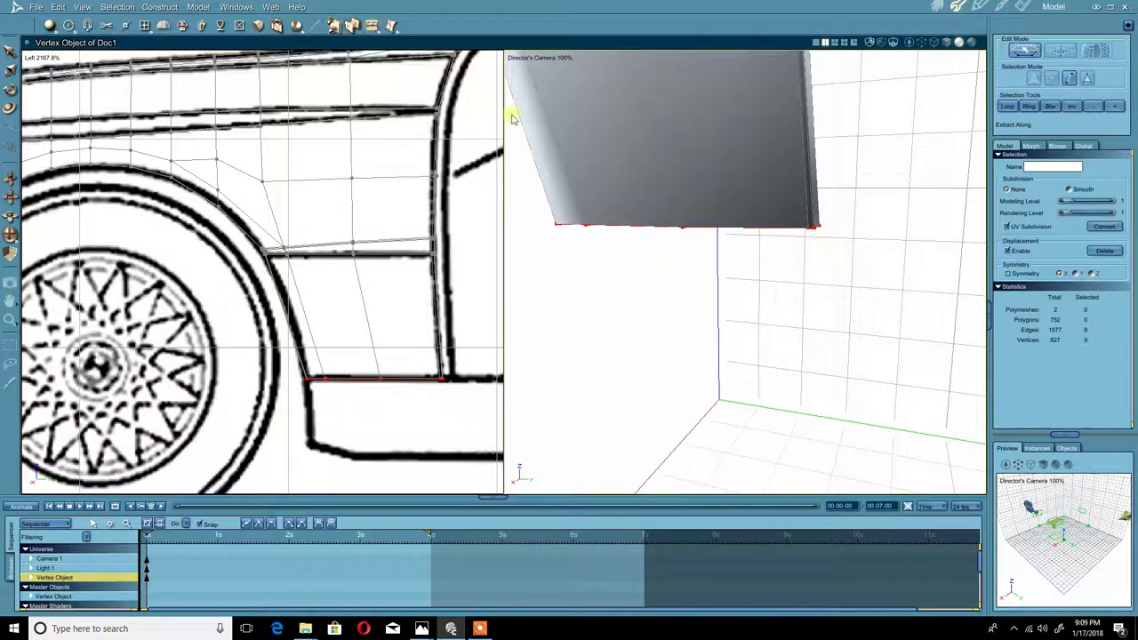
pyautogui.click(764, 228)
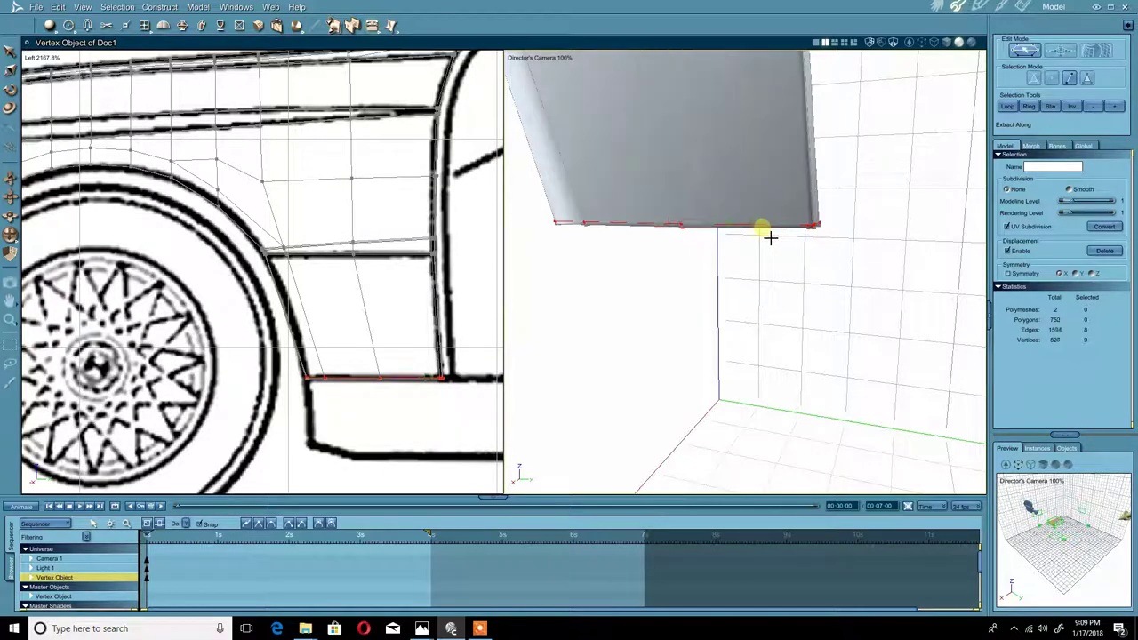
pyautogui.press('space')
# Step: Extract the fender's upper edge loop from the front flange to the door-side corner a short distance with Extract Along
pyautogui.moveTo(736, 222)
pyautogui.mouseDown(button='middle')
pyautogui.moveTo(679, 203)
pyautogui.moveTo(682, 172)
pyautogui.moveTo(727, 220)
pyautogui.moveTo(723, 189)
pyautogui.moveTo(816, 188)
pyautogui.mouseUp(button='middle')
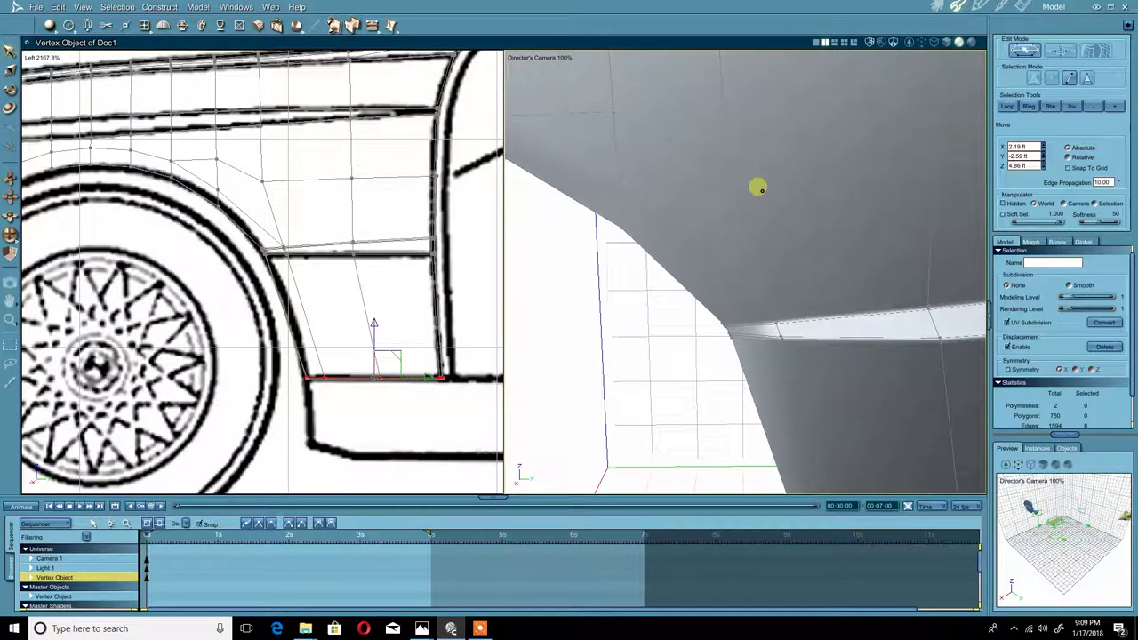
pyautogui.scroll(3, 762, 190)
pyautogui.scroll(-5, 761, 191)
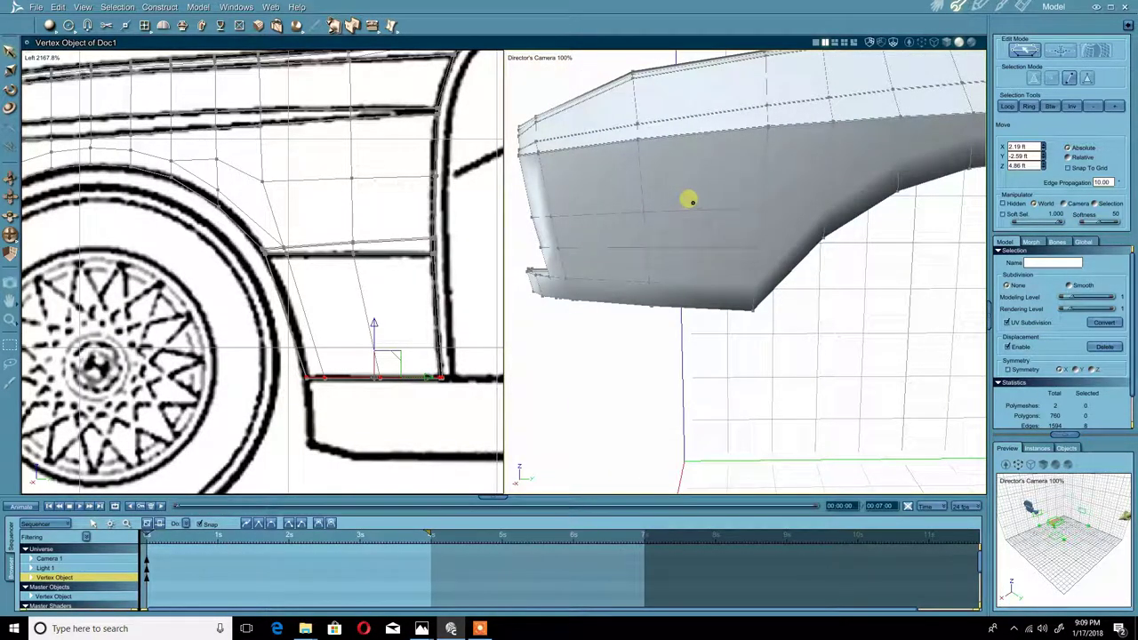
pyautogui.scroll(8, 686, 196)
pyautogui.scroll(-5, 727, 208)
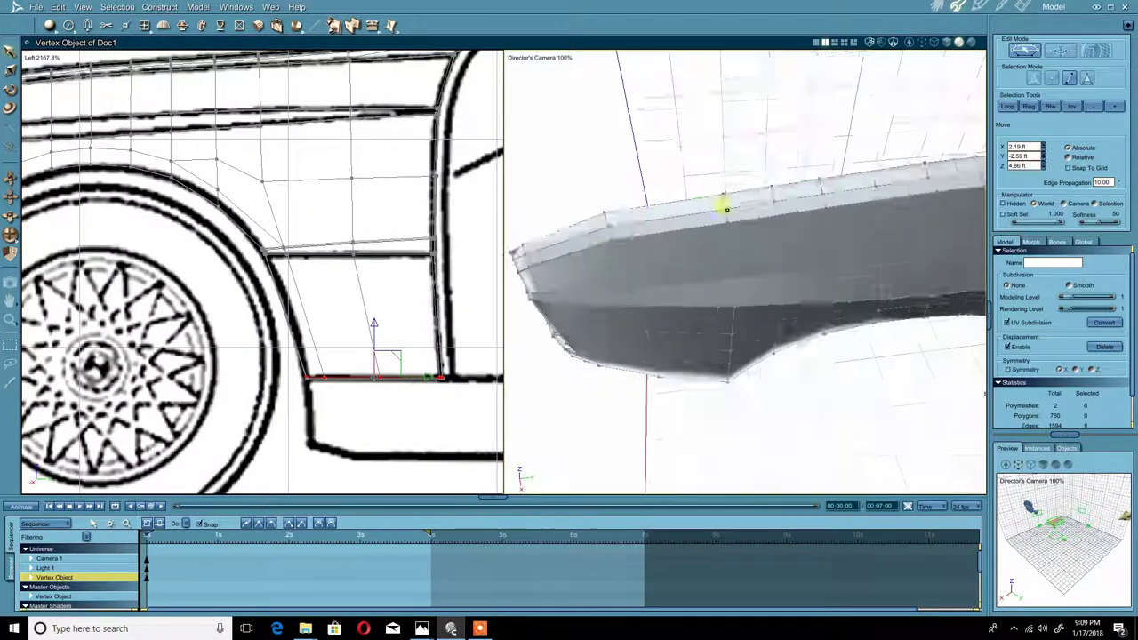
pyautogui.scroll(5, 729, 203)
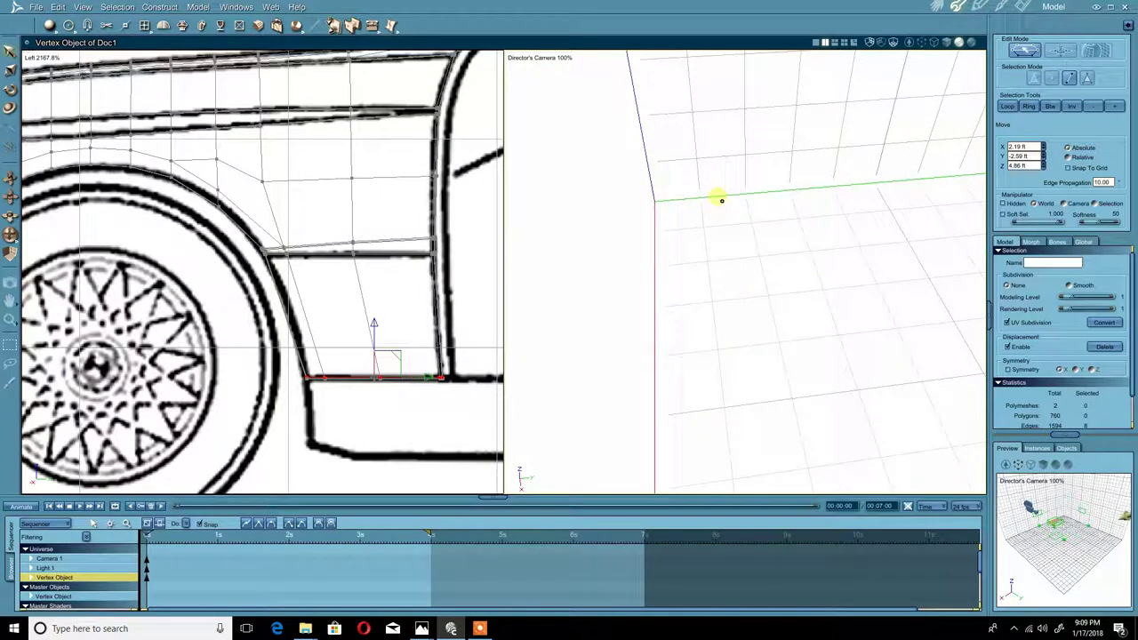
pyautogui.scroll(3, 722, 201)
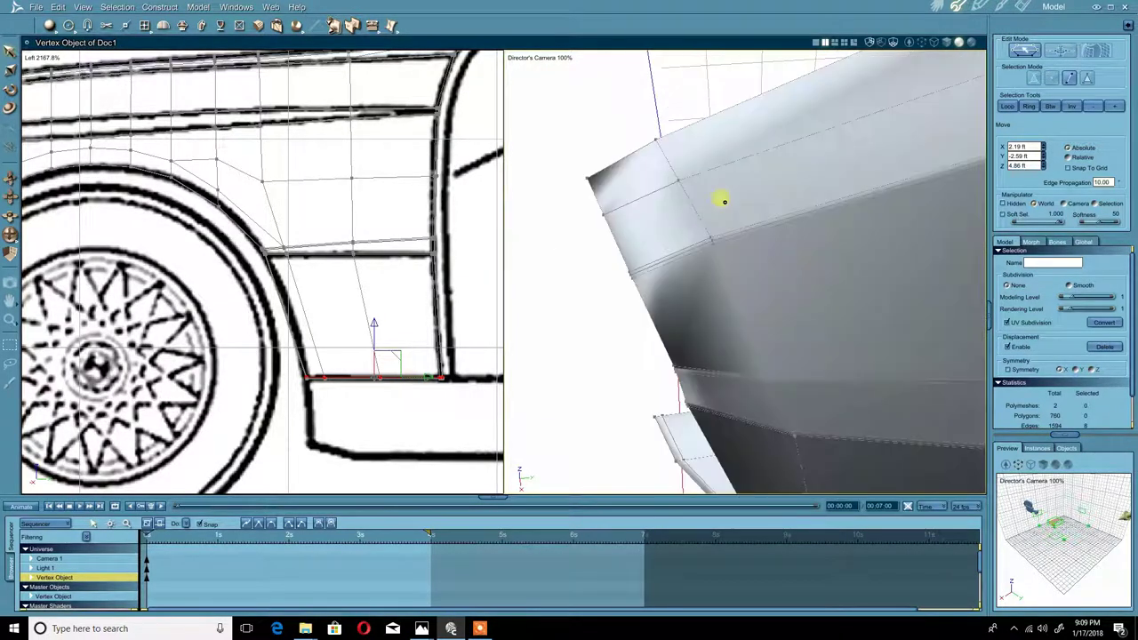
pyautogui.click(682, 131)
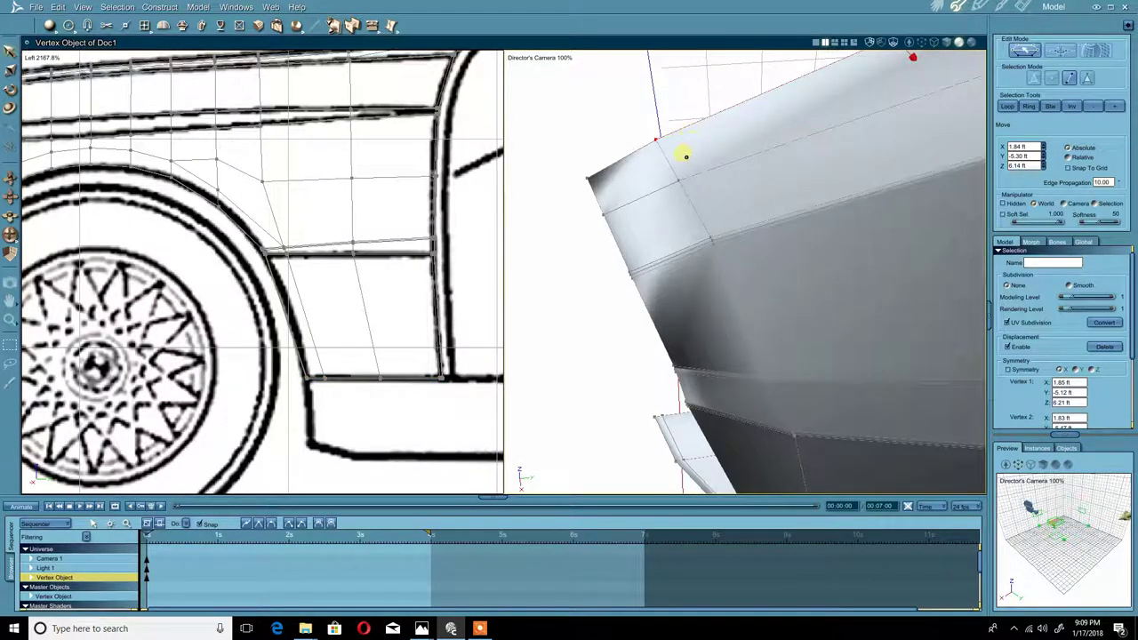
pyautogui.scroll(-5, 686, 157)
pyautogui.scroll(3, 679, 165)
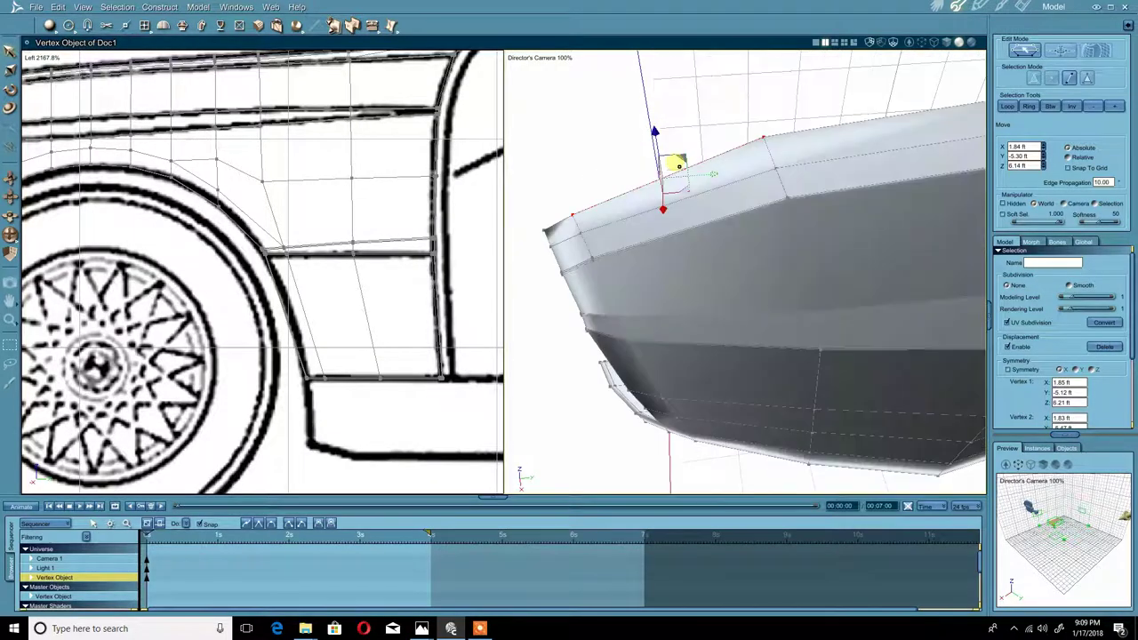
pyautogui.moveTo(653, 218); pyautogui.dragTo(801, 215, button='middle')
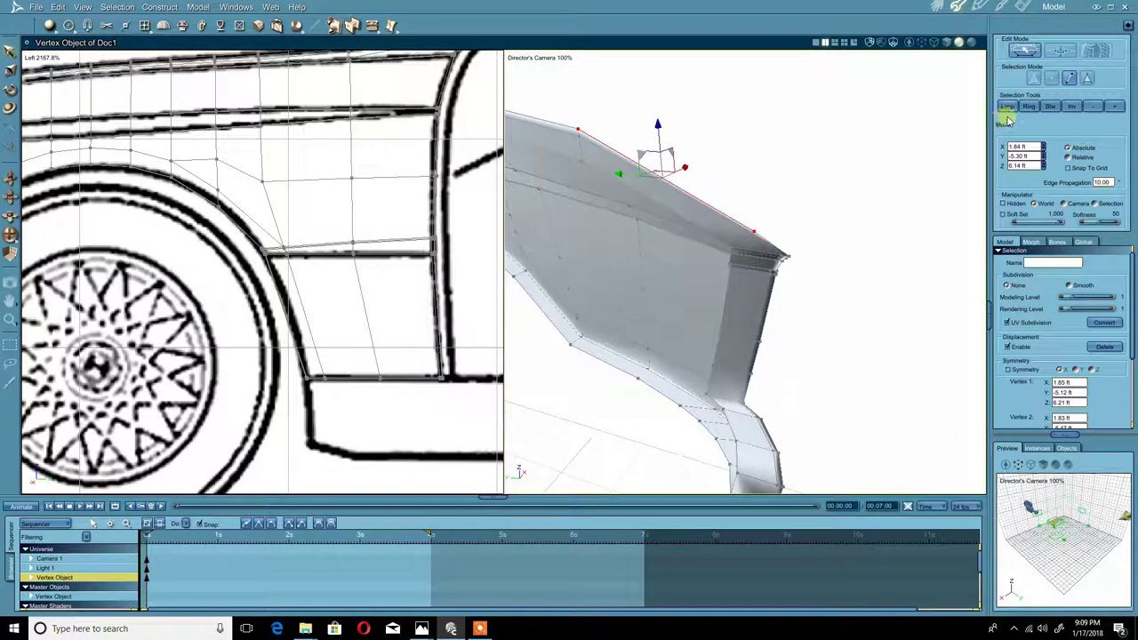
pyautogui.click(1007, 105)
pyautogui.scroll(3, 752, 187)
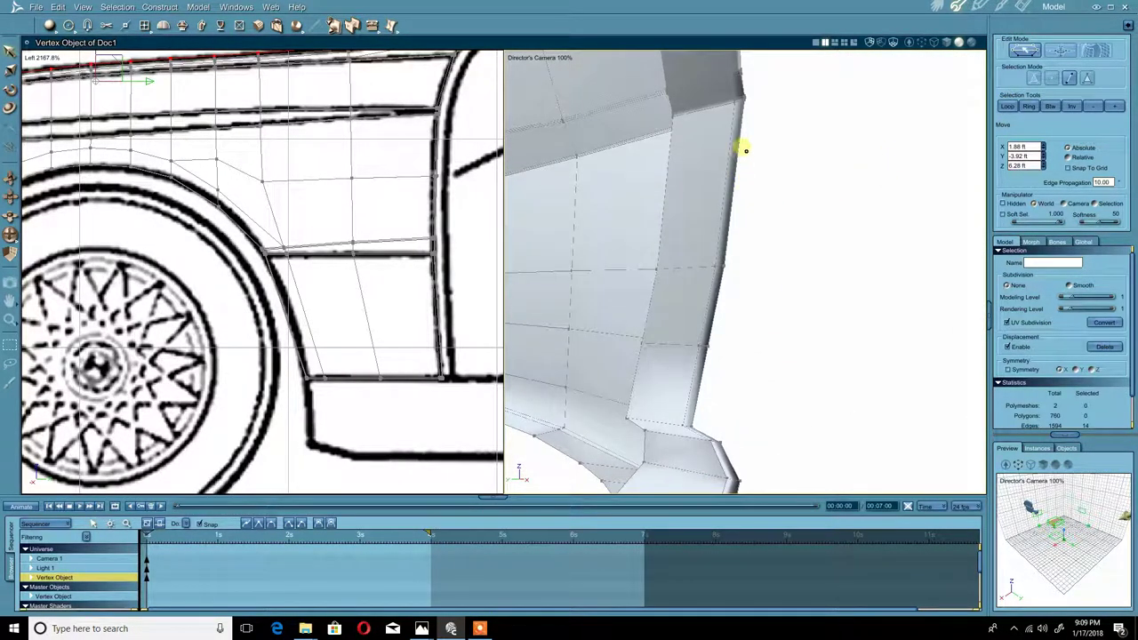
pyautogui.moveTo(754, 169); pyautogui.dragTo(800, 300, button='middle')
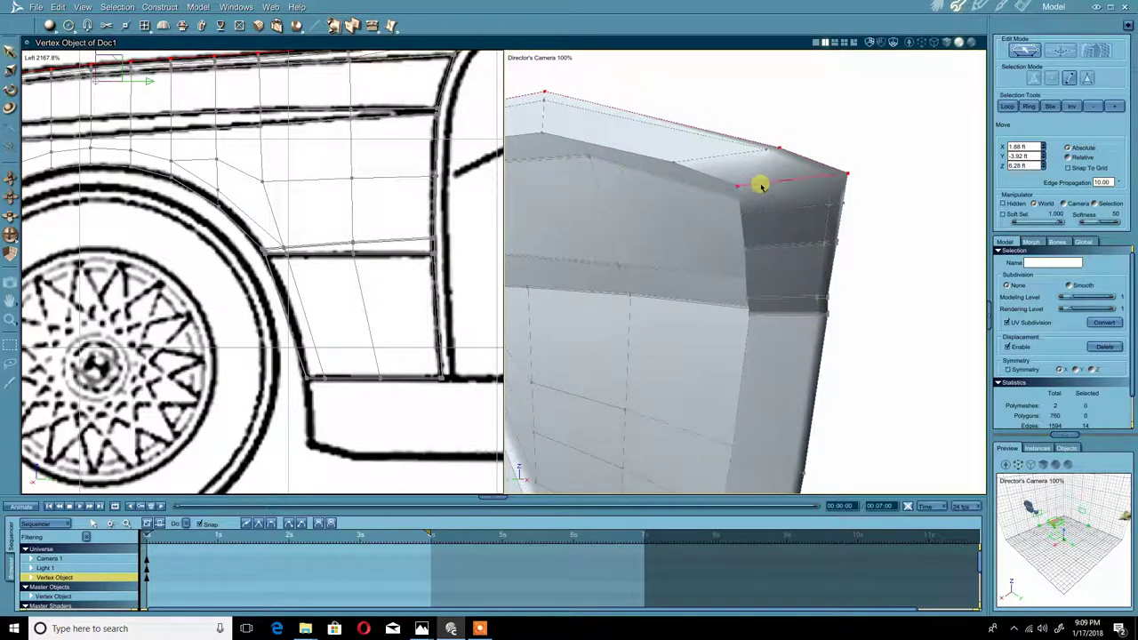
pyautogui.moveTo(771, 151); pyautogui.dragTo(690, 323, button='middle')
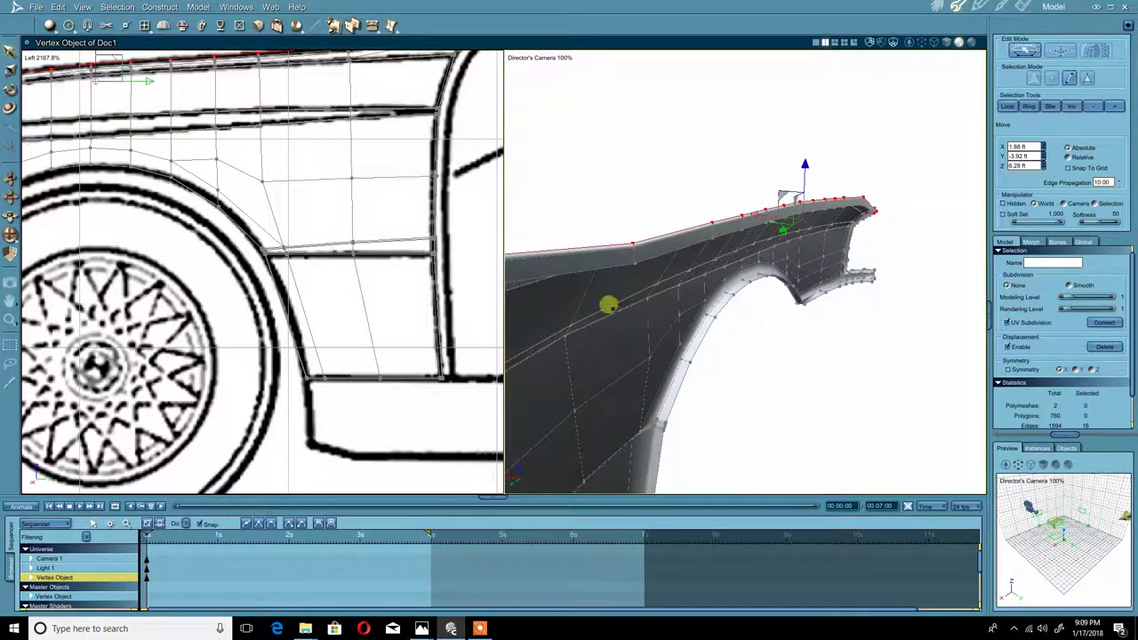
pyautogui.moveTo(608, 305); pyautogui.dragTo(653, 238, button='middle')
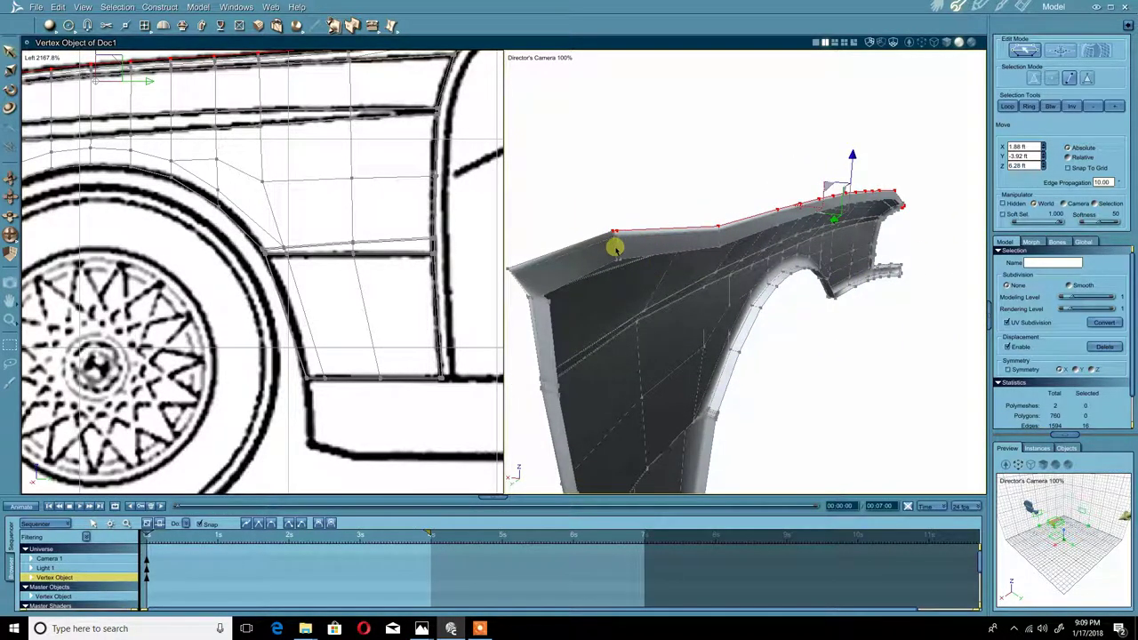
pyautogui.moveTo(584, 277); pyautogui.dragTo(666, 343, button='middle')
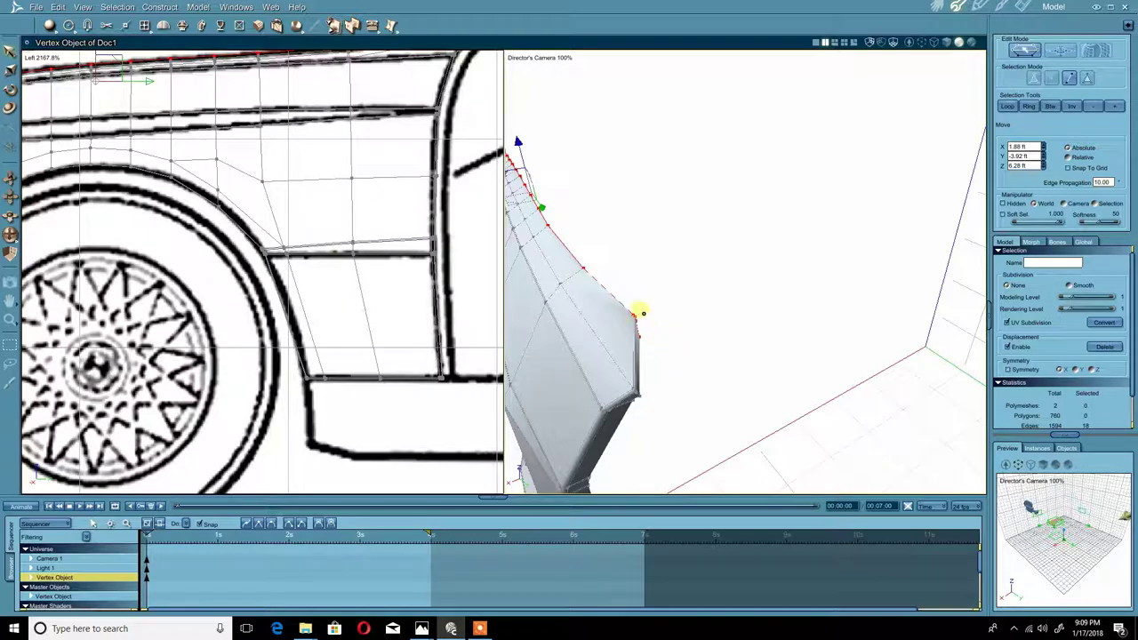
pyautogui.moveTo(540, 187); pyautogui.dragTo(565, 195, button='middle')
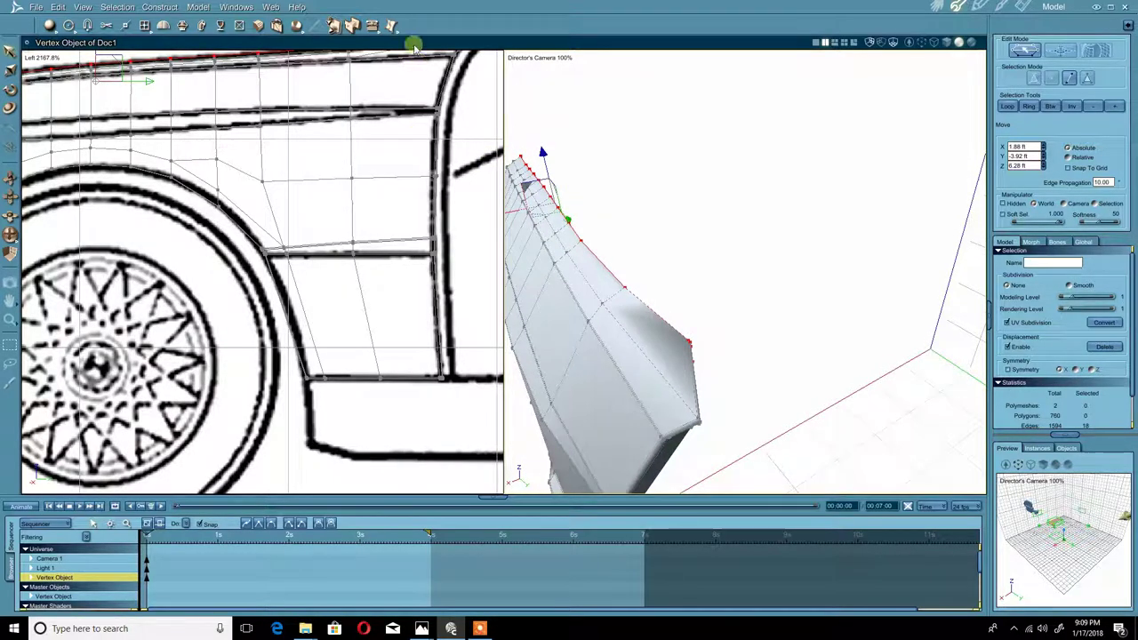
pyautogui.click(373, 26)
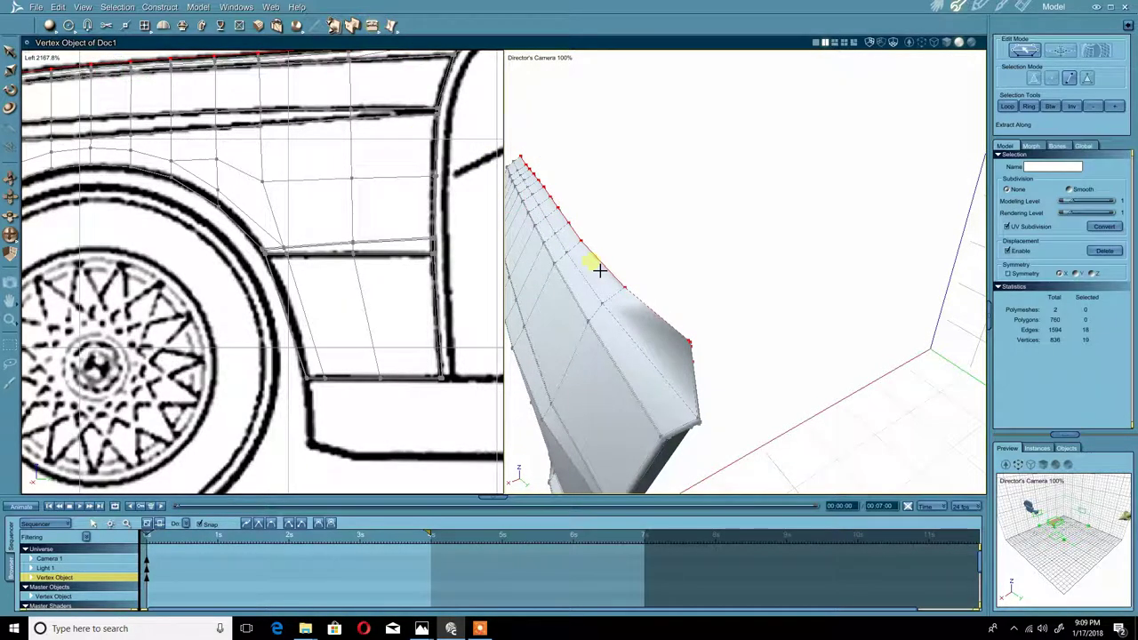
pyautogui.click(647, 318)
# Step: Extract the end edges of the narrow front strip below the headlight opening, including its flanges, a short distance with Extract Along
pyautogui.moveTo(647, 317); pyautogui.dragTo(578, 285, button='middle')
pyautogui.click(561, 432)
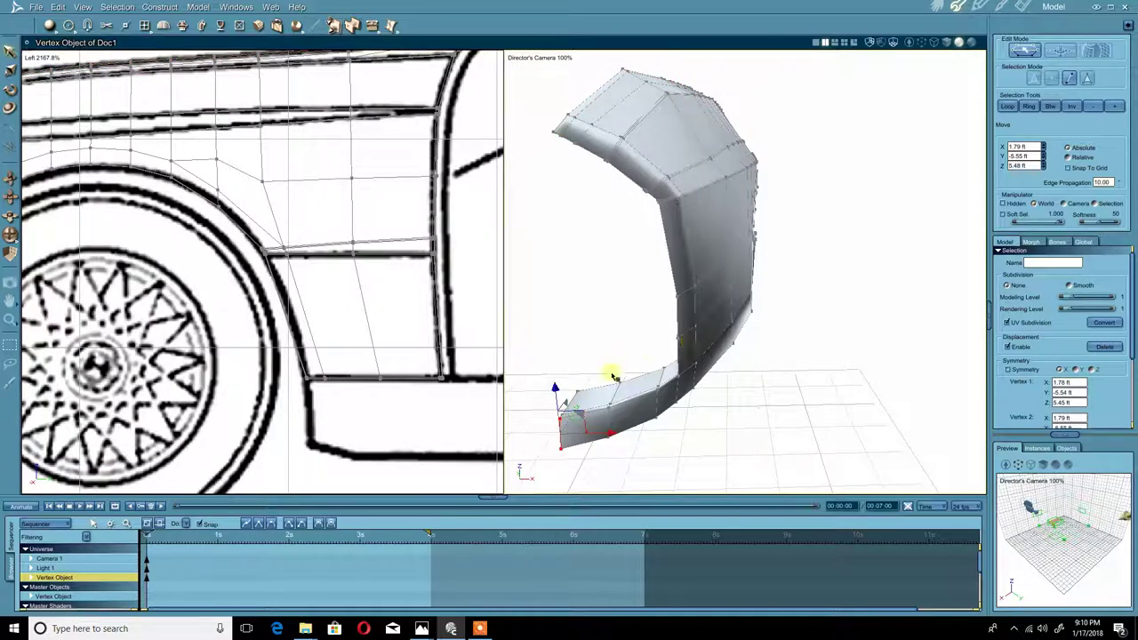
pyautogui.keyDown('shift'); pyautogui.click(570, 403); pyautogui.keyUp('shift')
pyautogui.moveTo(570, 406); pyautogui.dragTo(592, 440, button='middle')
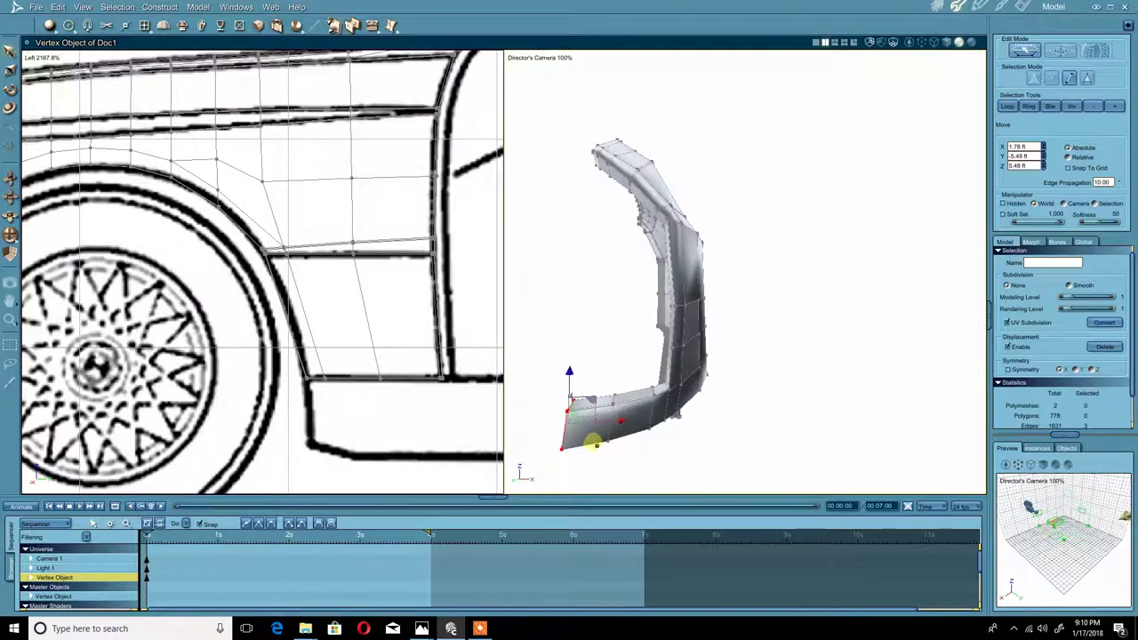
pyautogui.click(1012, 108)
pyautogui.moveTo(860, 203); pyautogui.dragTo(805, 249, button='middle')
pyautogui.moveTo(730, 283)
pyautogui.mouseDown(button='middle')
pyautogui.moveTo(741, 277)
pyautogui.moveTo(732, 267)
pyautogui.mouseUp(button='middle')
pyautogui.click(374, 26)
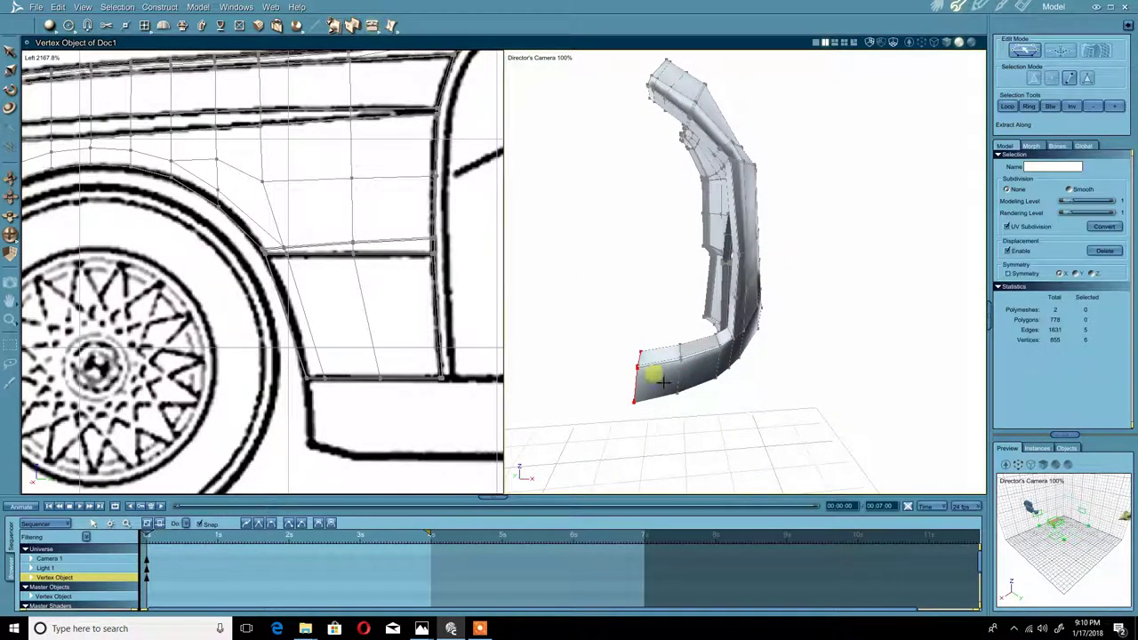
pyautogui.click(647, 378)
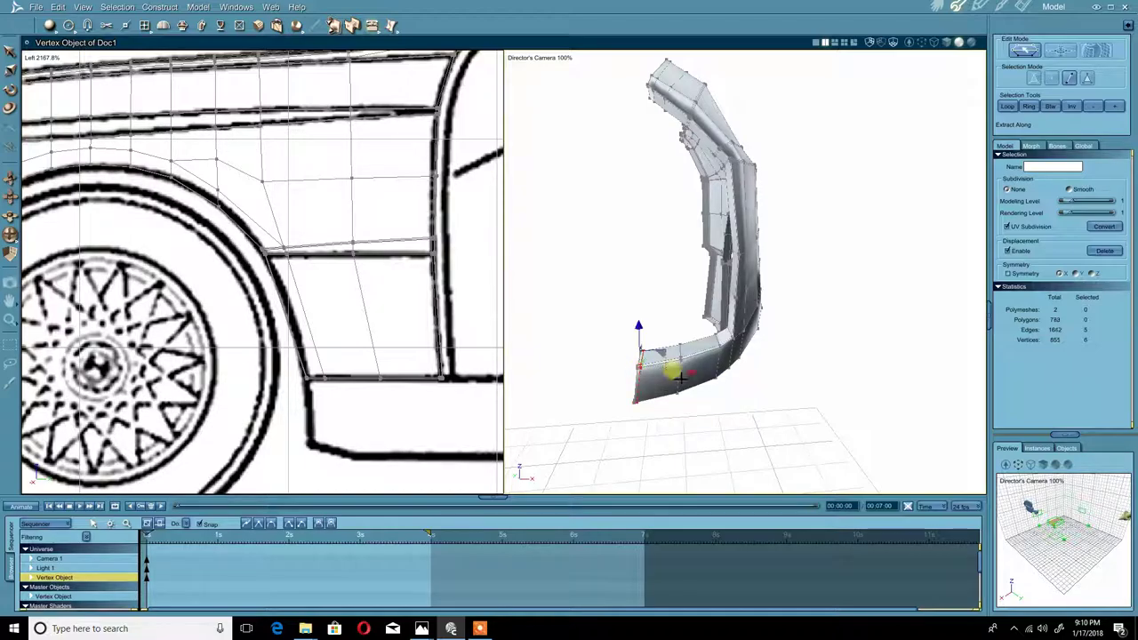
# Step: Extract the edges running up from the front lower corner of the wheel arch a short distance with Extract Along
pyautogui.moveTo(699, 363); pyautogui.dragTo(657, 362, button='middle')
pyautogui.scroll(5, 688, 247)
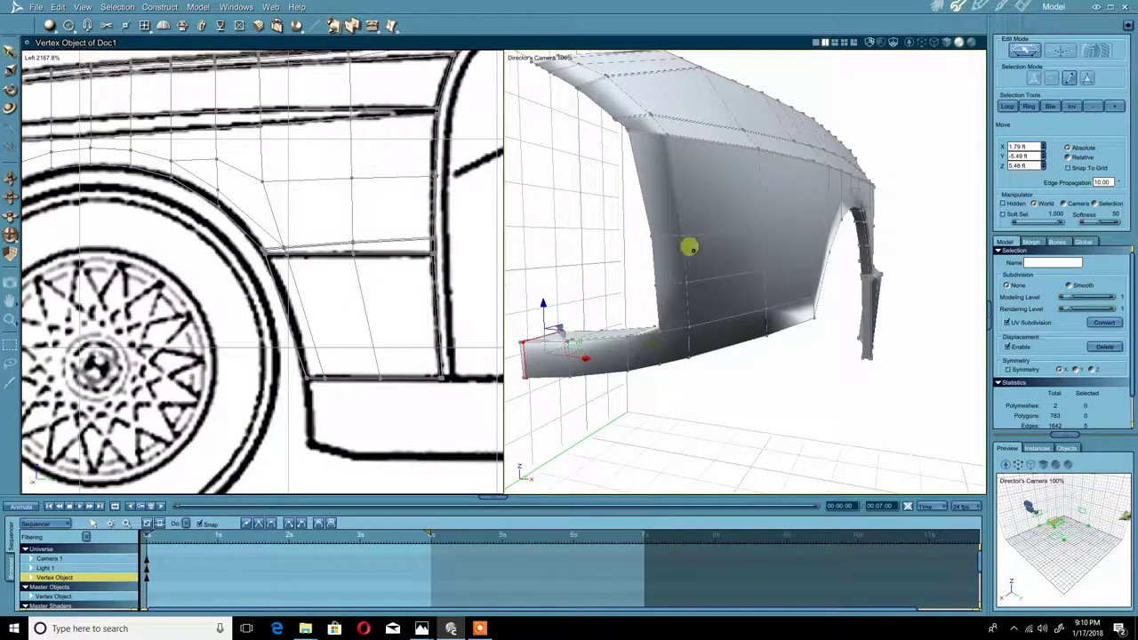
pyautogui.scroll(6, 770, 254)
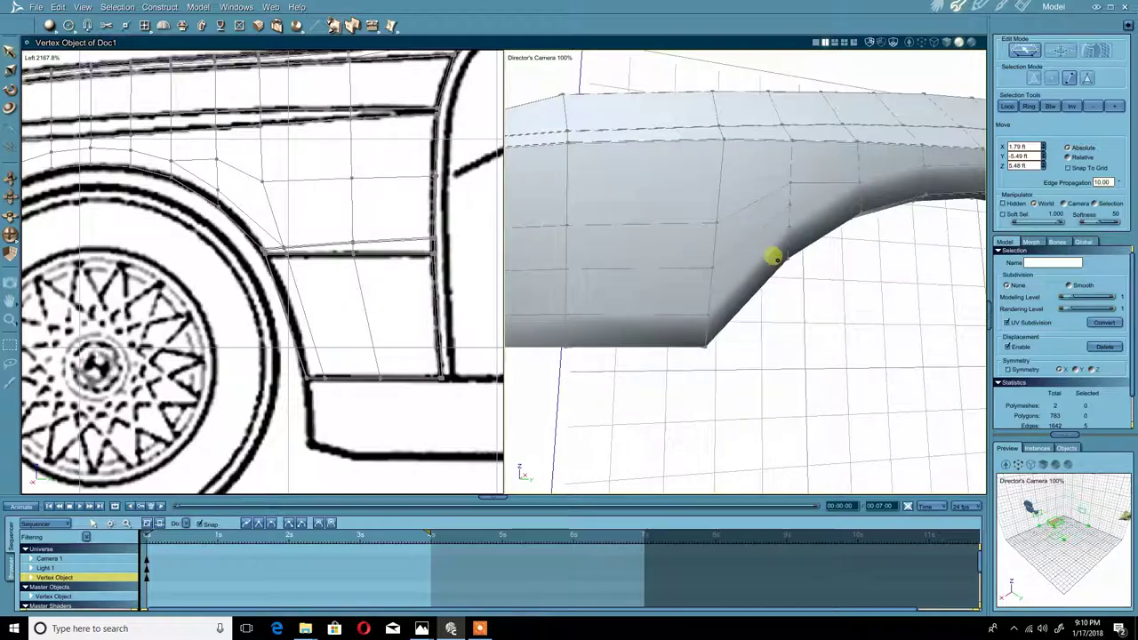
pyautogui.moveTo(638, 245)
pyautogui.mouseDown(button='middle')
pyautogui.moveTo(655, 252)
pyautogui.moveTo(637, 250)
pyautogui.mouseUp(button='middle')
pyautogui.click(633, 256)
pyautogui.keyDown('shift'); pyautogui.click(631, 253); pyautogui.keyUp('shift')
pyautogui.moveTo(629, 206)
pyautogui.mouseDown(button='middle')
pyautogui.moveTo(642, 228)
pyautogui.moveTo(649, 199)
pyautogui.mouseUp(button='middle')
pyautogui.moveTo(614, 247); pyautogui.dragTo(628, 226, button='middle')
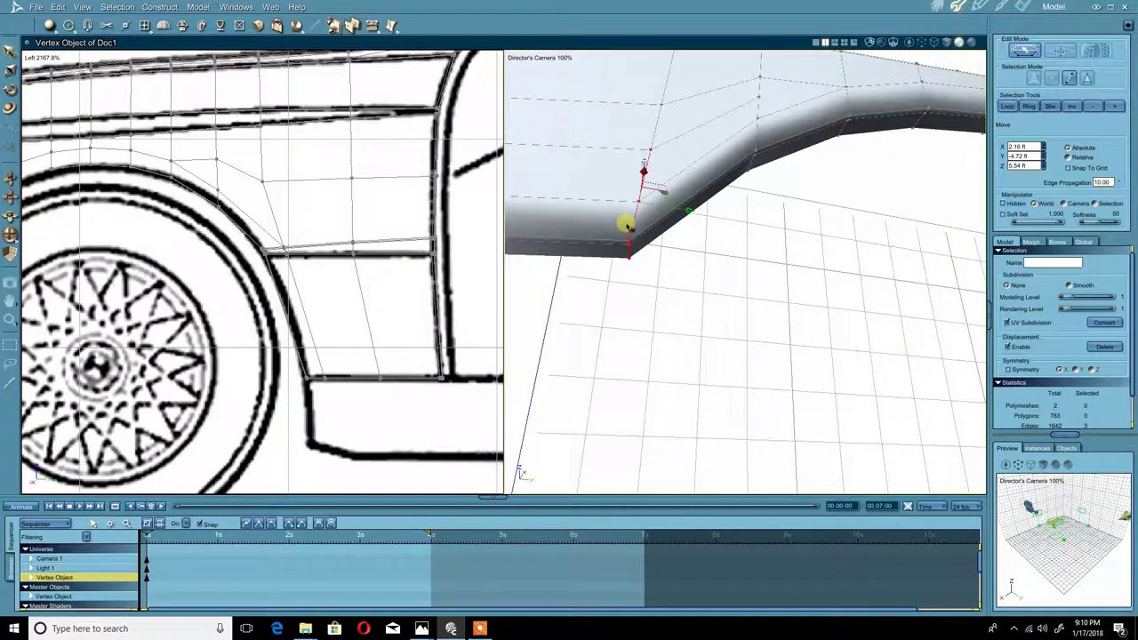
pyautogui.click(373, 25)
pyautogui.click(596, 210)
pyautogui.click(645, 185)
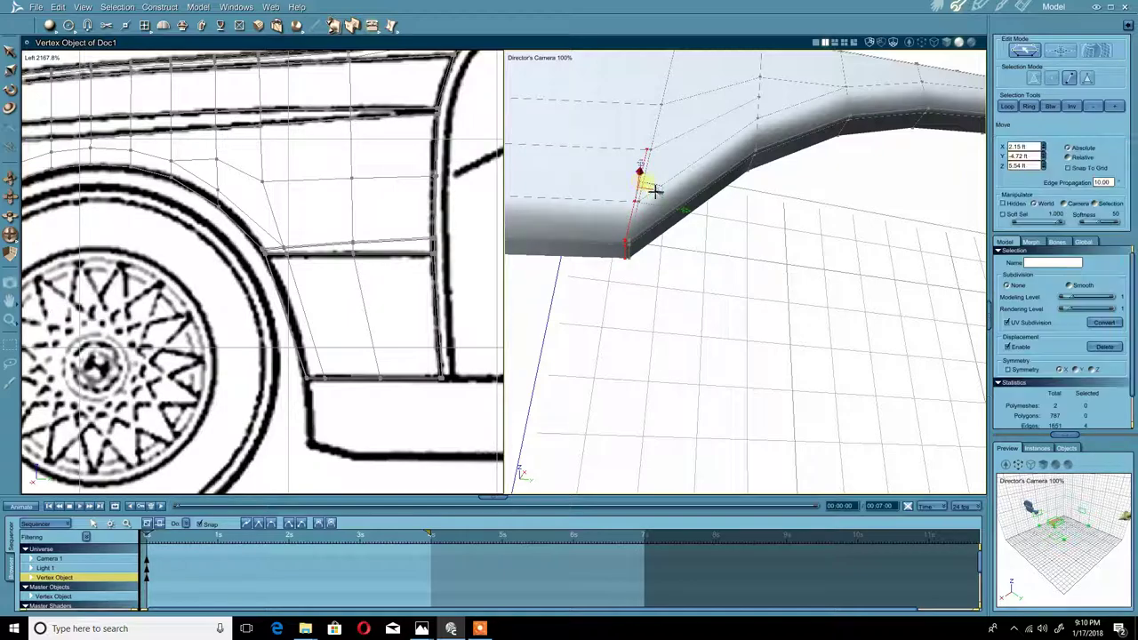
pyautogui.moveTo(646, 184); pyautogui.dragTo(686, 240, button='middle')
pyautogui.click(664, 236)
pyautogui.scroll(-5, 641, 194)
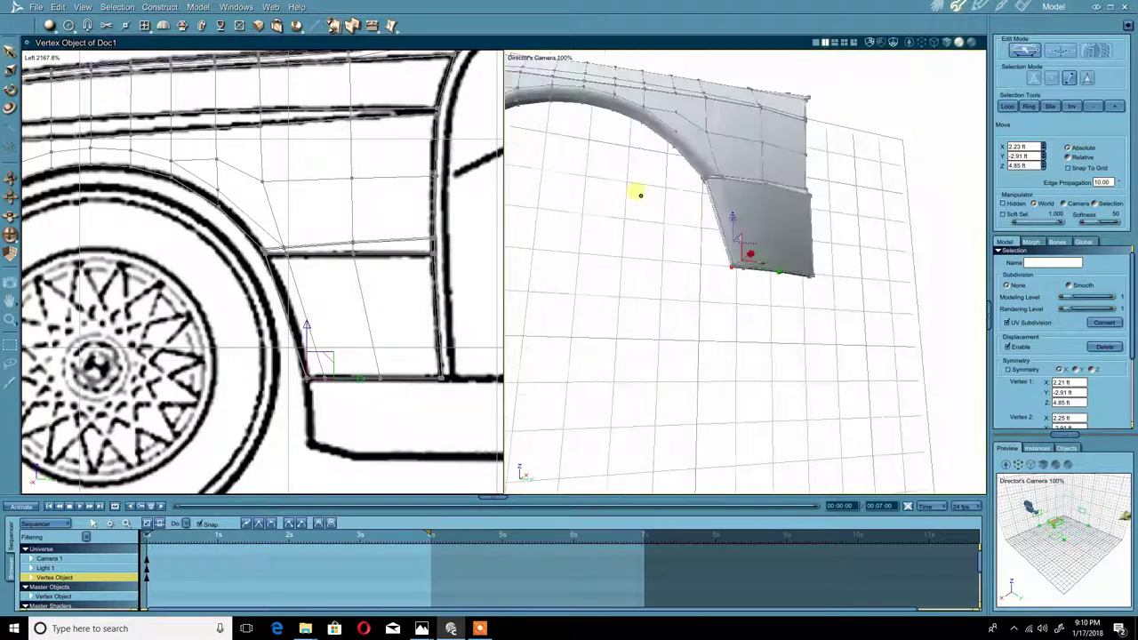
pyautogui.moveTo(640, 194); pyautogui.dragTo(683, 262, button='middle')
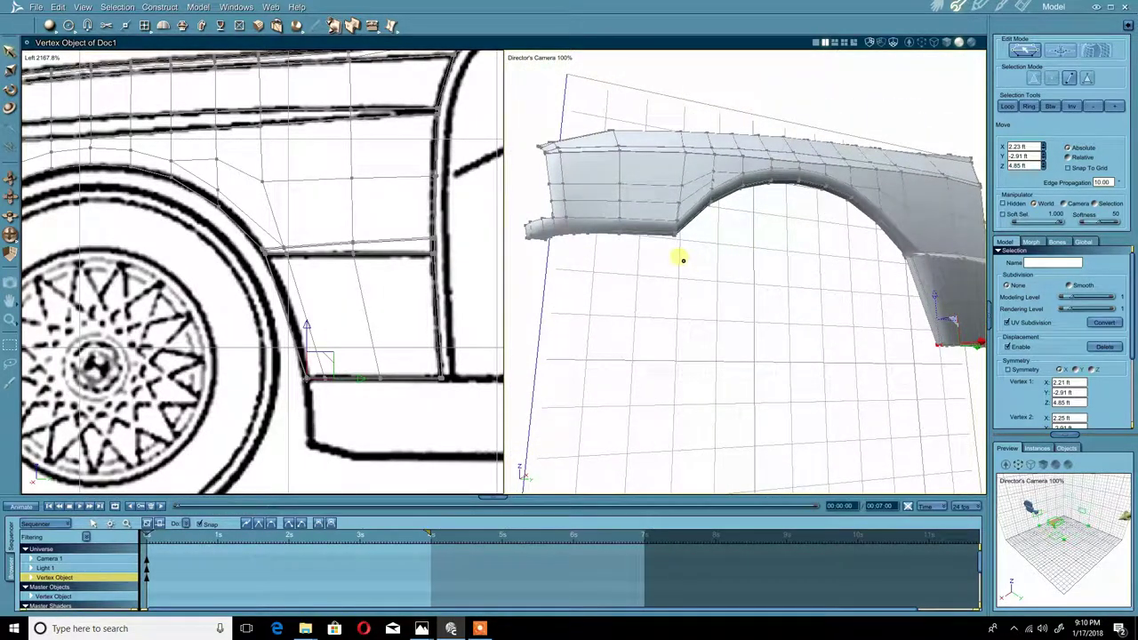
pyautogui.moveTo(806, 256); pyautogui.dragTo(548, 177, button='middle')
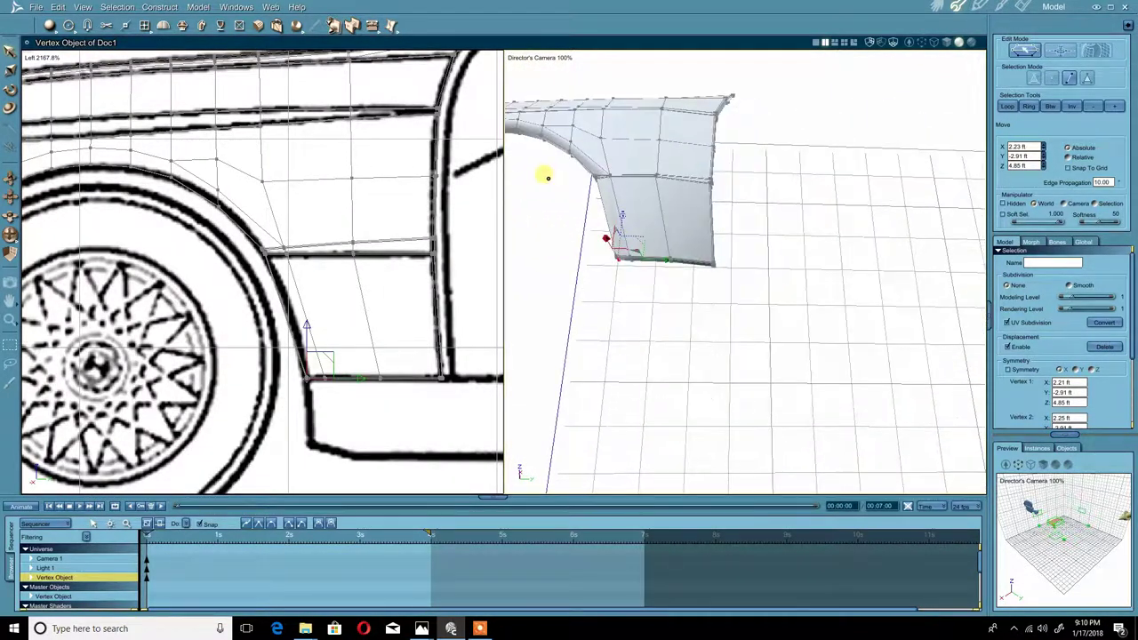
pyautogui.scroll(5, 648, 258)
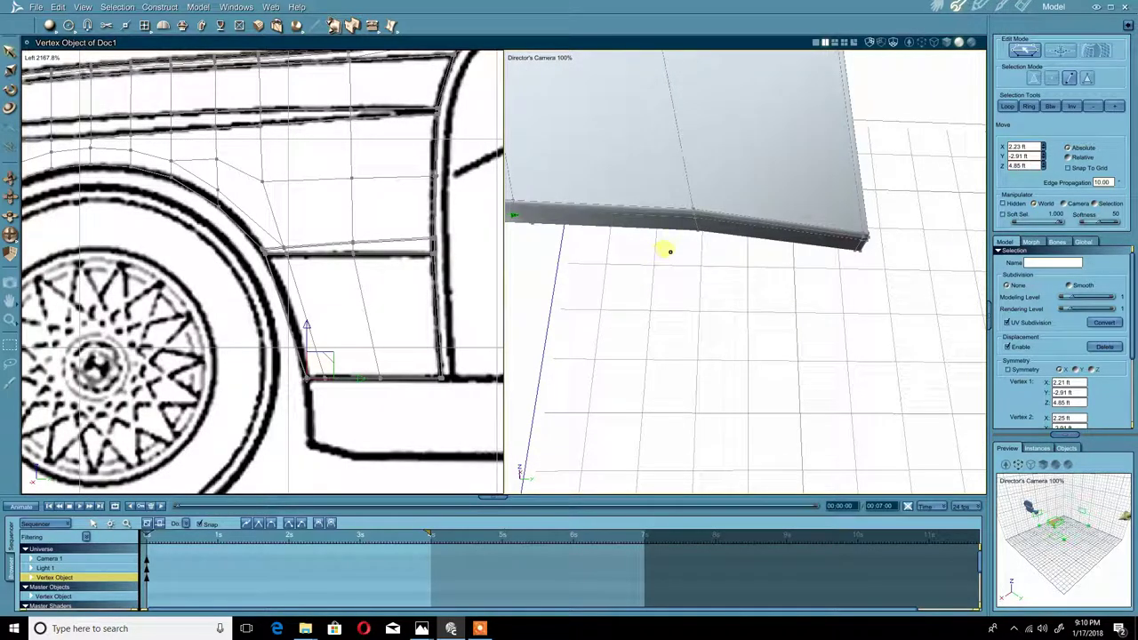
pyautogui.moveTo(644, 244); pyautogui.dragTo(676, 249, button='middle')
# Step: Undo the extraction of the edges running up from the front lower corner of the wheel arch
pyautogui.hotkey('ctrl', 'z')
pyautogui.hotkey('ctrl', 'z')
pyautogui.hotkey('ctrl', 'z')
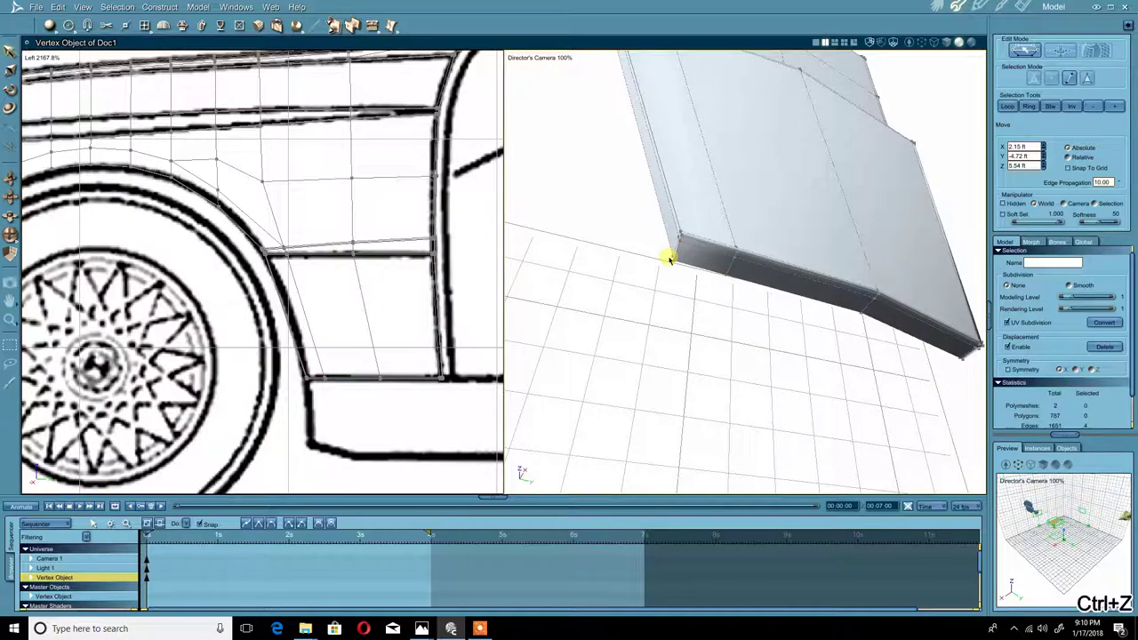
pyautogui.scroll(3, 695, 301)
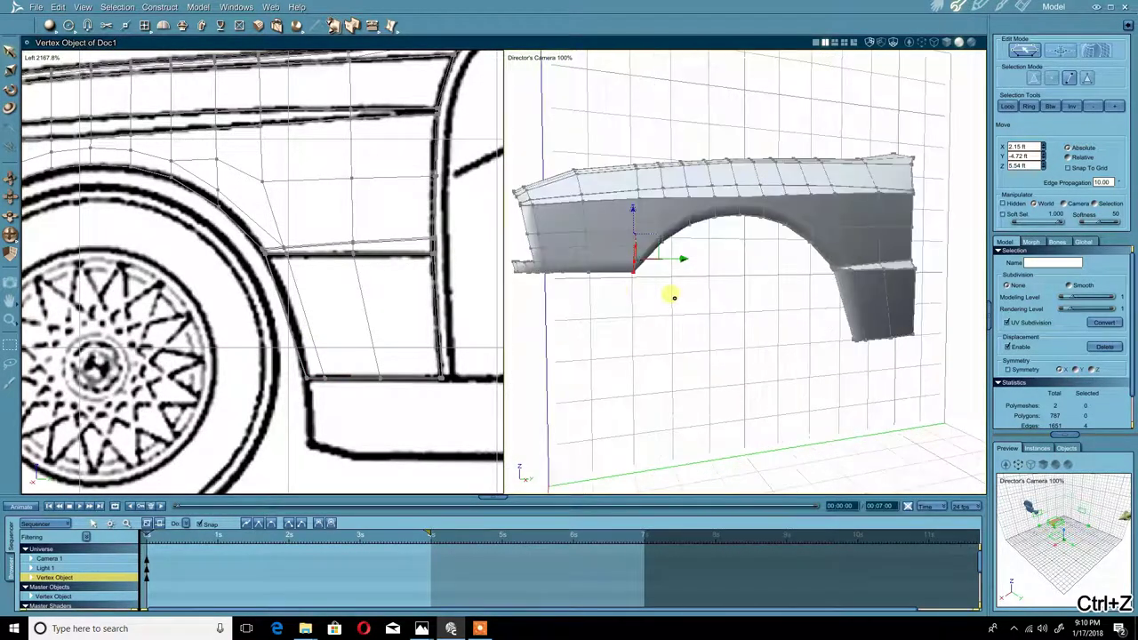
pyautogui.scroll(5, 659, 308)
pyautogui.scroll(-5, 653, 300)
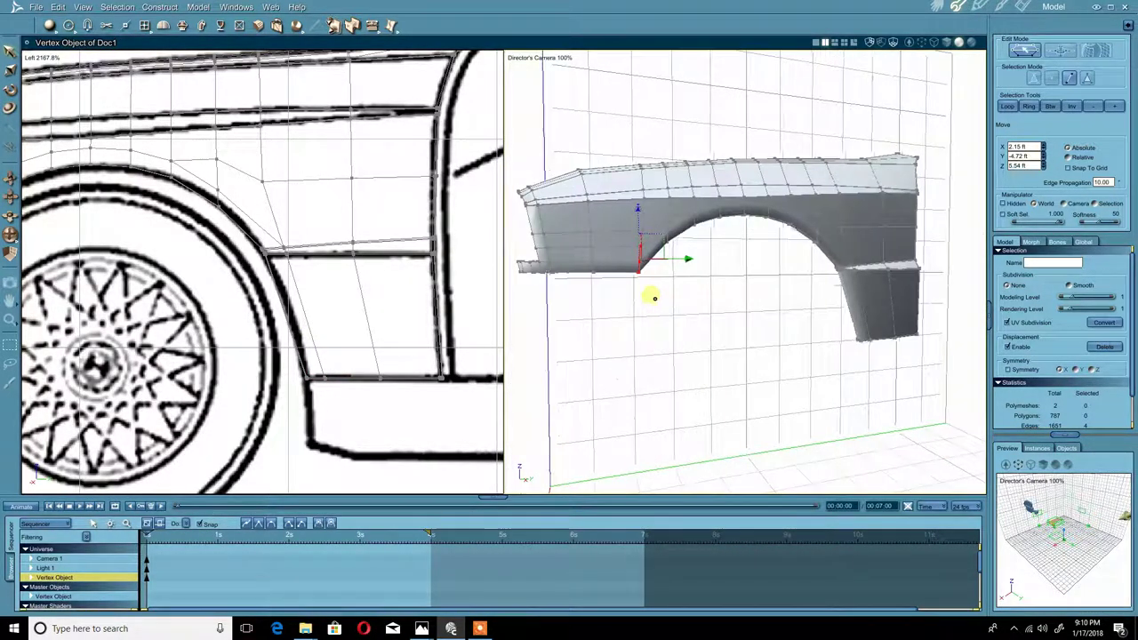
pyautogui.hotkey('ctrl', 'z')
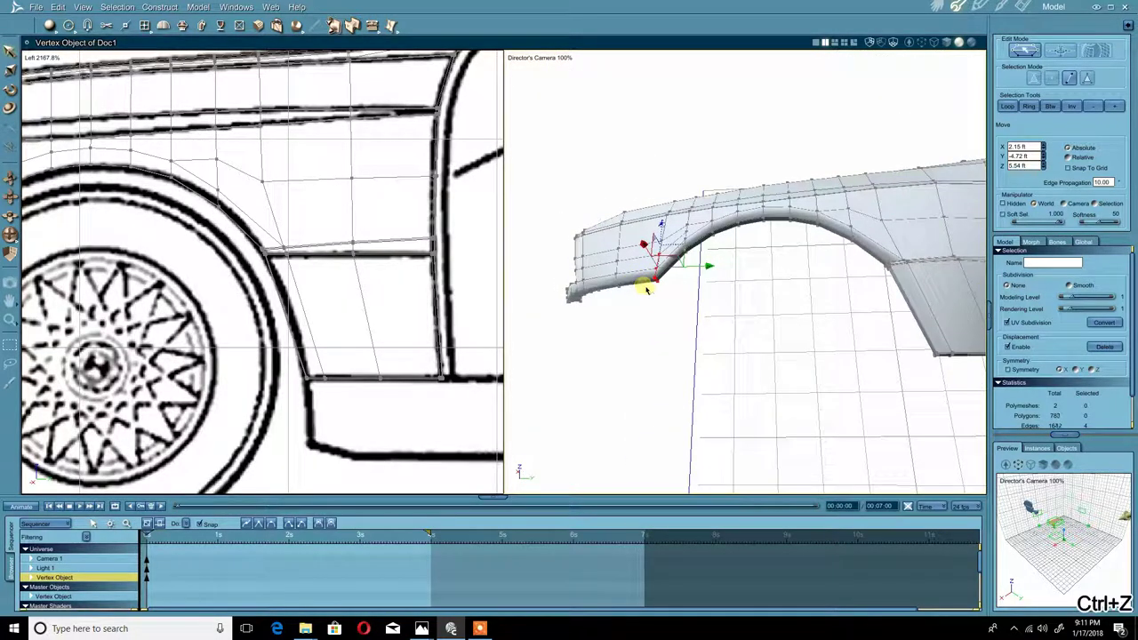
pyautogui.scroll(4, 650, 285)
pyautogui.scroll(-1, 638, 268)
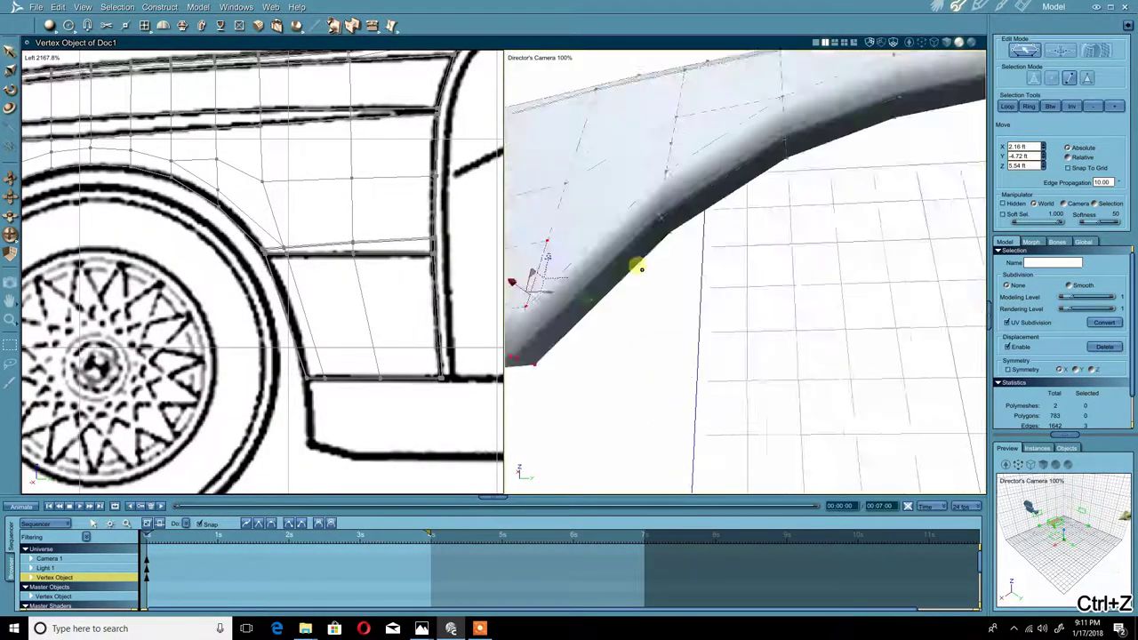
pyautogui.moveTo(638, 268)
pyautogui.mouseDown(button='middle')
pyautogui.moveTo(654, 263)
pyautogui.moveTo(645, 260)
pyautogui.mouseUp(button='middle')
pyautogui.hotkey('ctrl', 'z')
pyautogui.hotkey('ctrl', 'z')
pyautogui.hotkey('ctrl', 'z')
pyautogui.hotkey('ctrl', 'z')
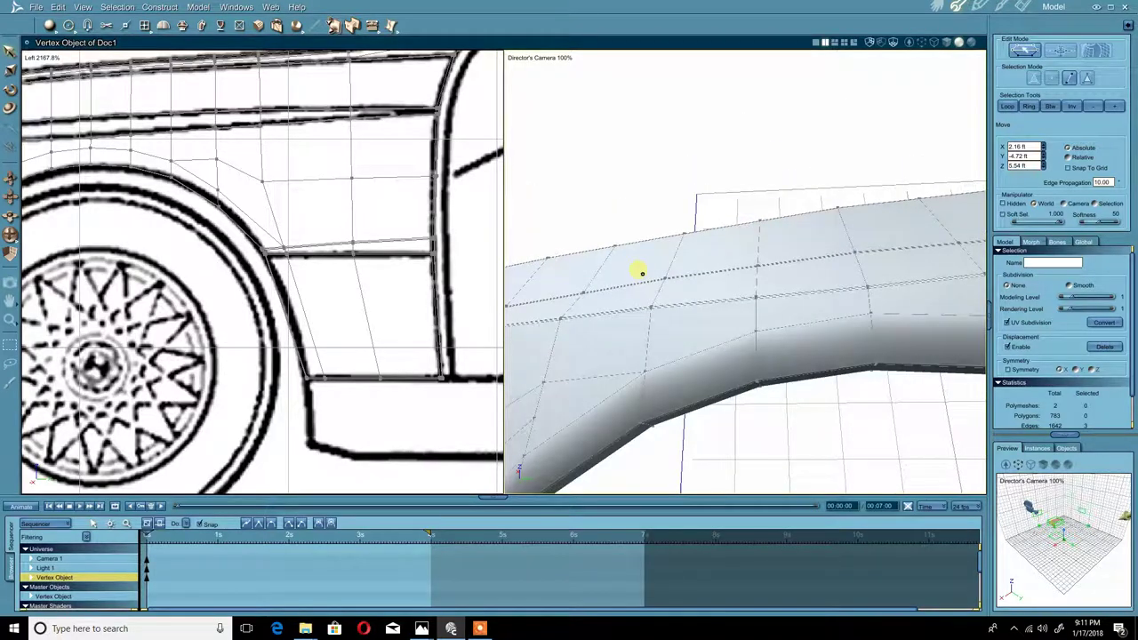
pyautogui.hotkey('ctrl', 'z')
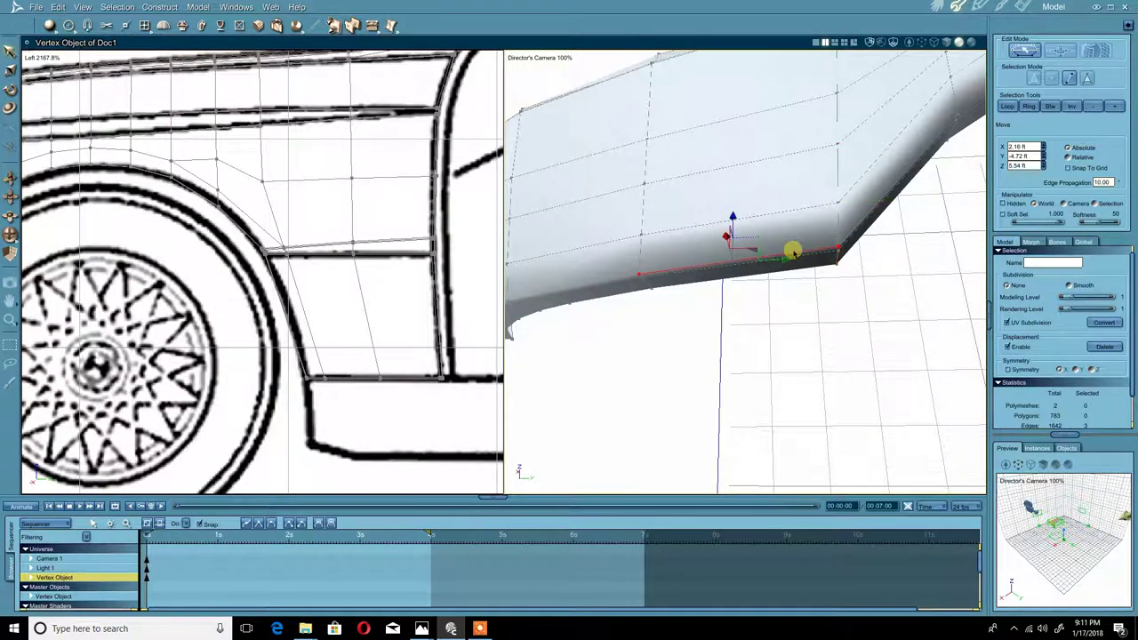
# Step: Extract the outer edge loop along the front bottom border and around the wheel arch a short distance with Extract Along
pyautogui.click(1007, 106)
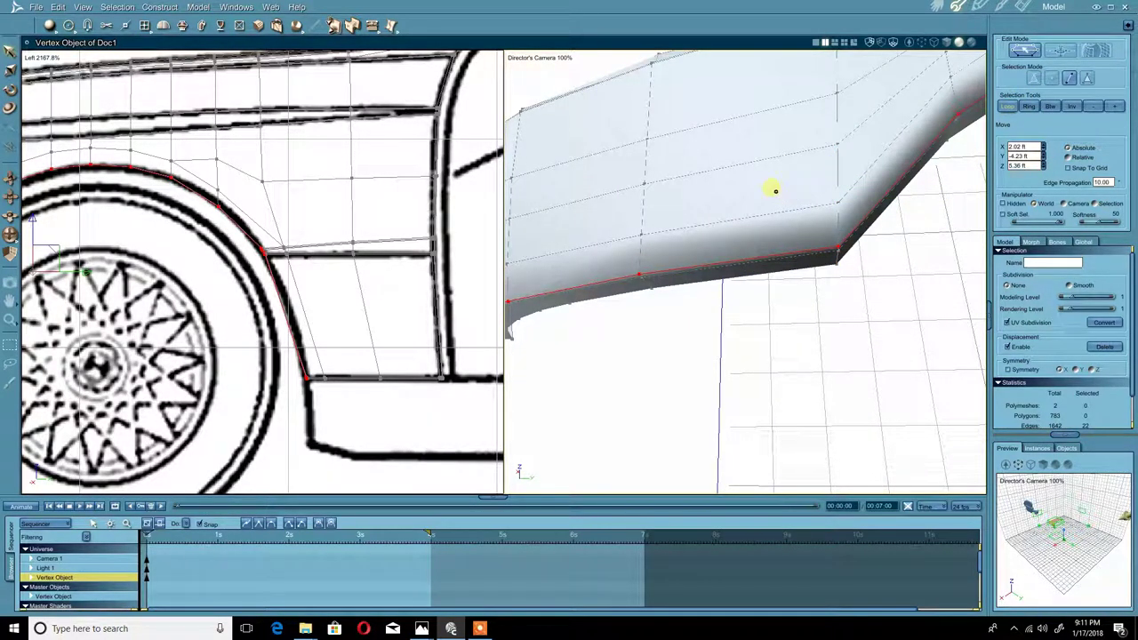
pyautogui.moveTo(775, 191); pyautogui.dragTo(794, 135, button='middle')
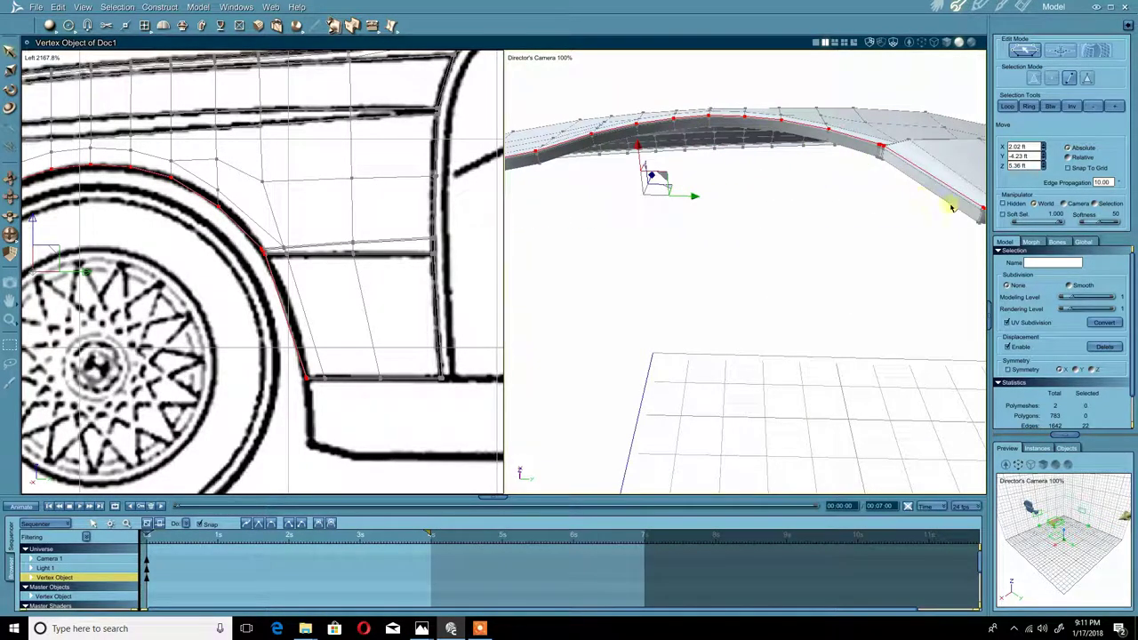
pyautogui.moveTo(981, 221); pyautogui.dragTo(720, 285, button='middle')
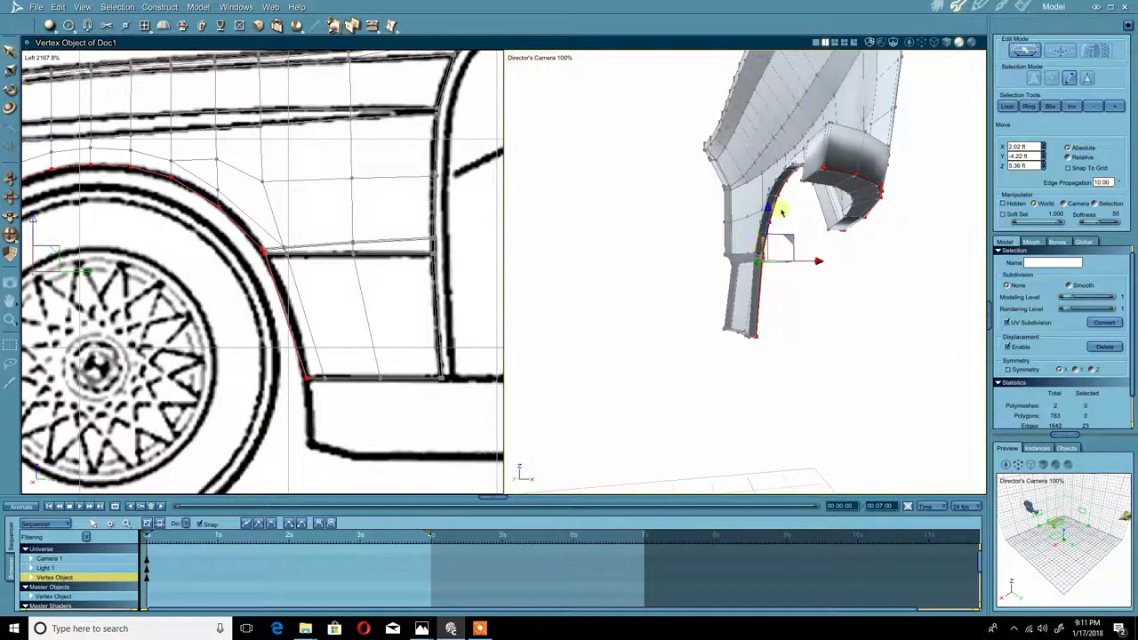
pyautogui.moveTo(834, 175)
pyautogui.mouseDown(button='middle')
pyautogui.moveTo(810, 187)
pyautogui.moveTo(841, 178)
pyautogui.mouseUp(button='middle')
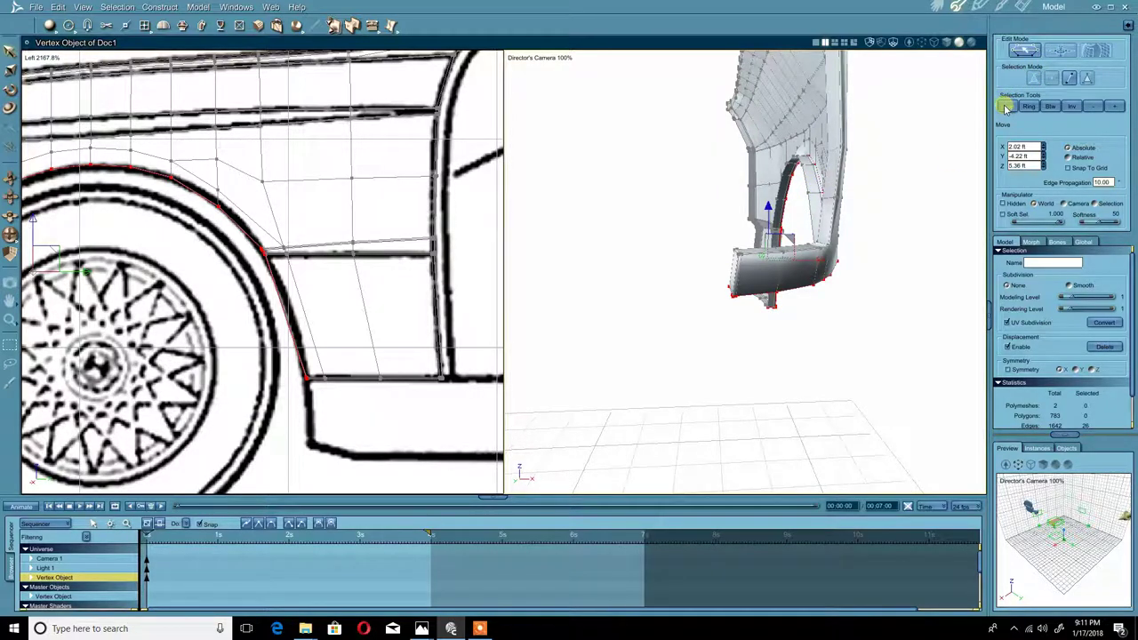
pyautogui.moveTo(793, 220); pyautogui.dragTo(694, 256, button='middle')
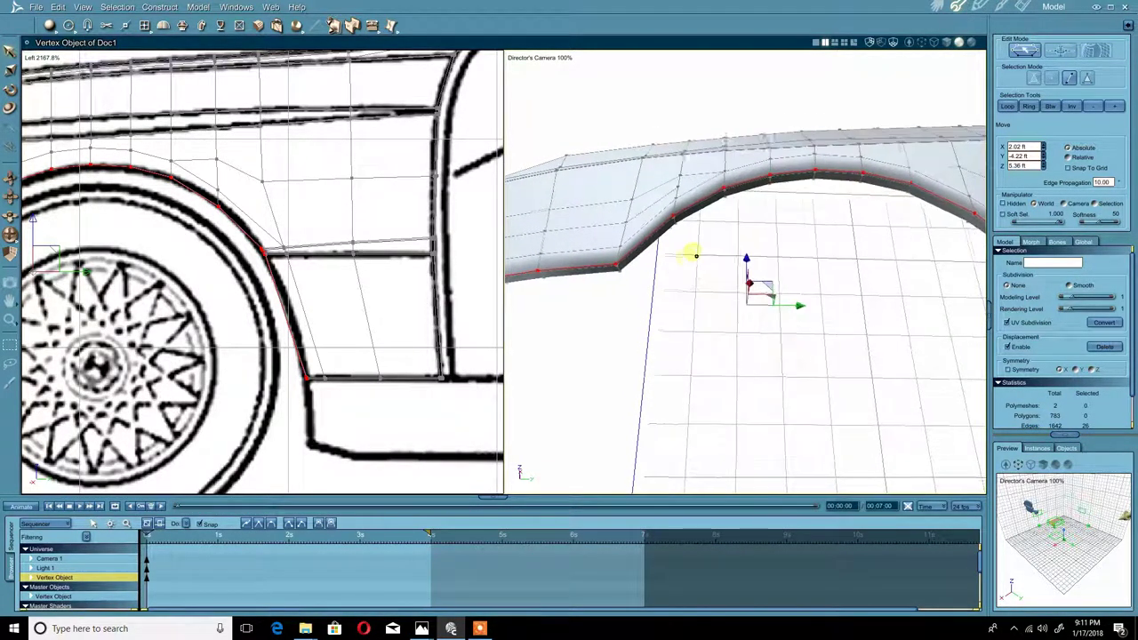
pyautogui.click(377, 26)
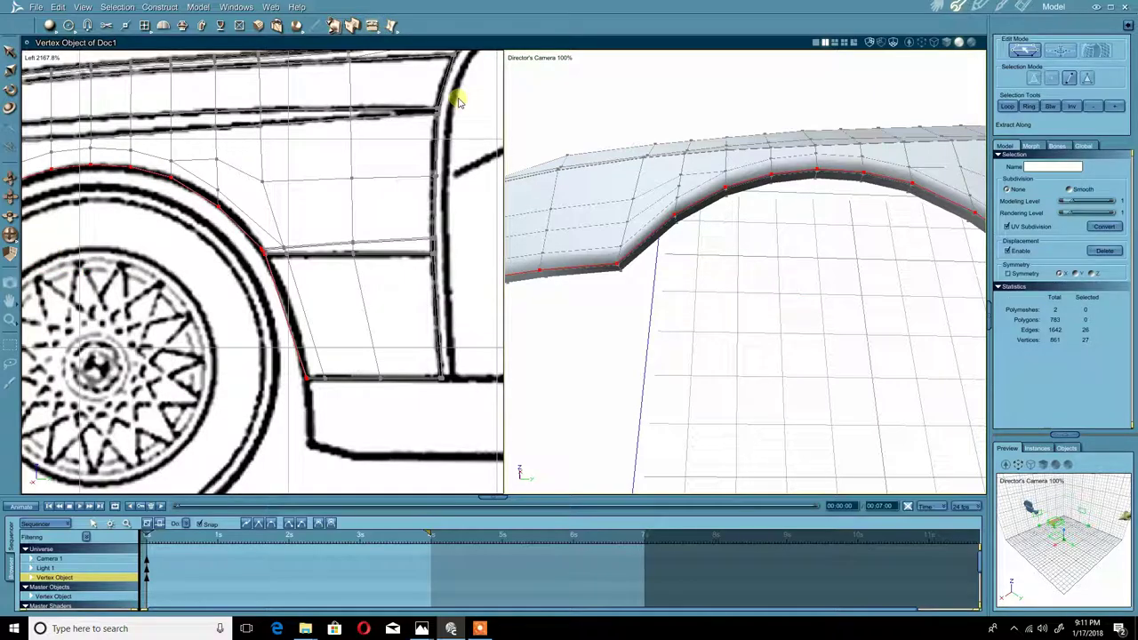
pyautogui.click(604, 280)
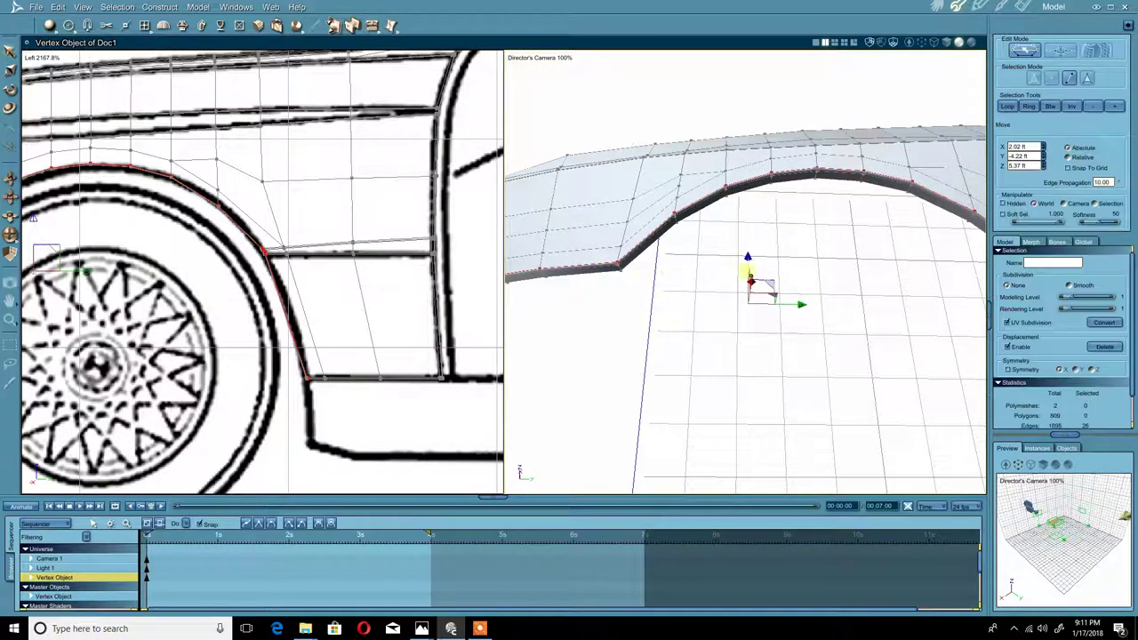
# Step: Extract the flange and panel edges running up from the wheel arch's front lower corner a short distance with Extract Along
pyautogui.moveTo(763, 260); pyautogui.dragTo(290, 78, button='middle')
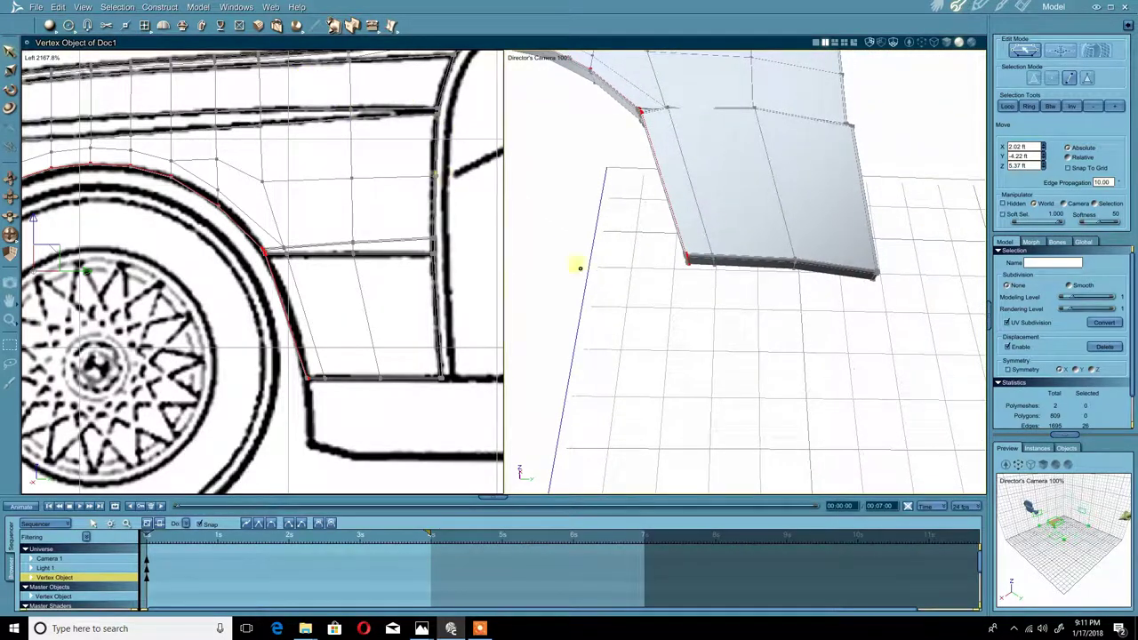
pyautogui.moveTo(568, 246); pyautogui.dragTo(600, 171)
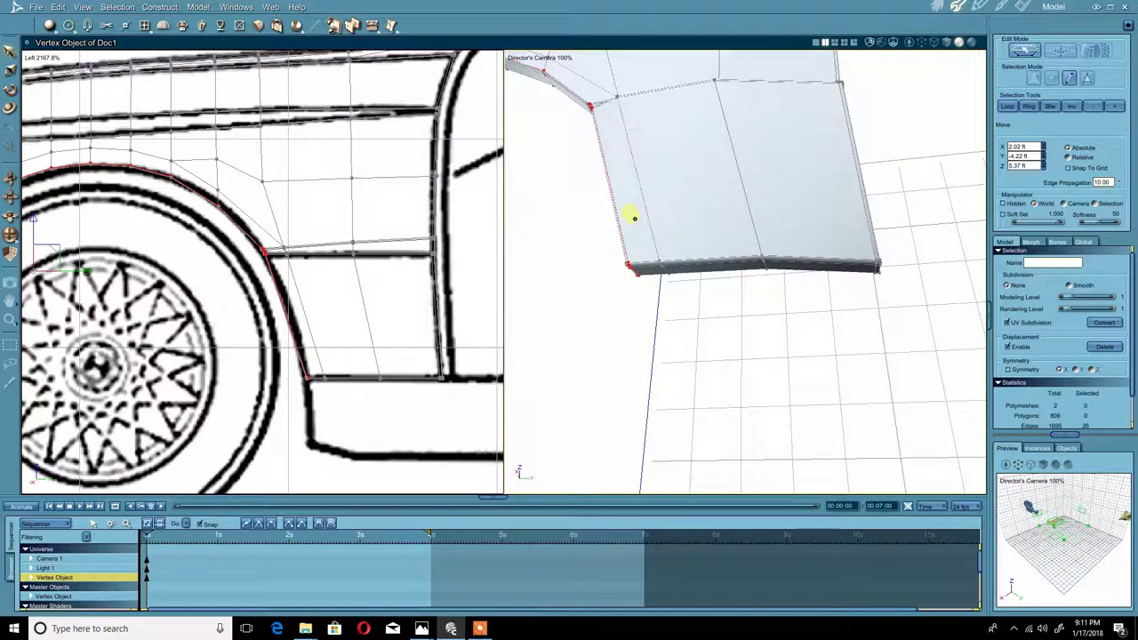
pyautogui.moveTo(634, 218); pyautogui.dragTo(714, 225)
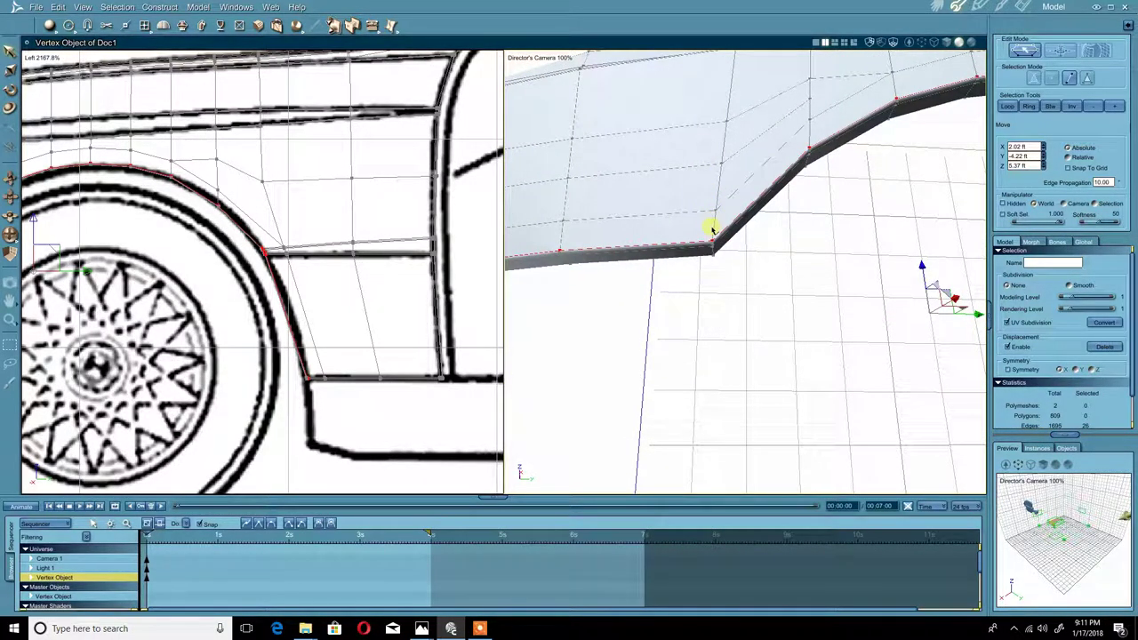
pyautogui.click(712, 230)
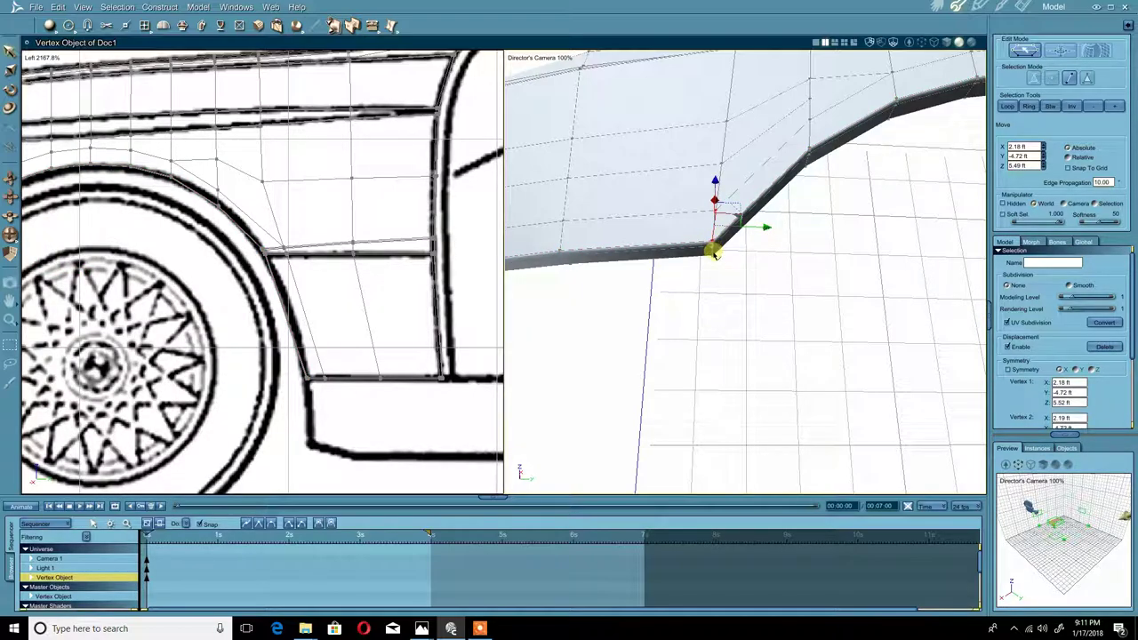
pyautogui.keyDown('shift'); pyautogui.click(713, 252); pyautogui.keyUp('shift')
pyautogui.moveTo(709, 250); pyautogui.dragTo(705, 213, button='middle')
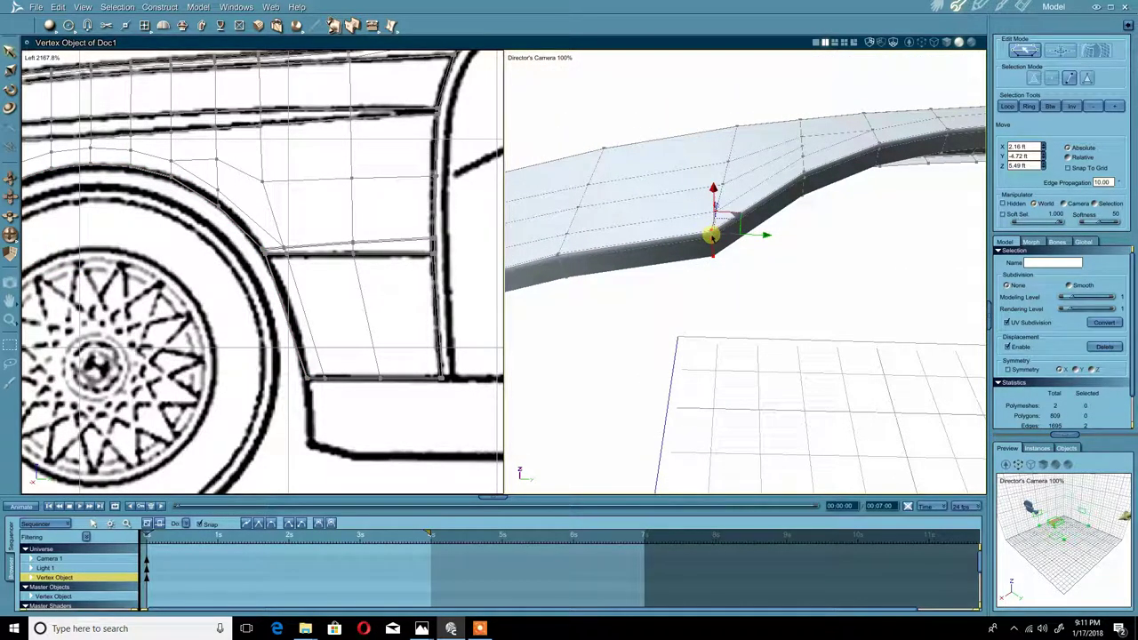
pyautogui.moveTo(700, 193); pyautogui.dragTo(709, 243)
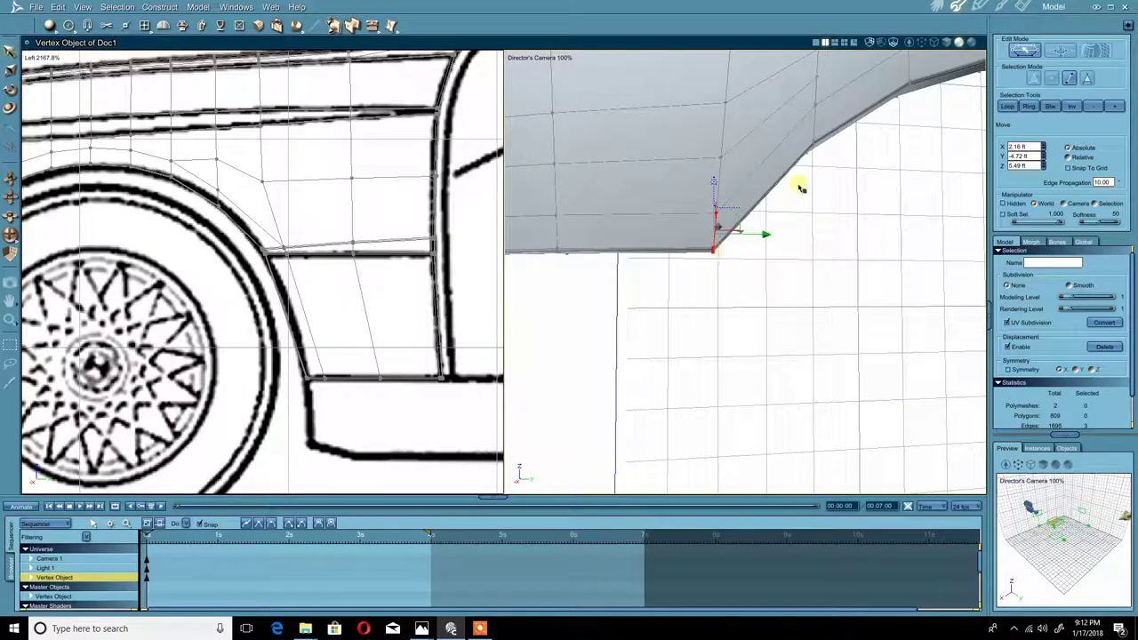
pyautogui.moveTo(771, 209); pyautogui.dragTo(701, 256)
pyautogui.click(626, 231)
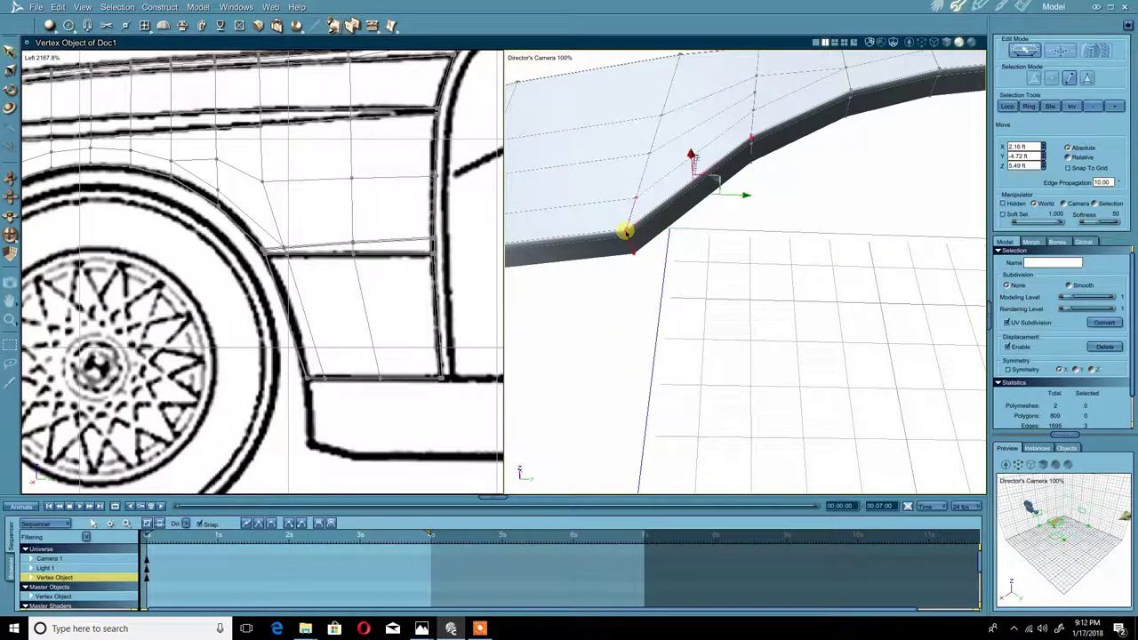
pyautogui.hotkey('ctrl', 'z')
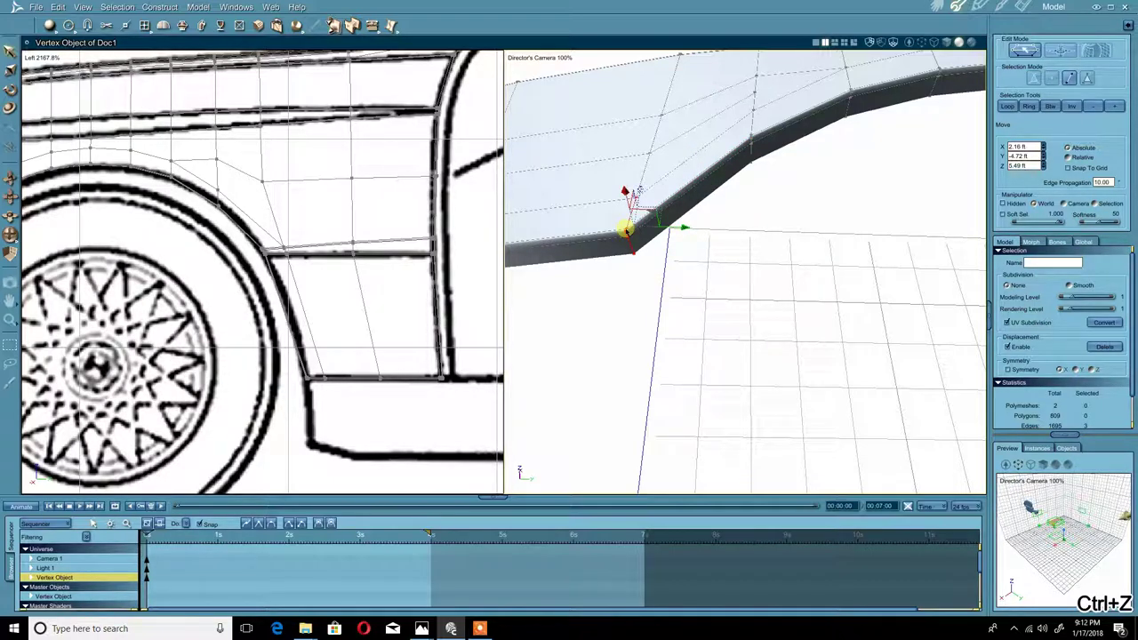
pyautogui.click(626, 230)
pyautogui.hotkey('ctrl', 'z')
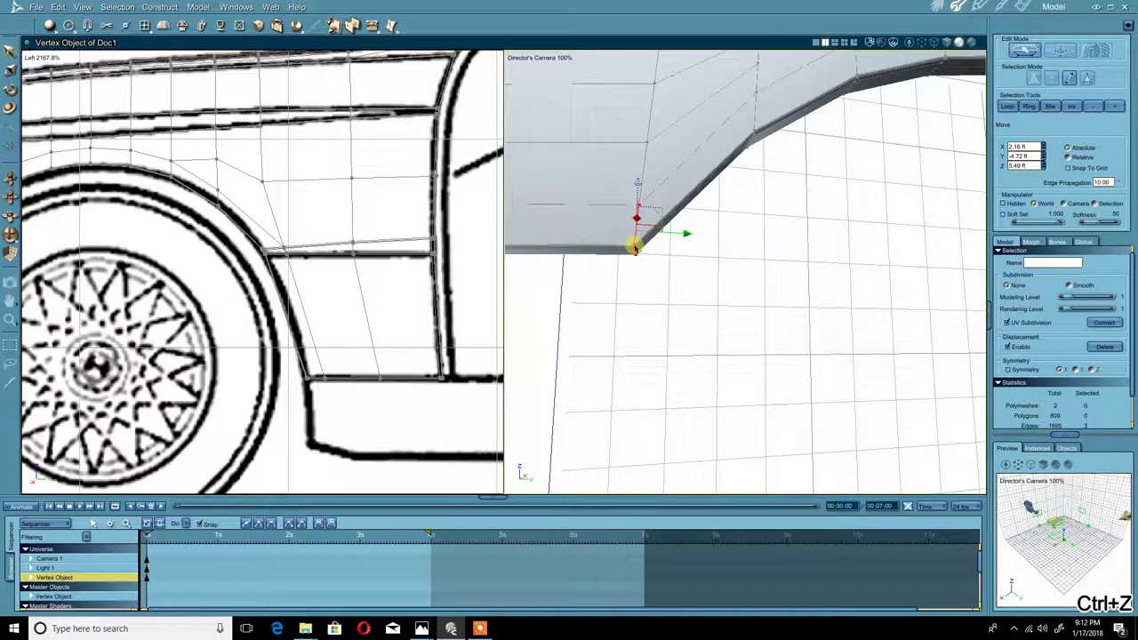
pyautogui.hotkey('ctrl', 'z')
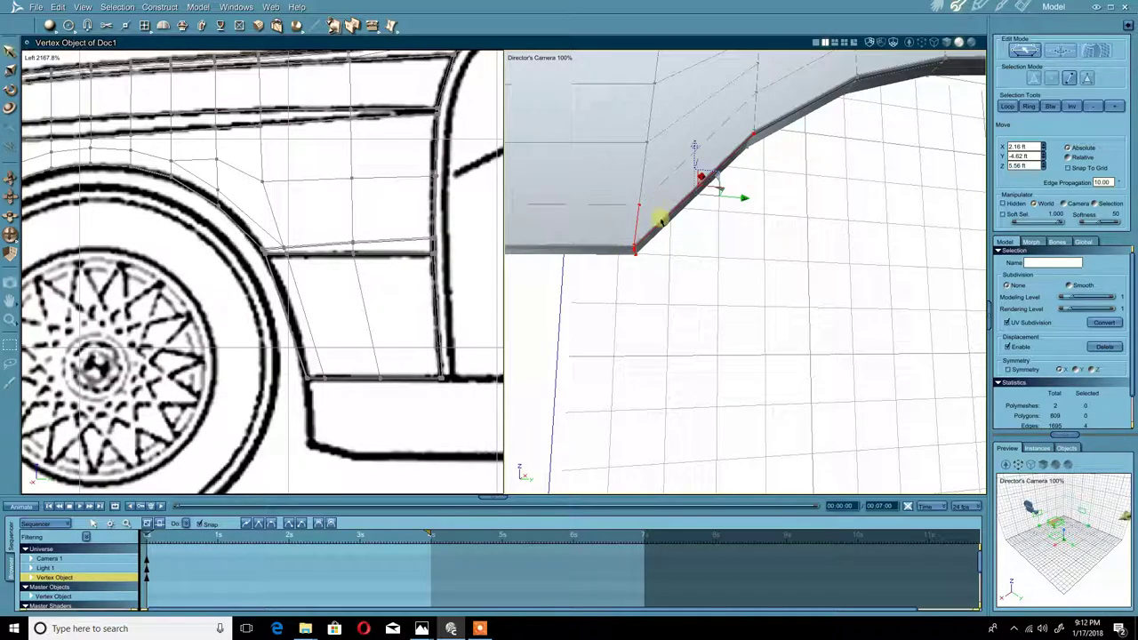
pyautogui.hotkey('ctrl', 'z')
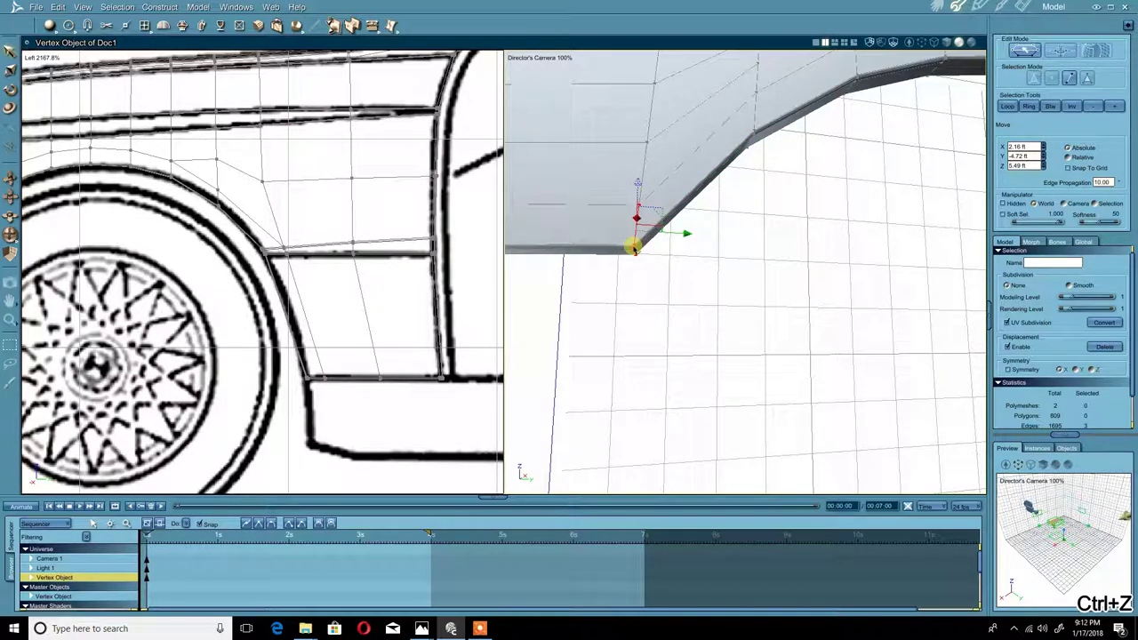
pyautogui.hotkey('ctrl', 'z')
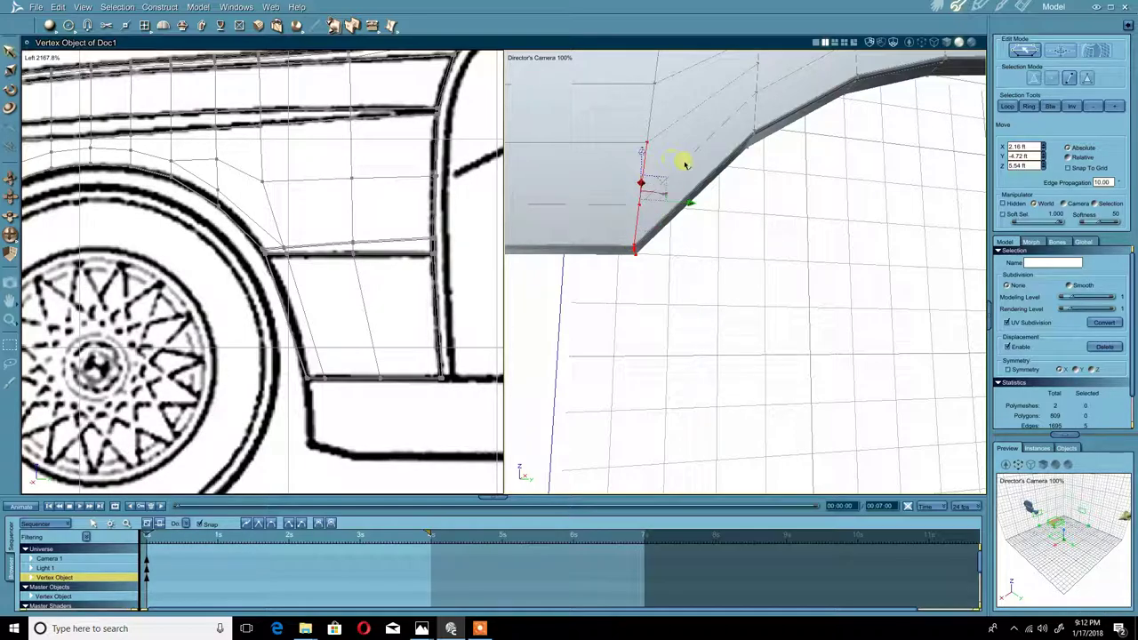
pyautogui.click(372, 25)
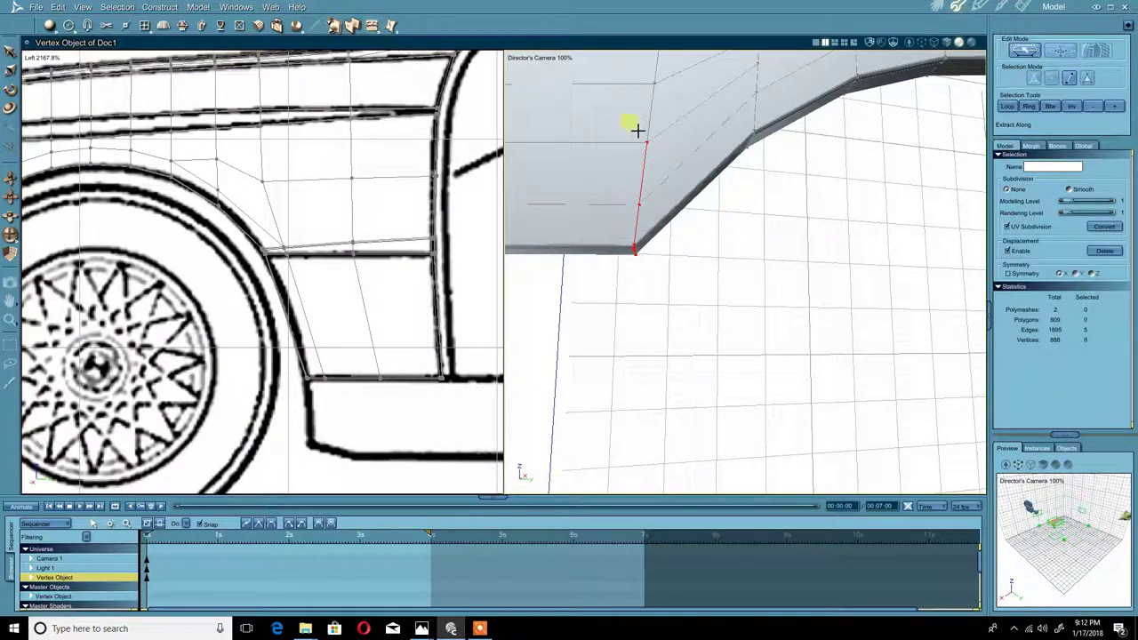
pyautogui.click(649, 176)
pyautogui.moveTo(651, 174); pyautogui.dragTo(661, 153, button='middle')
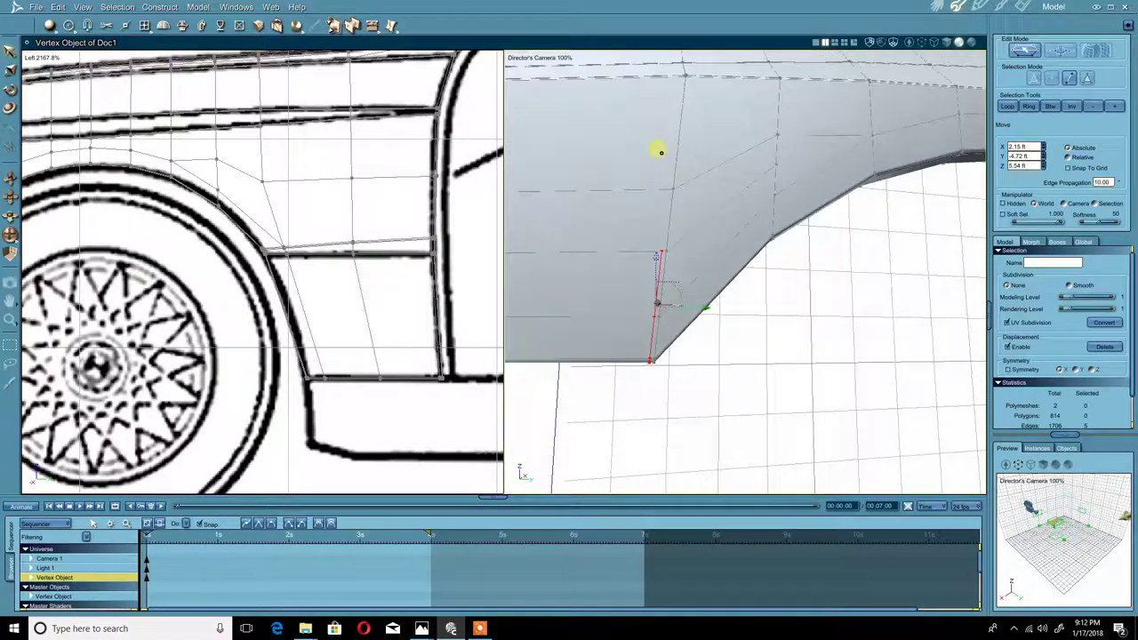
# Step: Target Weld the extra vertex at the top of the extracted strip above the wheel arch's front lower corner onto its neighbour
pyautogui.click(632, 183)
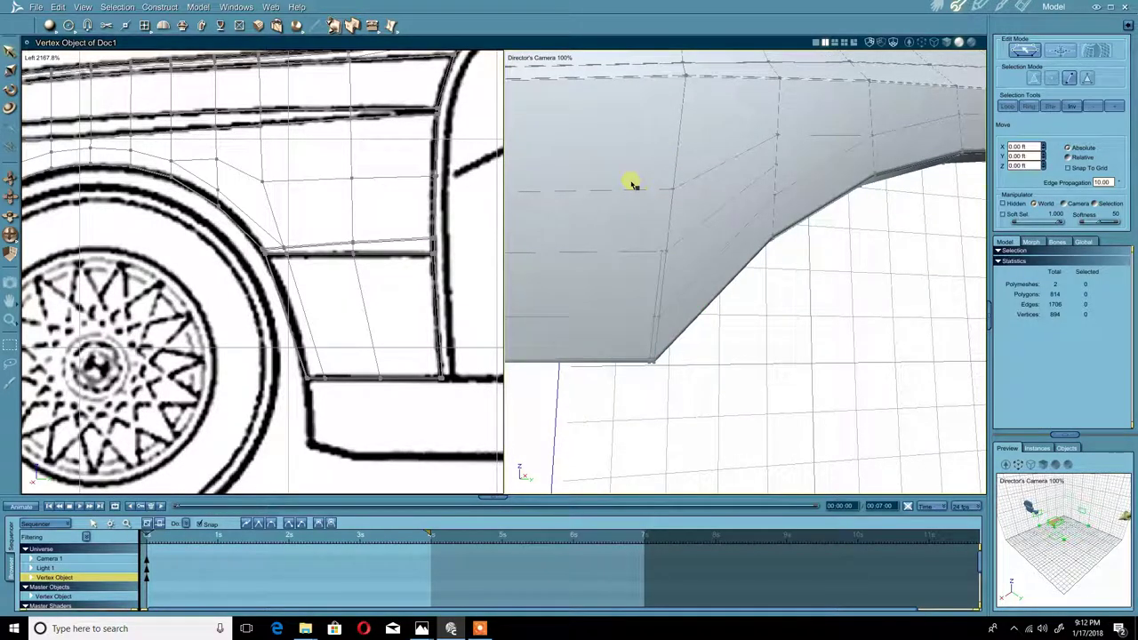
pyautogui.click(144, 25)
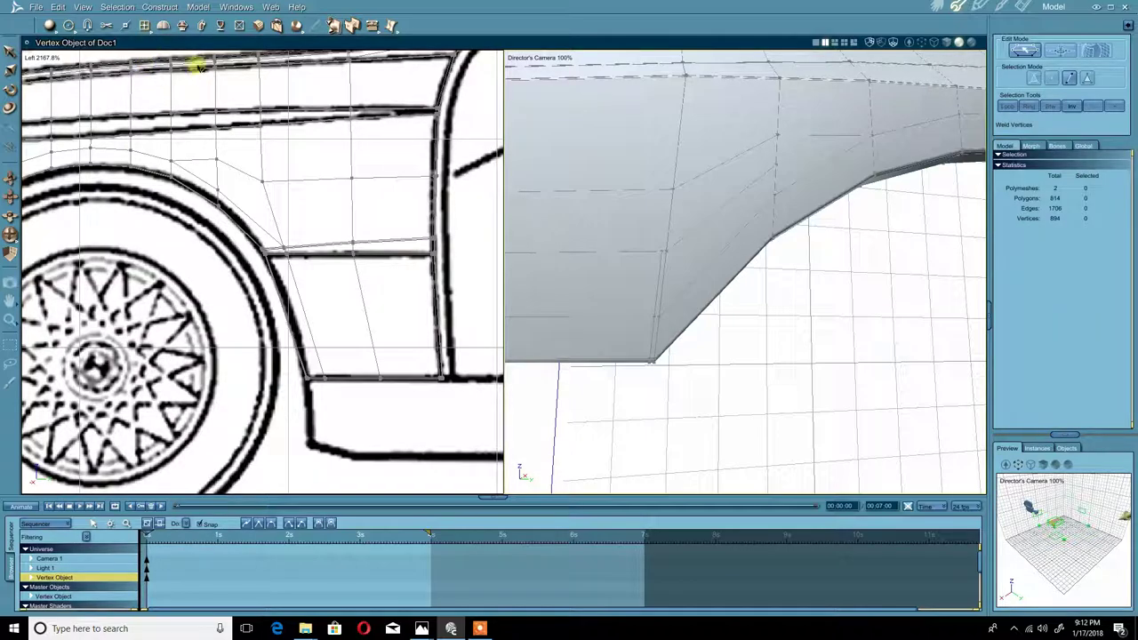
pyautogui.click(275, 27)
pyautogui.click(1052, 78)
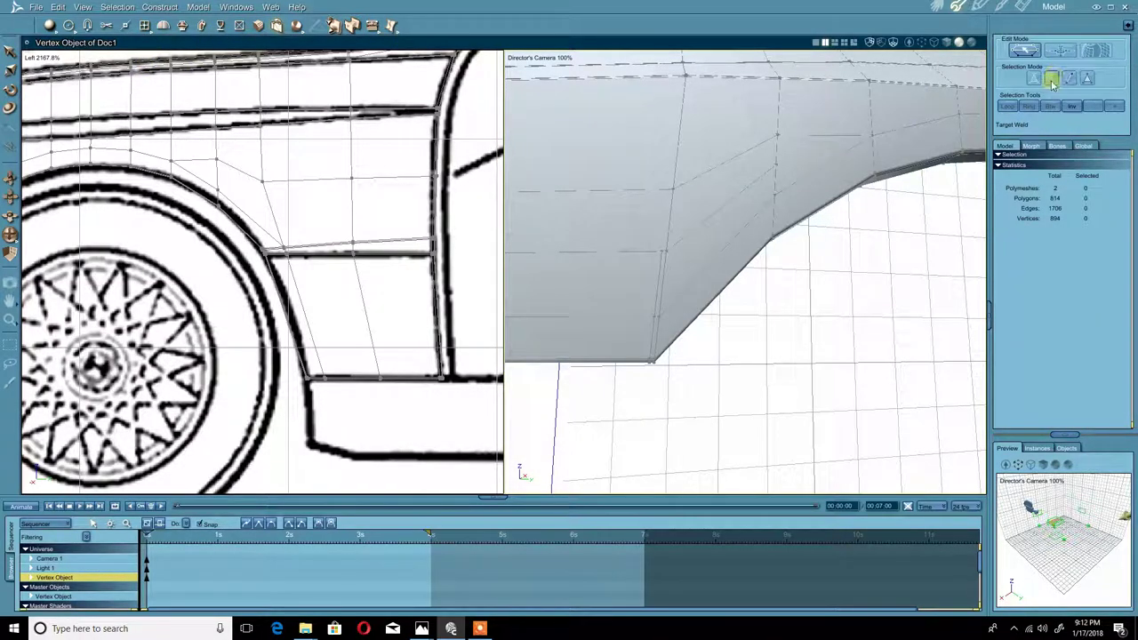
pyautogui.click(662, 254)
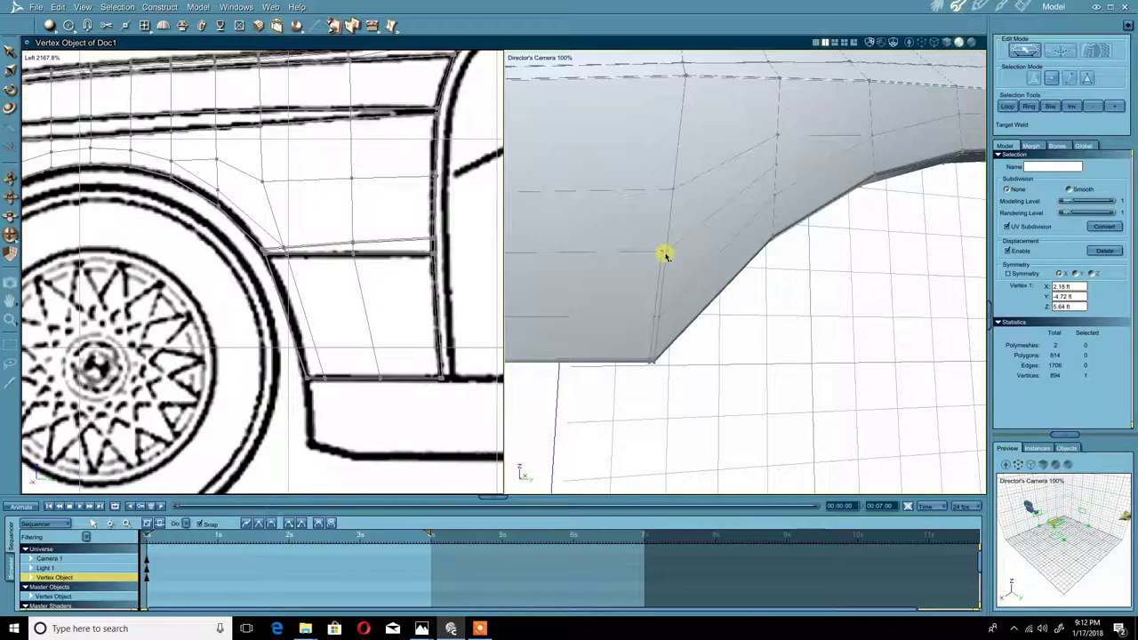
pyautogui.click(665, 255)
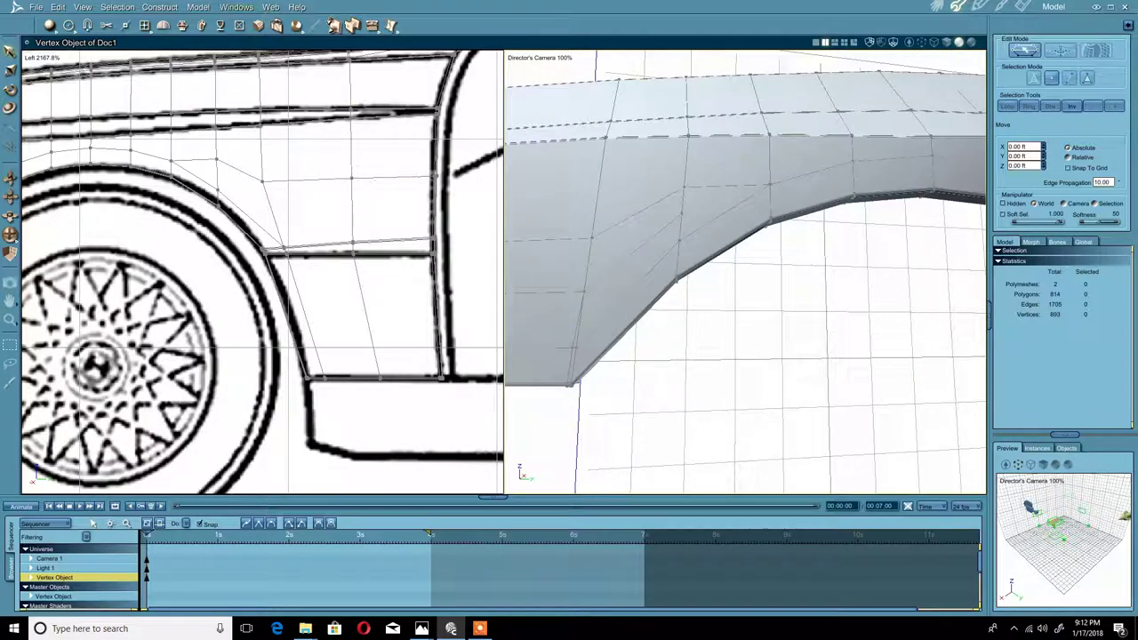
# Step: Target Weld the next strip vertex down, just above the arch's front lower corner, onto the adjacent vertex
pyautogui.click(277, 25)
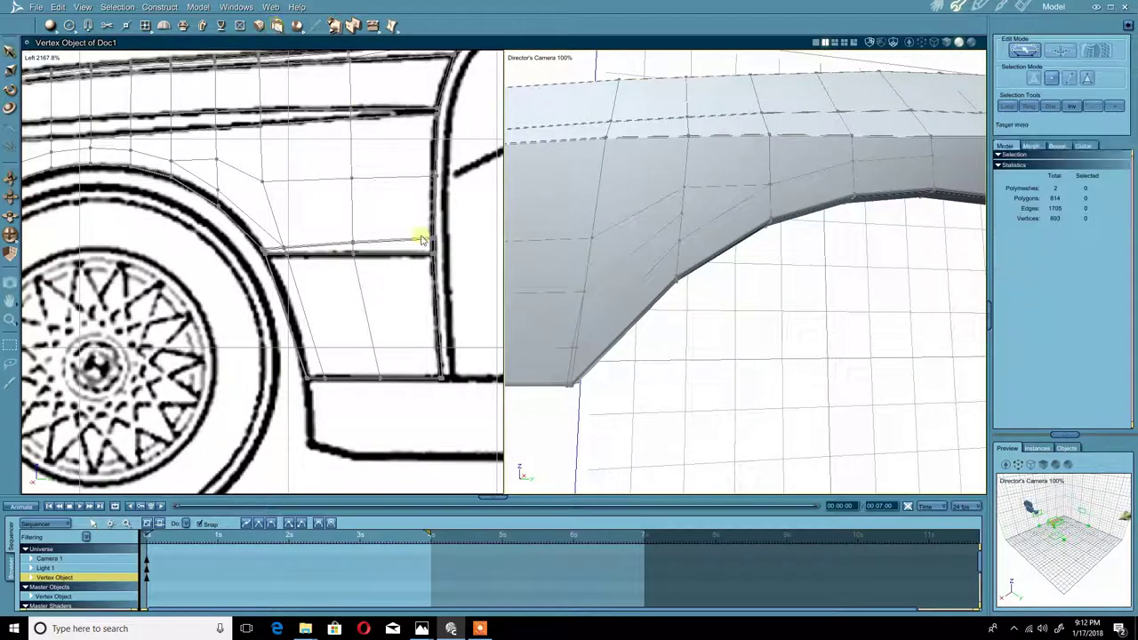
pyautogui.click(573, 350)
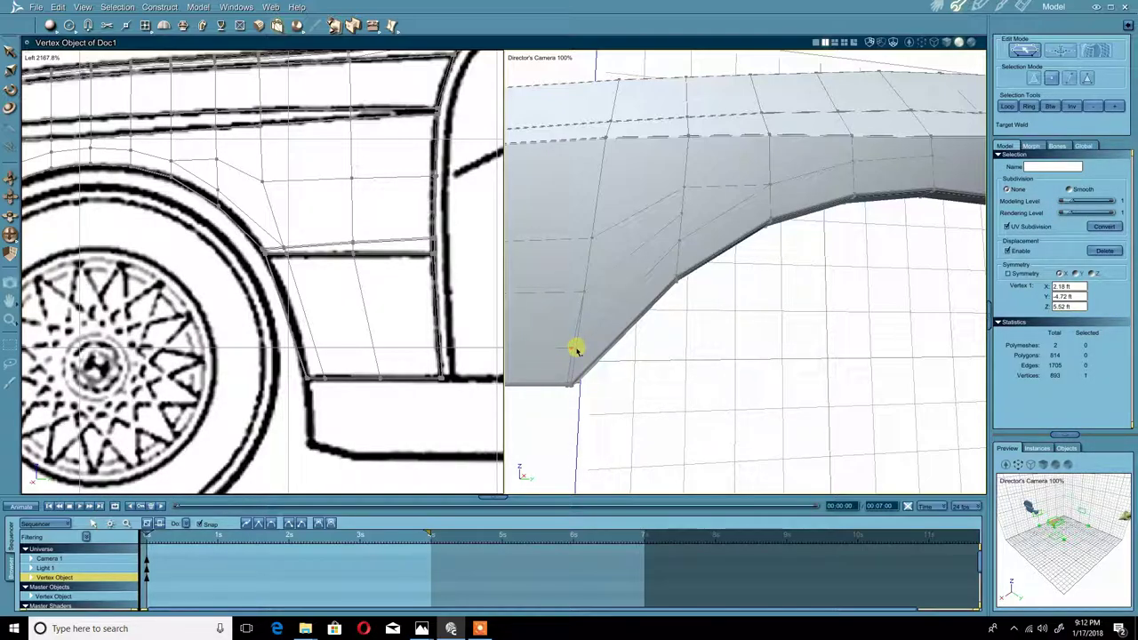
pyautogui.click(576, 350)
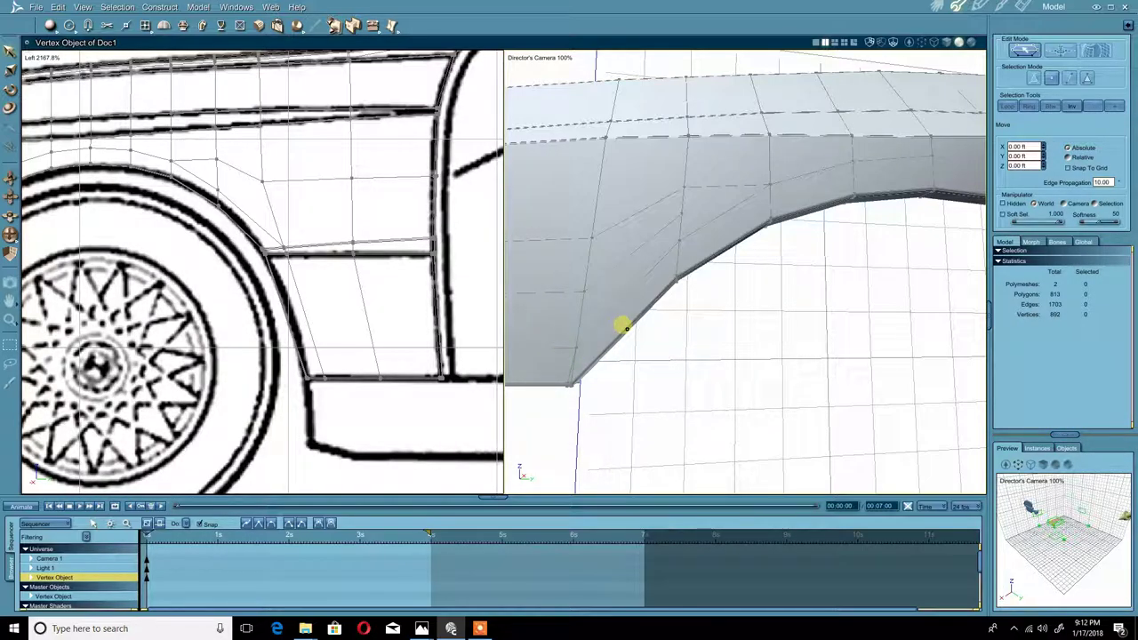
# Step: Set the whole fender mesh's subdivision to Smooth and examine the wheel arch's front lower corner up close
pyautogui.scroll(-5, 624, 326)
pyautogui.moveTo(695, 288)
pyautogui.mouseDown(button='middle')
pyautogui.moveTo(706, 329)
pyautogui.moveTo(626, 226)
pyautogui.moveTo(734, 261)
pyautogui.moveTo(699, 269)
pyautogui.mouseUp(button='middle')
pyautogui.scroll(-1, 714, 255)
pyautogui.rightClick(701, 271)
pyautogui.moveTo(699, 271)
pyautogui.mouseDown()
pyautogui.moveTo(770, 272)
pyautogui.moveTo(757, 262)
pyautogui.moveTo(697, 269)
pyautogui.mouseUp()
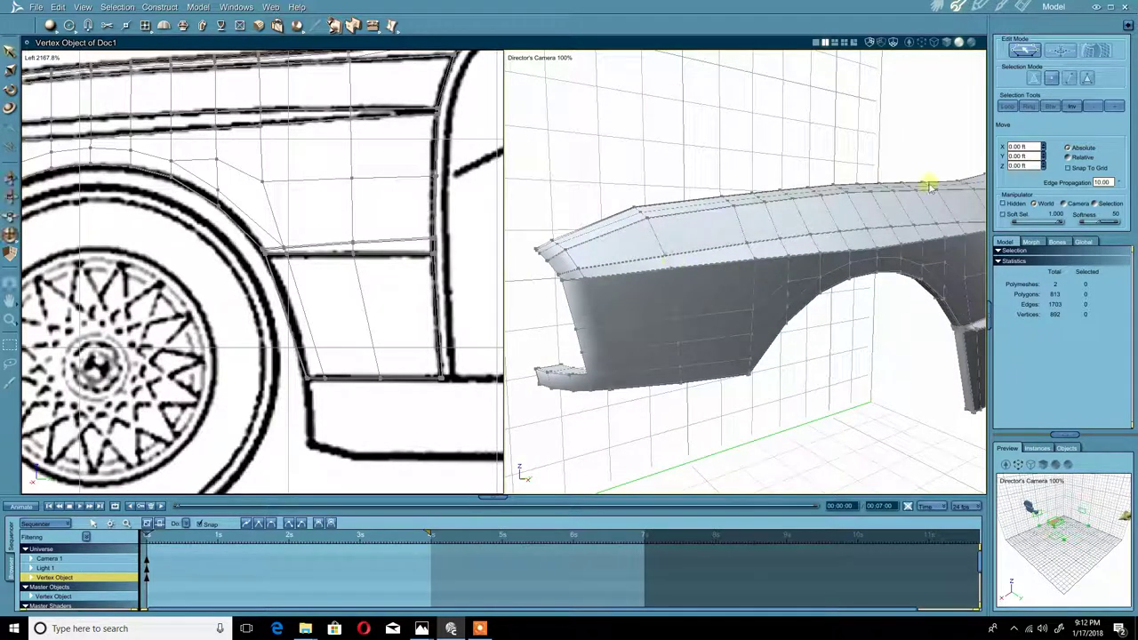
pyautogui.click(1086, 78)
pyautogui.click(741, 244)
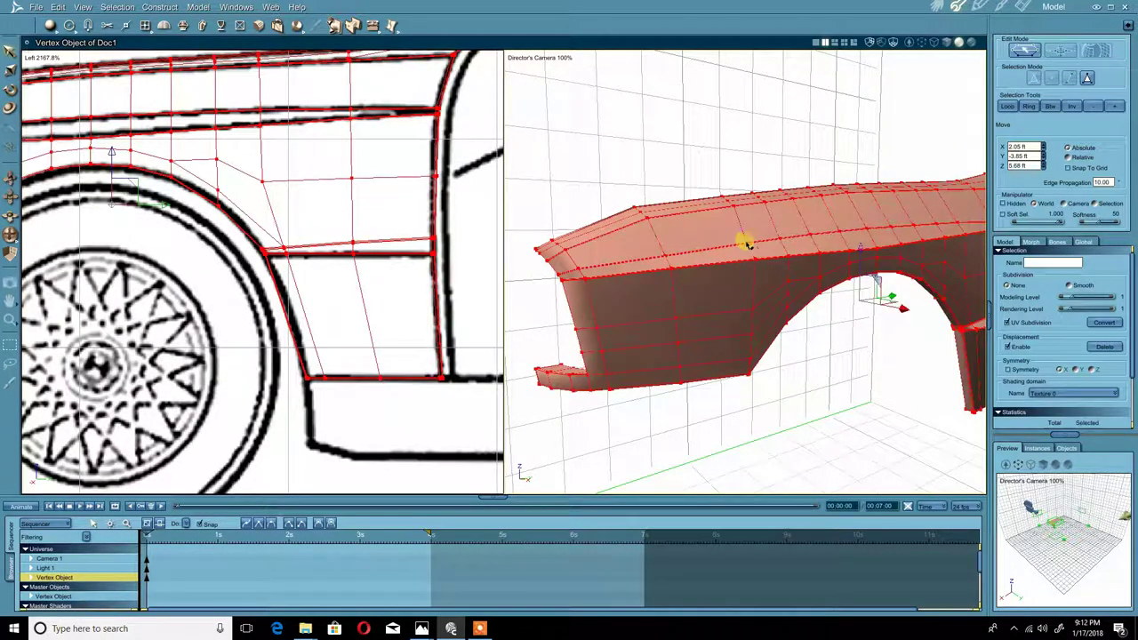
pyautogui.click(1068, 286)
pyautogui.moveTo(795, 364); pyautogui.dragTo(704, 338, button='middle')
pyautogui.scroll(5, 701, 340)
pyautogui.moveTo(754, 391); pyautogui.dragTo(741, 410, button='middle')
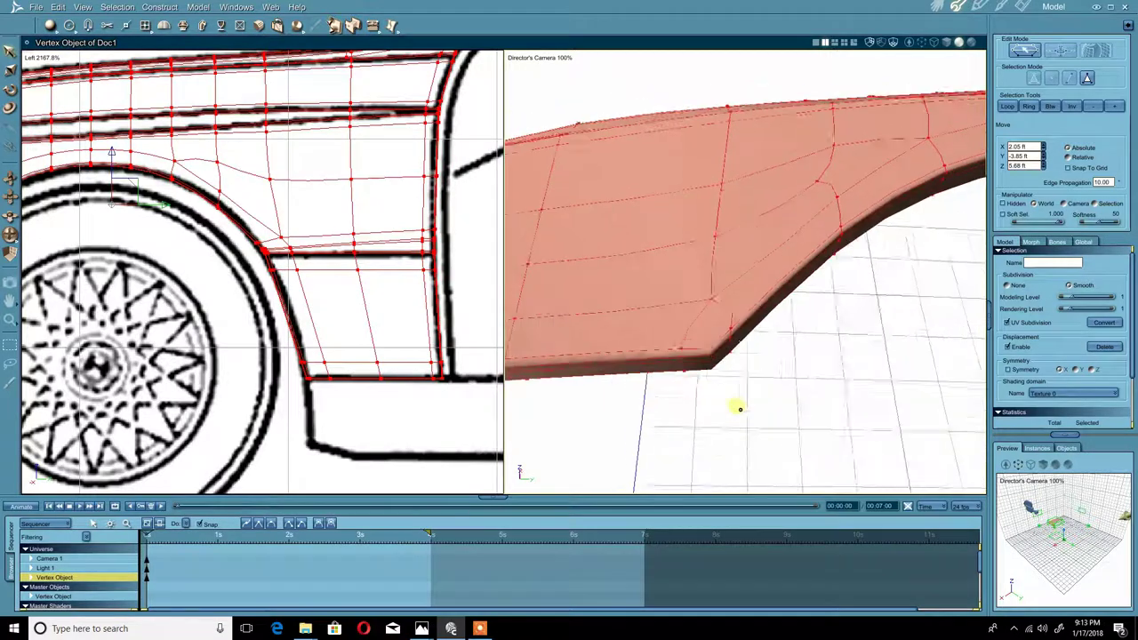
pyautogui.scroll(-2, 738, 397)
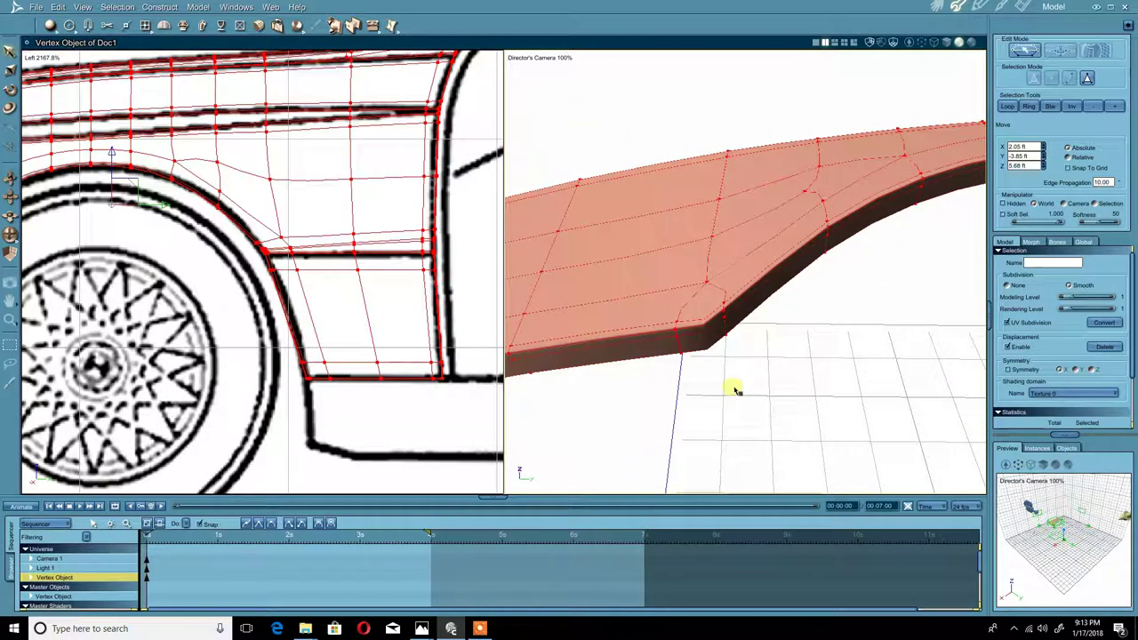
pyautogui.click(736, 387)
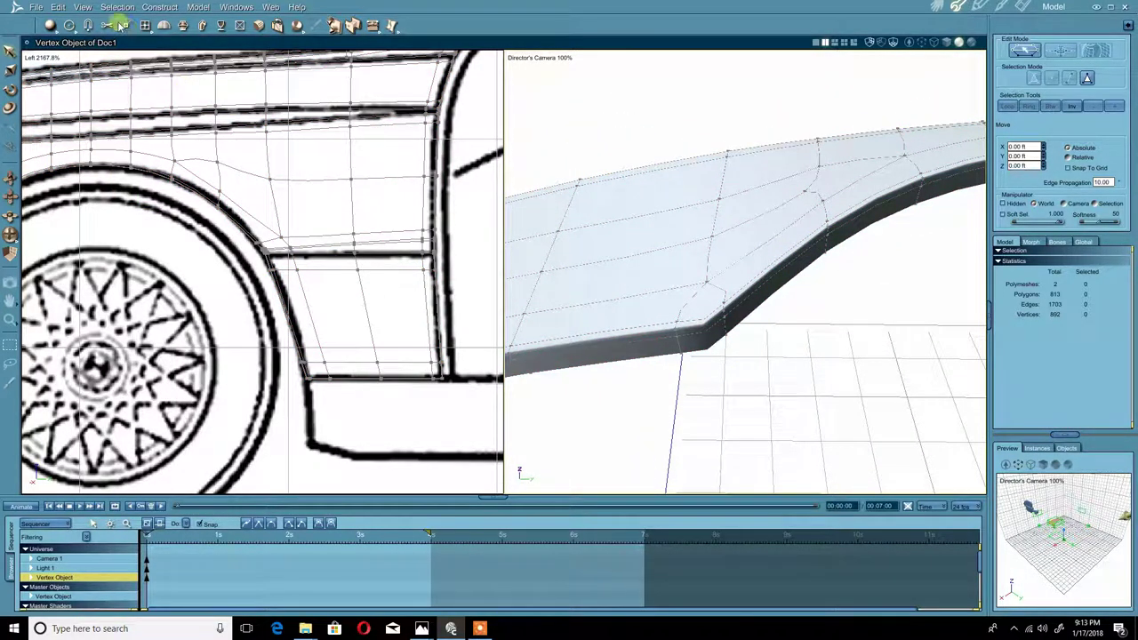
pyautogui.click(125, 25)
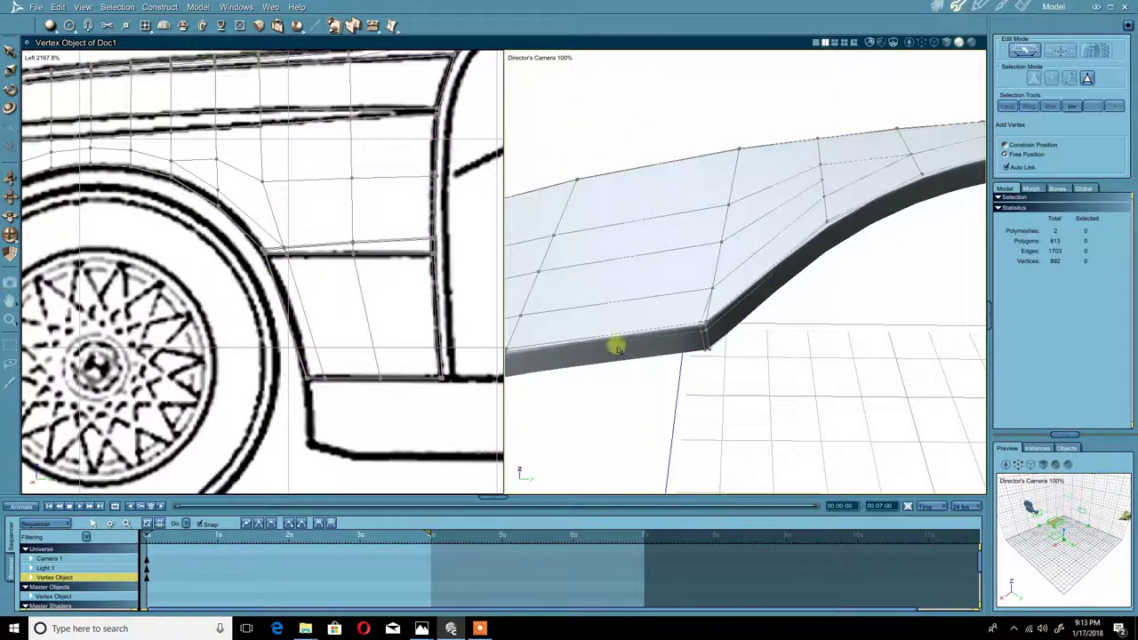
pyautogui.rightClick(722, 349)
pyautogui.click(717, 349)
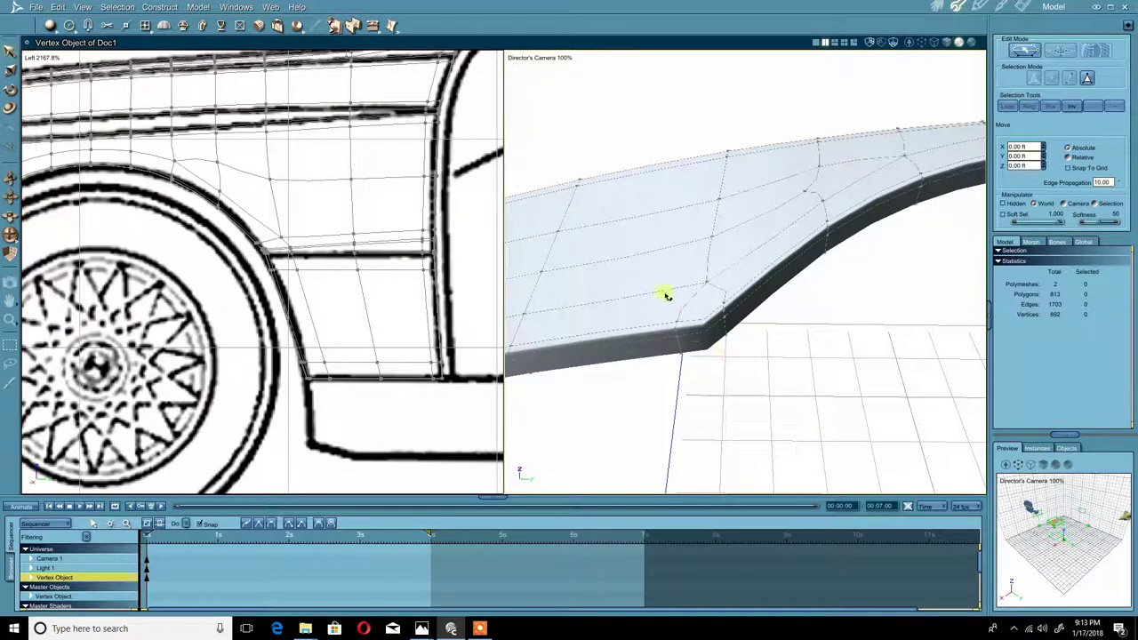
# Step: Try to subdivide the short edges around the wheel arch's front lower corner, and undo the subdivision
pyautogui.click(1070, 79)
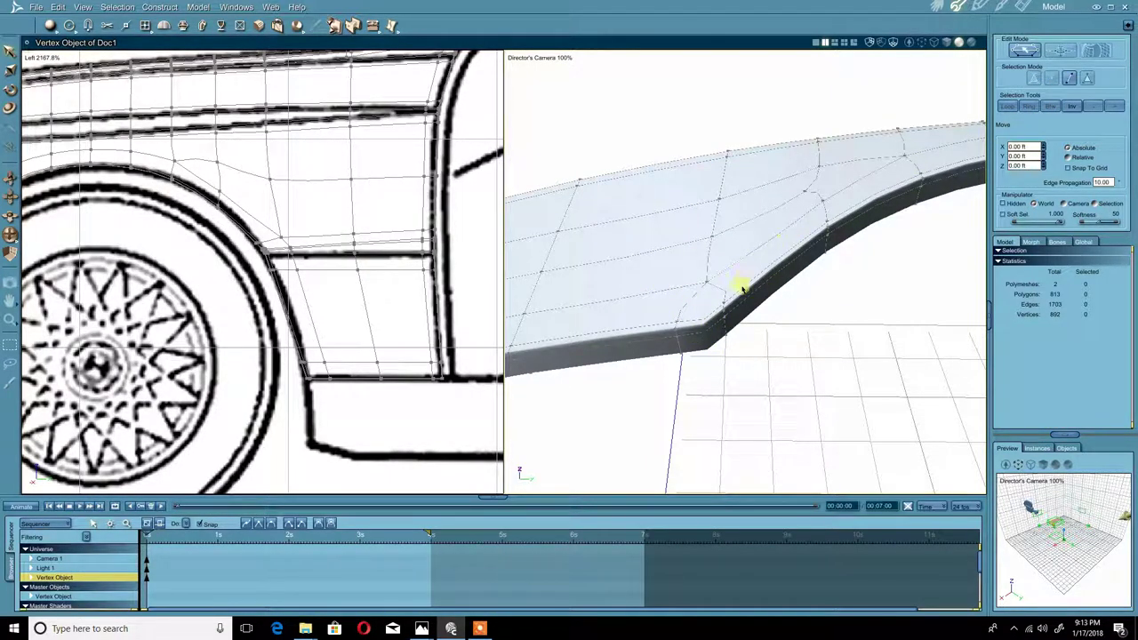
pyautogui.click(717, 309)
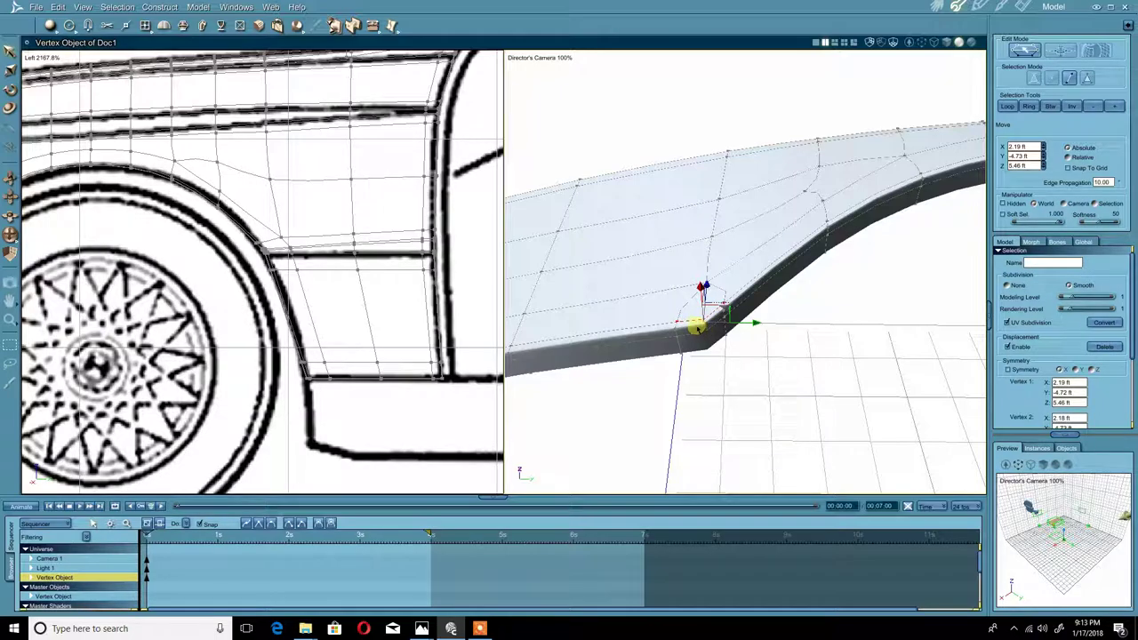
pyautogui.moveTo(696, 328); pyautogui.dragTo(704, 354)
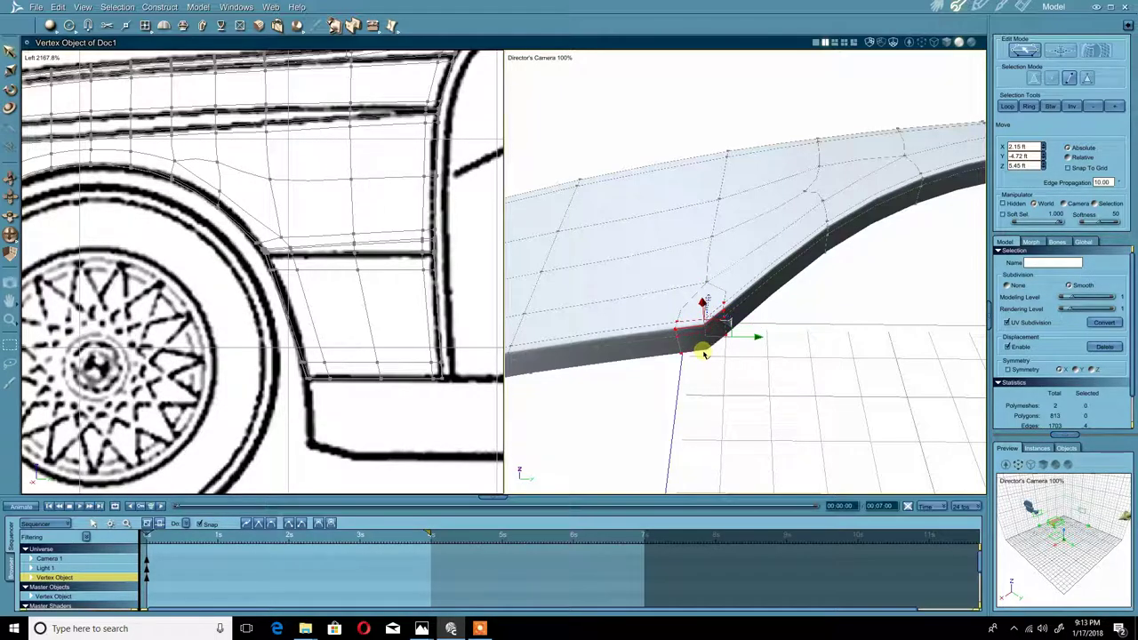
pyautogui.click(205, 8)
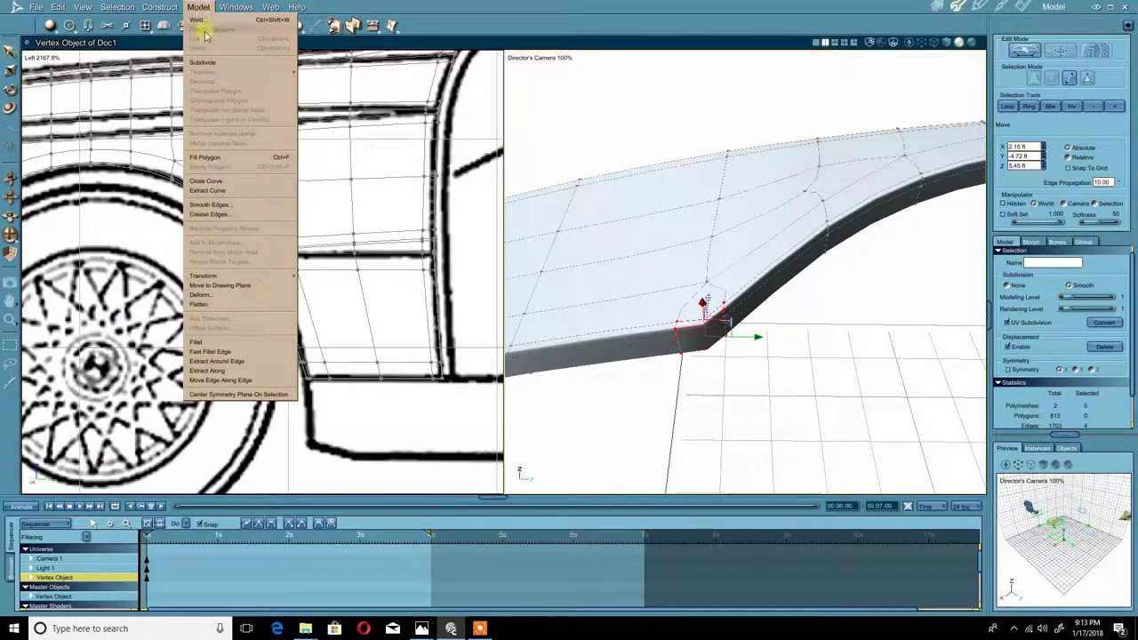
pyautogui.click(212, 57)
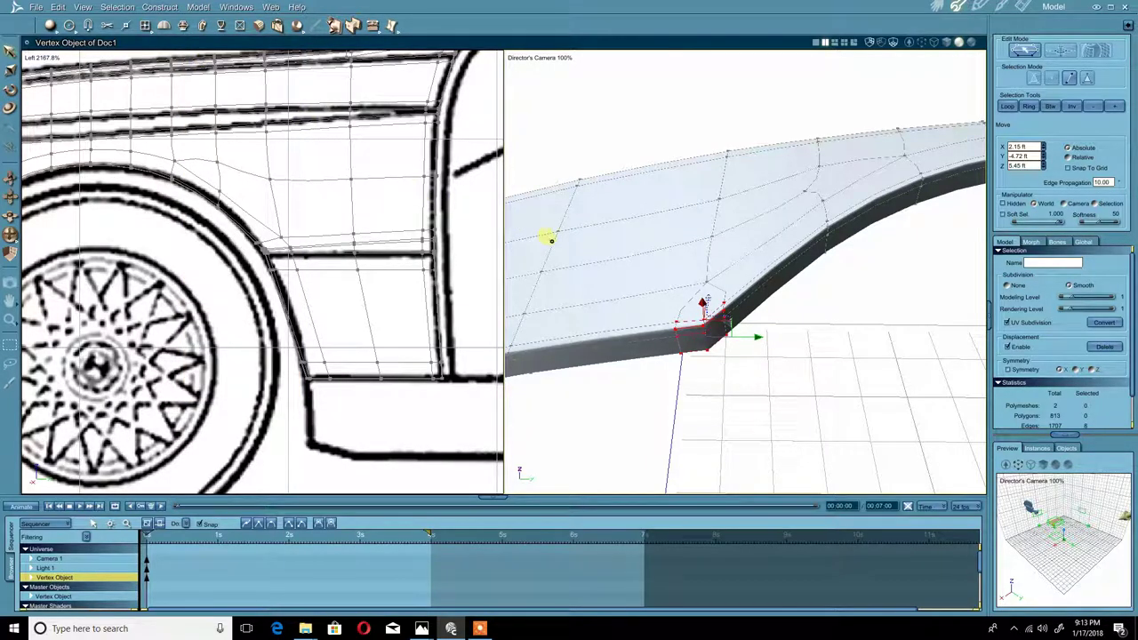
pyautogui.moveTo(551, 239); pyautogui.dragTo(571, 257, button='middle')
pyautogui.hotkey('ctrl', 'z')
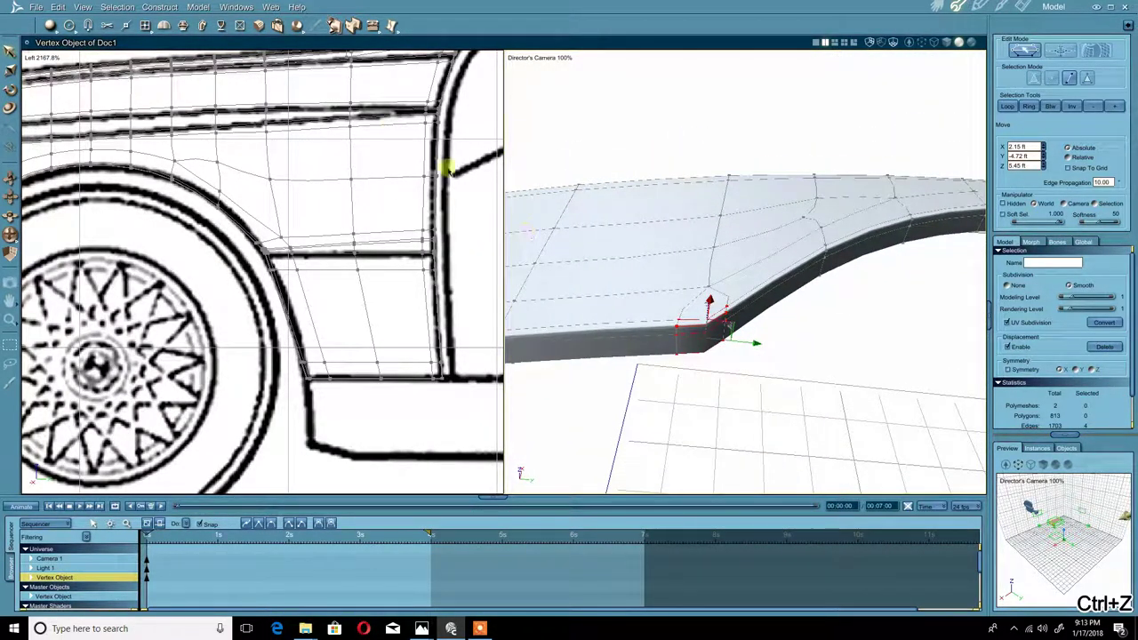
pyautogui.click(703, 391)
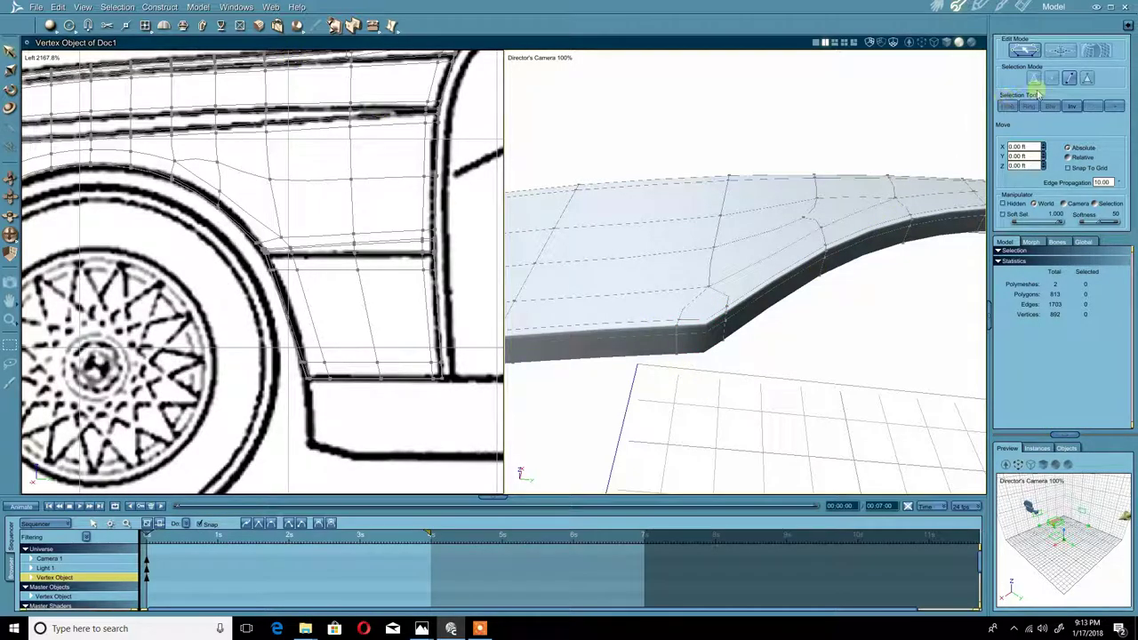
pyautogui.click(709, 322)
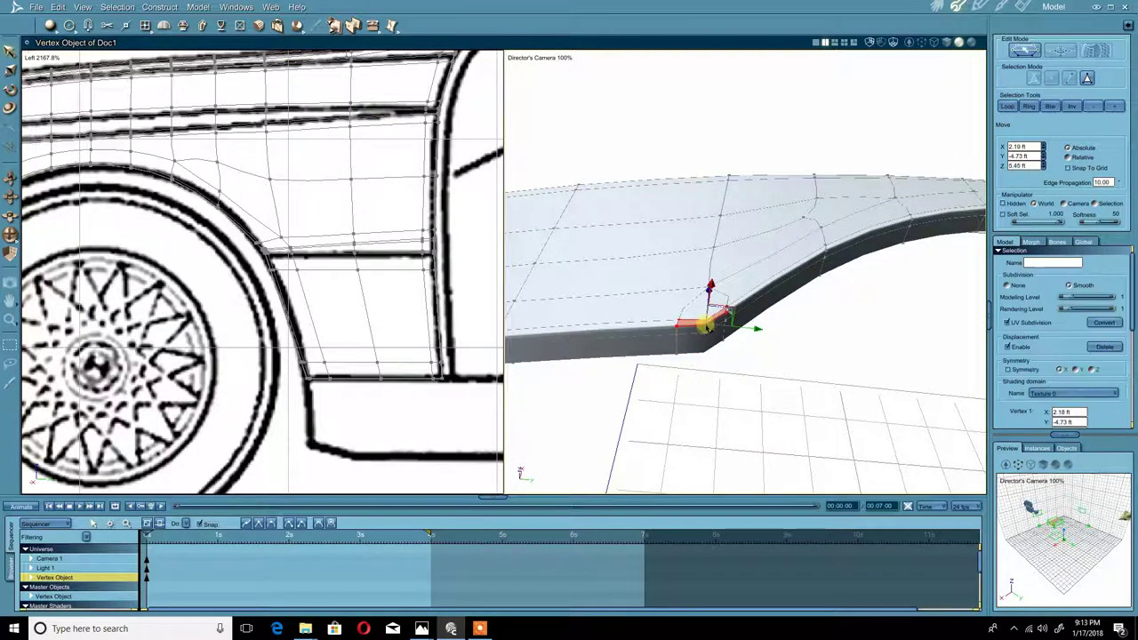
pyautogui.moveTo(703, 331); pyautogui.dragTo(714, 359, button='middle')
pyautogui.click(714, 358)
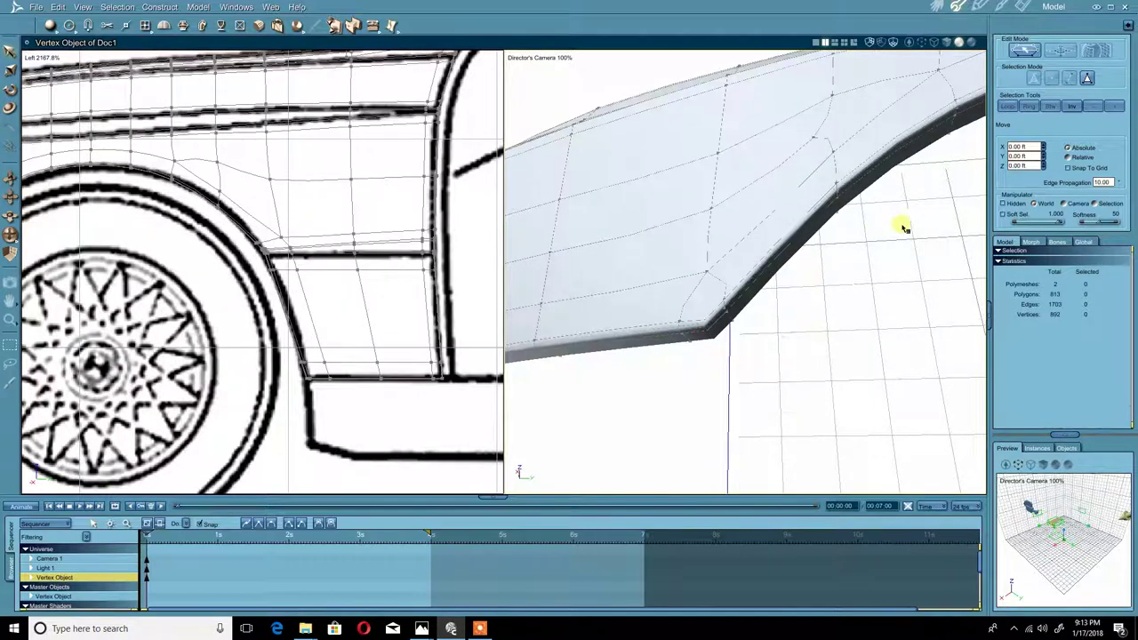
# Step: Set the mesh's subdivision to None and extract the edges rising from the arch's front lower corner a short distance with Extract Along
pyautogui.click(1069, 78)
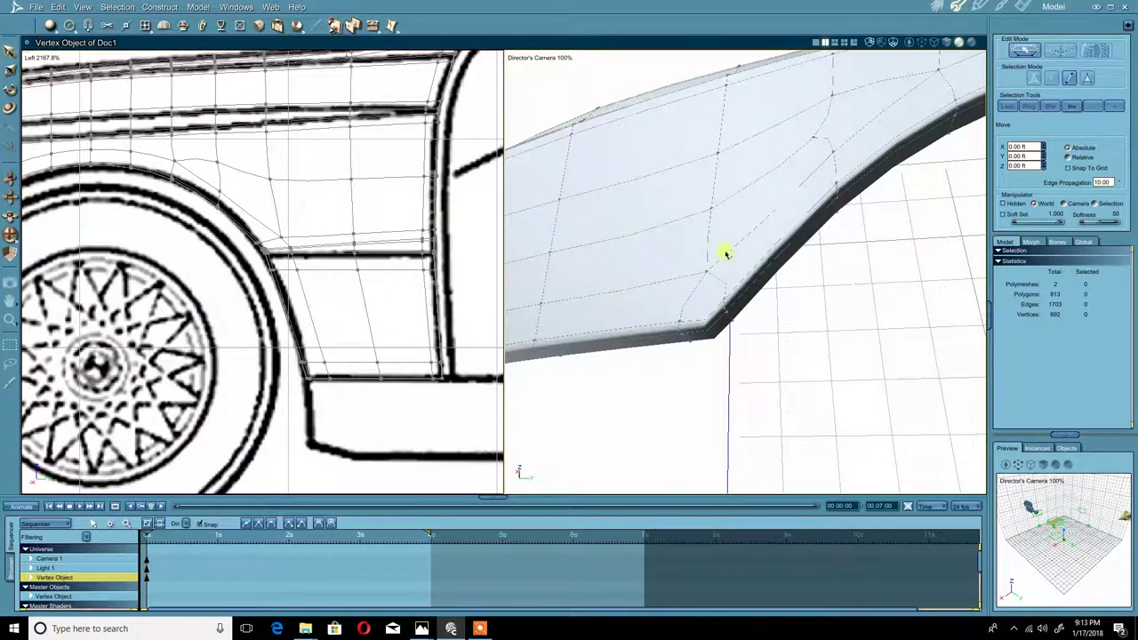
pyautogui.click(727, 316)
pyautogui.keyDown('shift'); pyautogui.click(724, 312); pyautogui.keyUp('shift')
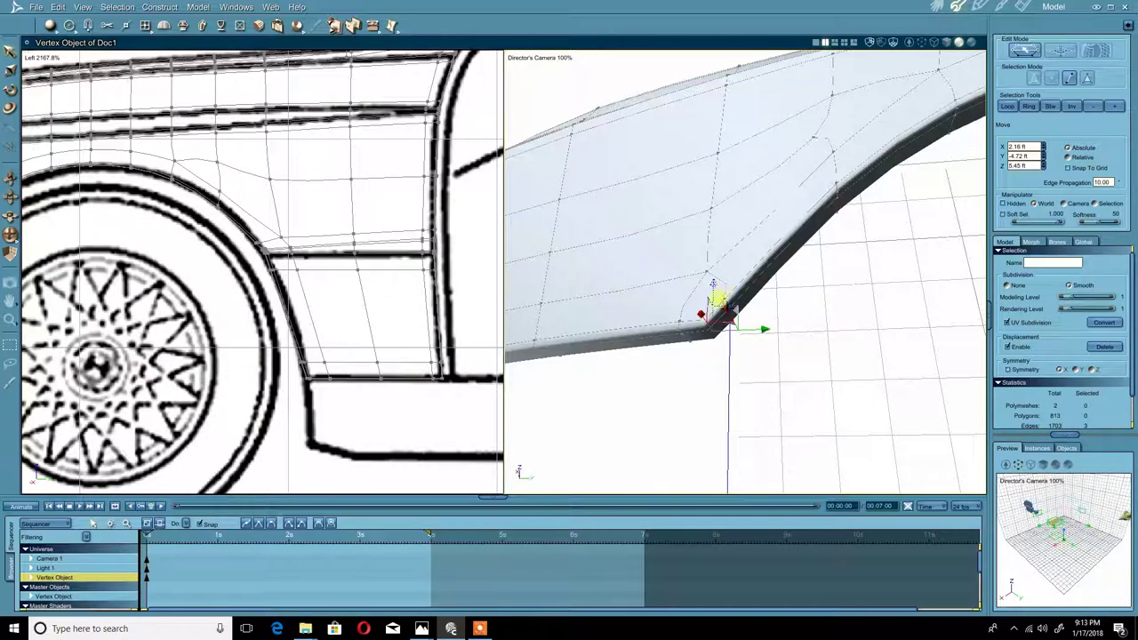
pyautogui.moveTo(722, 303); pyautogui.dragTo(728, 299, button='middle')
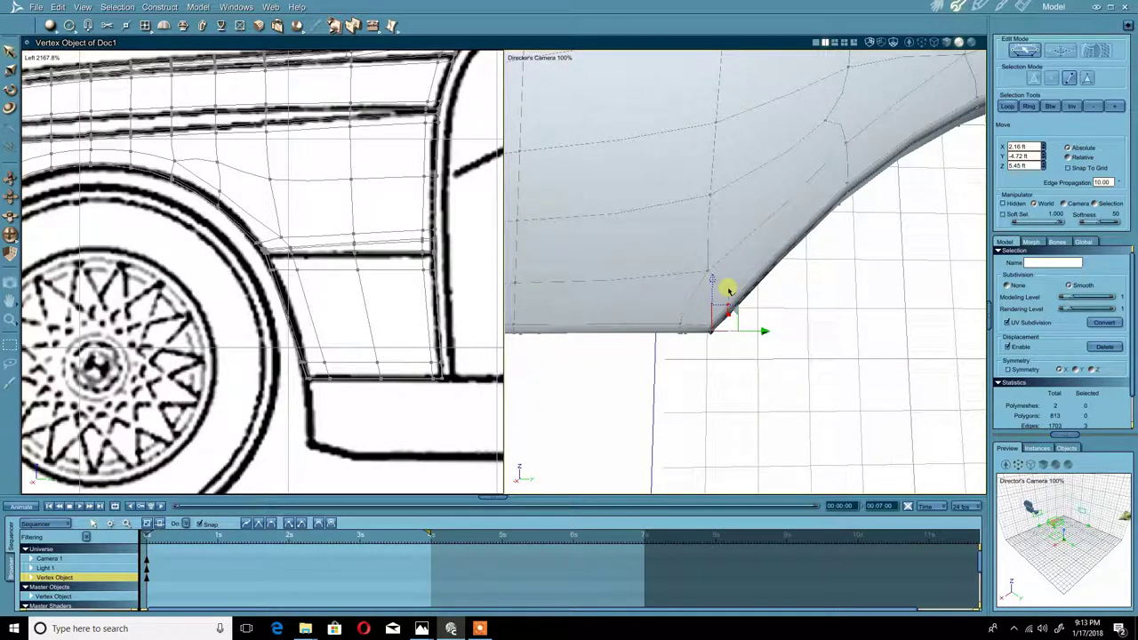
pyautogui.moveTo(728, 290); pyautogui.dragTo(727, 266)
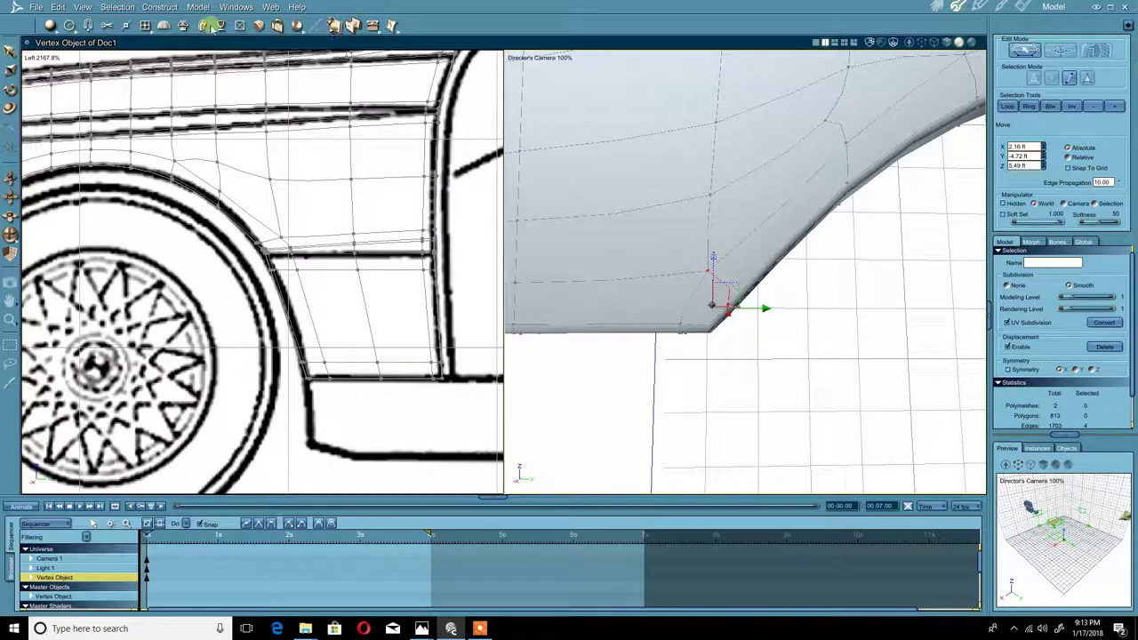
pyautogui.click(371, 25)
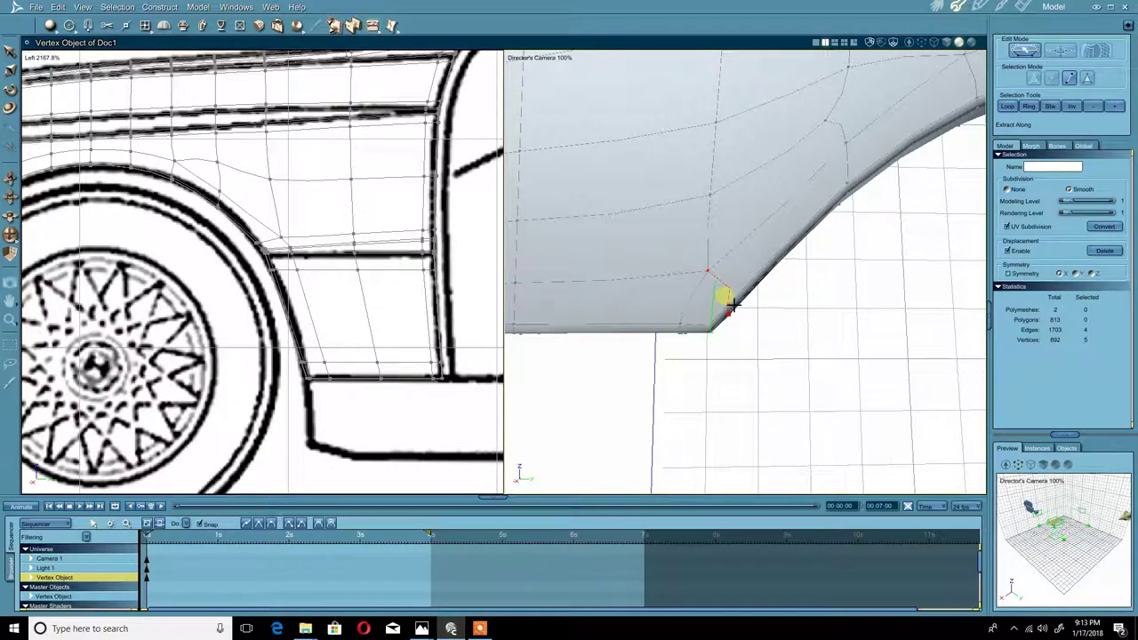
pyautogui.hotkey('ctrl', 'z')
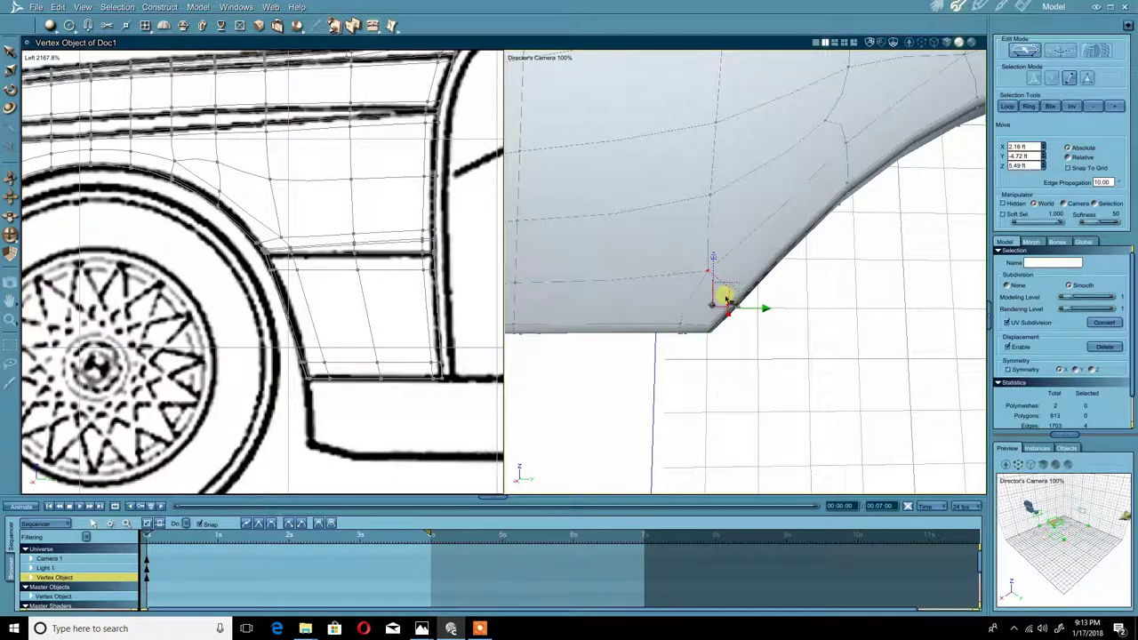
pyautogui.click(1006, 287)
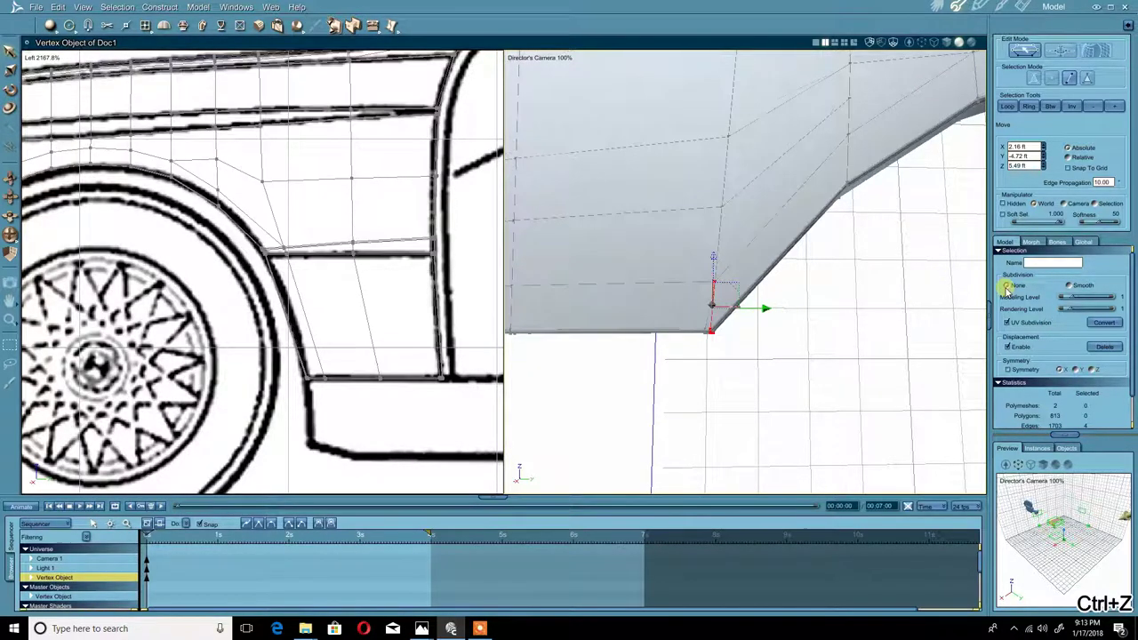
pyautogui.click(374, 25)
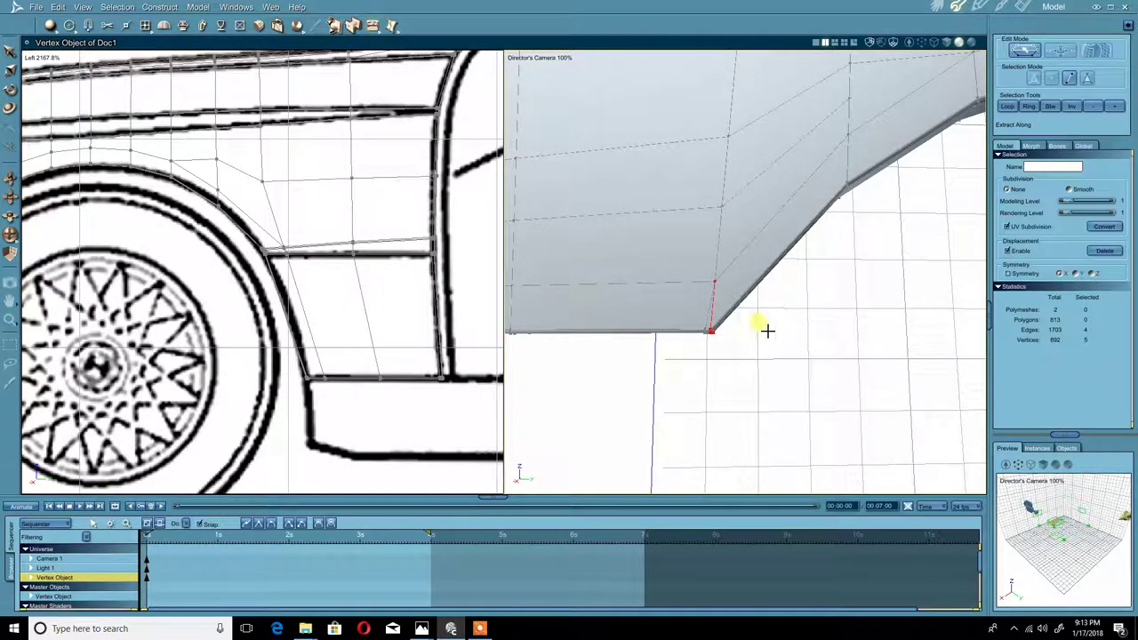
pyautogui.click(720, 329)
pyautogui.click(724, 400)
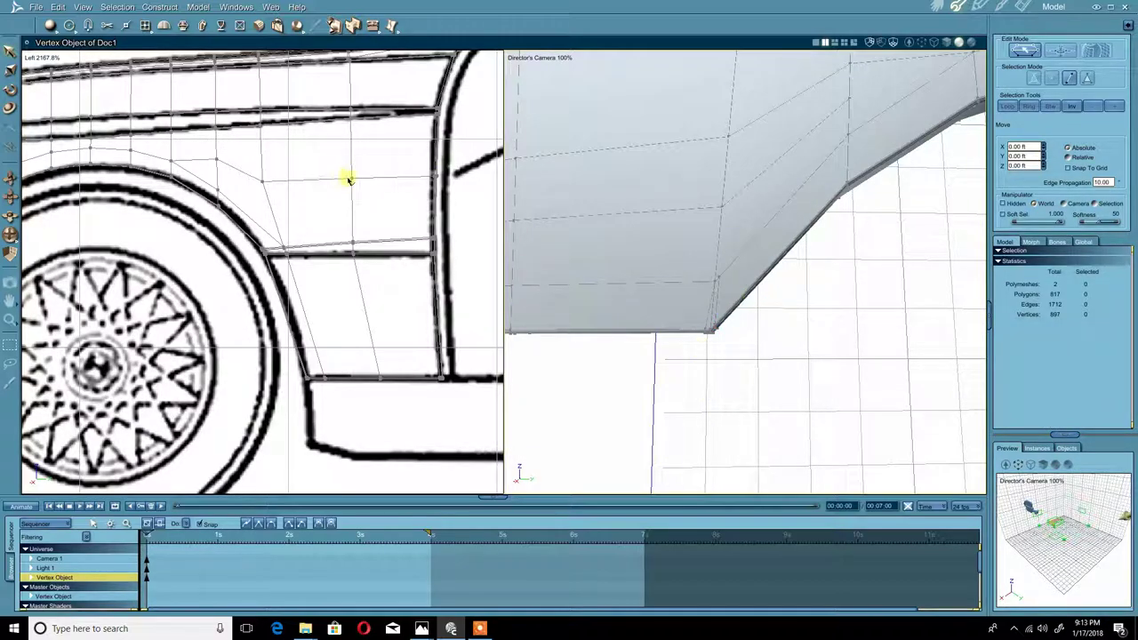
# Step: Target Weld the top vertex of the newly extracted corner edges onto the neighbouring panel vertex
pyautogui.click(278, 25)
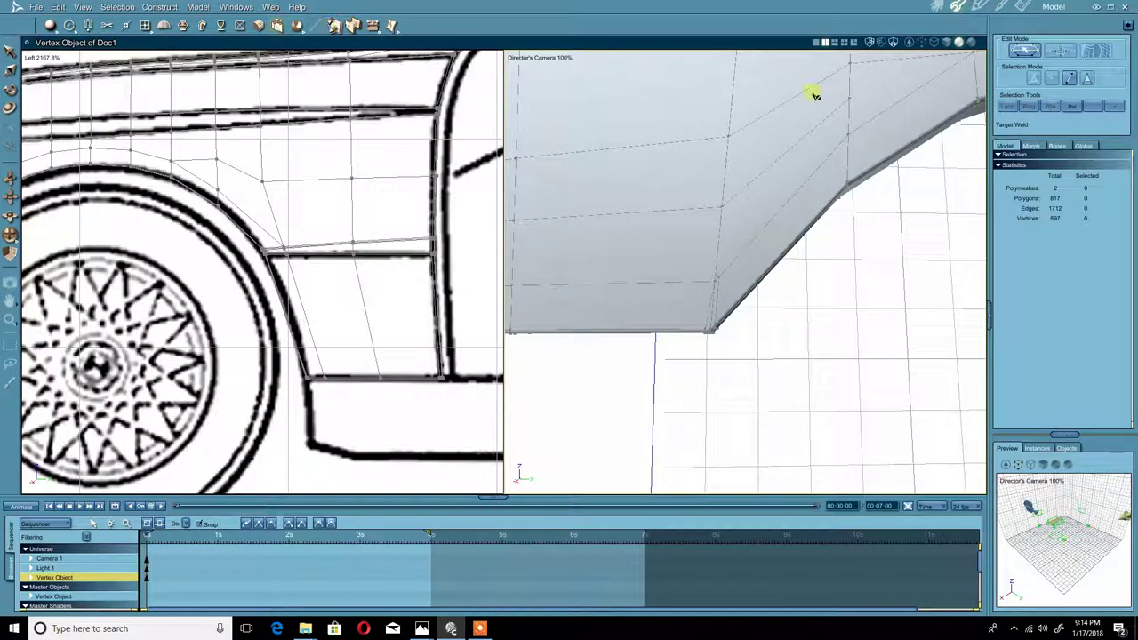
pyautogui.click(721, 282)
pyautogui.click(717, 284)
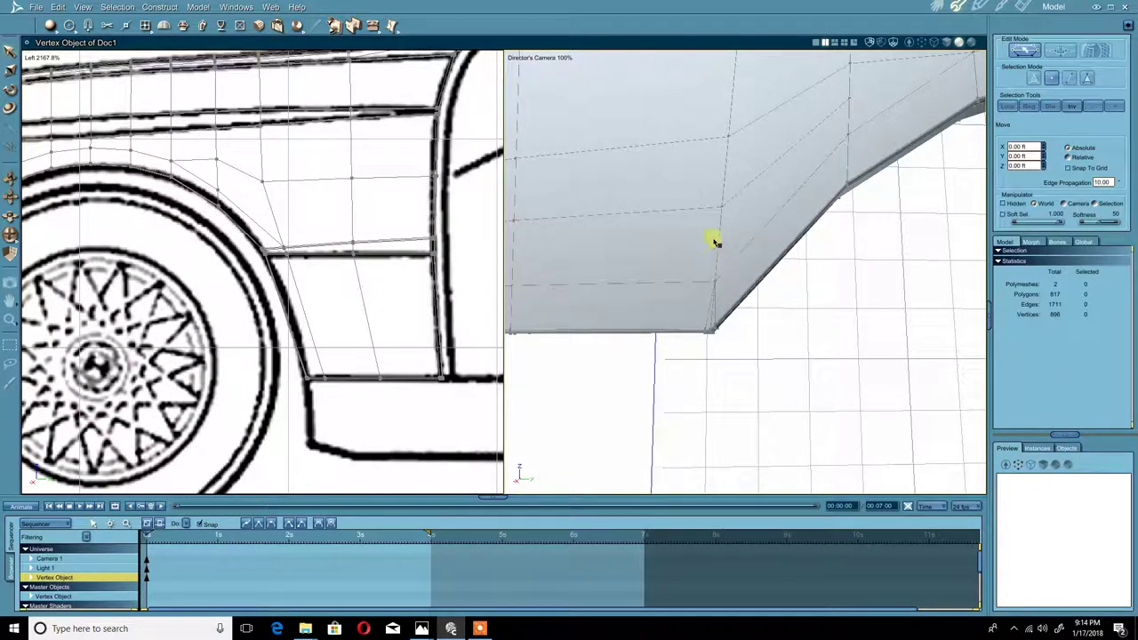
# Step: Select a fender side polygon and set the mesh's subdivision to Smooth with modeling level 2
pyautogui.scroll(-5, 717, 241)
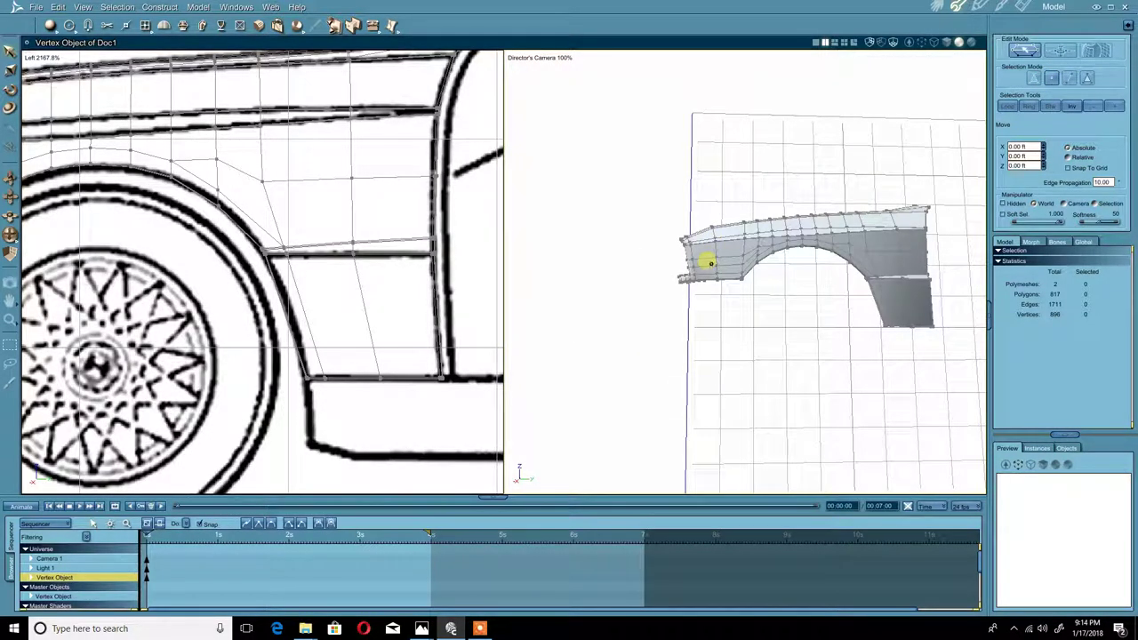
pyautogui.scroll(5, 712, 263)
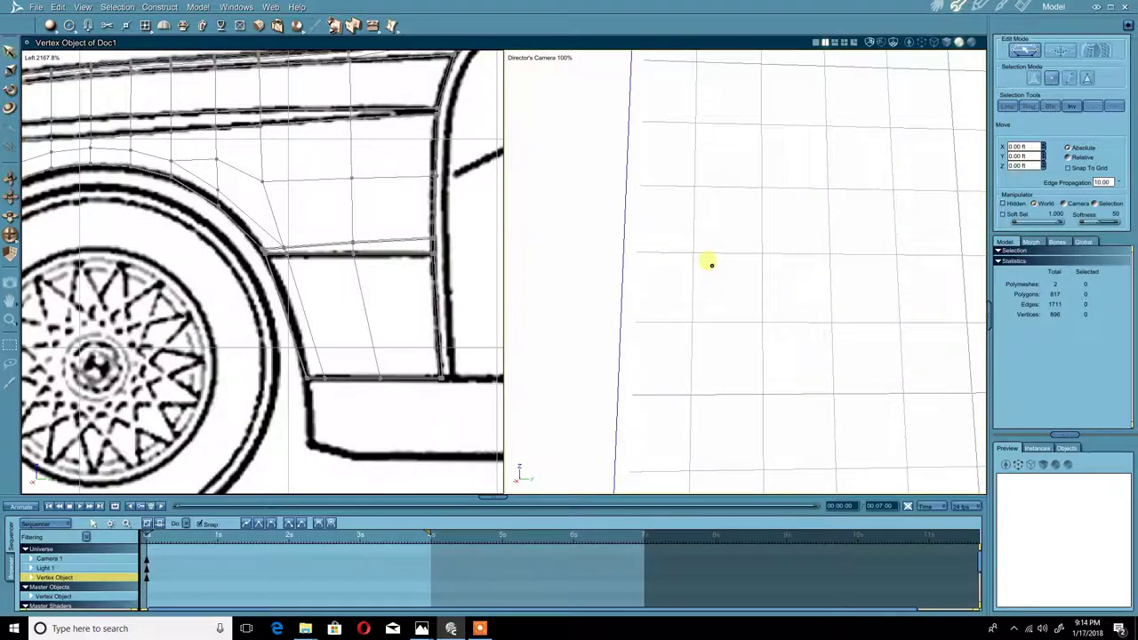
pyautogui.scroll(-1, 711, 263)
pyautogui.scroll(-2, 731, 292)
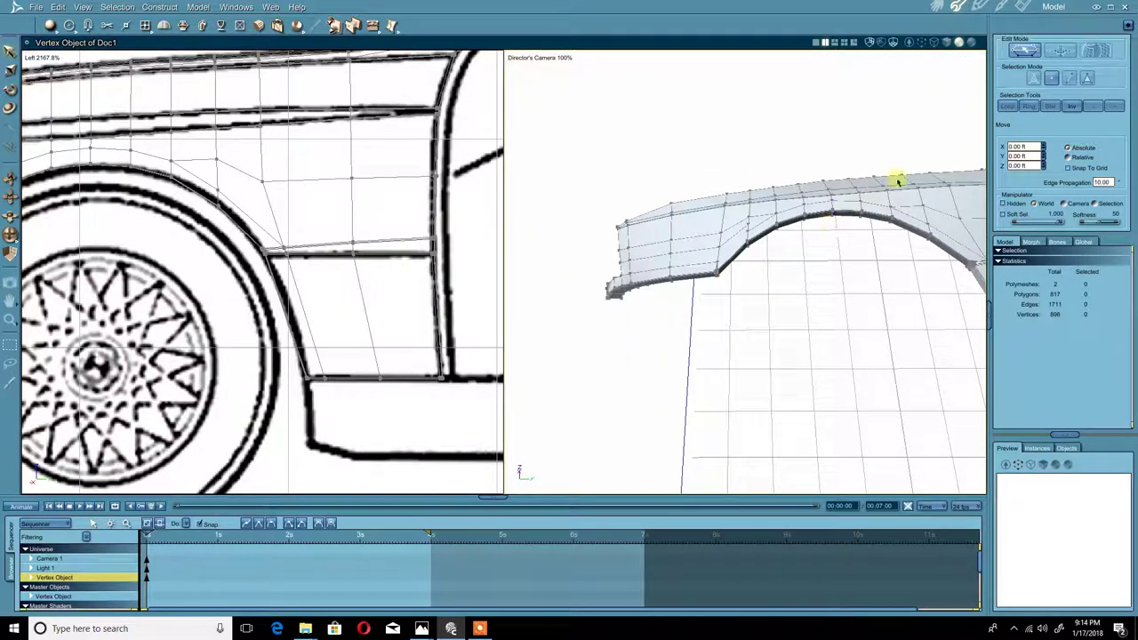
pyautogui.click(1087, 78)
pyautogui.click(739, 216)
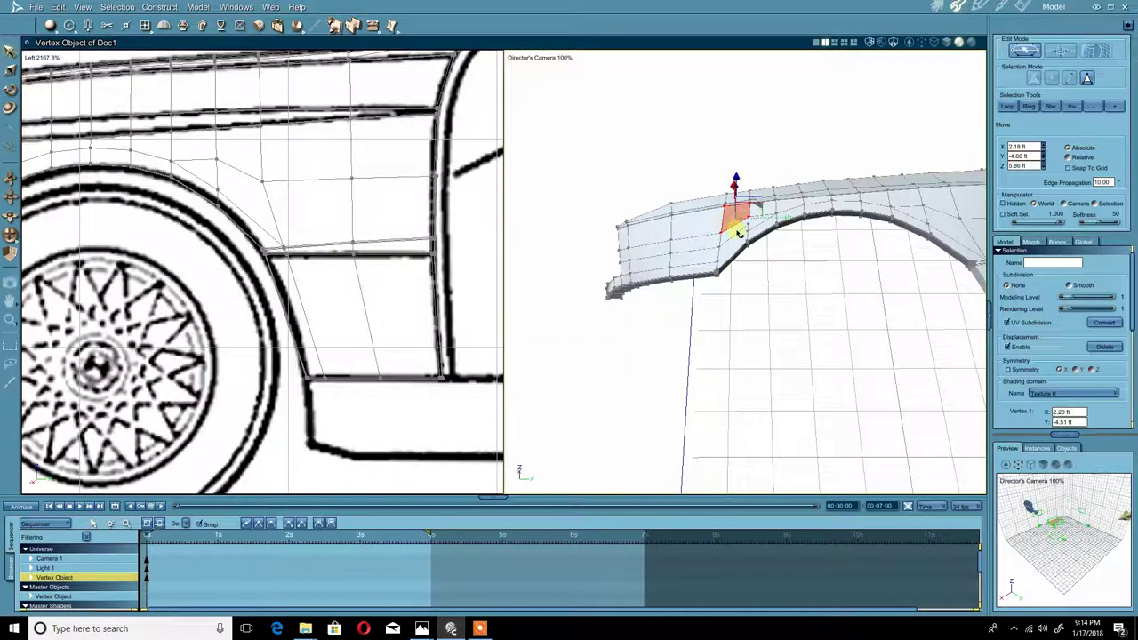
pyautogui.click(1069, 285)
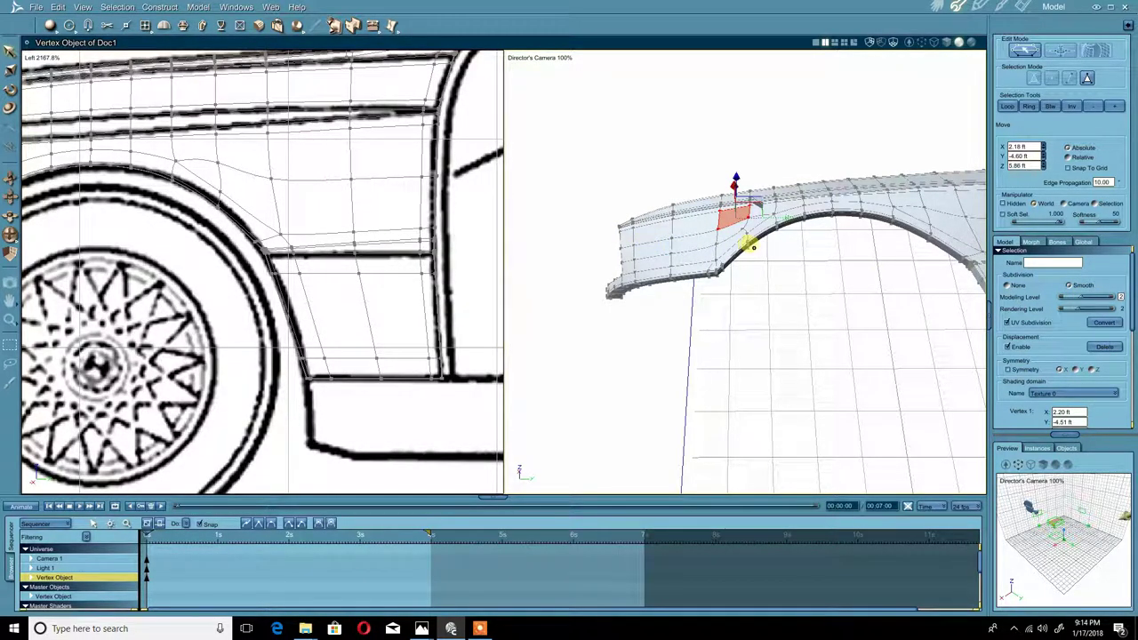
# Step: Examine the smoothed fender's wheel arch corner, outer side and rear end for border sharpness
pyautogui.scroll(5, 753, 248)
pyautogui.moveTo(752, 250); pyautogui.dragTo(661, 211)
pyautogui.scroll(-4, 659, 218)
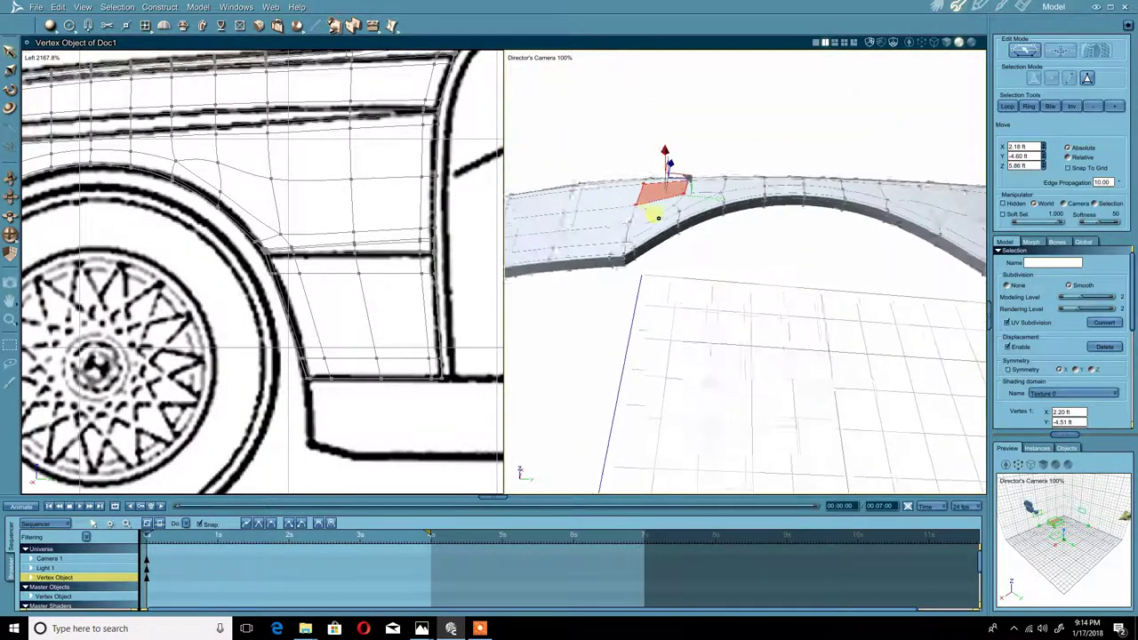
pyautogui.moveTo(654, 218); pyautogui.dragTo(660, 285, button='middle')
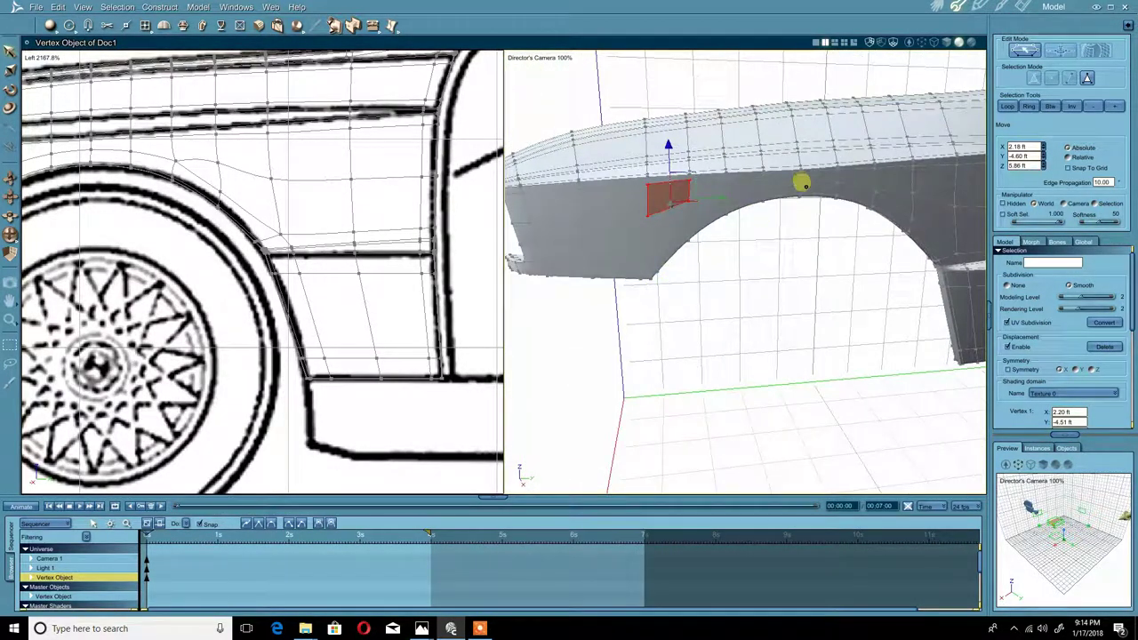
pyautogui.moveTo(866, 178); pyautogui.dragTo(735, 175, button='middle')
pyautogui.scroll(-4, 763, 172)
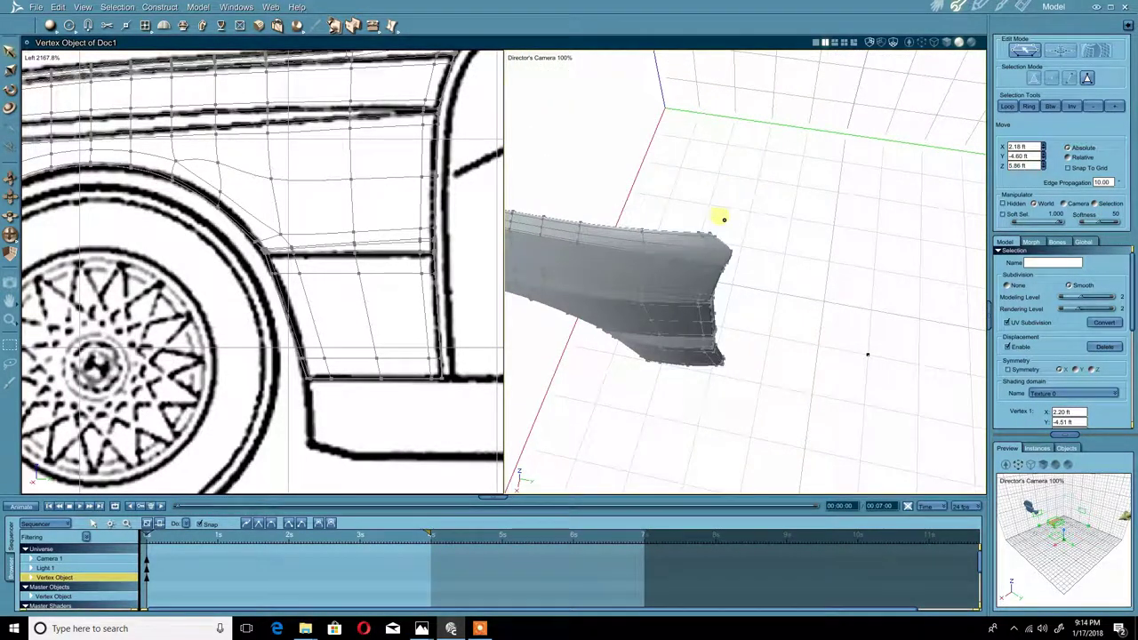
pyautogui.scroll(3, 726, 213)
pyautogui.click(902, 216)
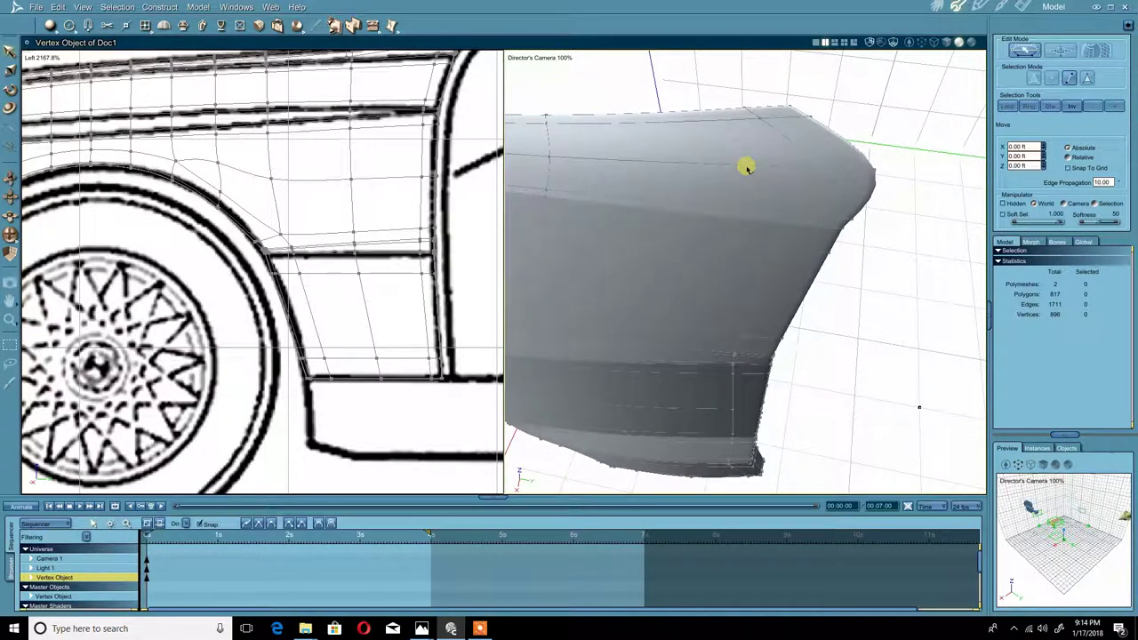
# Step: Extract Around the lengthwise edges at the fender's top rear corner, including those over its rear end, by a short distance
pyautogui.click(717, 174)
pyautogui.moveTo(758, 184); pyautogui.dragTo(707, 147, button='middle')
pyautogui.moveTo(760, 180); pyautogui.dragTo(704, 127, button='middle')
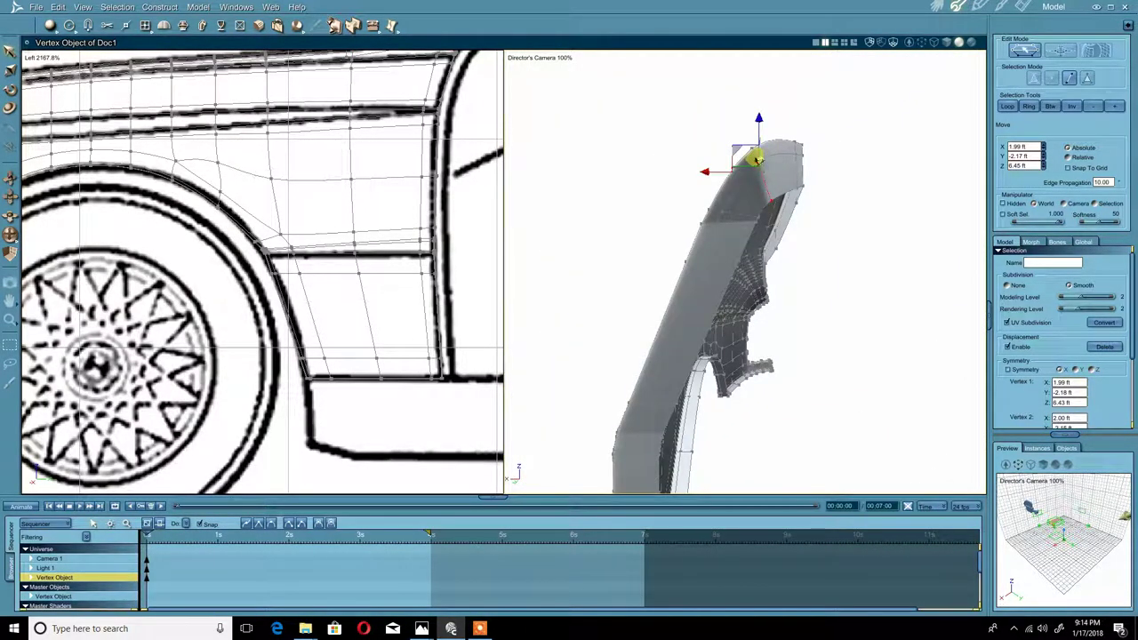
pyautogui.keyDown('shift'); pyautogui.click(755, 159); pyautogui.keyUp('shift')
pyautogui.moveTo(755, 159); pyautogui.dragTo(793, 223, button='middle')
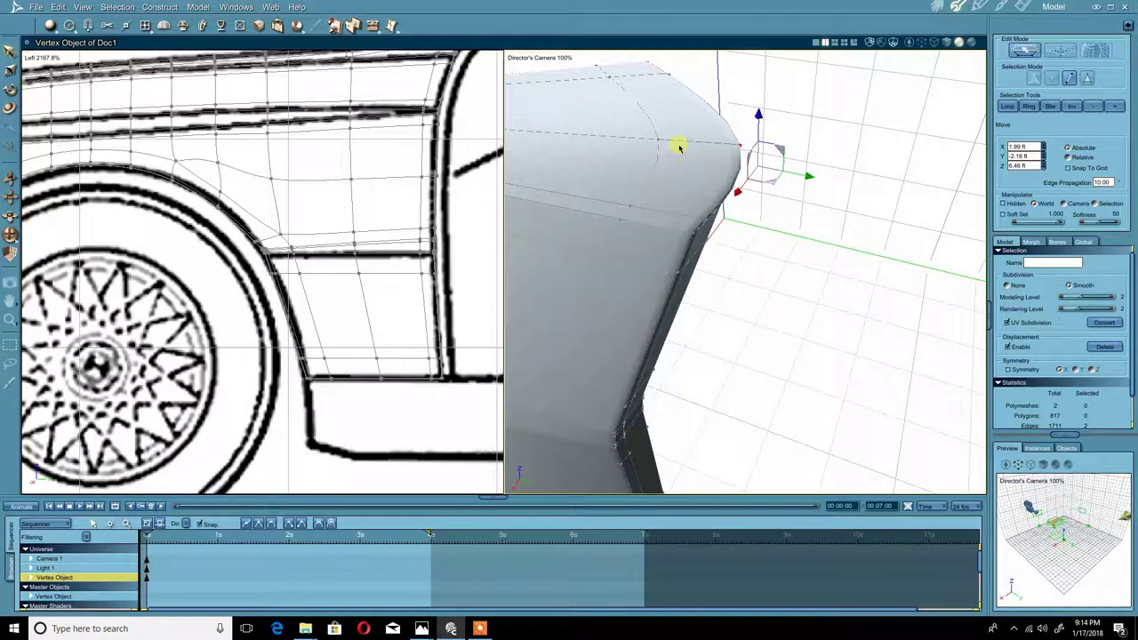
pyautogui.moveTo(627, 160); pyautogui.dragTo(721, 180, button='middle')
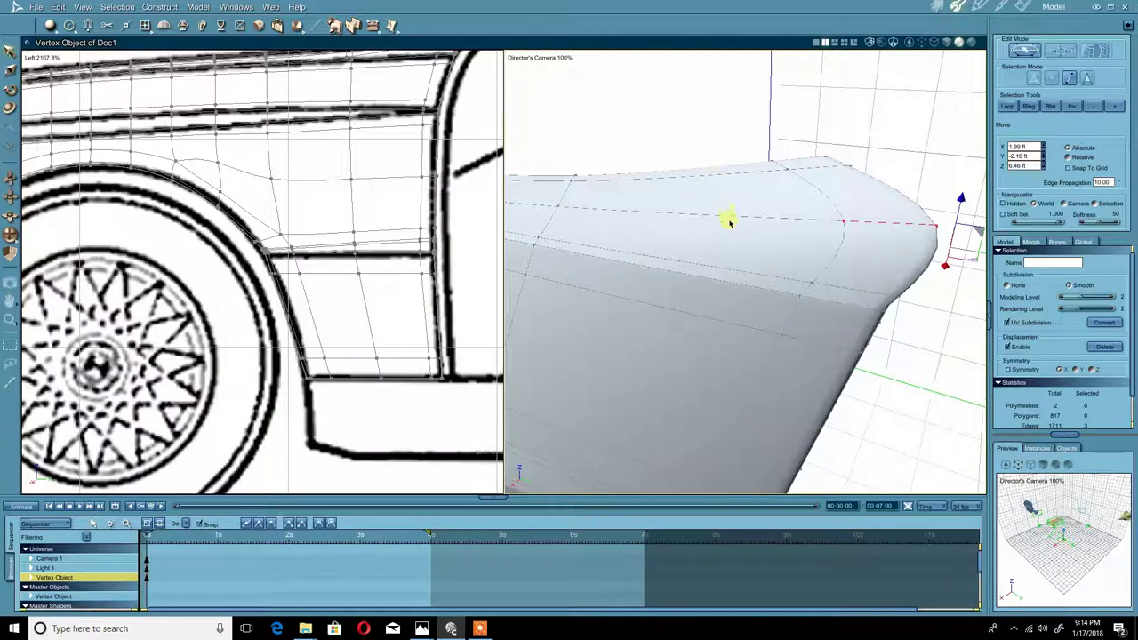
pyautogui.keyDown('shift'); pyautogui.click(667, 216); pyautogui.keyUp('shift')
pyautogui.moveTo(648, 218); pyautogui.dragTo(636, 219, button='middle')
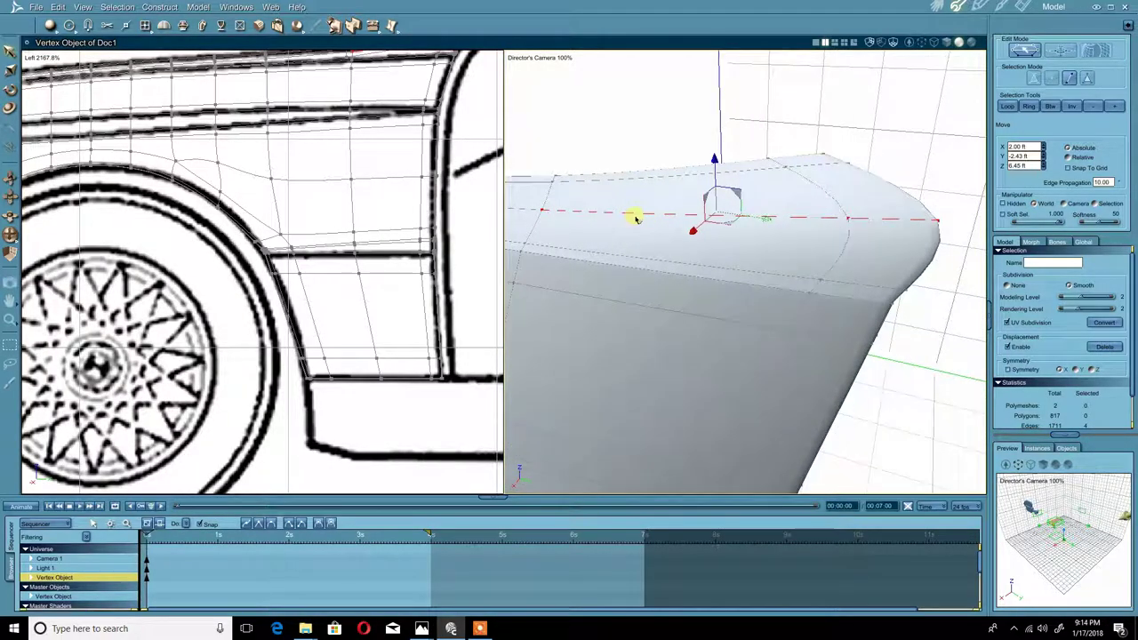
pyautogui.click(375, 30)
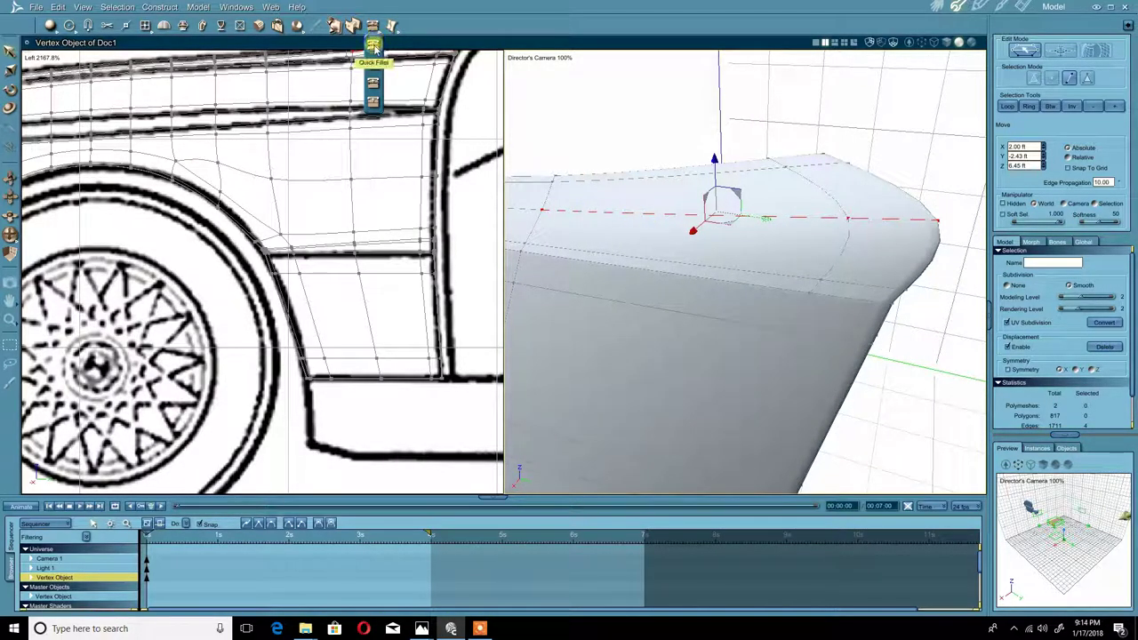
pyautogui.click(374, 63)
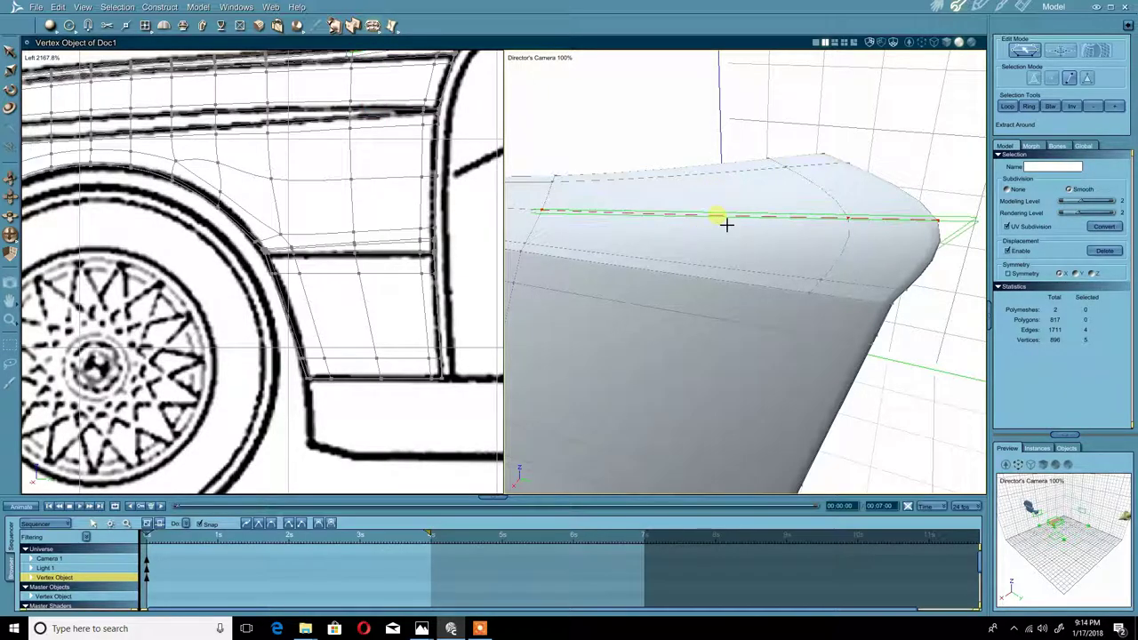
pyautogui.click(720, 221)
pyautogui.moveTo(763, 211); pyautogui.dragTo(718, 219, button='middle')
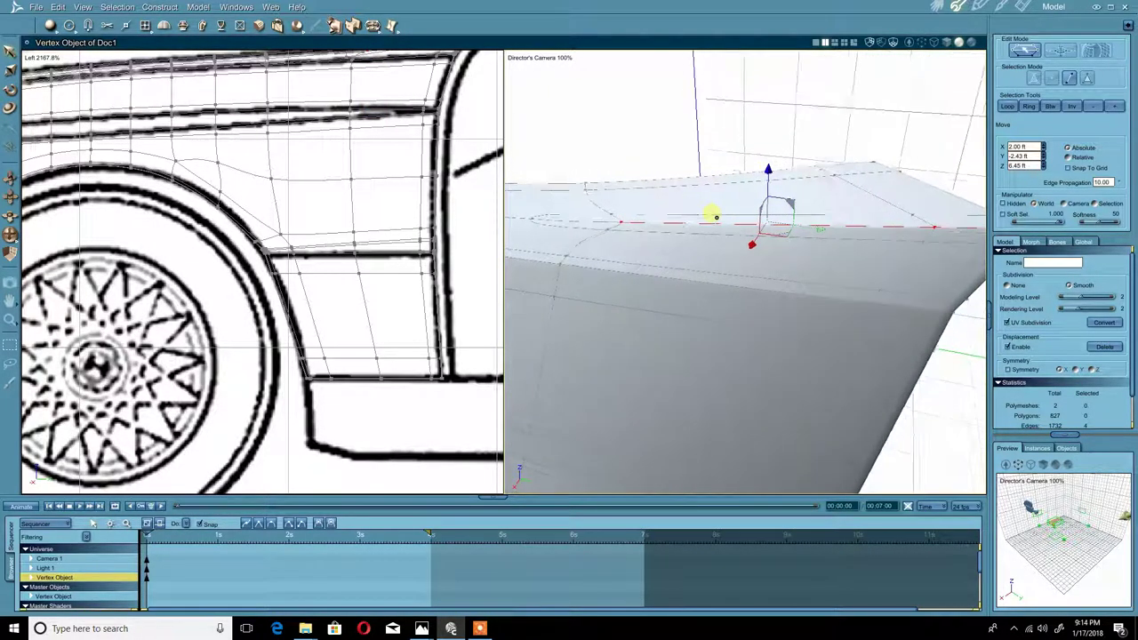
# Step: Inspect the vertices at the forward end of the newly extracted top edges in wireframe with subdivision set to None
pyautogui.click(1008, 285)
pyautogui.moveTo(572, 221); pyautogui.dragTo(587, 238, button='middle')
pyautogui.click(609, 226)
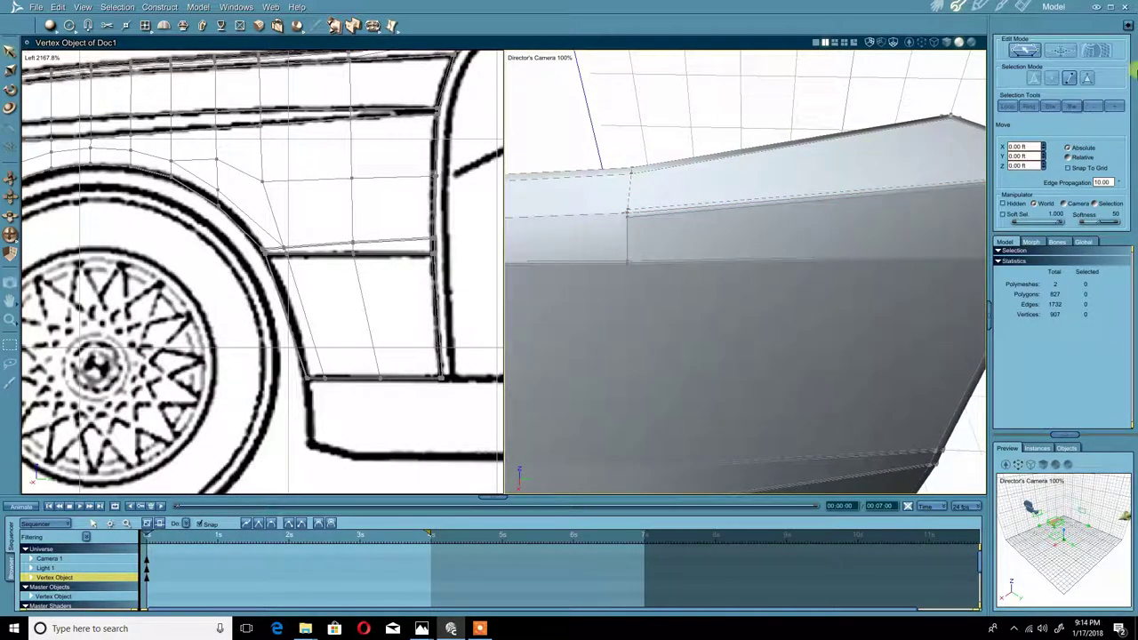
pyautogui.click(1054, 78)
pyautogui.click(935, 42)
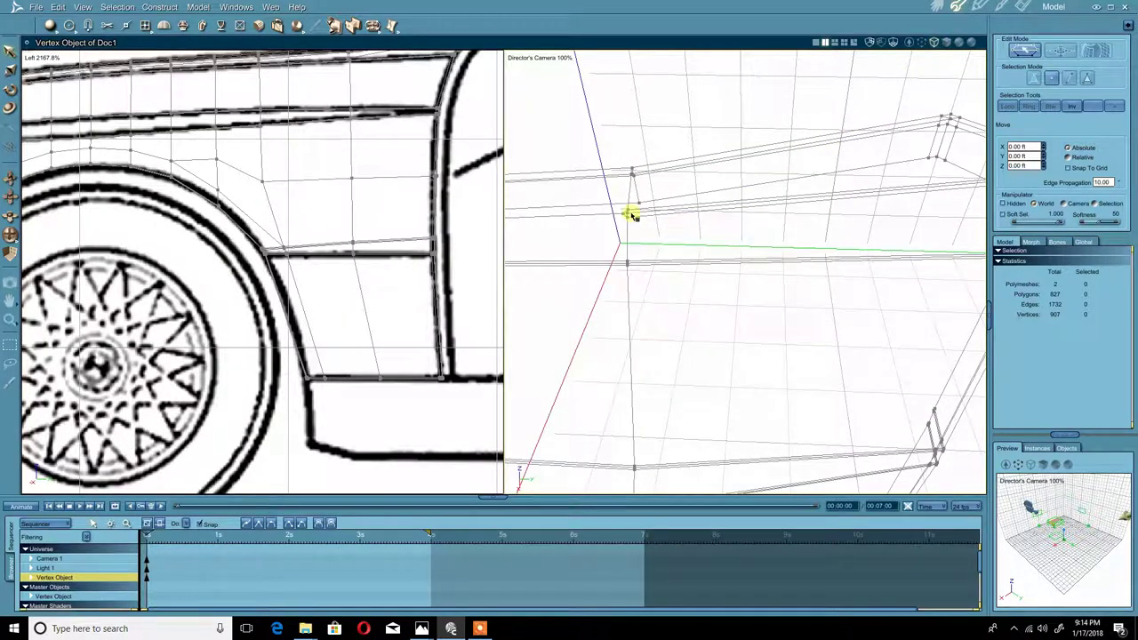
pyautogui.moveTo(631, 214); pyautogui.dragTo(639, 214, button='middle')
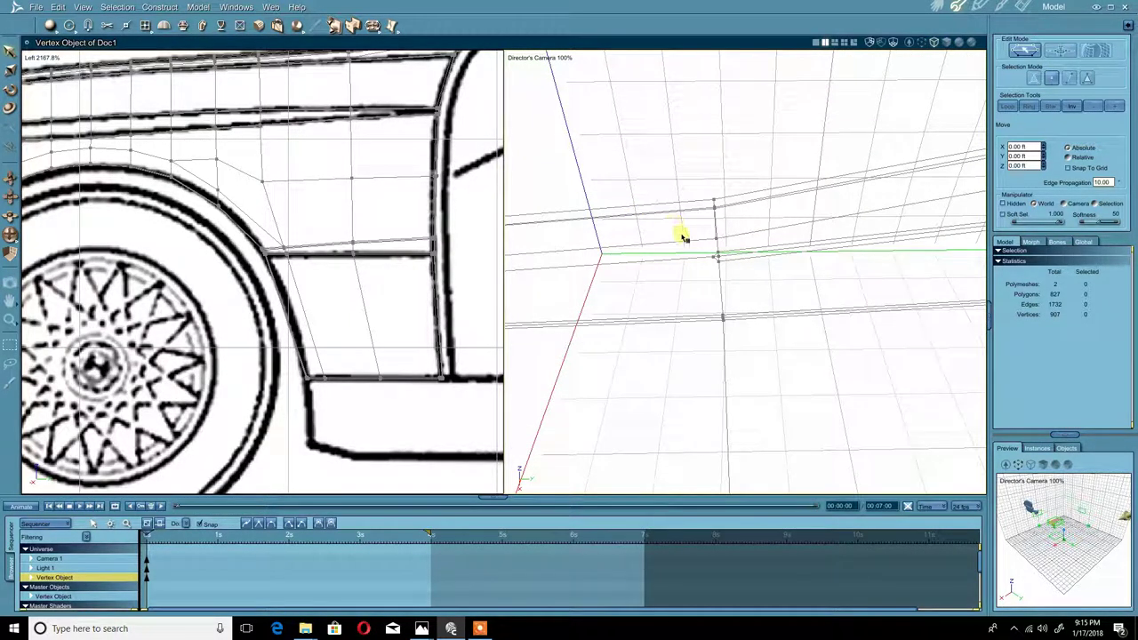
pyautogui.click(720, 255)
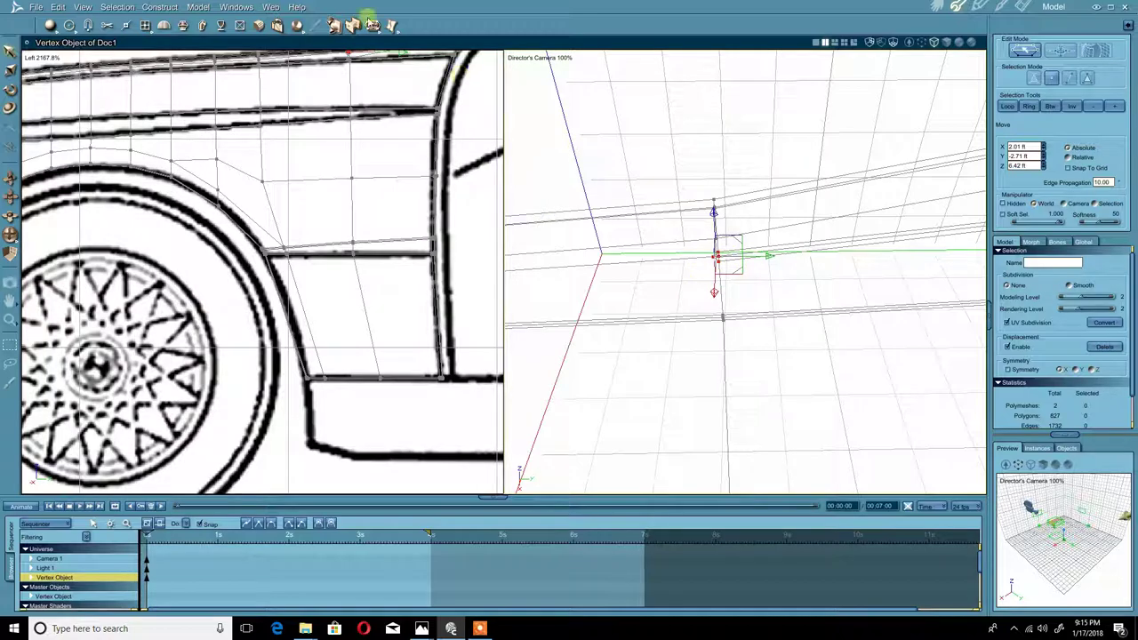
# Step: Set the mesh's subdivision to Smooth and examine the top rear corner in shaded display
pyautogui.click(1072, 287)
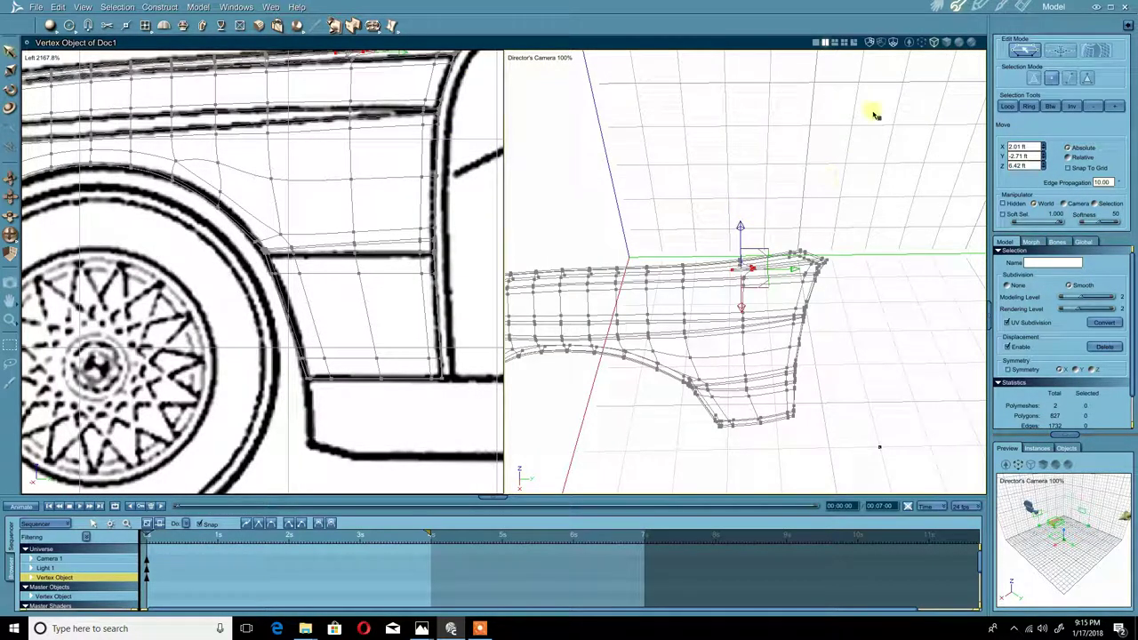
pyautogui.click(947, 43)
pyautogui.moveTo(759, 261); pyautogui.dragTo(803, 249, button='middle')
pyautogui.click(803, 248)
pyautogui.moveTo(744, 293); pyautogui.dragTo(709, 356, button='middle')
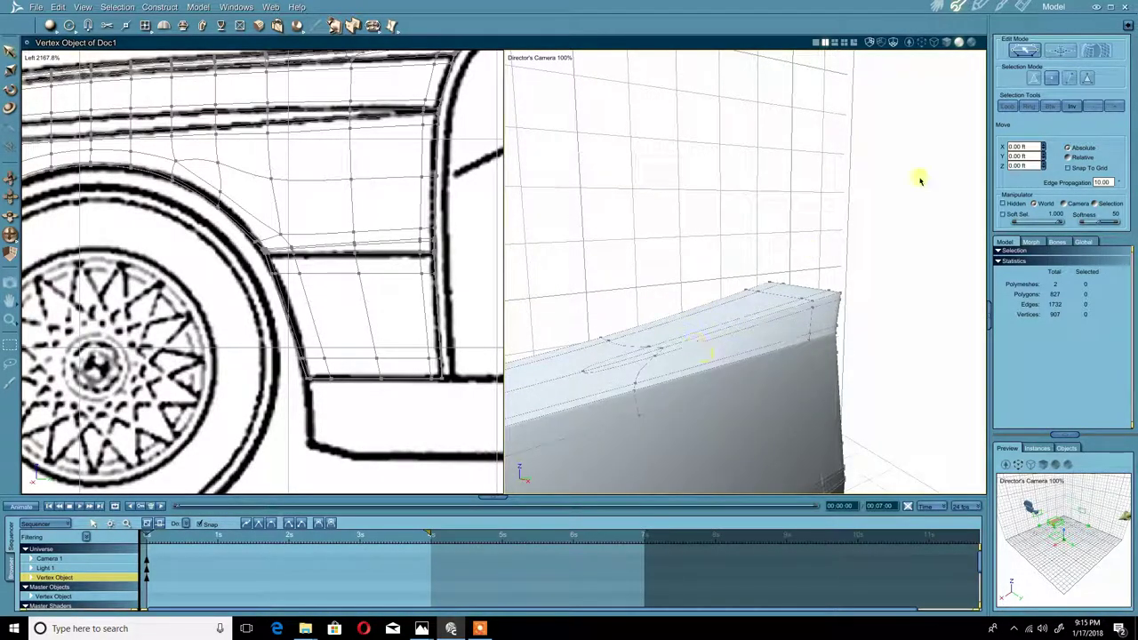
# Step: Delete the short edge crossing the forward end of the extracted edges on the fender's top
pyautogui.click(1089, 79)
pyautogui.click(1072, 79)
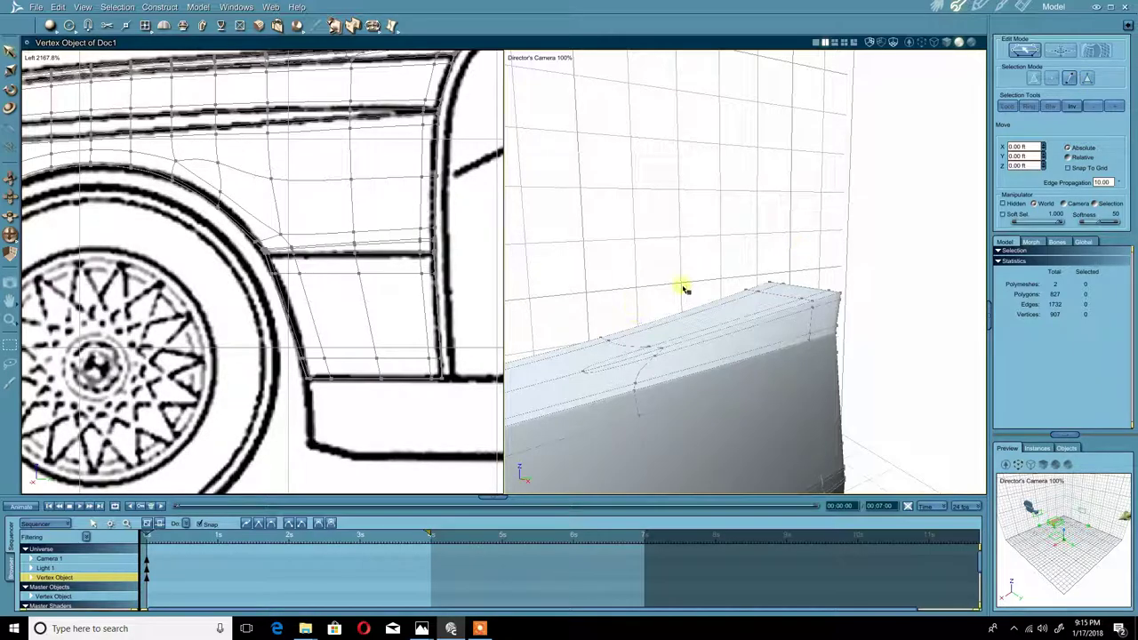
pyautogui.click(638, 359)
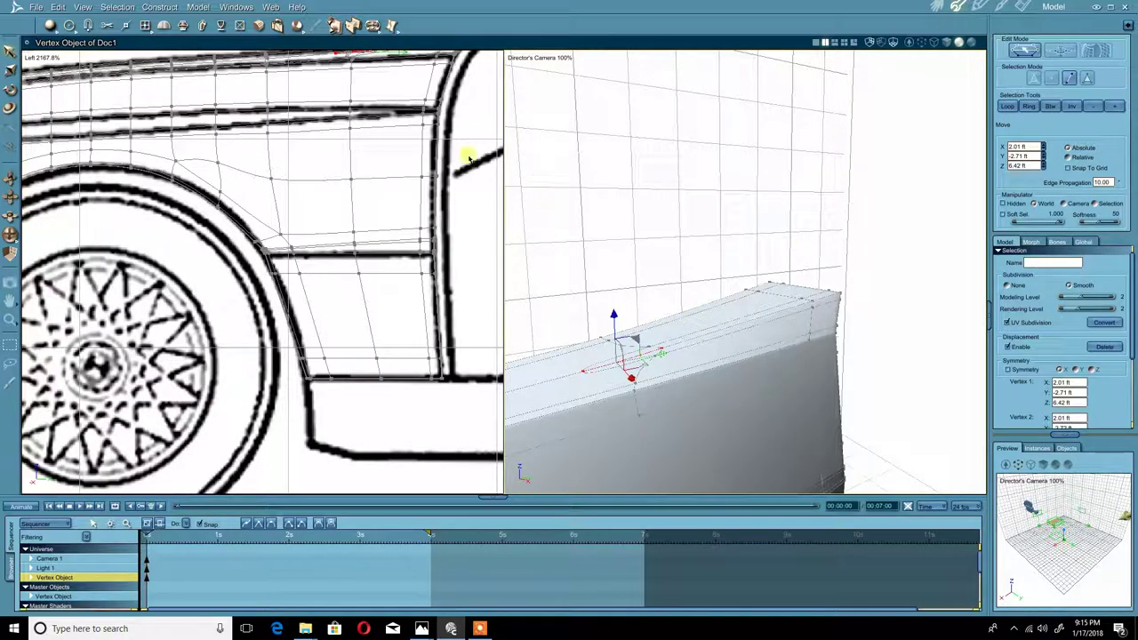
pyautogui.click(56, 7)
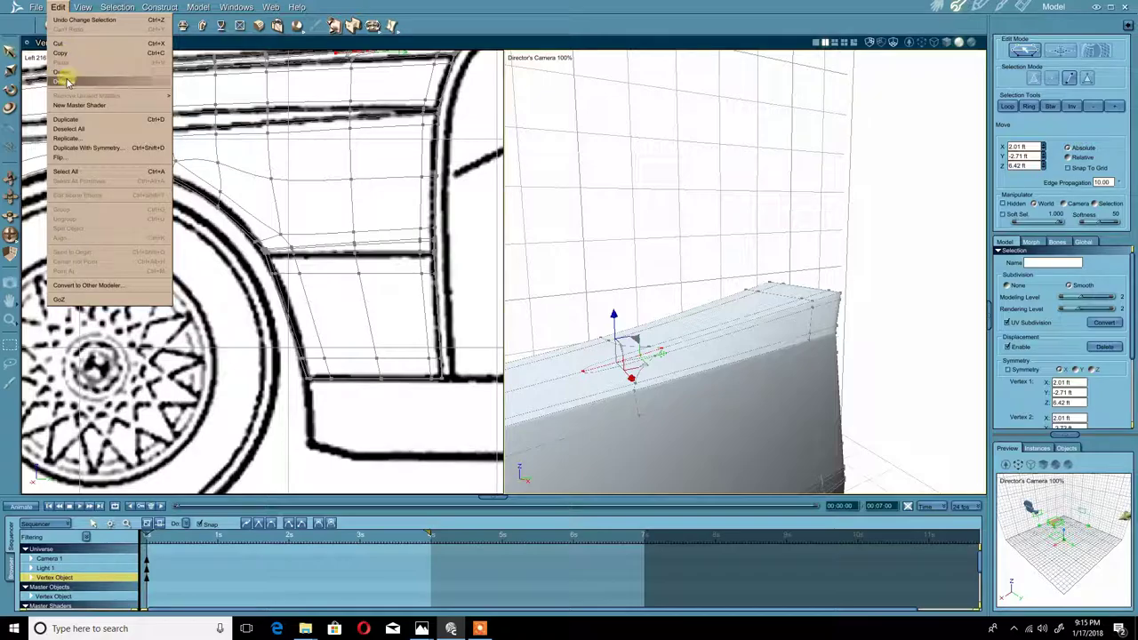
pyautogui.click(91, 99)
# Step: Select an edge on the fender's front side panel and set the mesh's subdivision to None
pyautogui.moveTo(625, 257); pyautogui.dragTo(674, 337, button='middle')
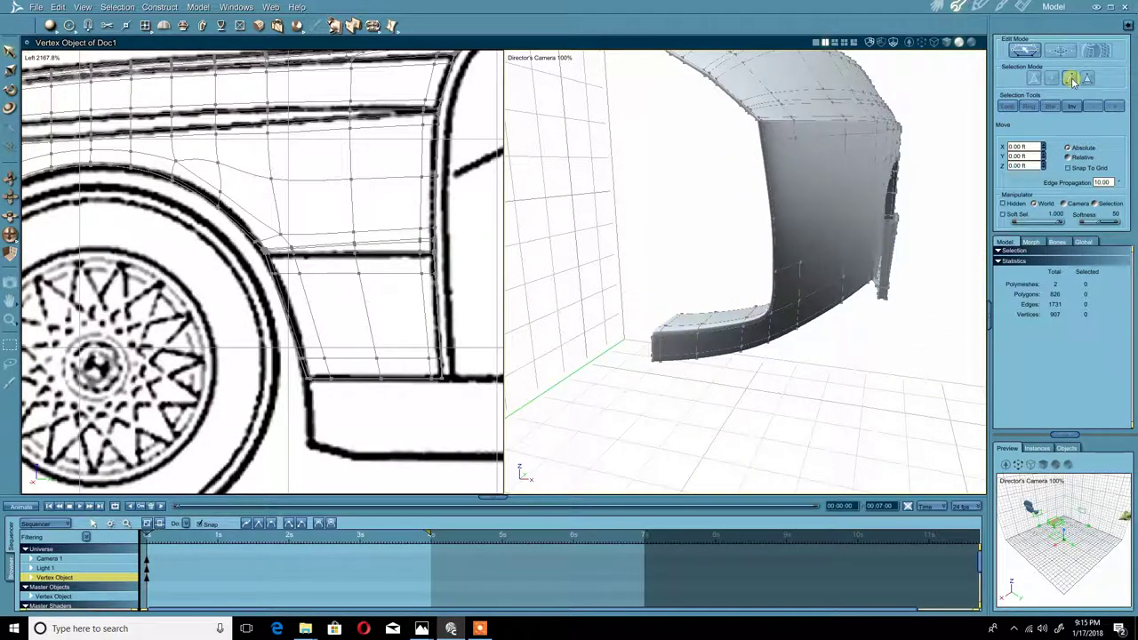
pyautogui.click(825, 205)
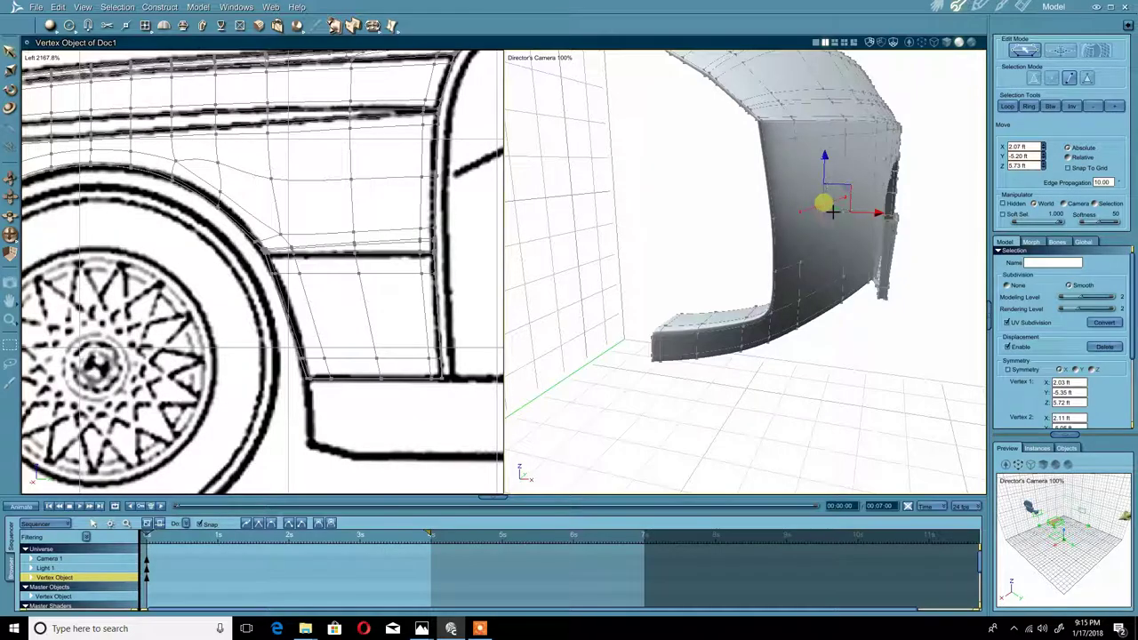
pyautogui.click(1007, 285)
# Step: Extract Along the upper edge loop of the fender's low front strip by a short distance
pyautogui.moveTo(722, 347); pyautogui.dragTo(697, 341, button='middle')
pyautogui.click(690, 337)
pyautogui.click(691, 331)
pyautogui.keyDown('shift'); pyautogui.click(674, 332); pyautogui.keyUp('shift')
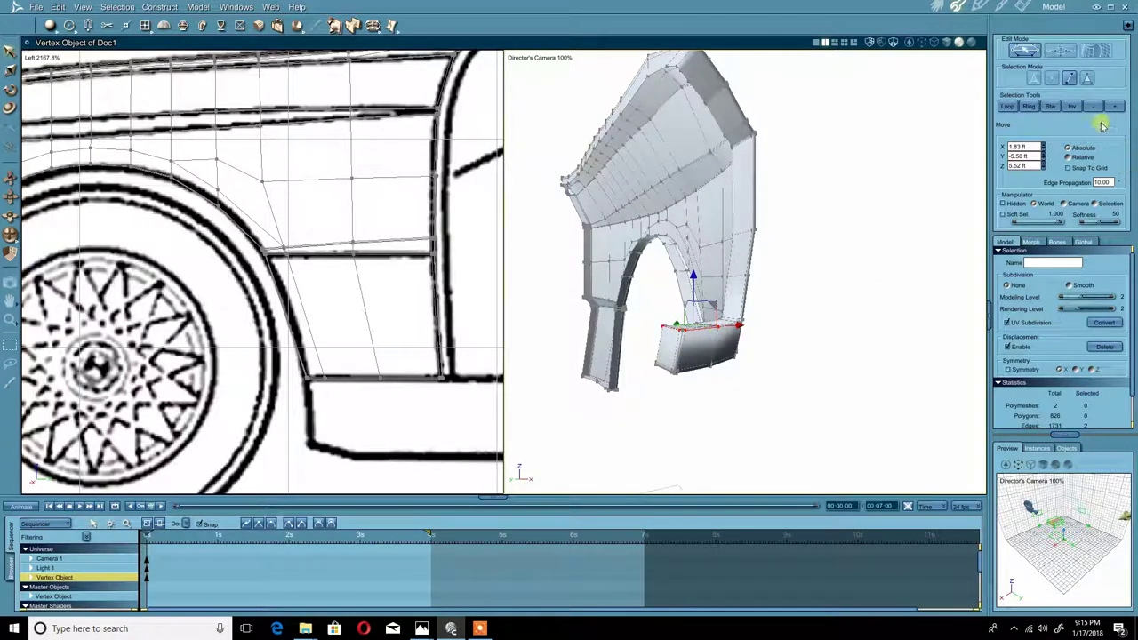
pyautogui.click(1007, 106)
pyautogui.moveTo(869, 261); pyautogui.dragTo(788, 267, button='middle')
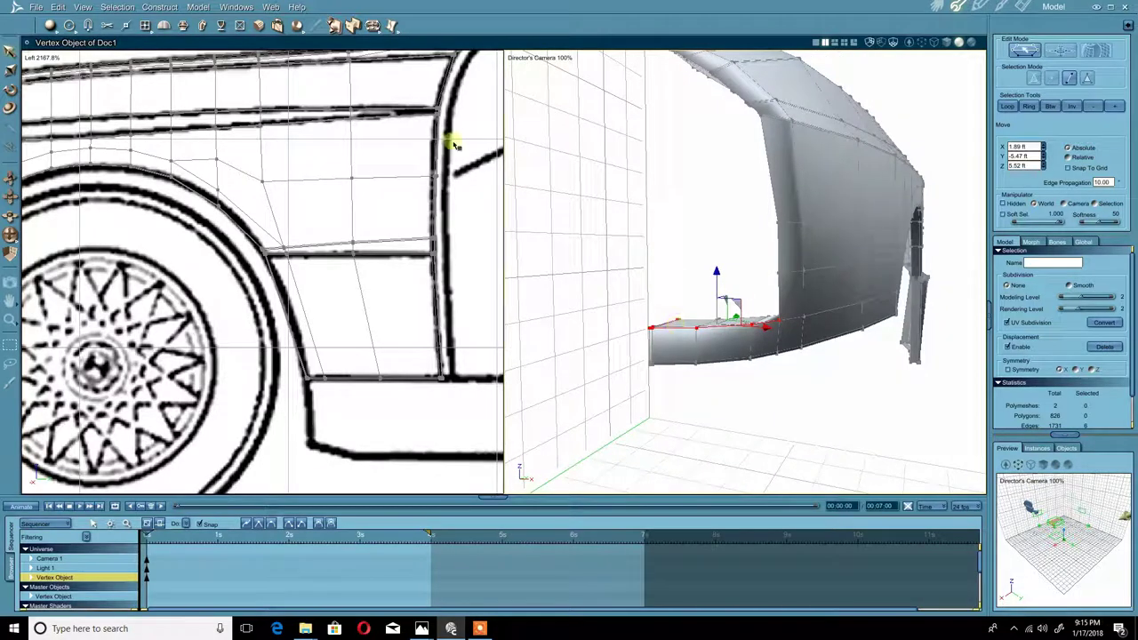
pyautogui.moveTo(378, 33); pyautogui.dragTo(374, 100)
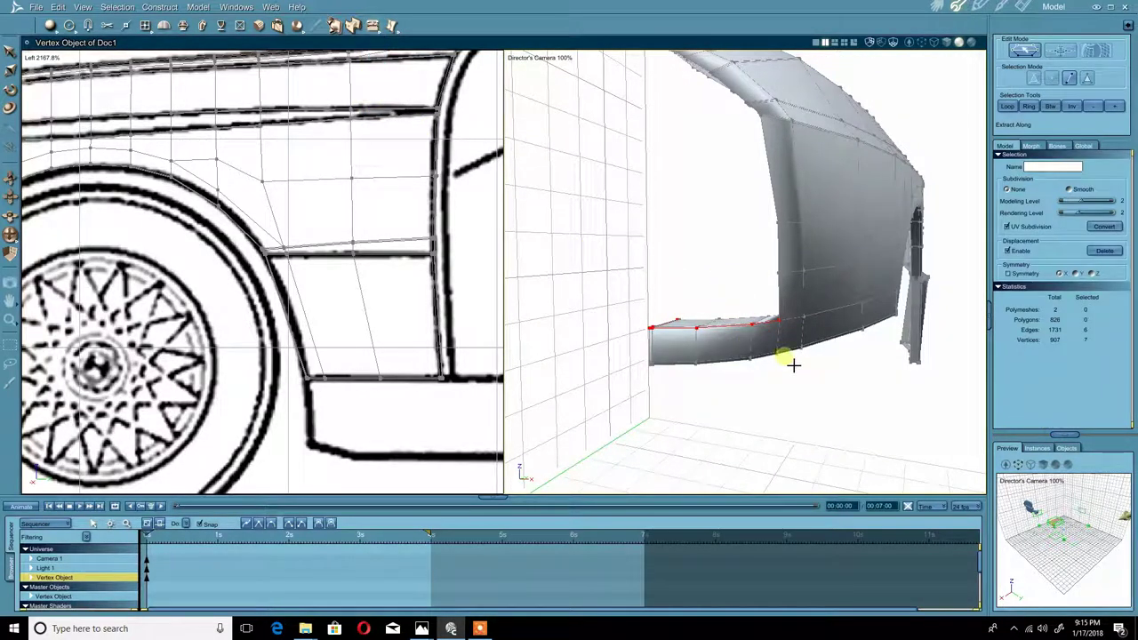
pyautogui.click(749, 312)
pyautogui.moveTo(764, 344); pyautogui.dragTo(749, 330, button='middle')
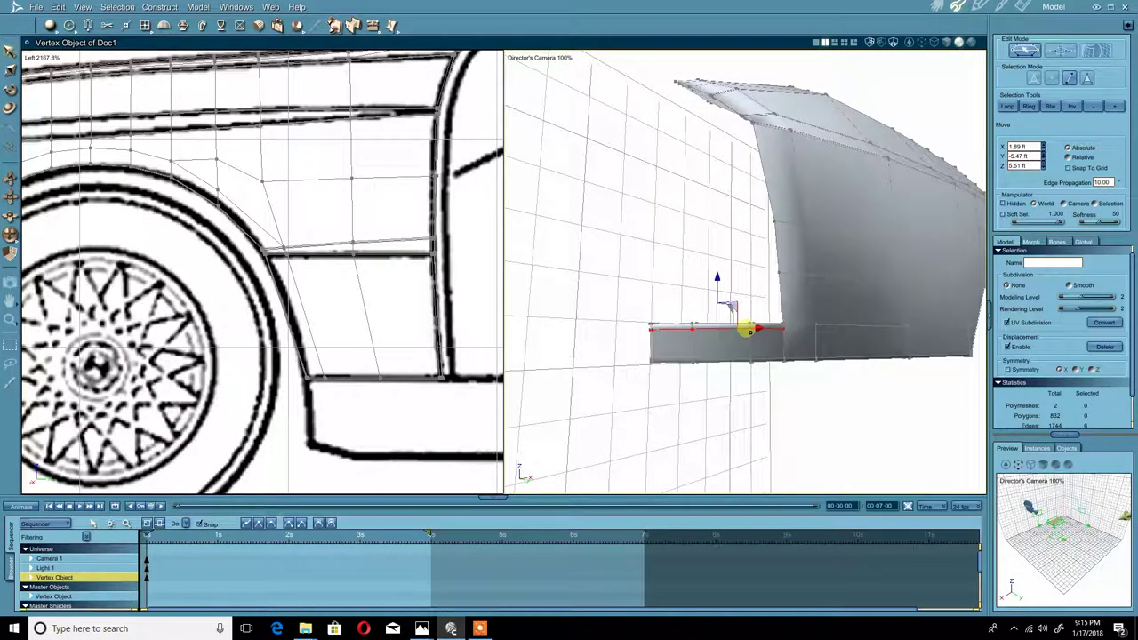
# Step: Link the front strip's inner corner vertex diagonally to the nearby vertex on the fender's bottom edge
pyautogui.click(779, 420)
pyautogui.moveTo(779, 421); pyautogui.dragTo(782, 366, button='middle')
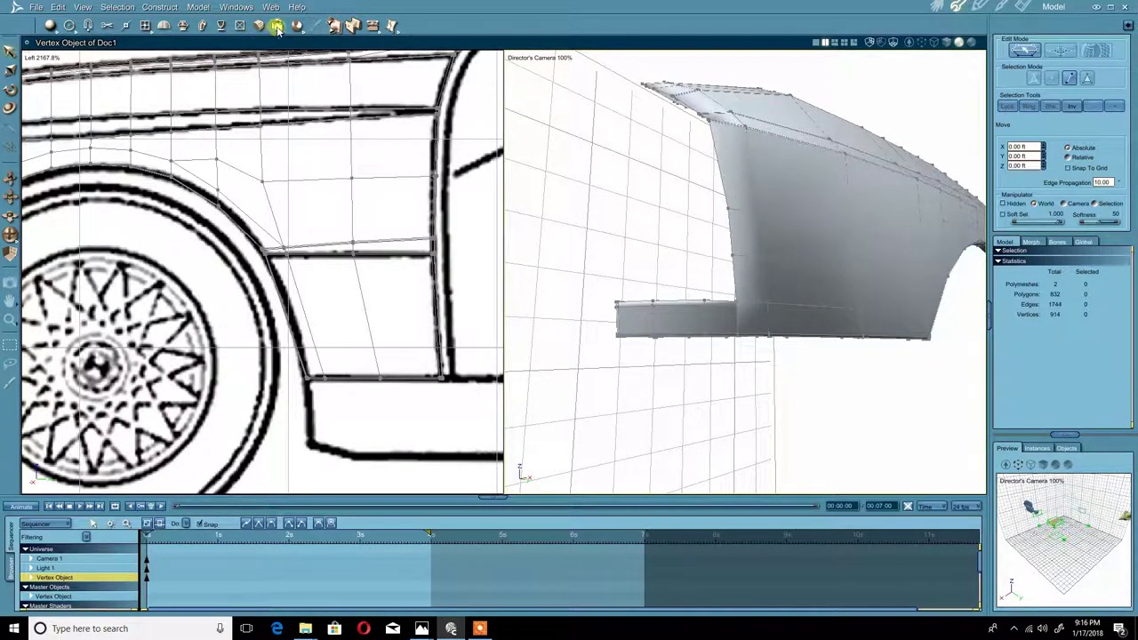
pyautogui.click(146, 27)
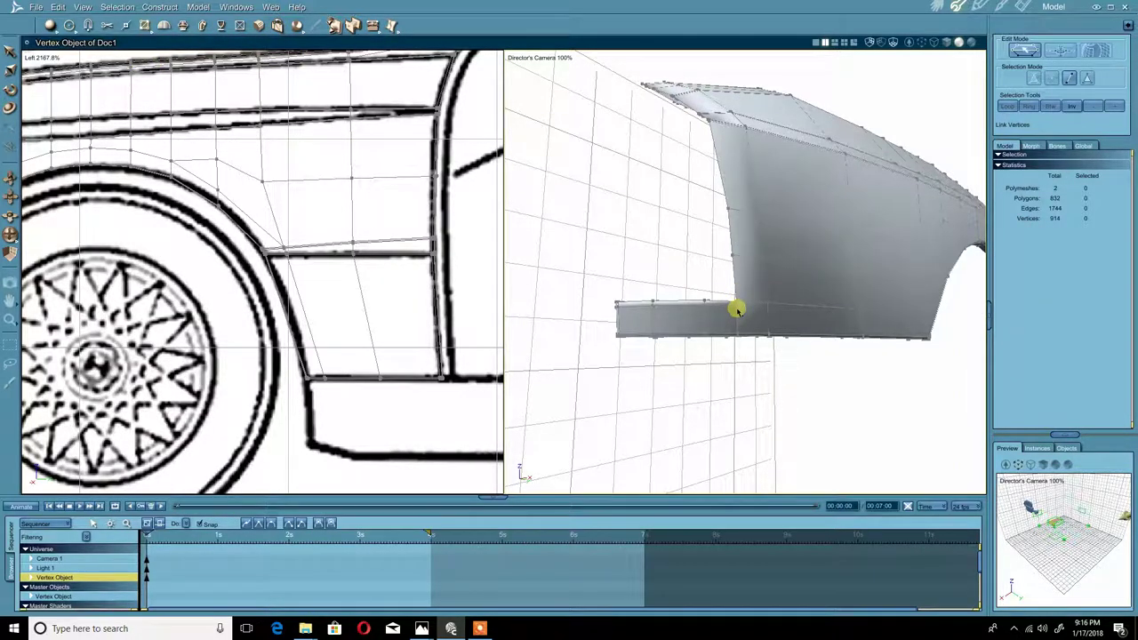
pyautogui.click(770, 334)
pyautogui.moveTo(691, 308); pyautogui.dragTo(646, 305, button='middle')
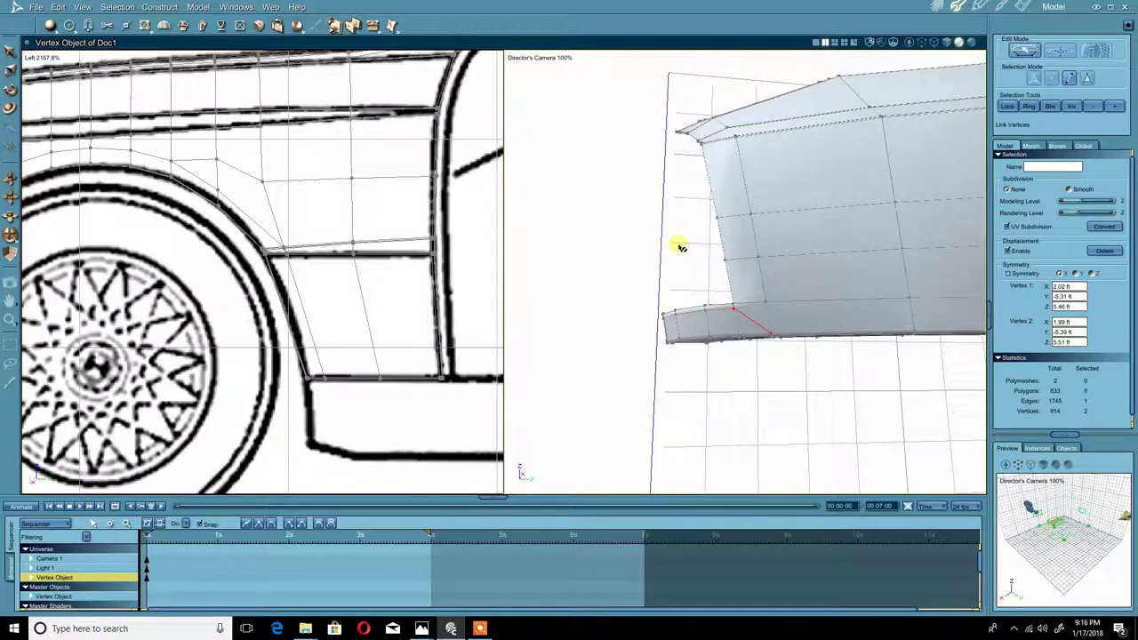
pyautogui.moveTo(679, 246); pyautogui.dragTo(726, 253, button='middle')
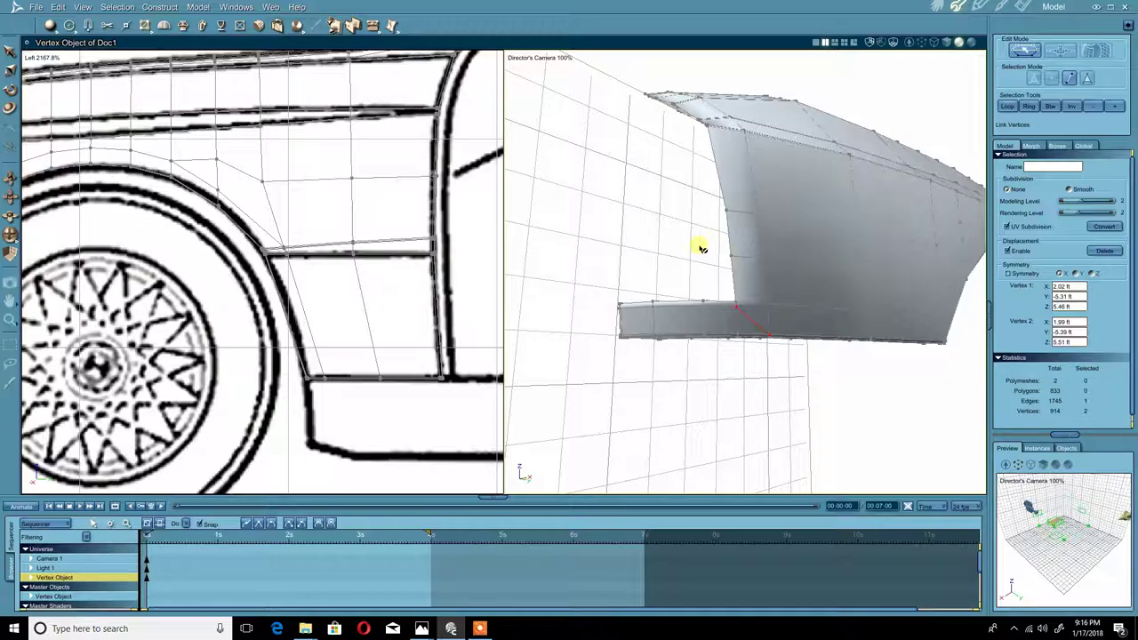
# Step: Undo the last diagonal link and add vertices across the fender's bottom flange just behind the front strip's inner corner
pyautogui.moveTo(733, 313); pyautogui.dragTo(704, 258, button='middle')
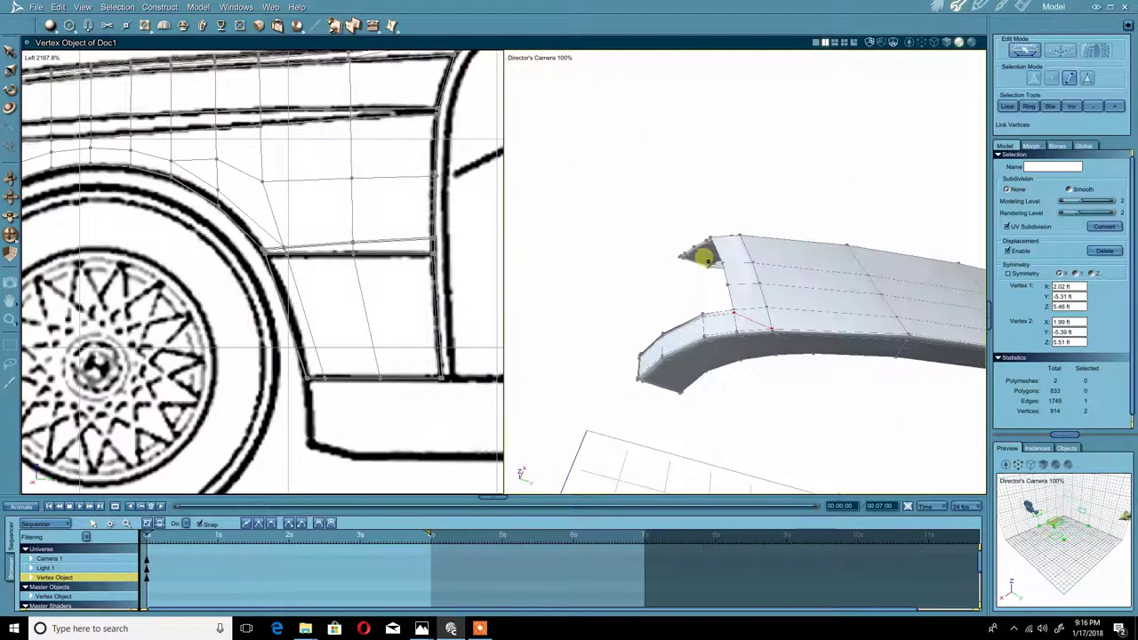
pyautogui.hotkey('ctrl', 'z')
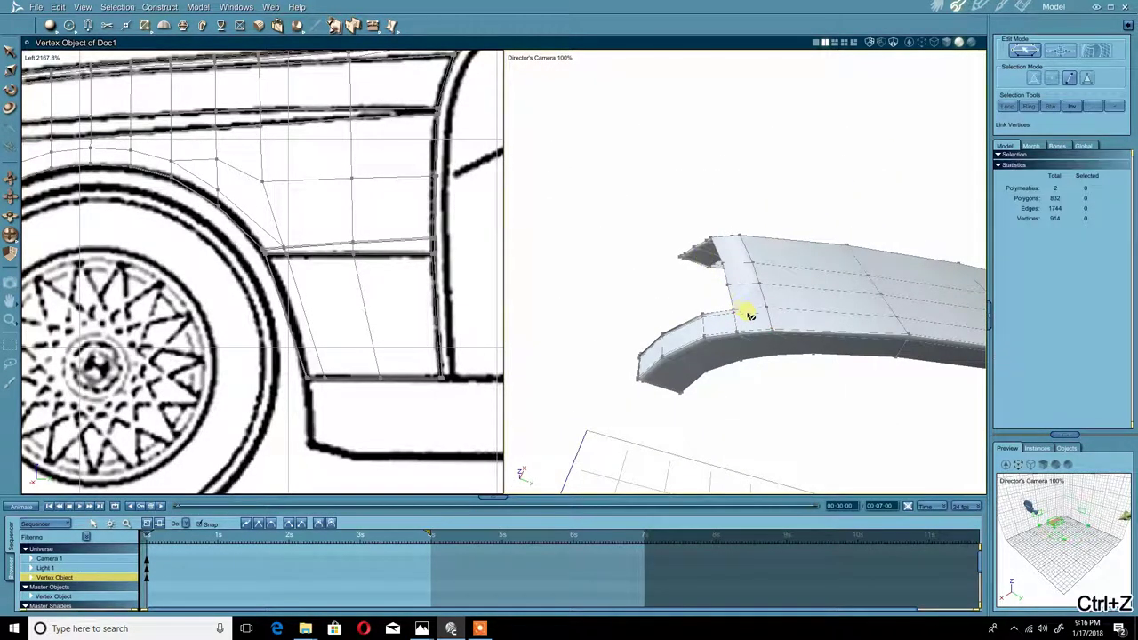
pyautogui.click(127, 25)
pyautogui.click(789, 359)
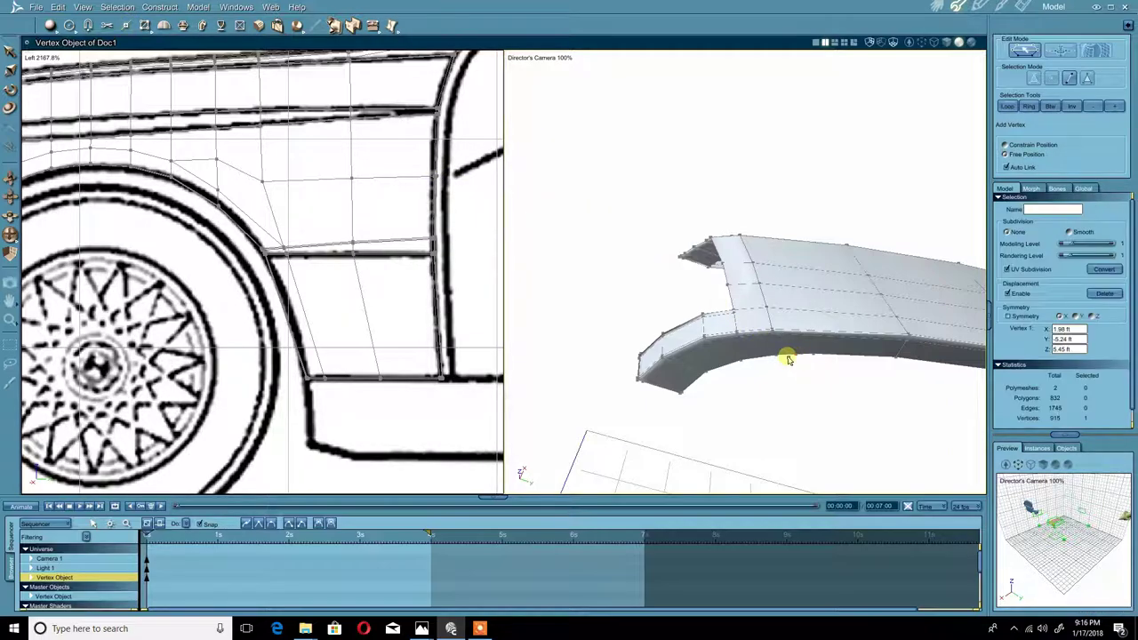
pyautogui.click(754, 331)
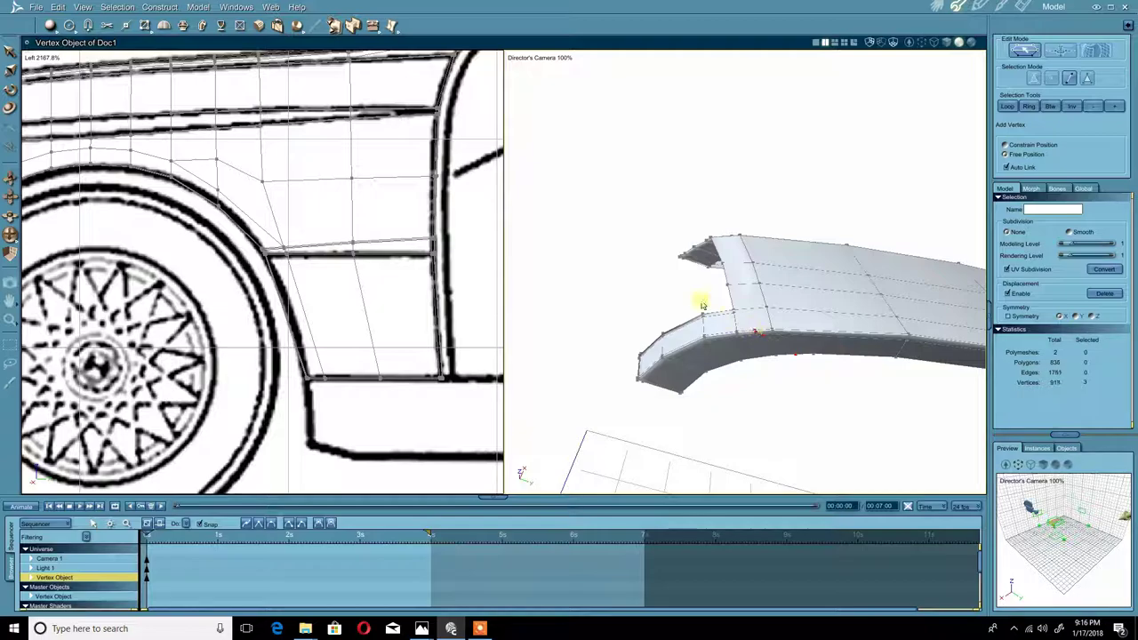
pyautogui.moveTo(702, 305); pyautogui.dragTo(696, 333, button='middle')
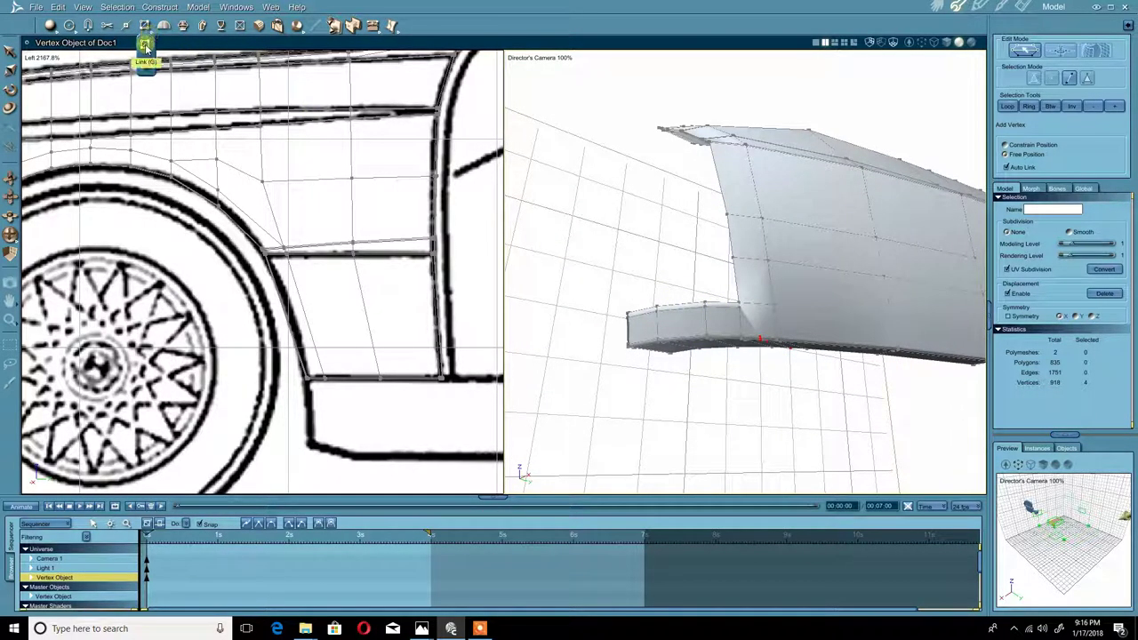
# Step: Link the front strip's inner corner vertex to the new bottom-edge vertex and add a vertex midway along that link
pyautogui.click(145, 26)
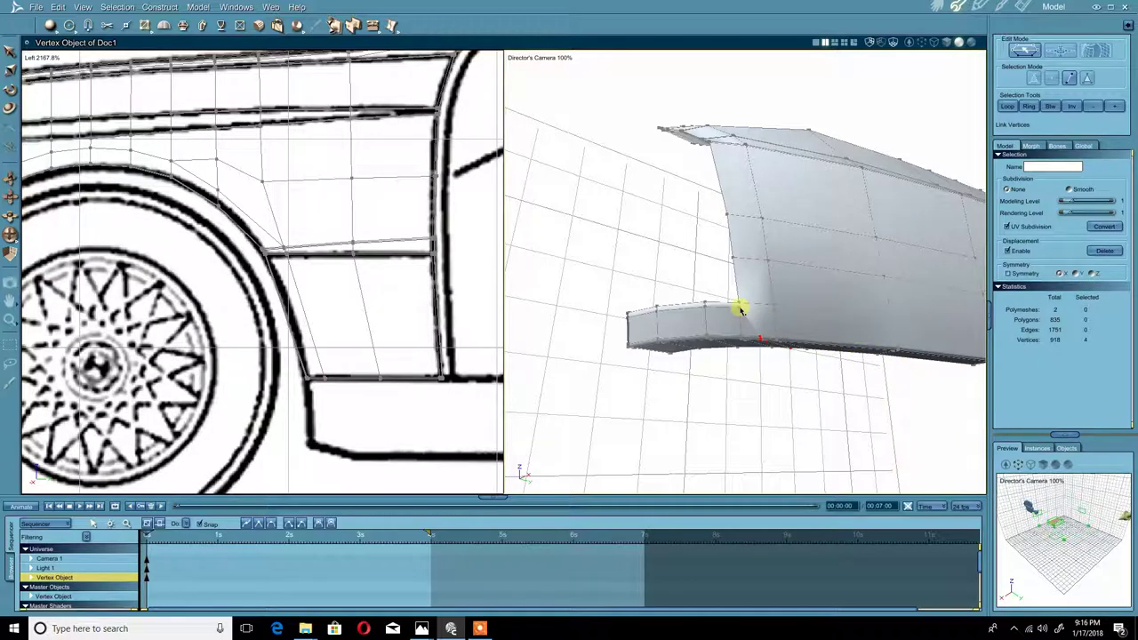
pyautogui.moveTo(779, 326); pyautogui.dragTo(712, 322, button='middle')
pyautogui.click(127, 25)
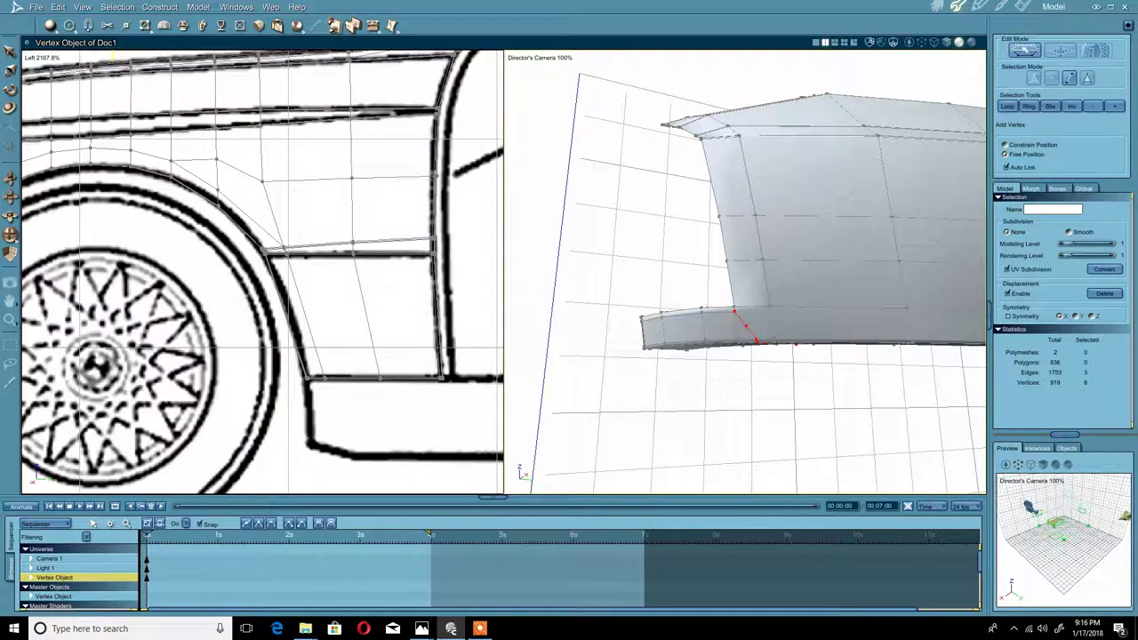
# Step: Link the new midway vertex to the nearest side panel vertex just behind the inner corner
pyautogui.click(145, 25)
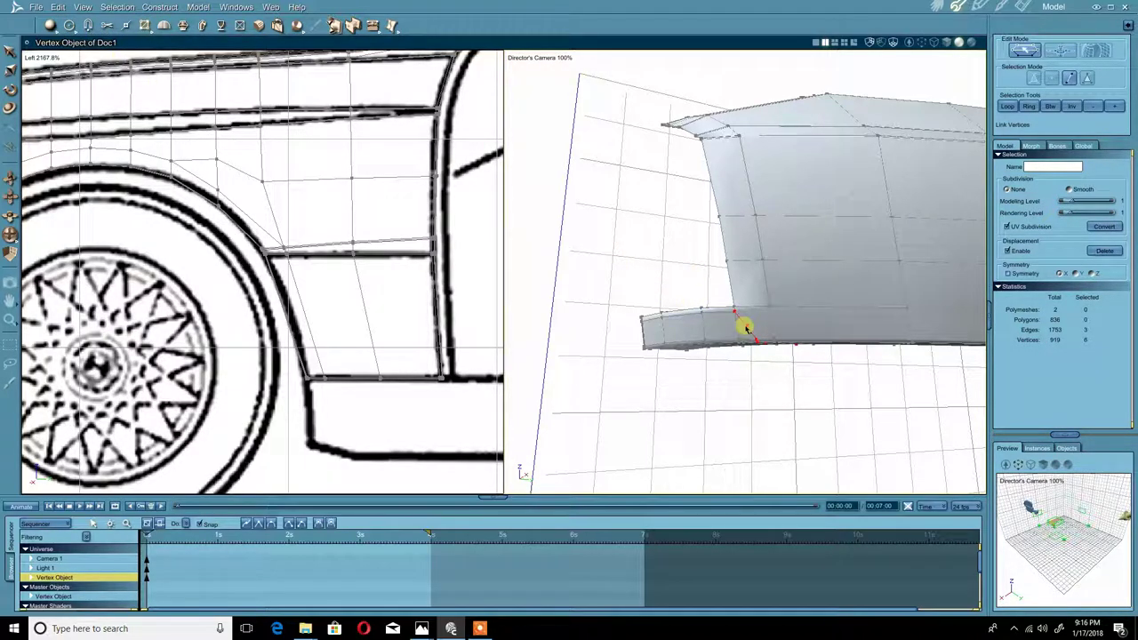
pyautogui.click(770, 308)
pyautogui.moveTo(691, 312); pyautogui.dragTo(714, 318, button='middle')
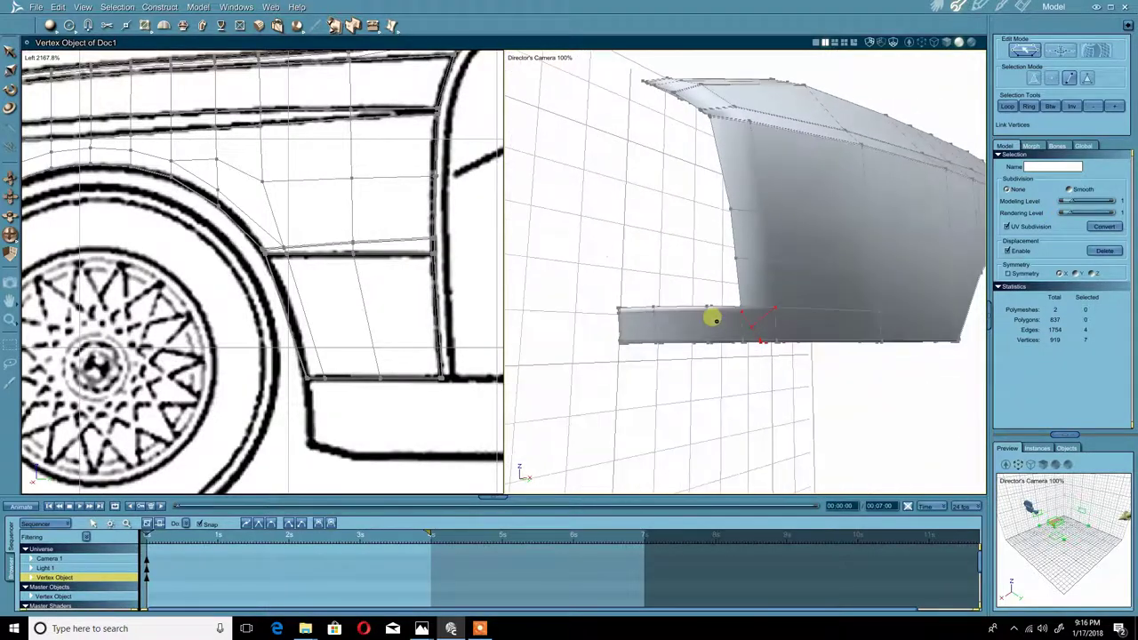
# Step: Preview the inner corner with Smooth subdivision and return the mesh to None
pyautogui.click(1068, 190)
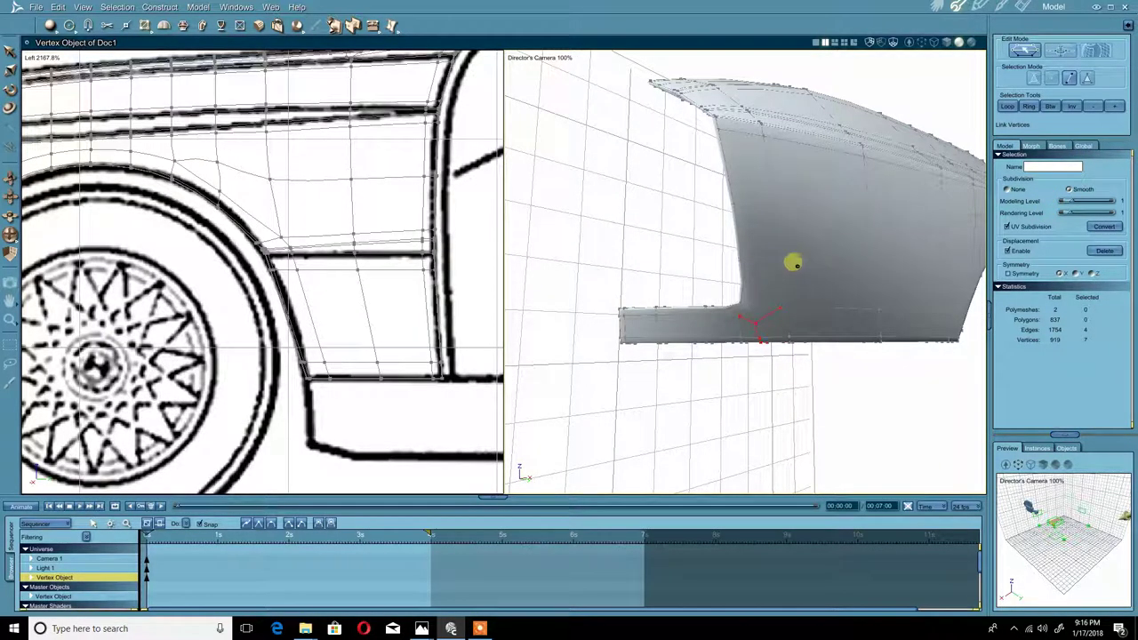
pyautogui.moveTo(795, 262); pyautogui.dragTo(730, 246, button='middle')
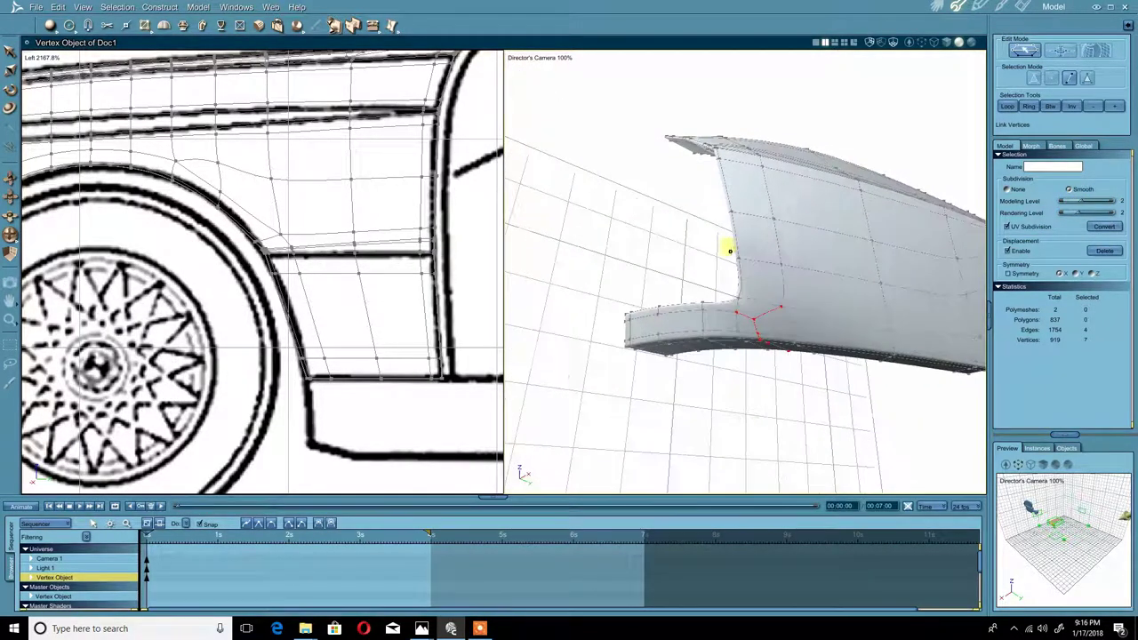
pyautogui.click(1008, 189)
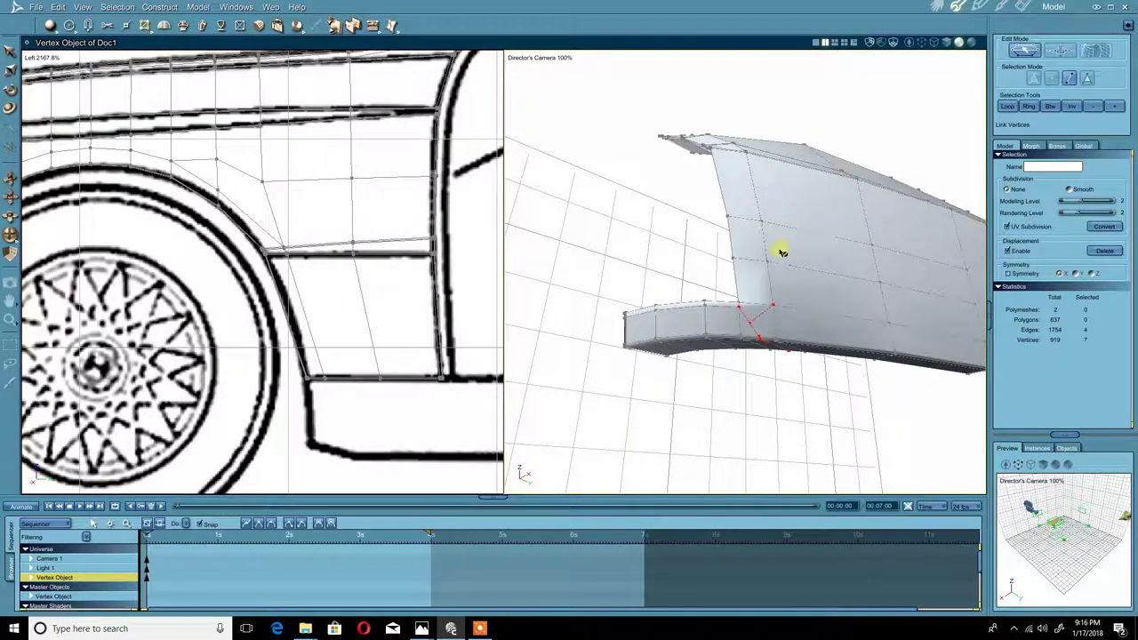
# Step: Move the junction vertex below the front strip's inner corner to X 2.01 ft, Y -5.35 ft, Z 5.50 ft
pyautogui.rightClick(780, 247)
pyautogui.click(769, 250)
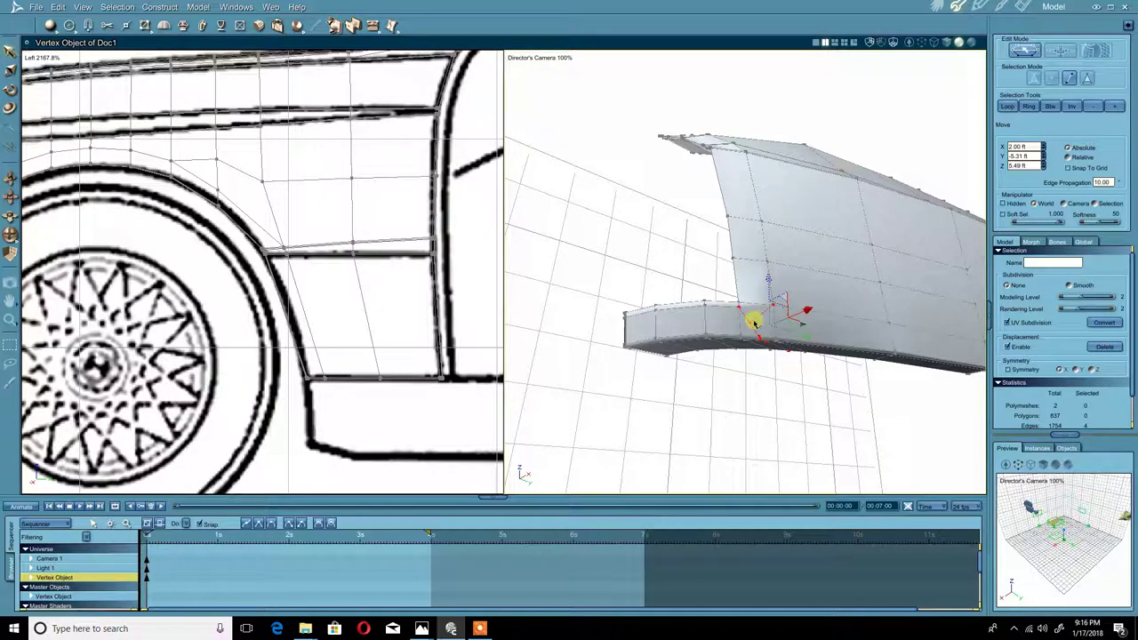
pyautogui.rightClick(755, 320)
pyautogui.click(738, 311)
pyautogui.click(756, 396)
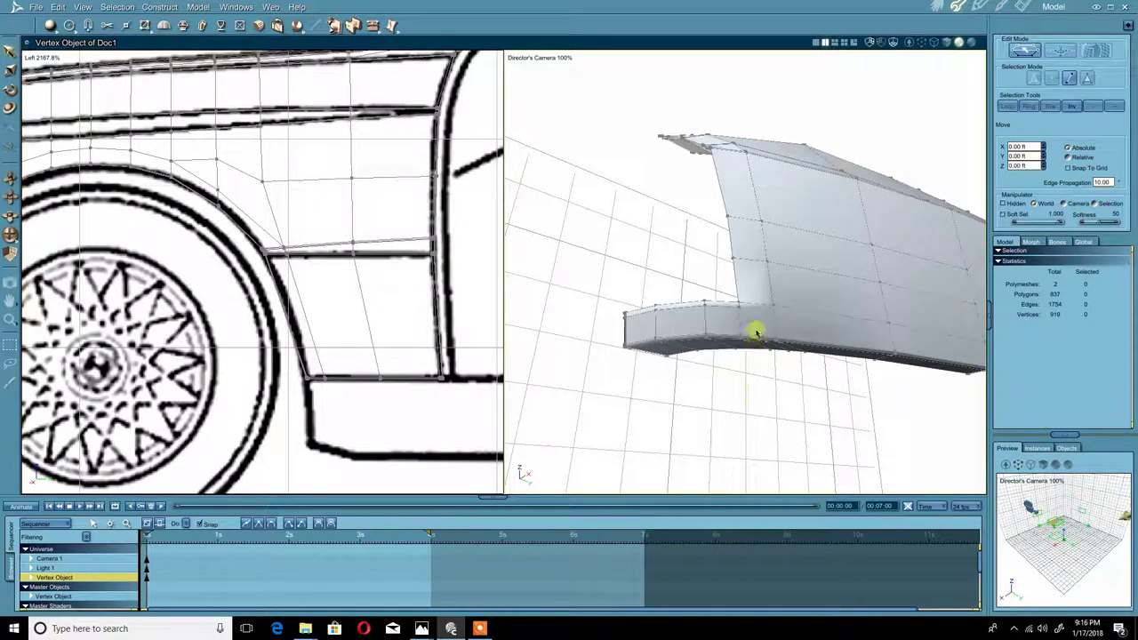
pyautogui.click(754, 324)
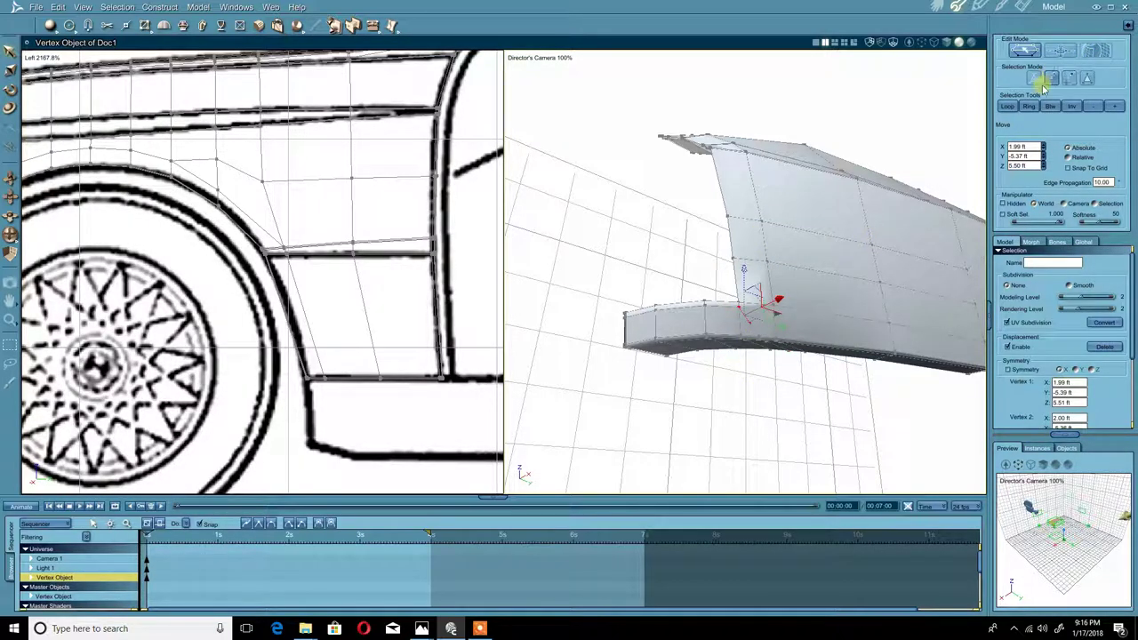
pyautogui.click(749, 327)
pyautogui.click(752, 325)
pyautogui.moveTo(751, 326)
pyautogui.mouseDown(button='middle')
pyautogui.moveTo(792, 296)
pyautogui.moveTo(751, 320)
pyautogui.moveTo(761, 327)
pyautogui.moveTo(779, 307)
pyautogui.moveTo(782, 260)
pyautogui.moveTo(766, 231)
pyautogui.moveTo(760, 321)
pyautogui.mouseUp(button='middle')
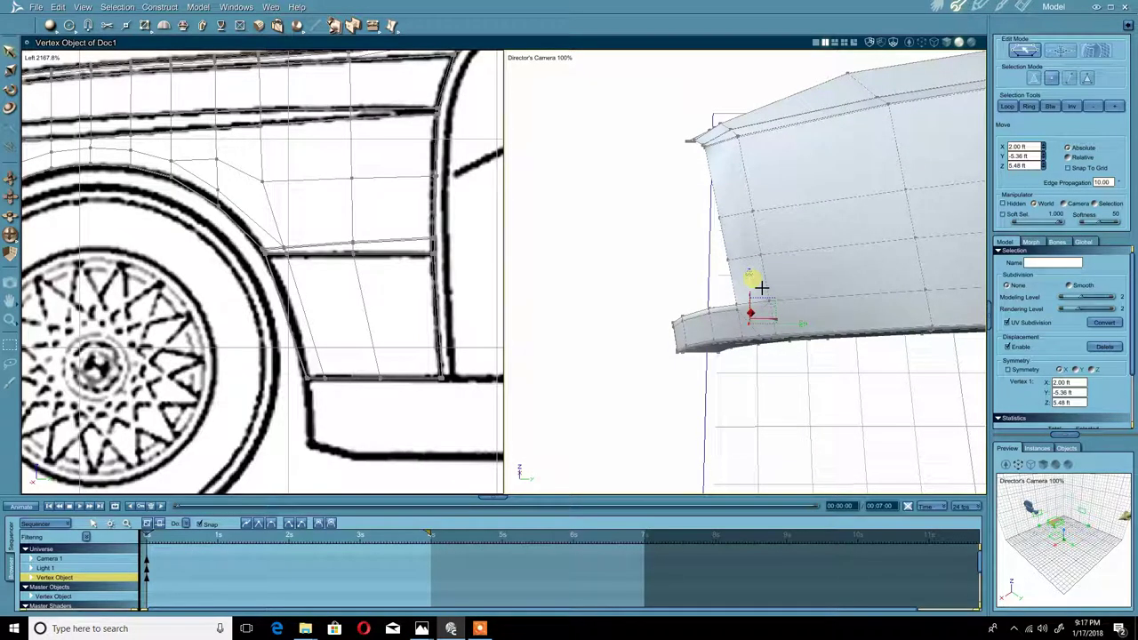
pyautogui.moveTo(762, 281)
pyautogui.mouseDown()
pyautogui.moveTo(780, 310)
pyautogui.moveTo(776, 349)
pyautogui.moveTo(762, 292)
pyautogui.moveTo(790, 251)
pyautogui.moveTo(813, 294)
pyautogui.moveTo(855, 327)
pyautogui.moveTo(816, 344)
pyautogui.moveTo(767, 278)
pyautogui.mouseUp()
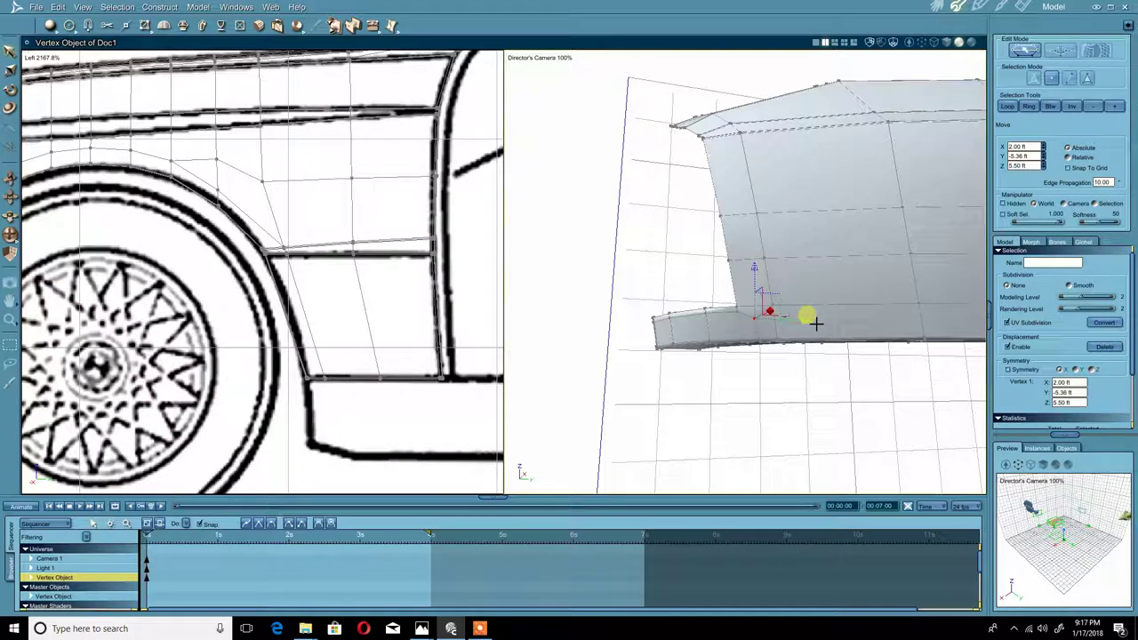
pyautogui.moveTo(816, 324); pyautogui.dragTo(757, 283)
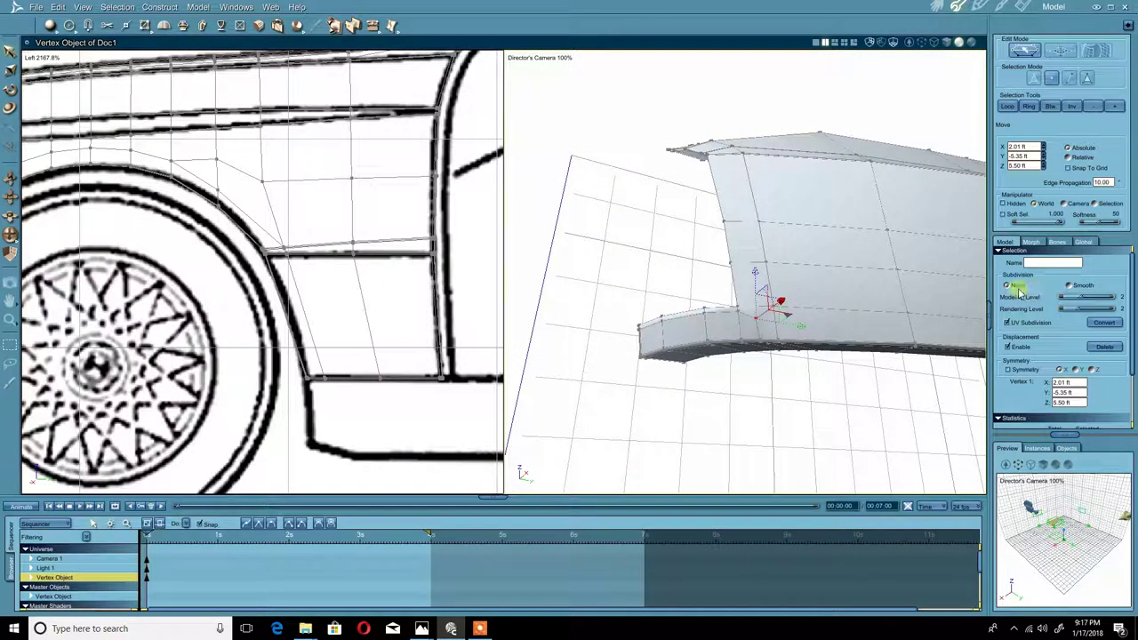
# Step: Set the fender mesh's subdivision to Smooth and inspect the reworked inner corner
pyautogui.click(1069, 285)
pyautogui.moveTo(836, 338); pyautogui.dragTo(816, 303)
pyautogui.moveTo(801, 250); pyautogui.dragTo(726, 337)
pyautogui.moveTo(686, 366); pyautogui.dragTo(747, 341, button='middle')
# Step: Try Move Along on the edge loop crossing the front strip beside the inner corner
pyautogui.rightClick(789, 361)
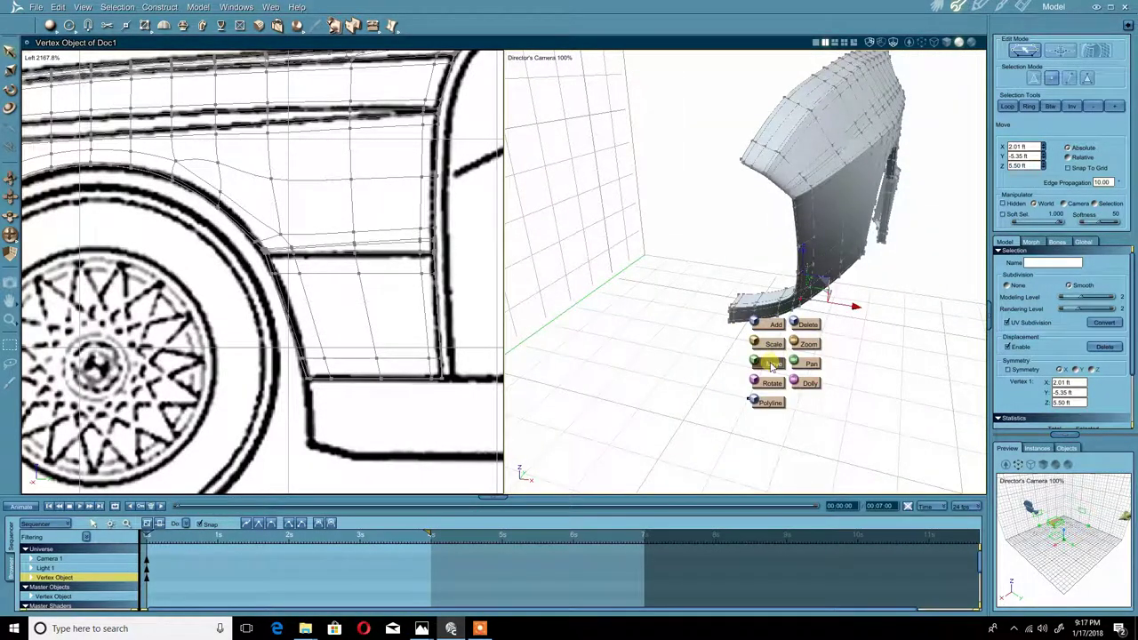
pyautogui.click(772, 365)
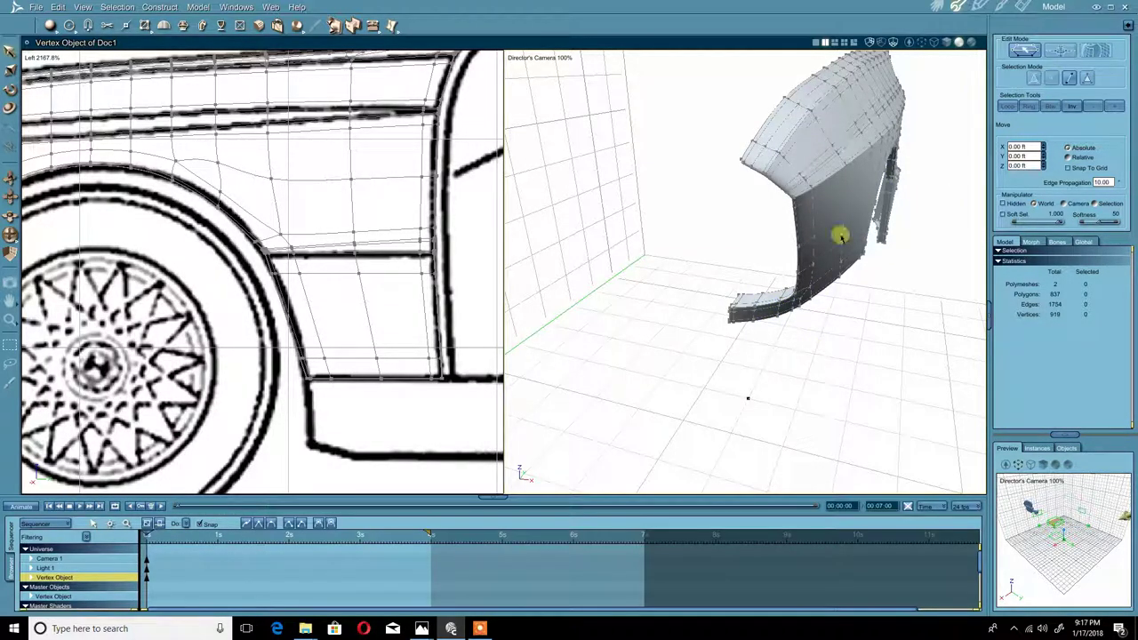
pyautogui.click(778, 309)
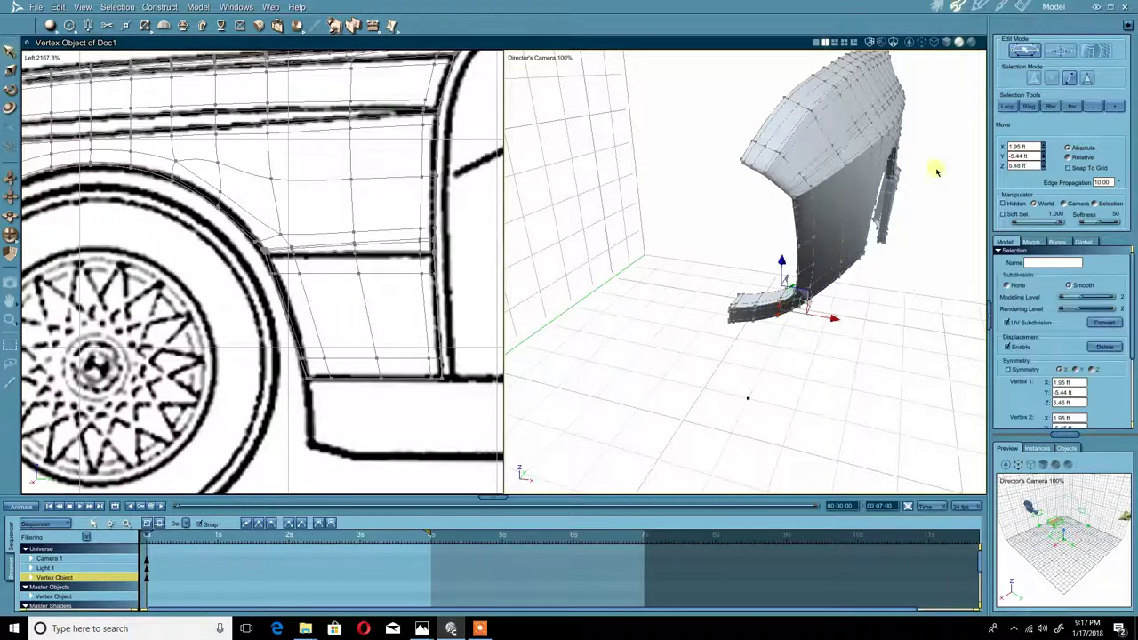
pyautogui.click(1013, 111)
pyautogui.moveTo(763, 281); pyautogui.dragTo(828, 285, button='middle')
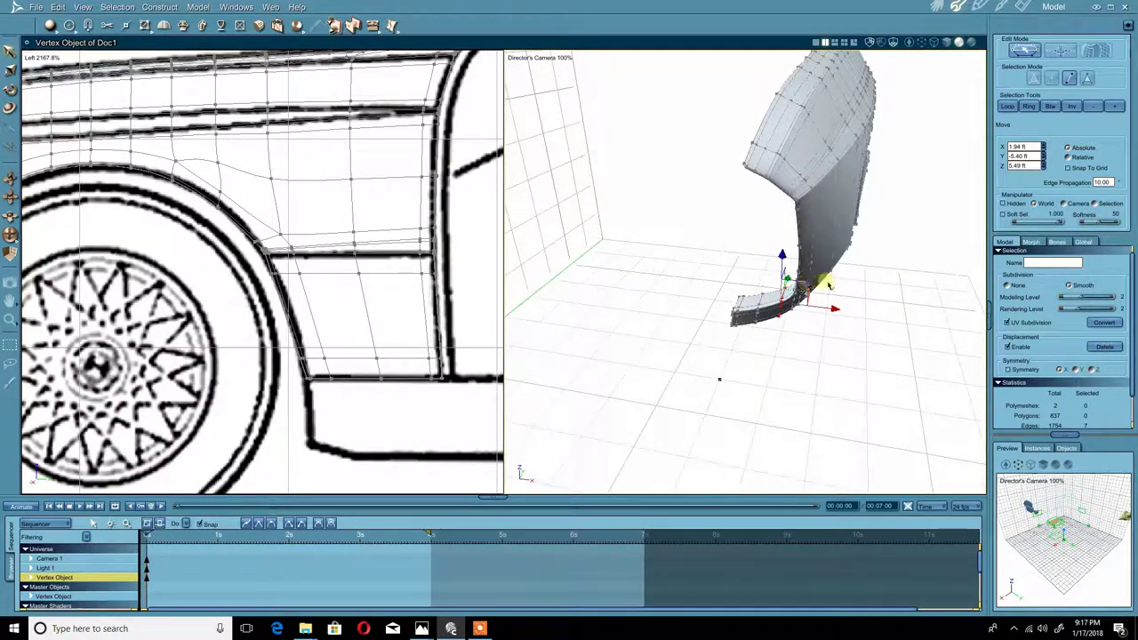
pyautogui.click(380, 31)
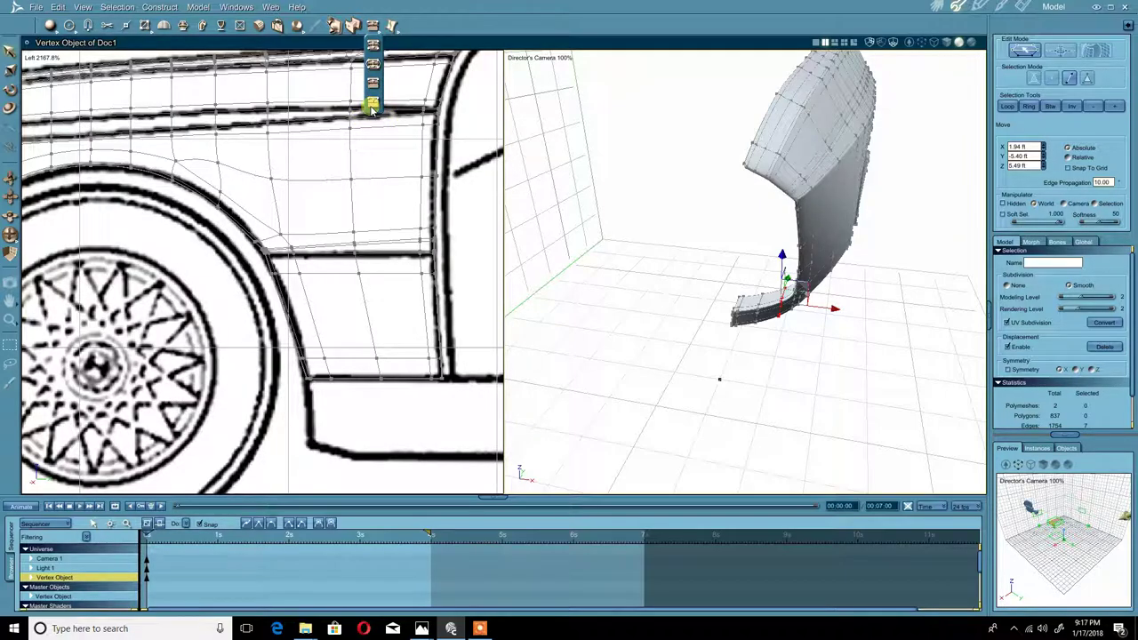
pyautogui.click(372, 106)
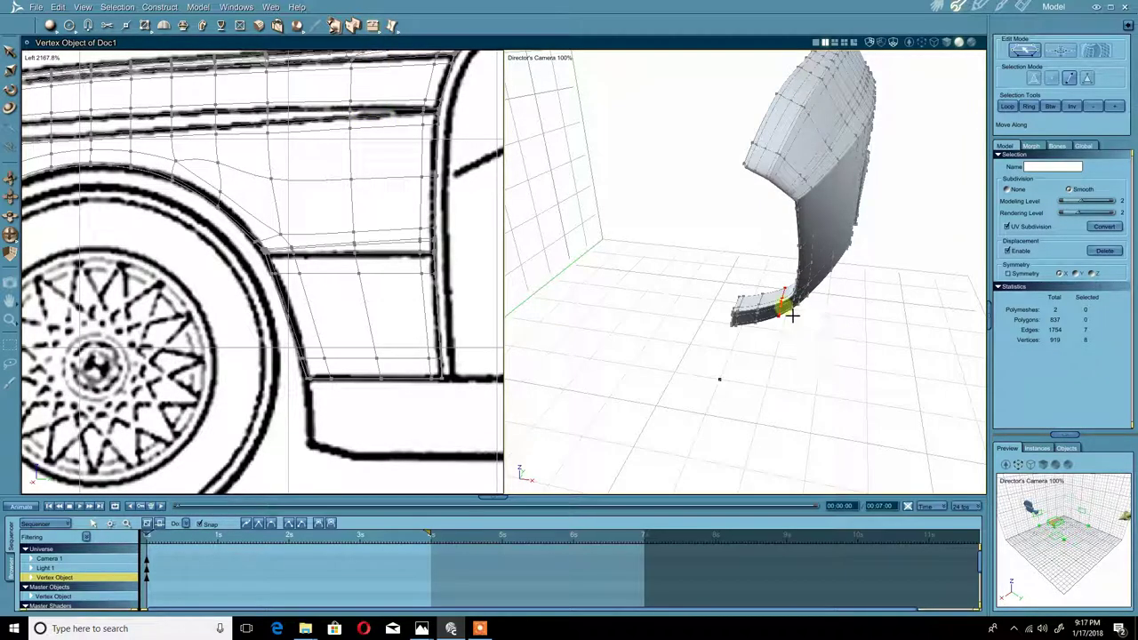
pyautogui.press('Escape')
pyautogui.moveTo(801, 312); pyautogui.dragTo(757, 353, button='middle')
# Step: Select the horizontal edge loop low on the front side panel and remove its rear edges from the selection
pyautogui.click(811, 271)
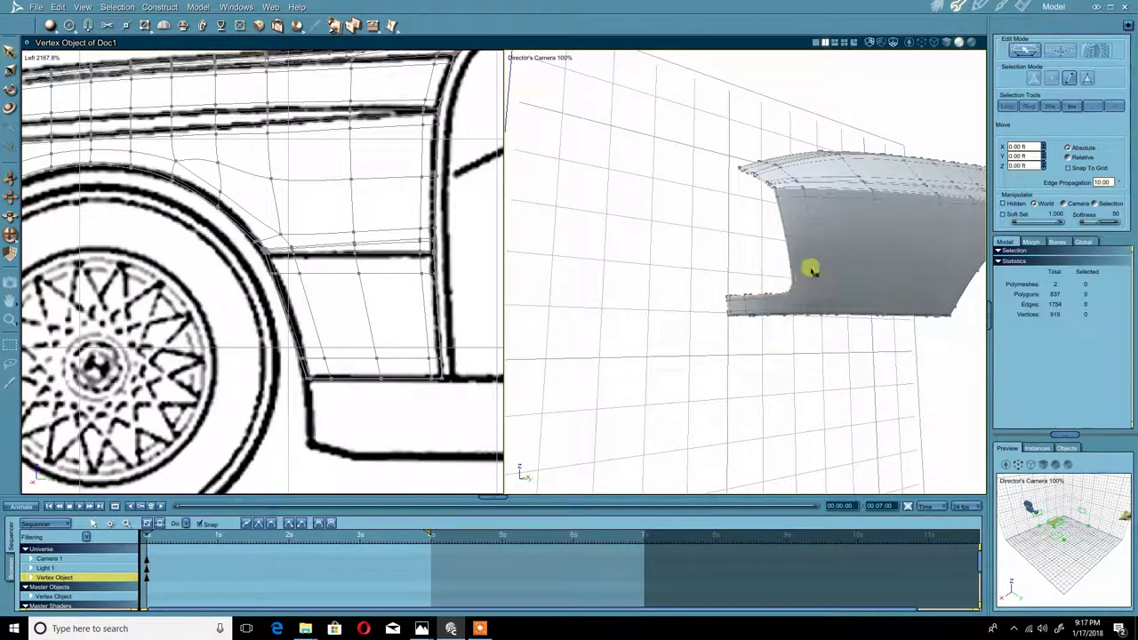
pyautogui.click(804, 264)
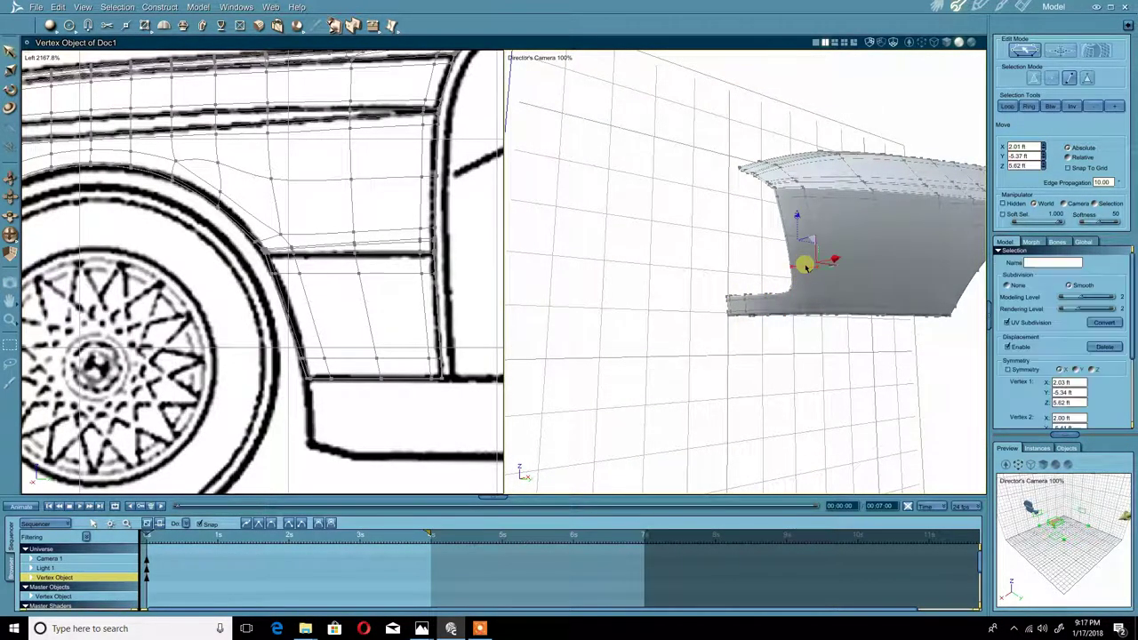
pyautogui.moveTo(712, 308); pyautogui.dragTo(735, 300, button='middle')
pyautogui.click(1006, 107)
pyautogui.moveTo(839, 199); pyautogui.dragTo(777, 228, button='middle')
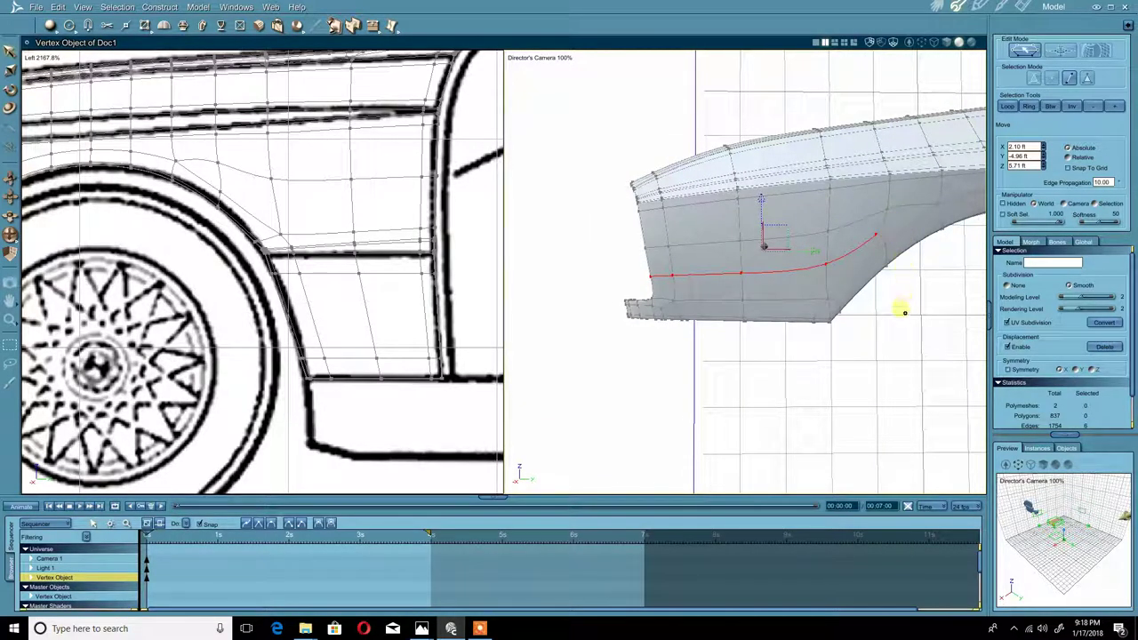
pyautogui.keyDown('shift'); pyautogui.moveTo(925, 352); pyautogui.dragTo(798, 168); pyautogui.keyUp('shift')
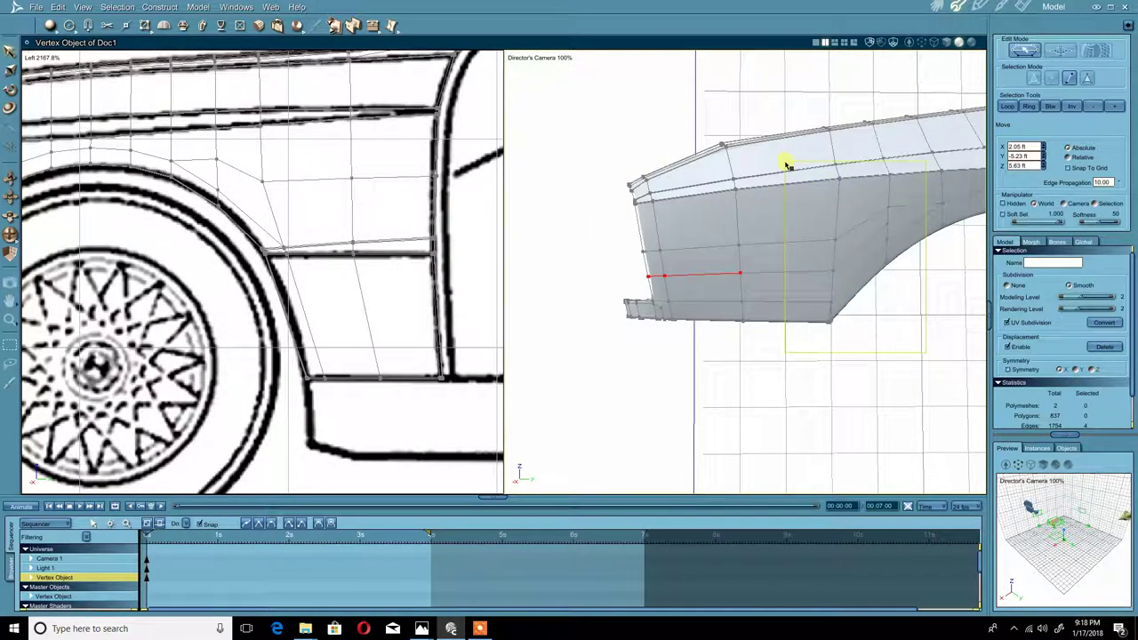
pyautogui.moveTo(787, 166); pyautogui.dragTo(630, 198, button='middle')
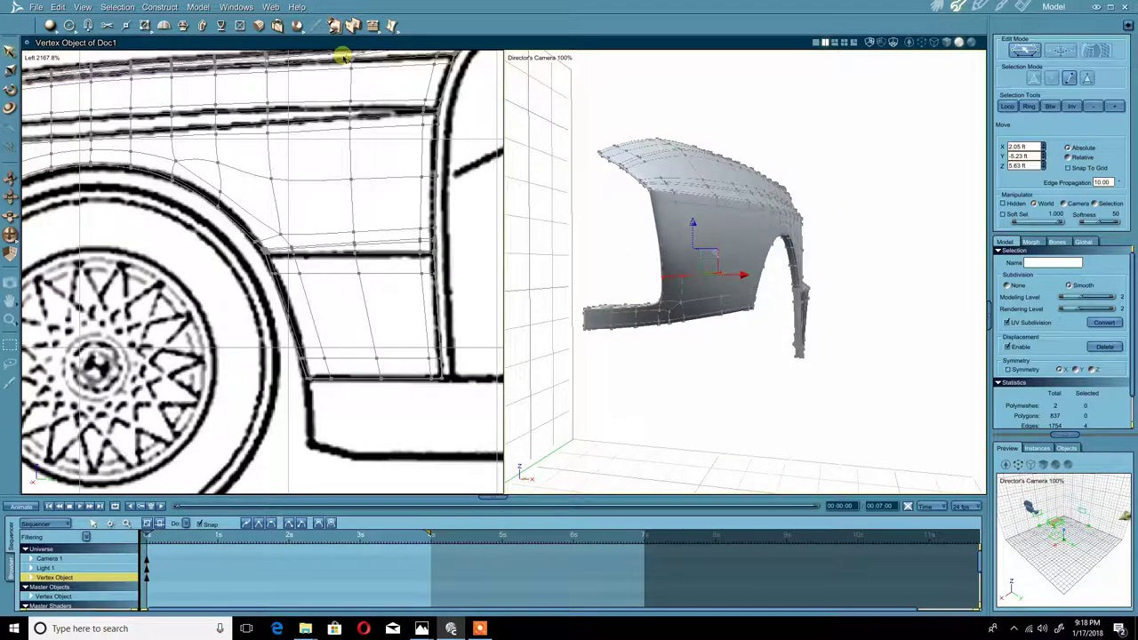
# Step: Try to shift the side panel's selected horizontal edges with Move Along and undo the change
pyautogui.click(357, 25)
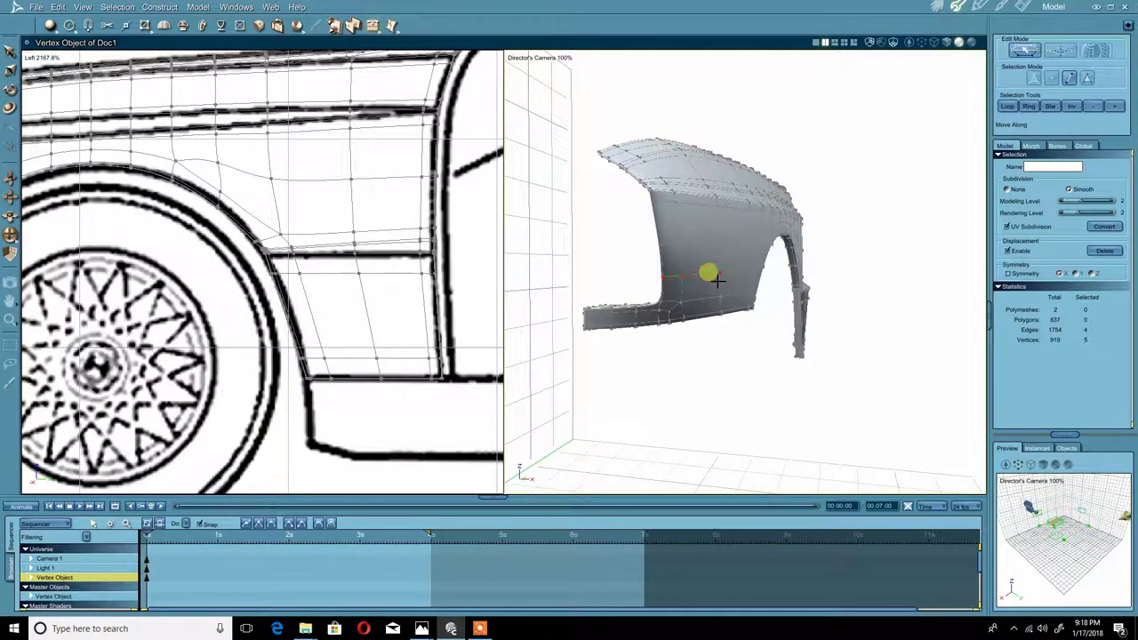
pyautogui.click(715, 258)
pyautogui.moveTo(709, 255); pyautogui.dragTo(649, 285, button='middle')
pyautogui.hotkey('ctrl', 'z')
pyautogui.hotkey('ctrl', 'z')
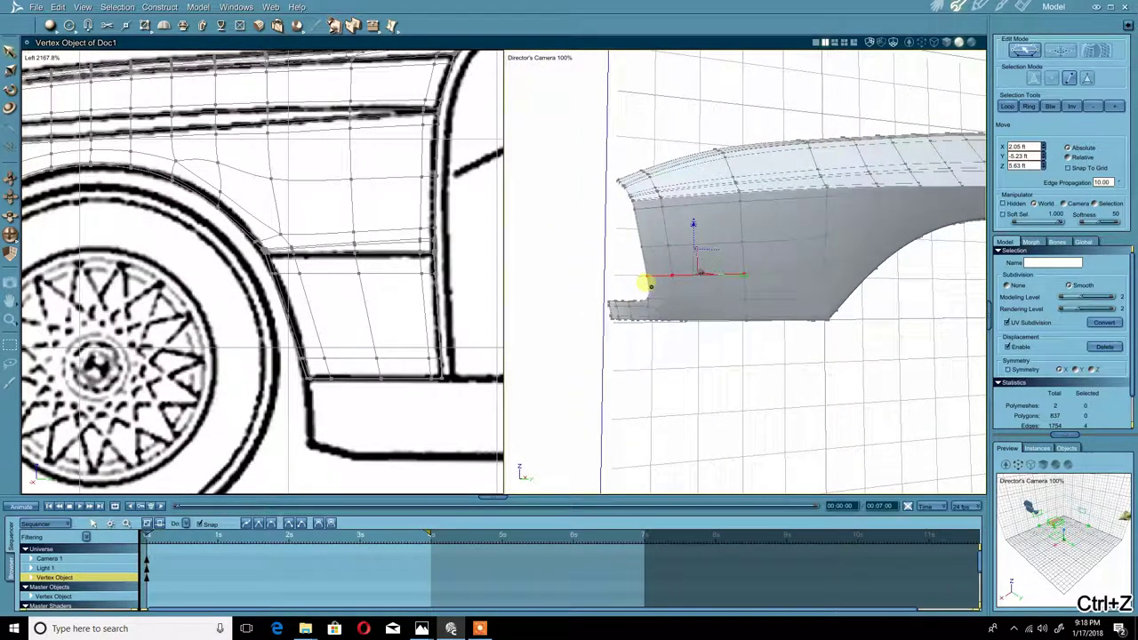
# Step: Clear the edge selection and examine the whole smoothed fender from the front and side
pyautogui.moveTo(747, 316); pyautogui.dragTo(677, 302, button='middle')
pyautogui.click(852, 166)
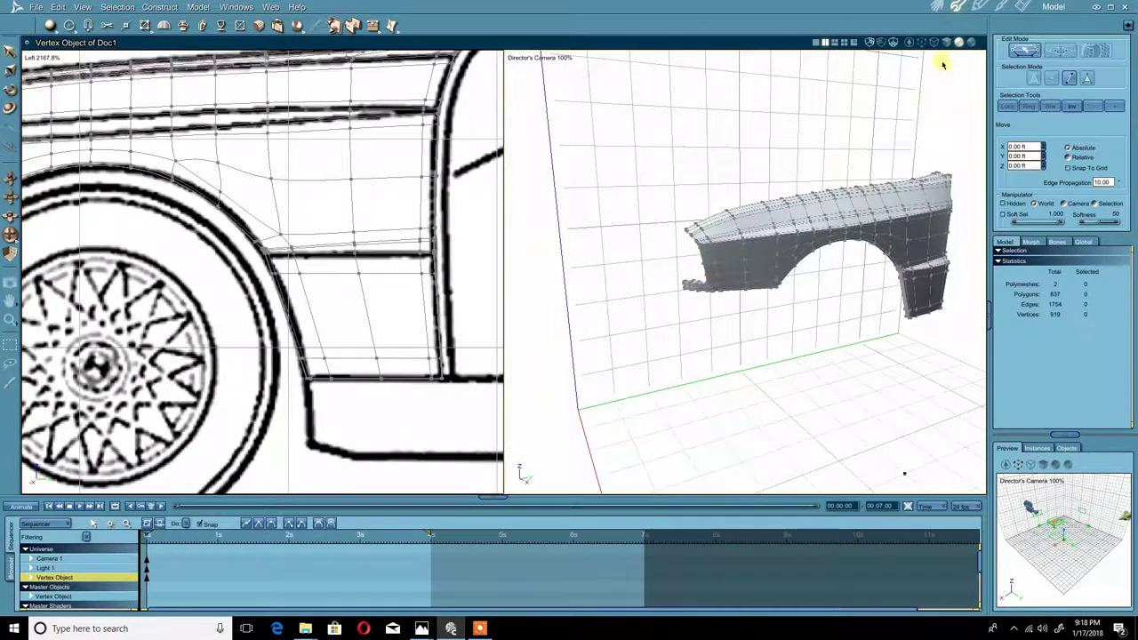
pyautogui.moveTo(841, 191); pyautogui.dragTo(762, 306, button='middle')
pyautogui.click(480, 629)
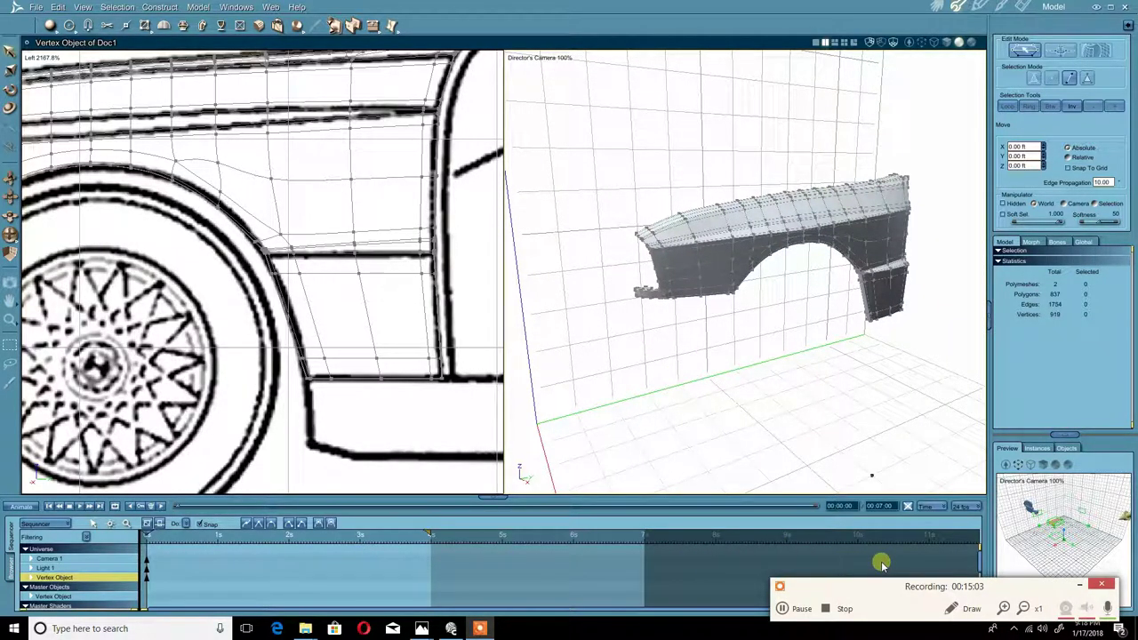
pyautogui.moveTo(732, 242)
pyautogui.mouseDown(button='middle')
pyautogui.moveTo(697, 228)
pyautogui.moveTo(745, 198)
pyautogui.moveTo(763, 222)
pyautogui.moveTo(604, 247)
pyautogui.moveTo(744, 254)
pyautogui.mouseUp(button='middle')
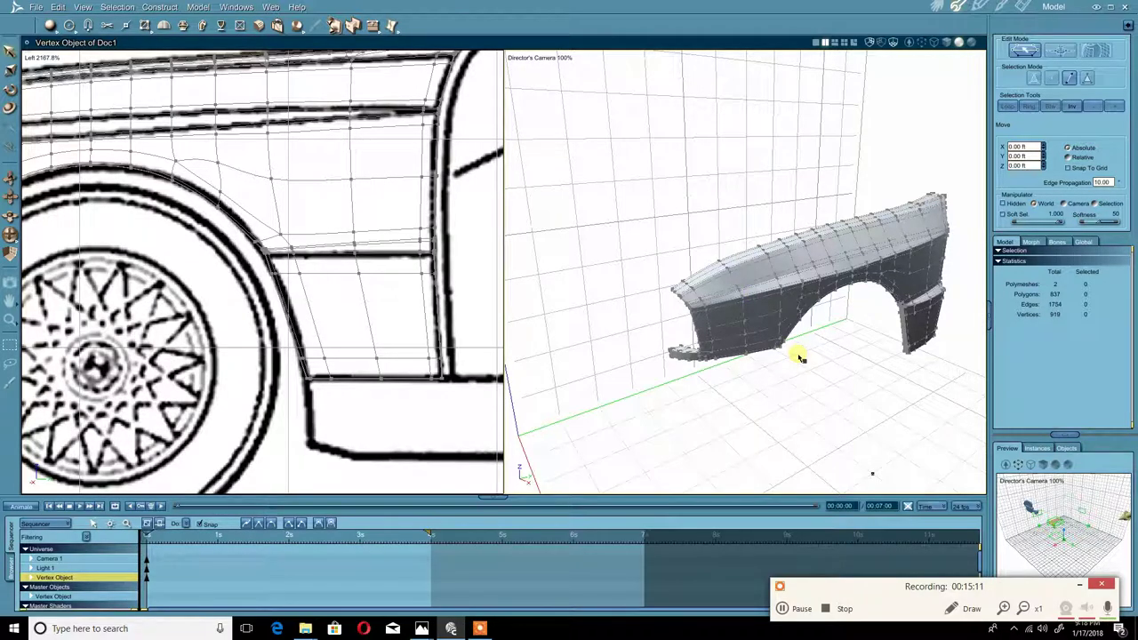
pyautogui.click(58, 7)
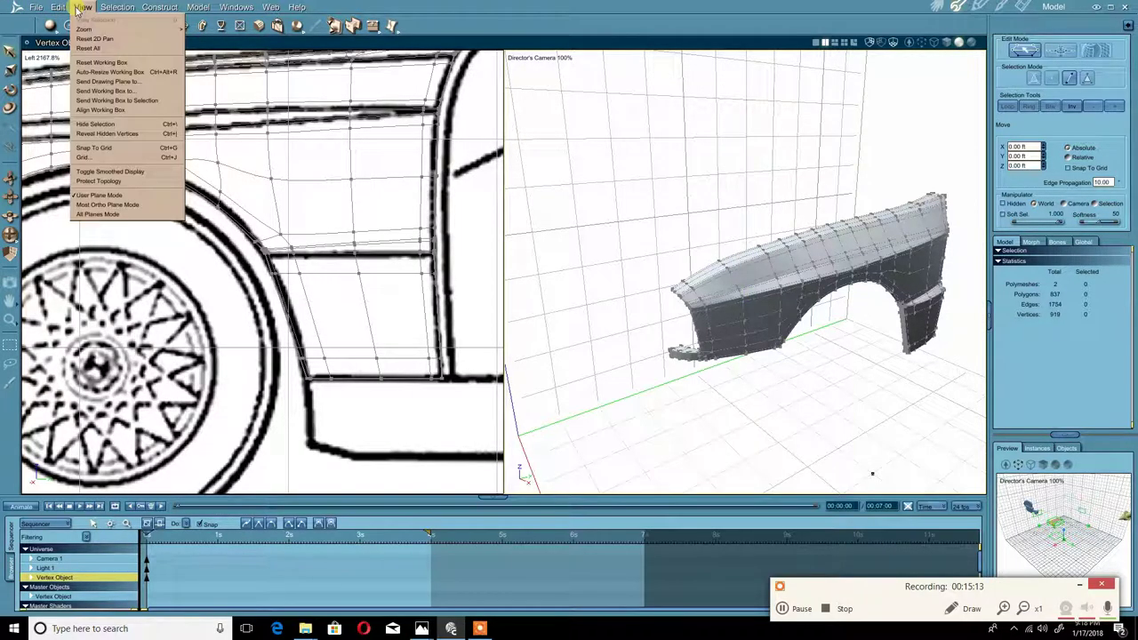
# Step: Reveal the hidden hood mesh and view its seam along the fender's upper edge up close
pyautogui.click(89, 131)
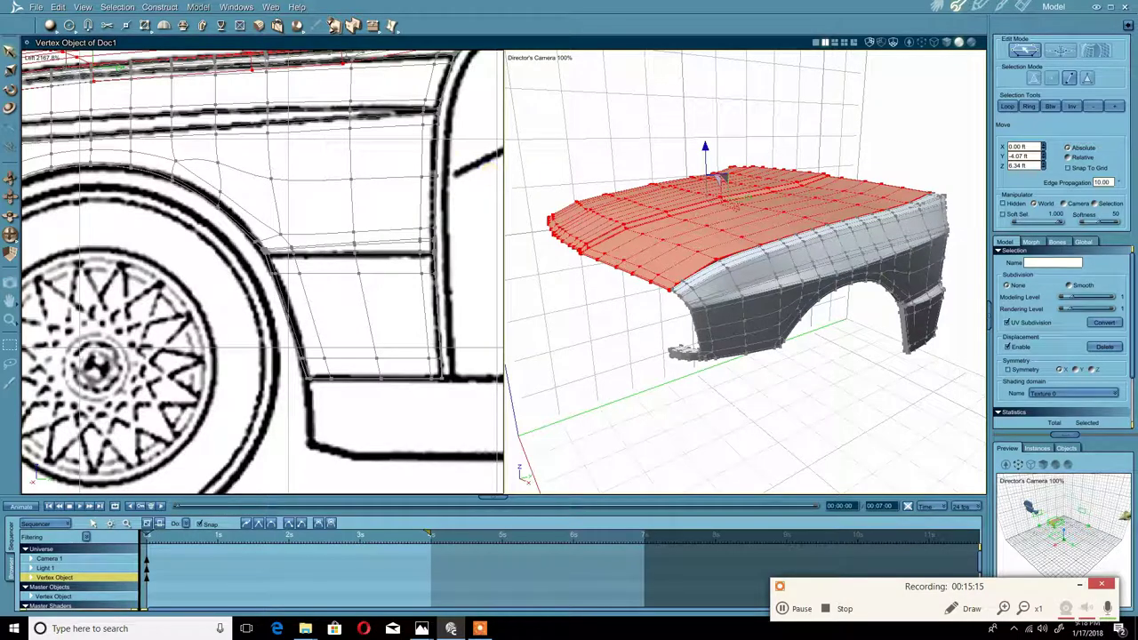
pyautogui.click(81, 7)
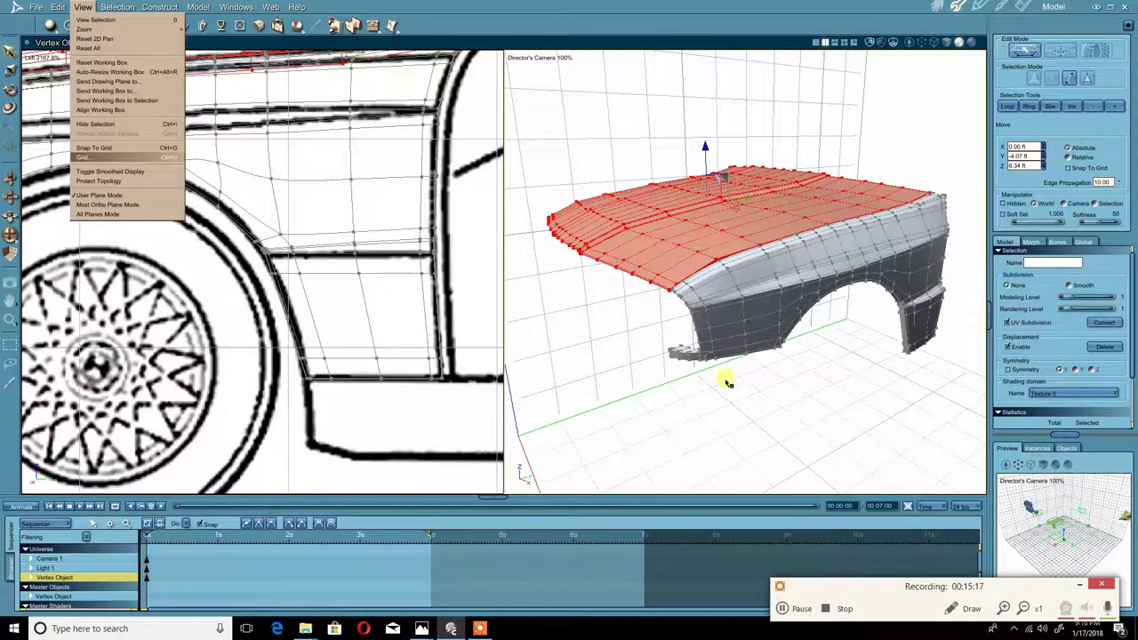
pyautogui.moveTo(728, 382); pyautogui.dragTo(718, 276, button='middle')
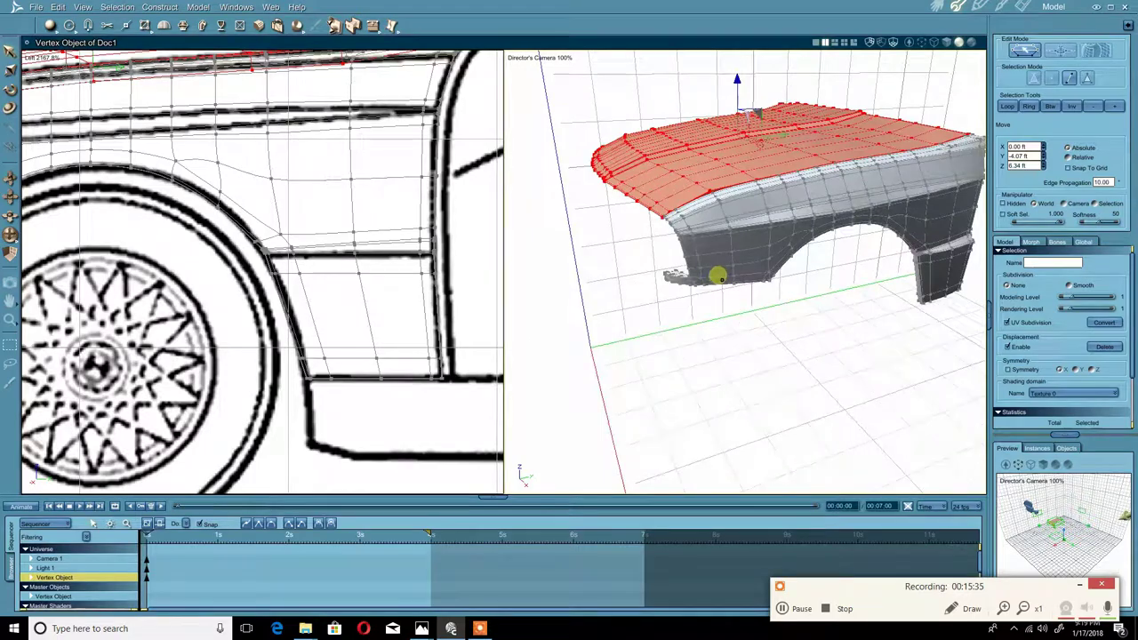
pyautogui.moveTo(763, 186); pyautogui.dragTo(739, 223, button='middle')
pyautogui.scroll(2, 737, 222)
pyautogui.scroll(4, 736, 220)
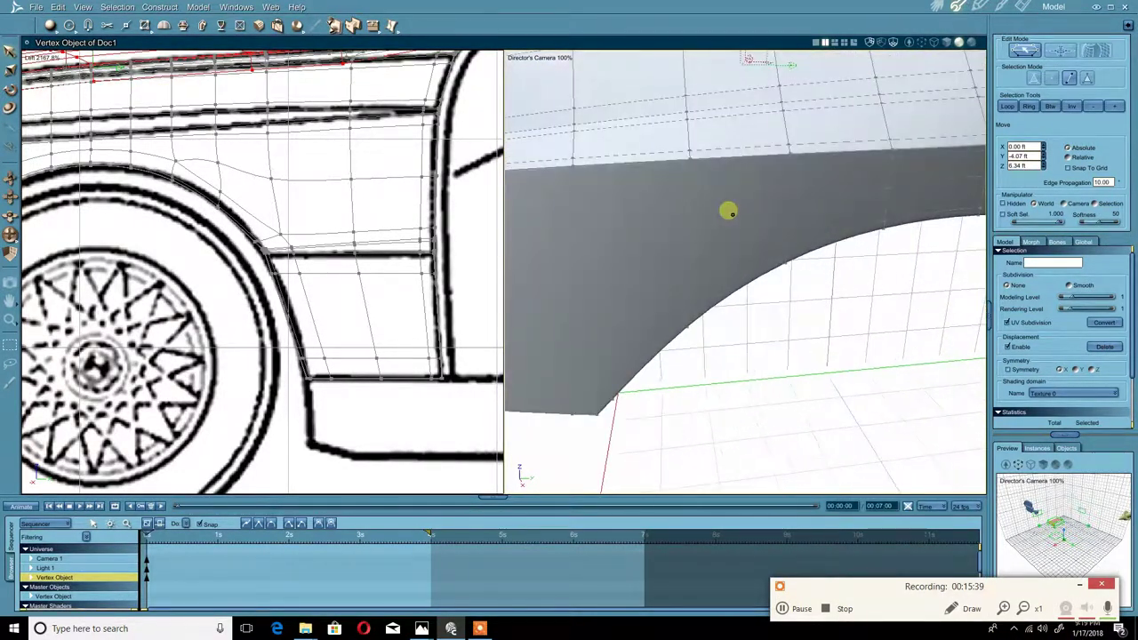
pyautogui.moveTo(700, 189); pyautogui.dragTo(754, 217, button='middle')
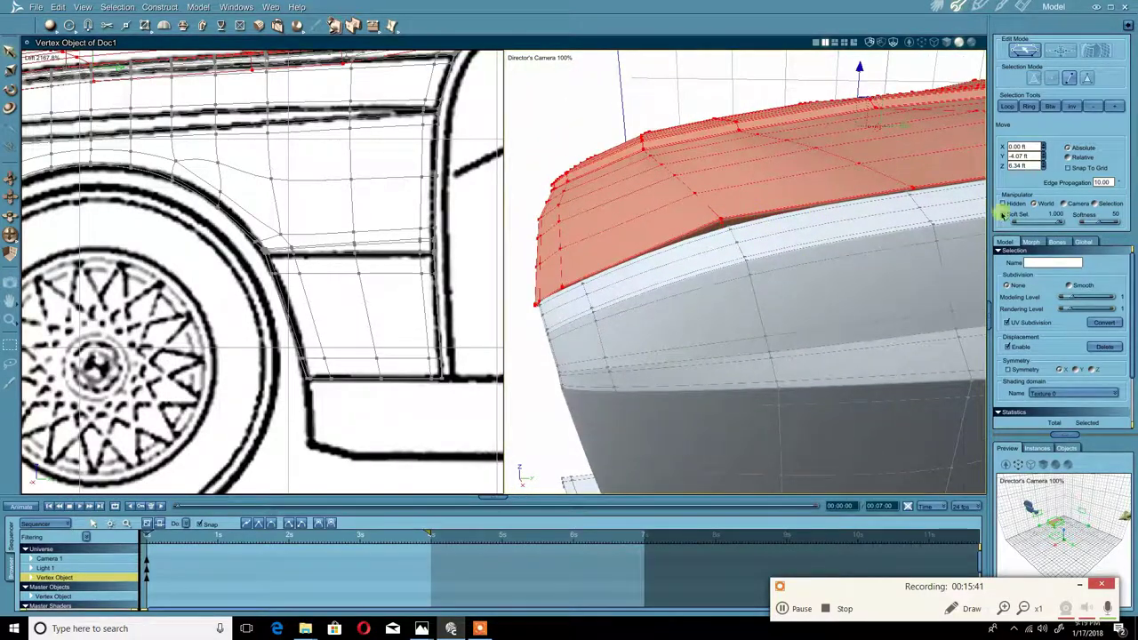
# Step: Enable smooth subdivision on the hood mesh with modeling and rendering levels of 2, and clear the selection
pyautogui.click(1070, 289)
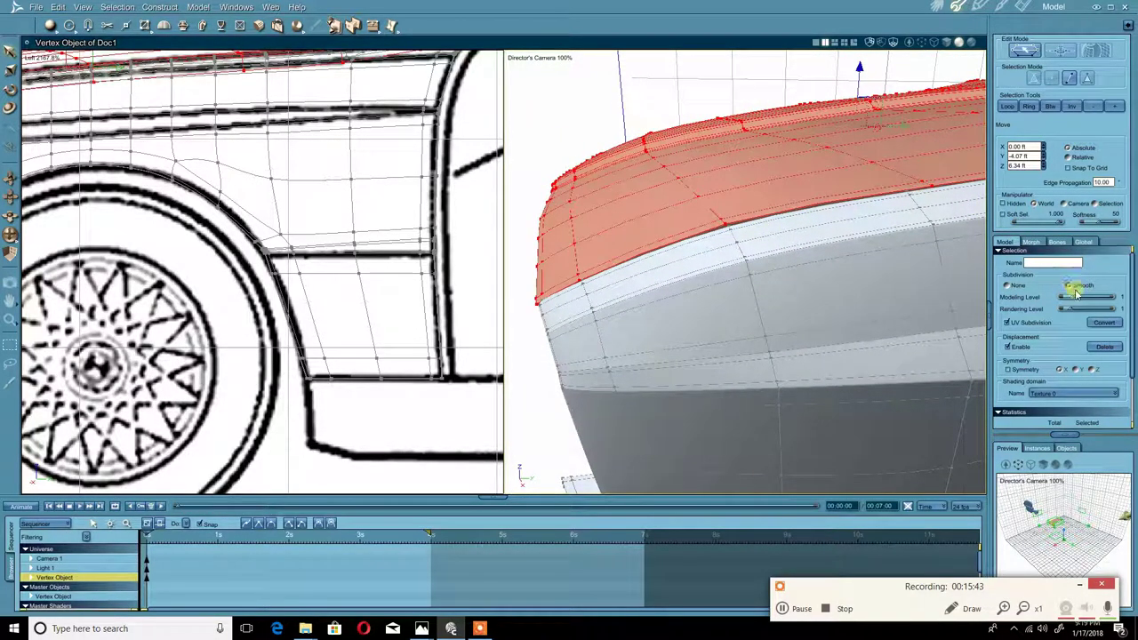
pyautogui.moveTo(1075, 298); pyautogui.dragTo(1089, 299)
pyautogui.scroll(-4, 706, 216)
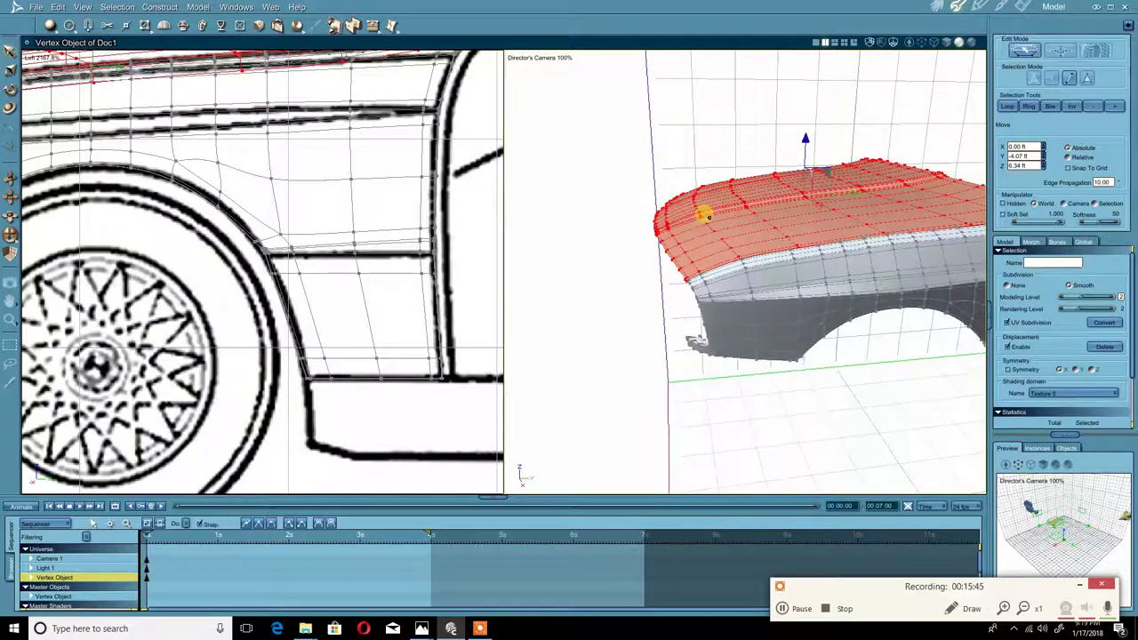
pyautogui.moveTo(706, 216); pyautogui.dragTo(739, 323, button='middle')
pyautogui.click(761, 327)
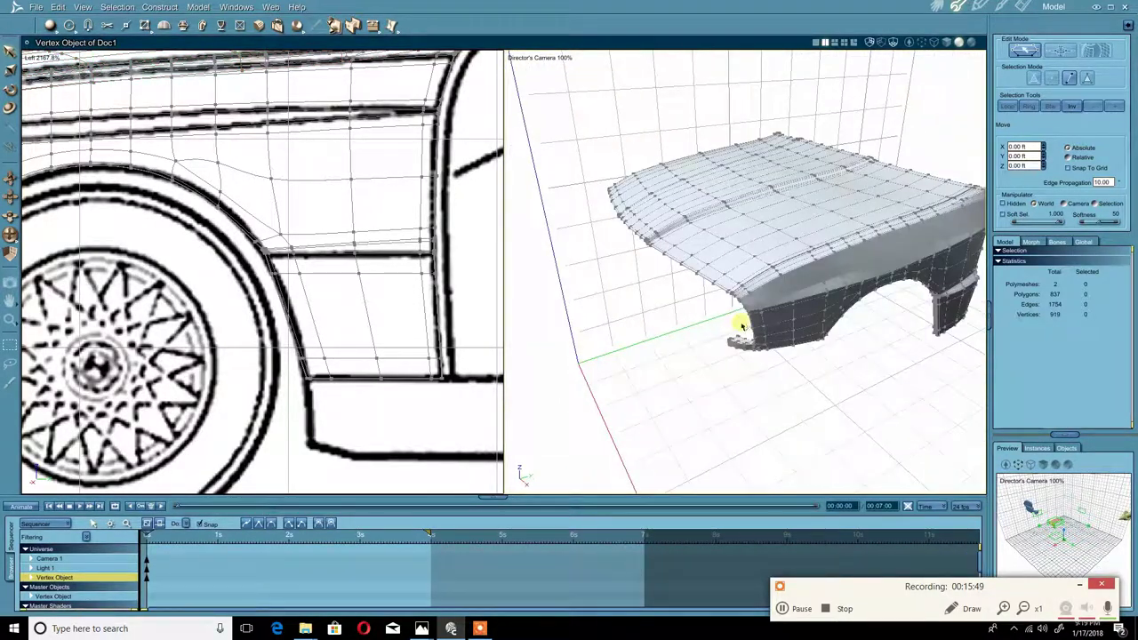
# Step: Examine the smoothed hood and fender in the Assemble room and return to modeling the vertex object
pyautogui.click(939, 7)
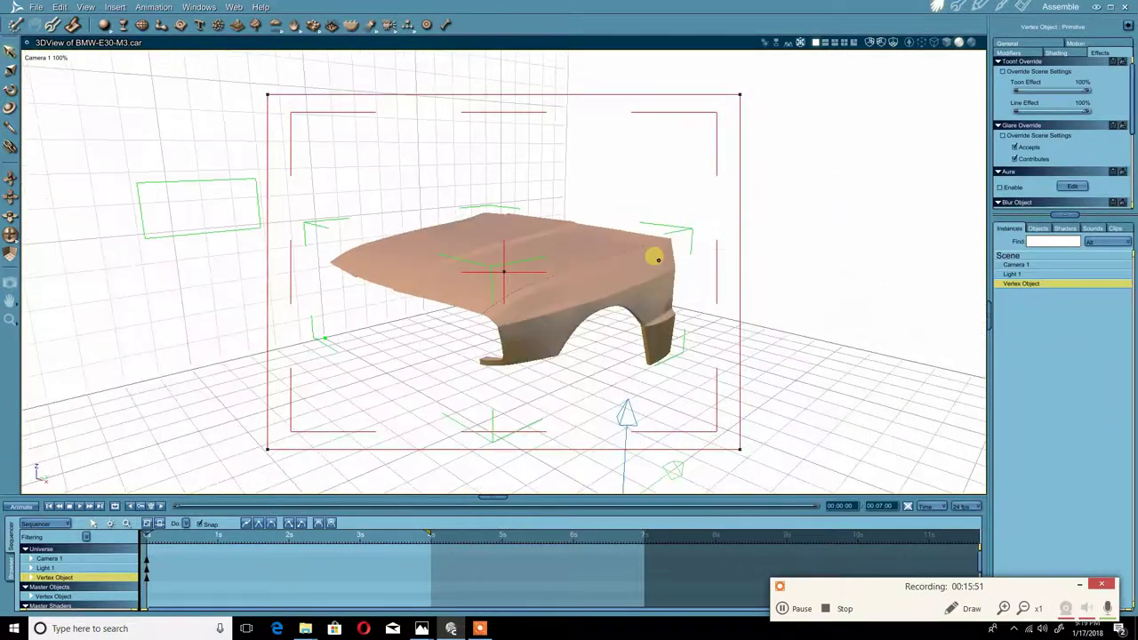
pyautogui.moveTo(673, 259); pyautogui.dragTo(693, 252, button='middle')
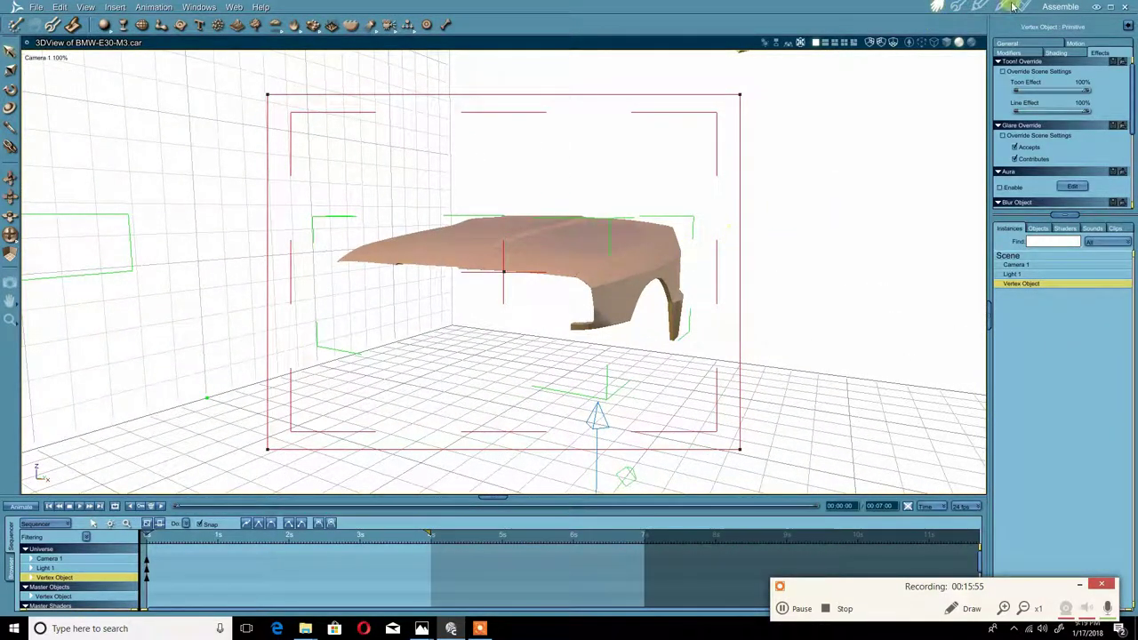
pyautogui.click(956, 8)
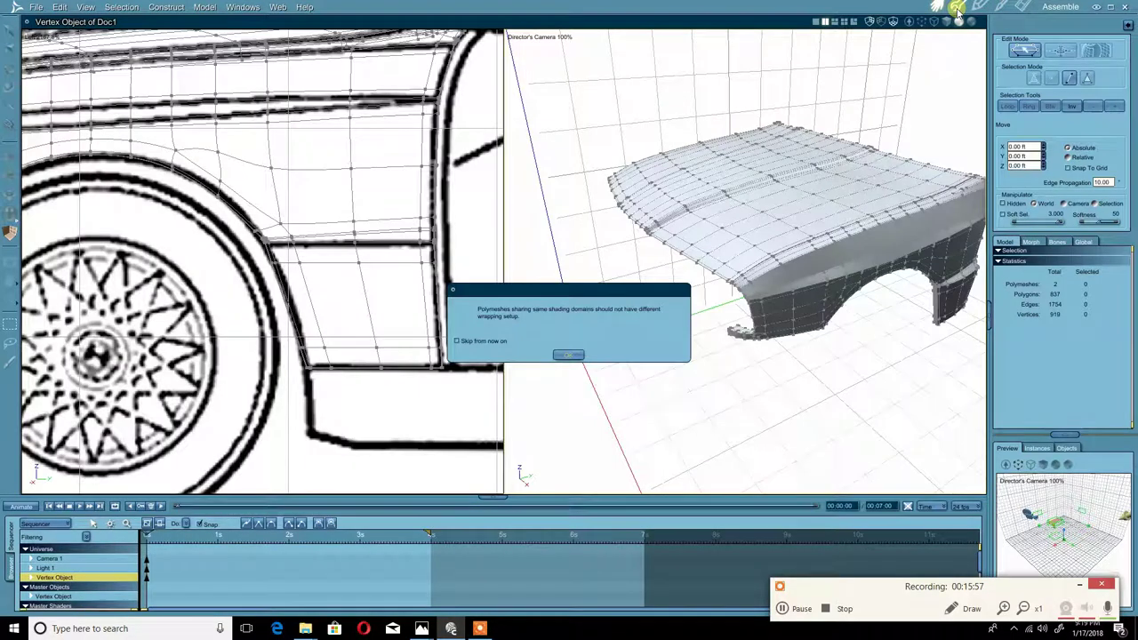
pyautogui.click(569, 356)
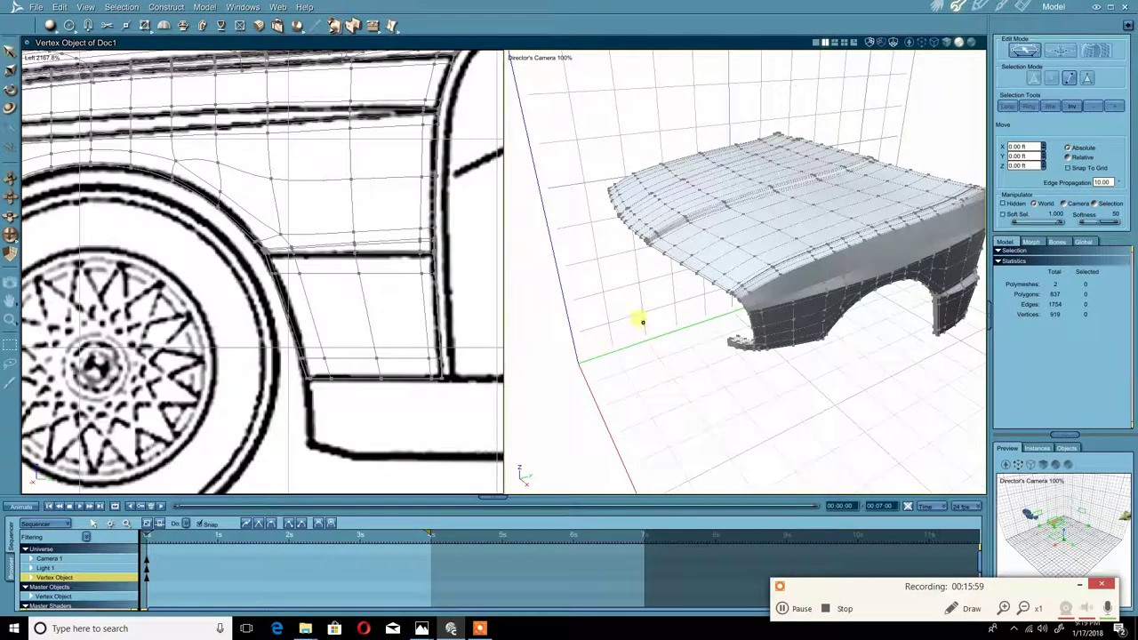
# Step: Switch to vertex selection and try sending the working box to a vertex near the middle of the hood
pyautogui.moveTo(640, 317); pyautogui.dragTo(666, 370, button='middle')
pyautogui.click(748, 318)
pyautogui.click(666, 370)
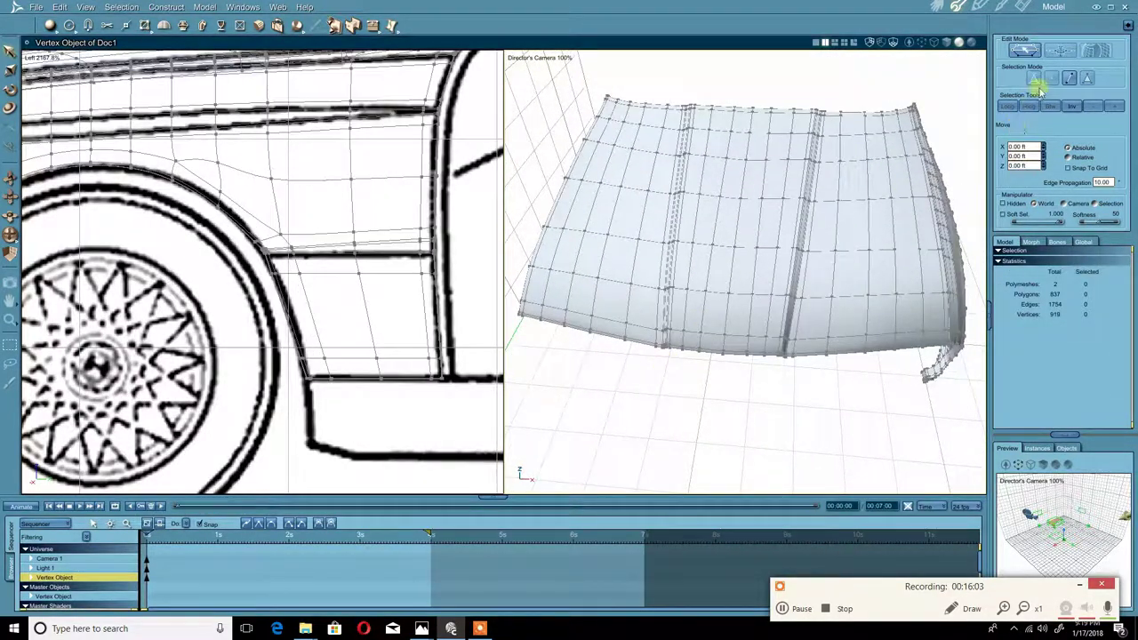
pyautogui.click(1049, 80)
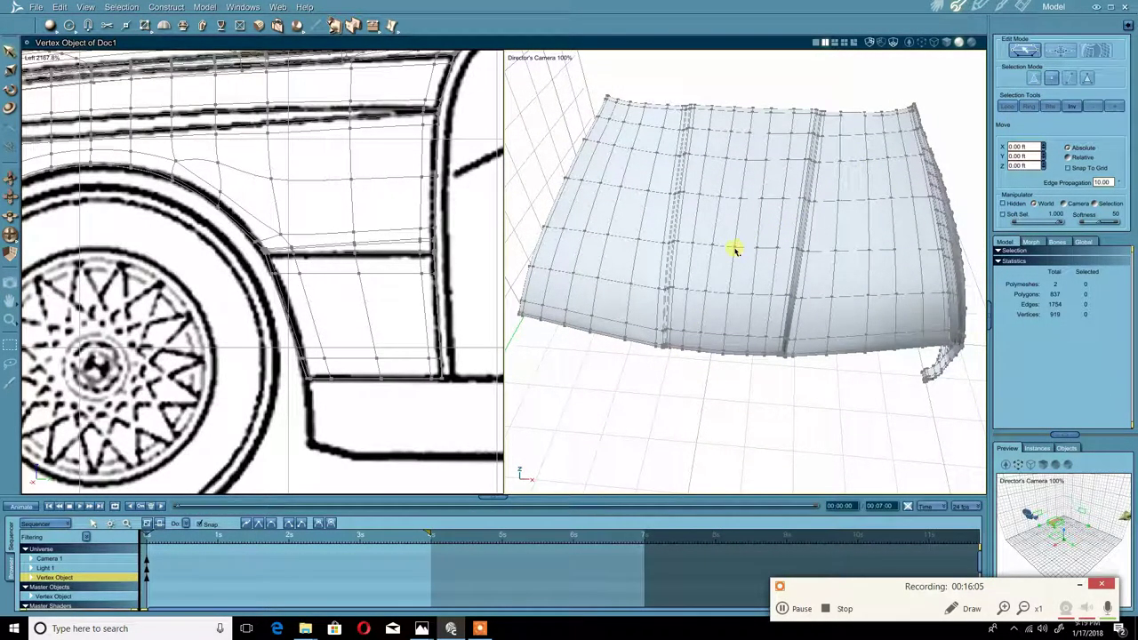
pyautogui.click(735, 250)
pyautogui.moveTo(762, 260)
pyautogui.mouseDown(button='middle')
pyautogui.moveTo(745, 246)
pyautogui.moveTo(752, 236)
pyautogui.moveTo(773, 261)
pyautogui.moveTo(735, 260)
pyautogui.moveTo(756, 250)
pyautogui.mouseUp(button='middle')
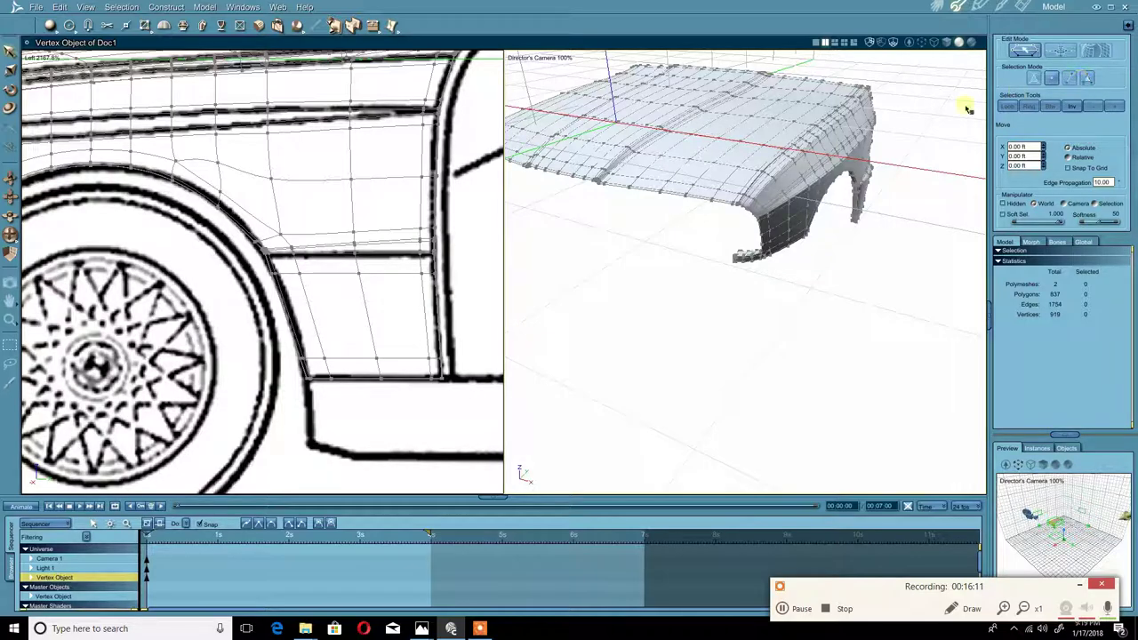
pyautogui.moveTo(679, 149); pyautogui.dragTo(671, 183, button='middle')
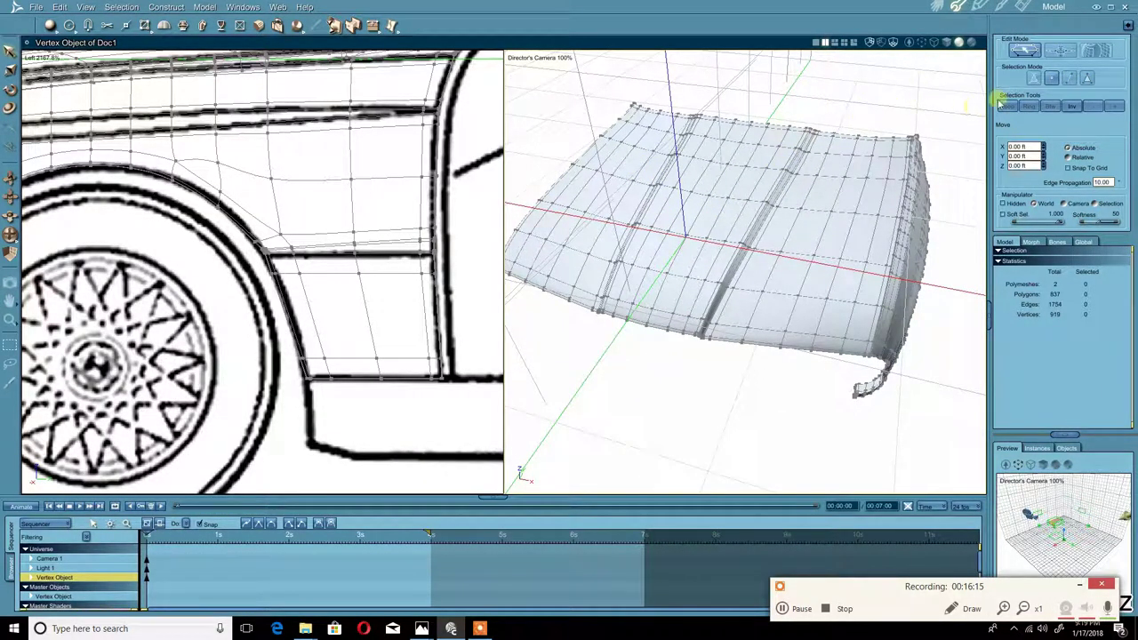
# Step: Select a vertex on the hood's centerline at X 0.00 ft and send the working box to it
pyautogui.scroll(-4, 878, 153)
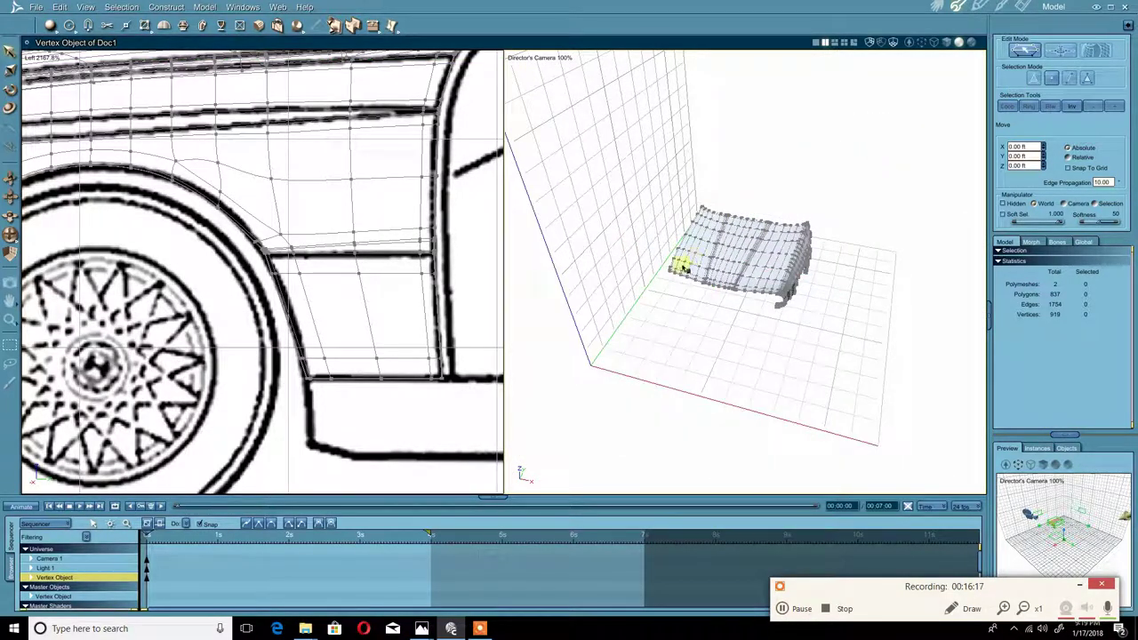
pyautogui.scroll(2, 682, 266)
pyautogui.scroll(5, 683, 267)
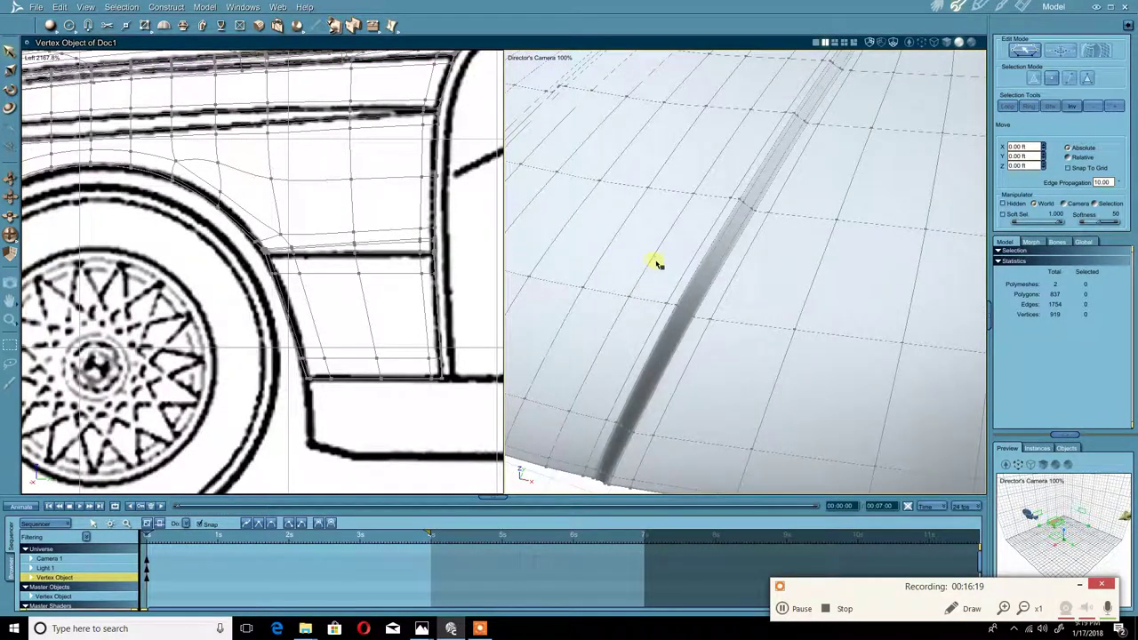
pyautogui.rightClick(658, 264)
pyautogui.click(673, 258)
pyautogui.moveTo(597, 308); pyautogui.dragTo(632, 302)
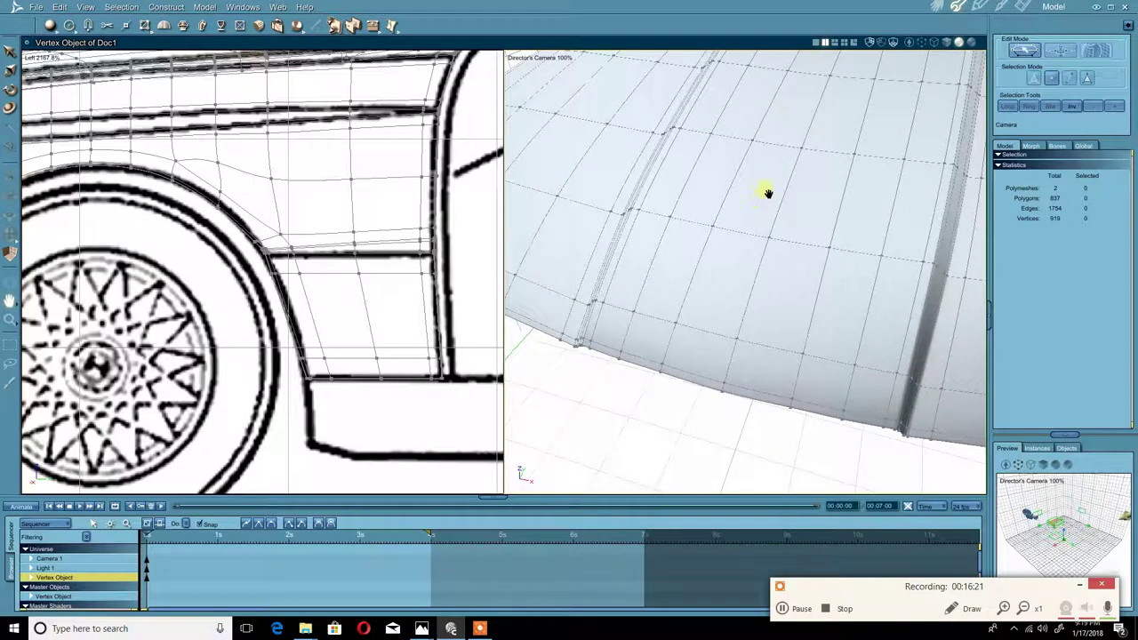
pyautogui.rightClick(805, 151)
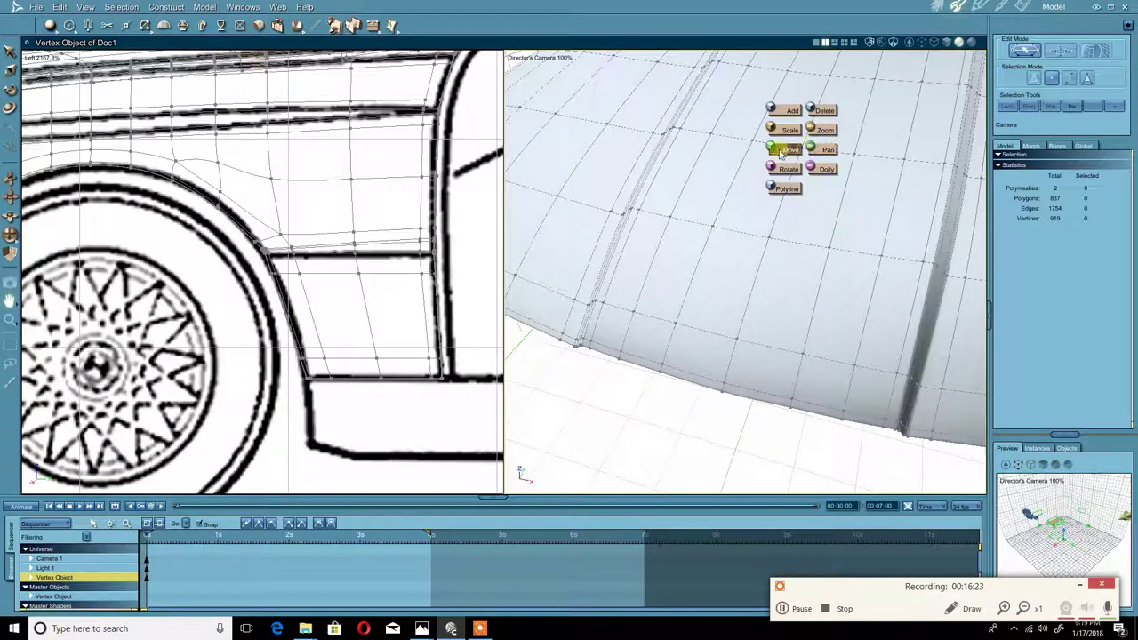
pyautogui.click(793, 153)
pyautogui.click(800, 148)
pyautogui.scroll(-5, 801, 158)
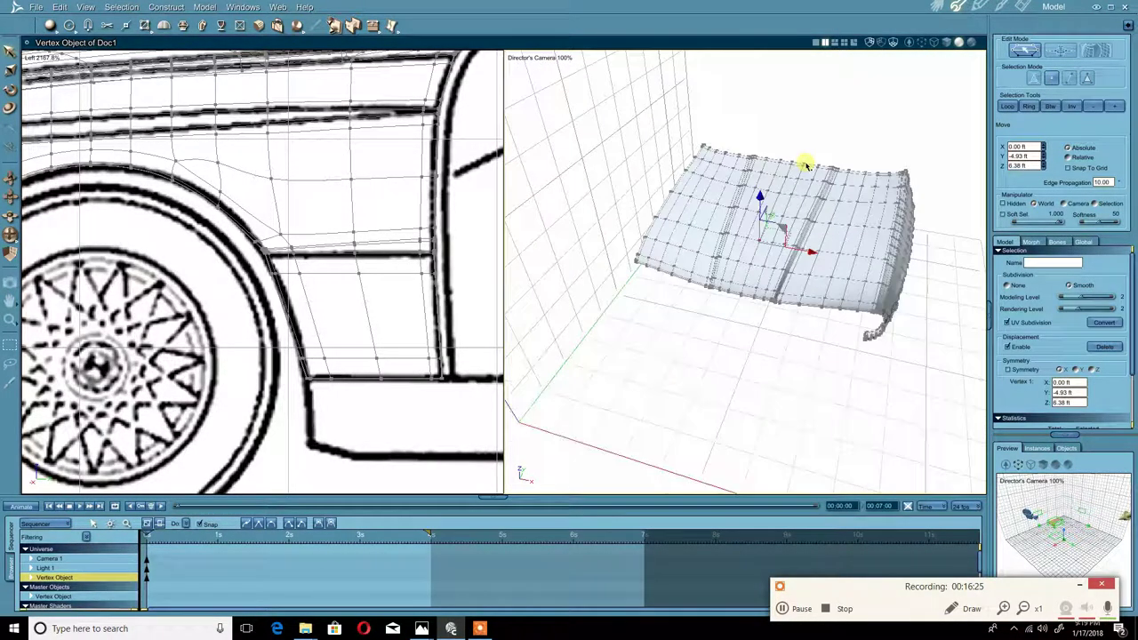
pyautogui.scroll(5, 767, 204)
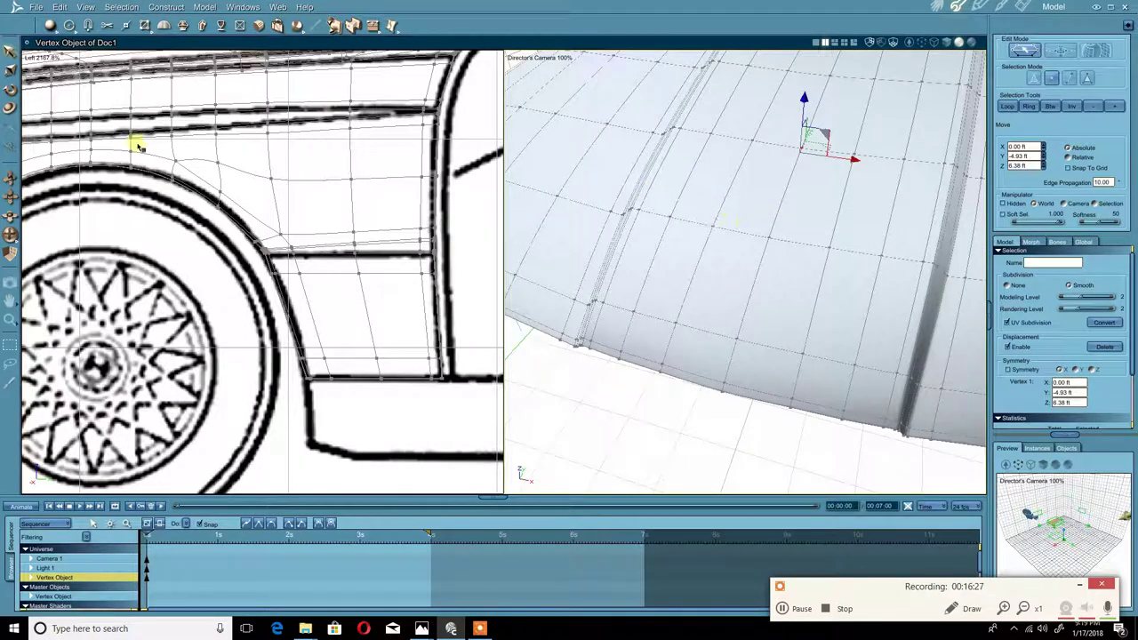
pyautogui.click(84, 7)
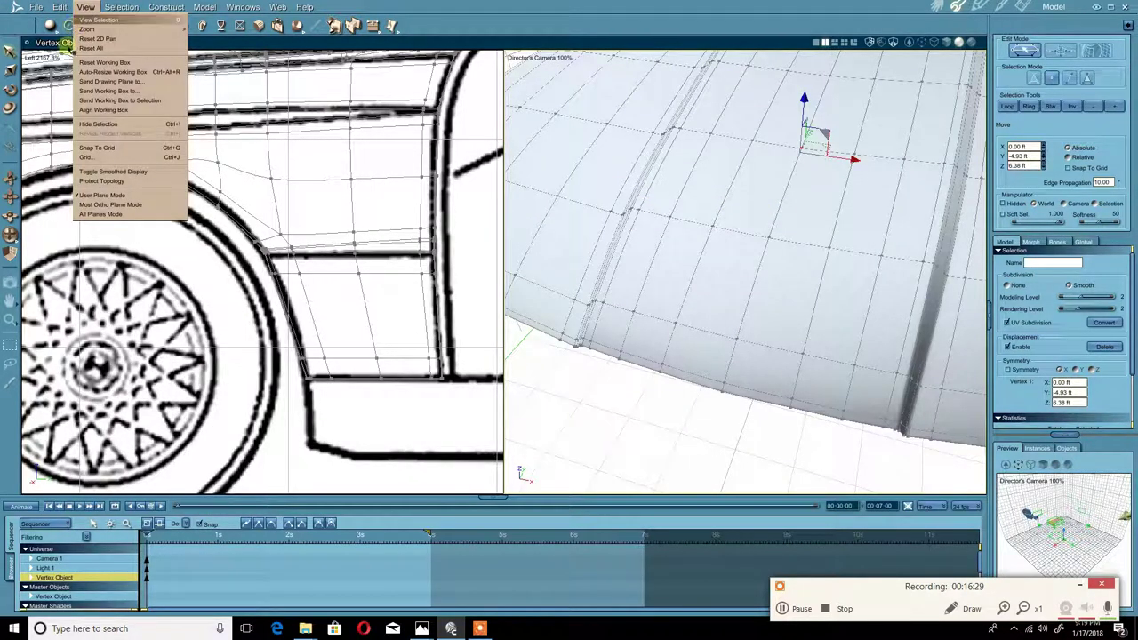
pyautogui.click(104, 101)
pyautogui.scroll(-5, 811, 198)
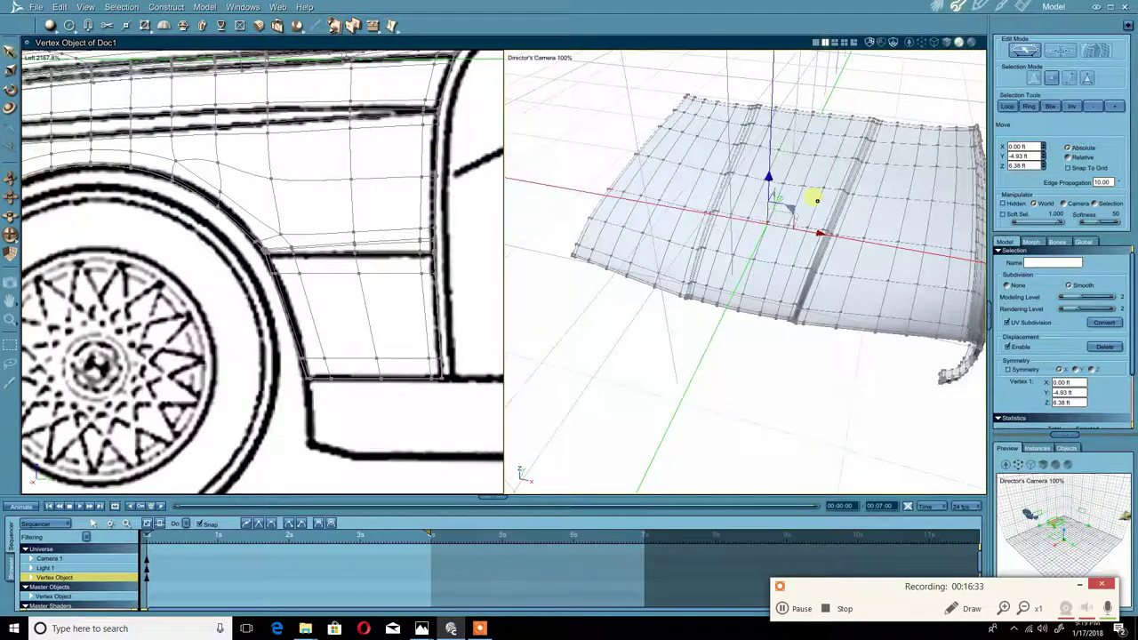
pyautogui.scroll(-6, 805, 209)
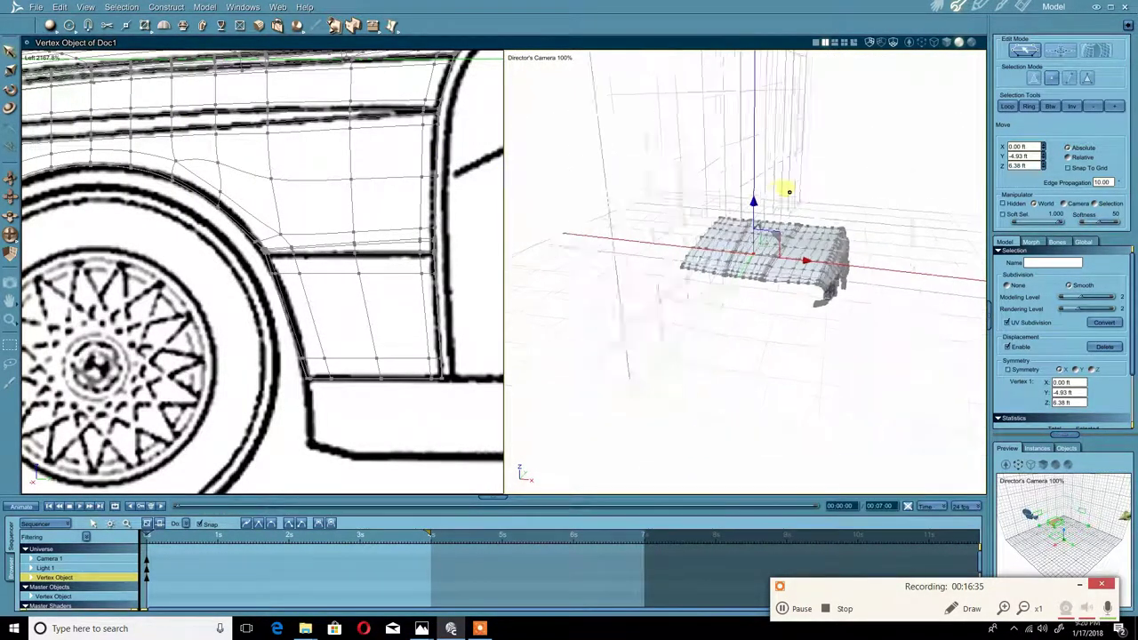
# Step: Select the whole fender mesh in place of the centerline vertex and duplicate it
pyautogui.moveTo(871, 42); pyautogui.dragTo(800, 82)
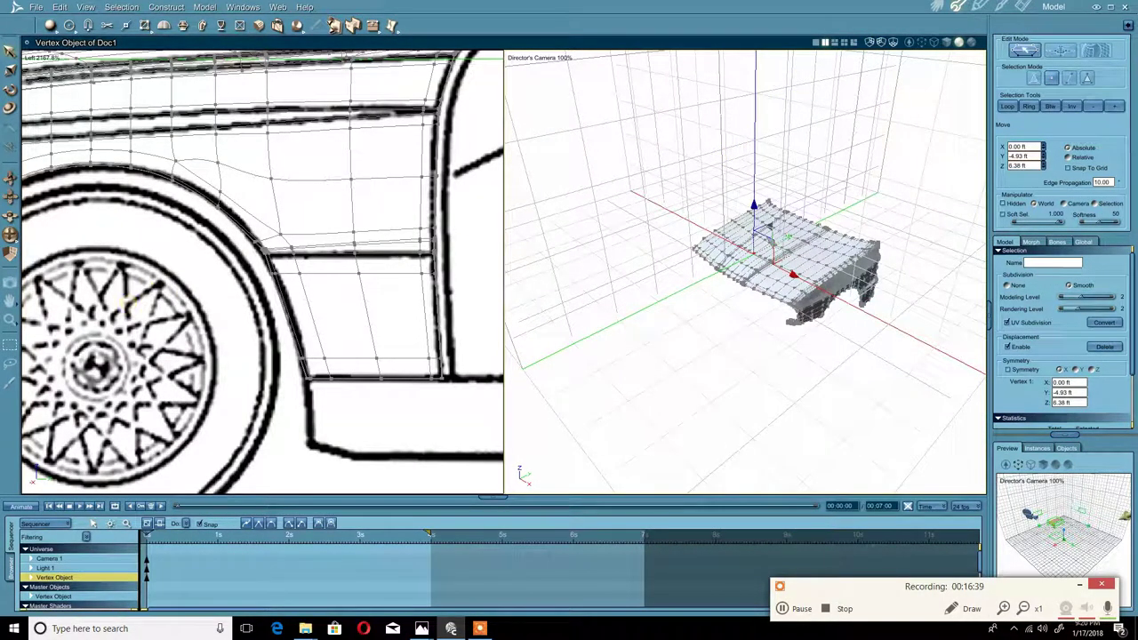
pyautogui.click(7, 255)
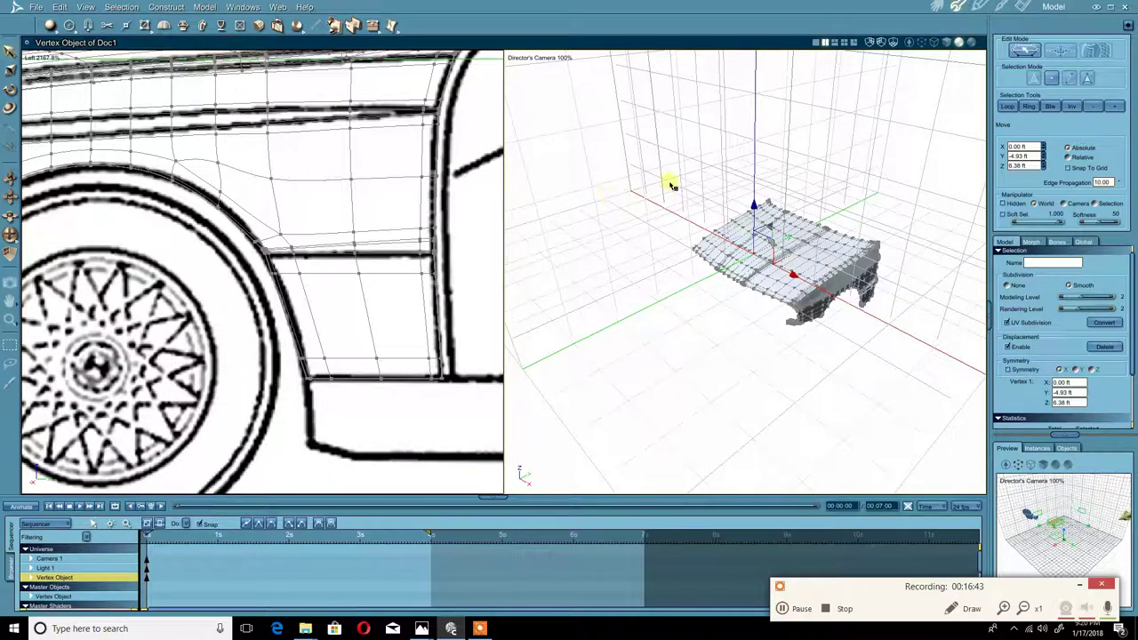
pyautogui.moveTo(649, 228); pyautogui.dragTo(732, 224, button='middle')
pyautogui.click(808, 321)
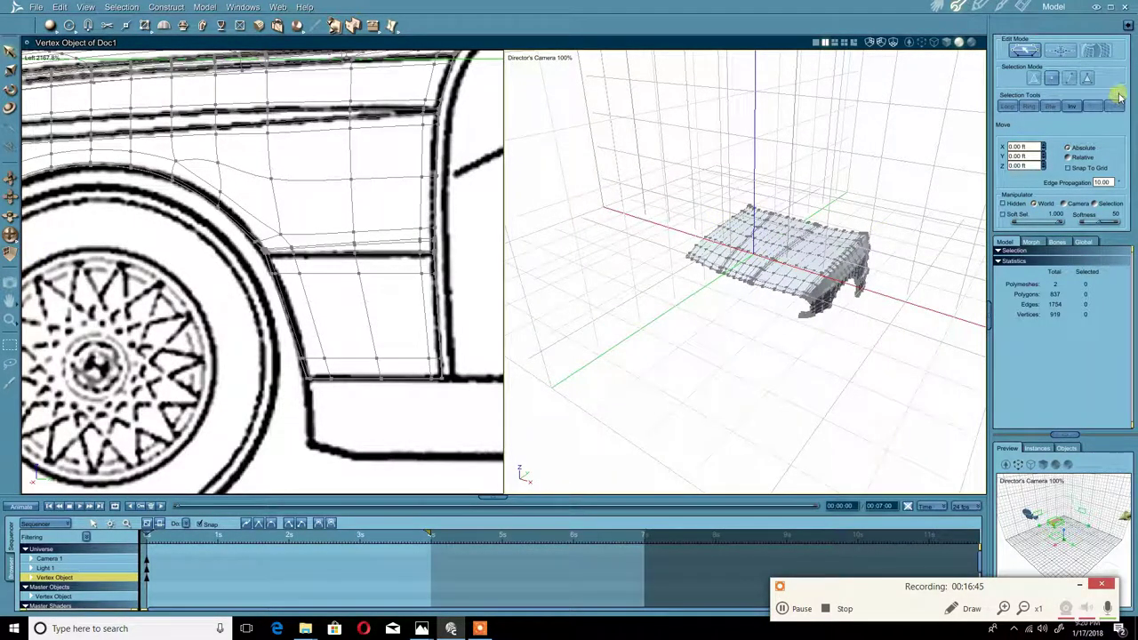
pyautogui.doubleClick(859, 264)
pyautogui.moveTo(788, 297); pyautogui.dragTo(789, 268, button='middle')
pyautogui.moveTo(788, 266); pyautogui.dragTo(817, 284)
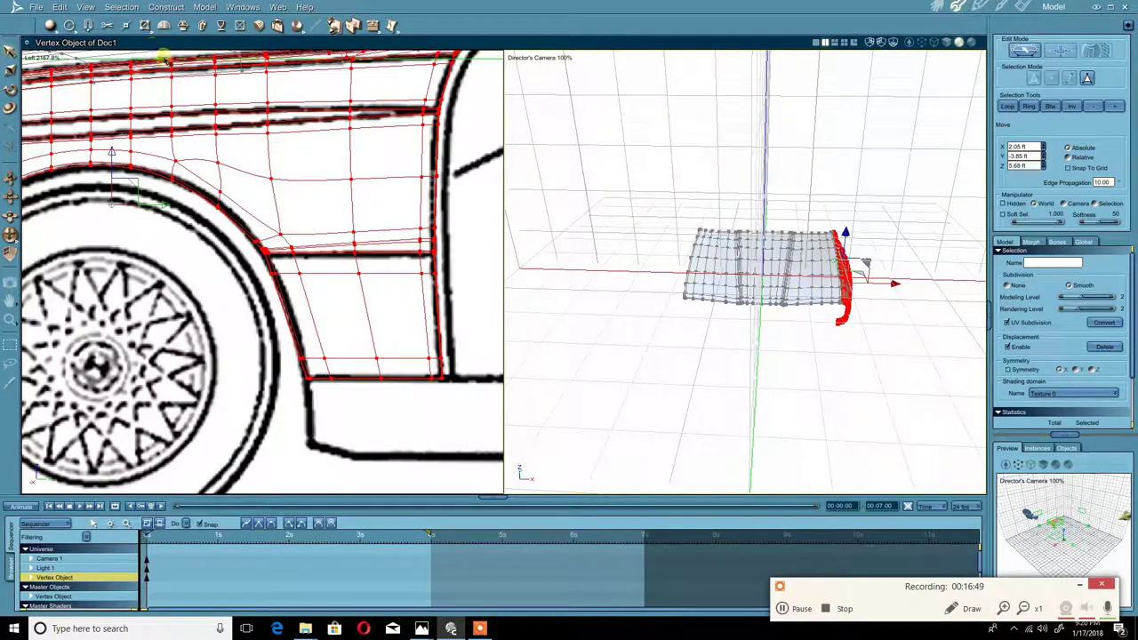
pyautogui.click(59, 7)
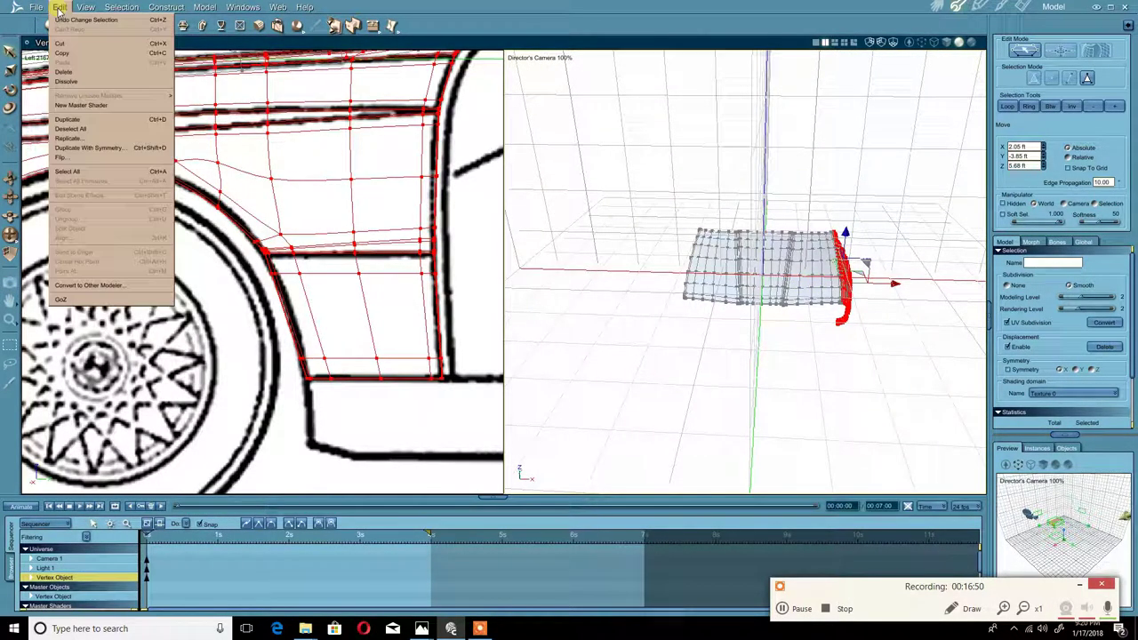
pyautogui.click(80, 129)
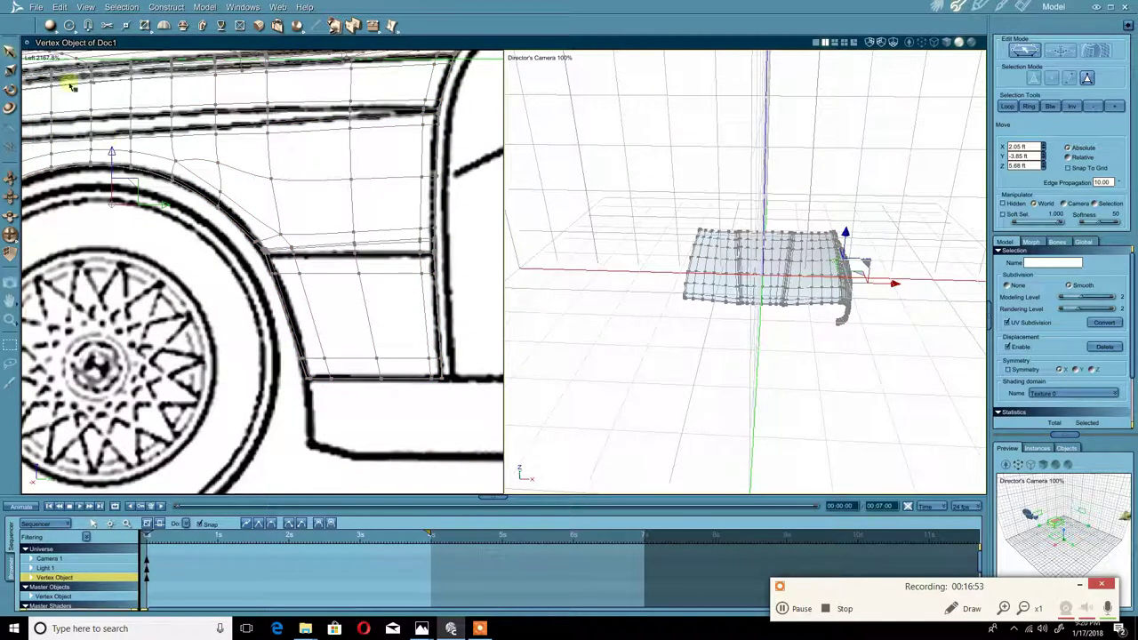
# Step: Try to flip the duplicated fender mesh and undo the flip
pyautogui.click(58, 7)
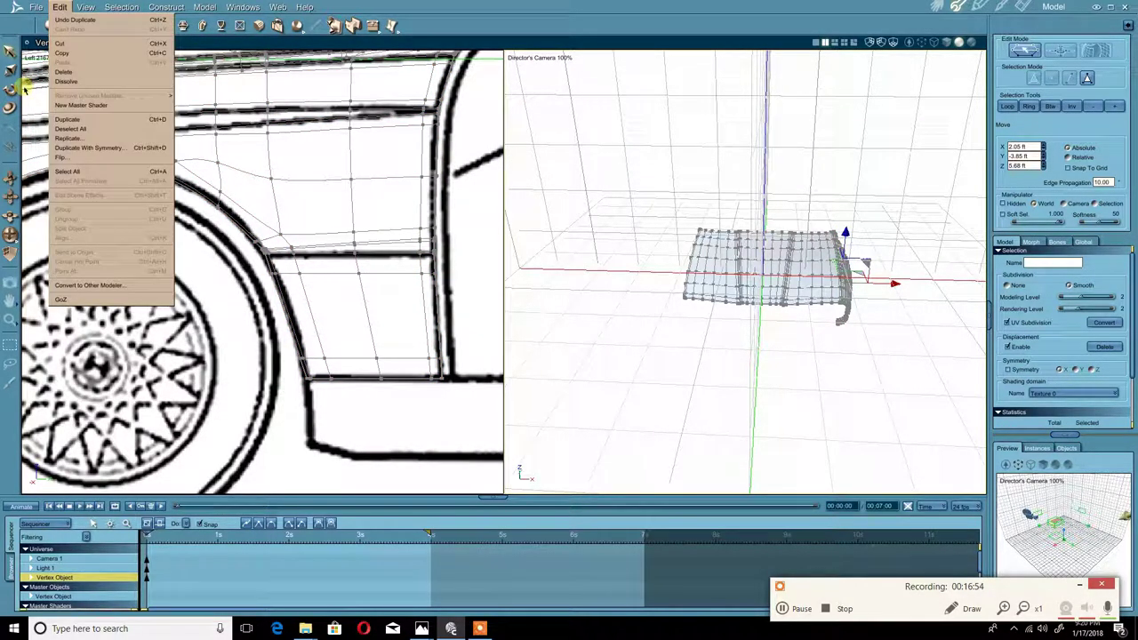
pyautogui.click(62, 156)
pyautogui.hotkey('ctrl', 'z')
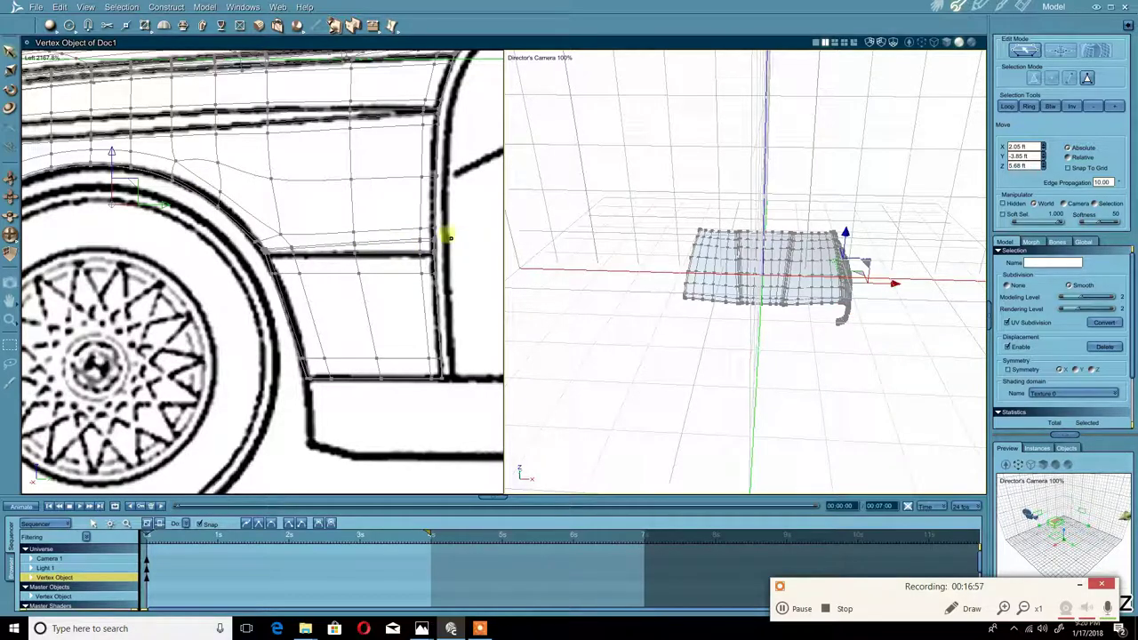
# Step: Flip the duplicated fender mesh to the opposite side of the hood and deselect it
pyautogui.moveTo(563, 286); pyautogui.dragTo(506, 275, button='middle')
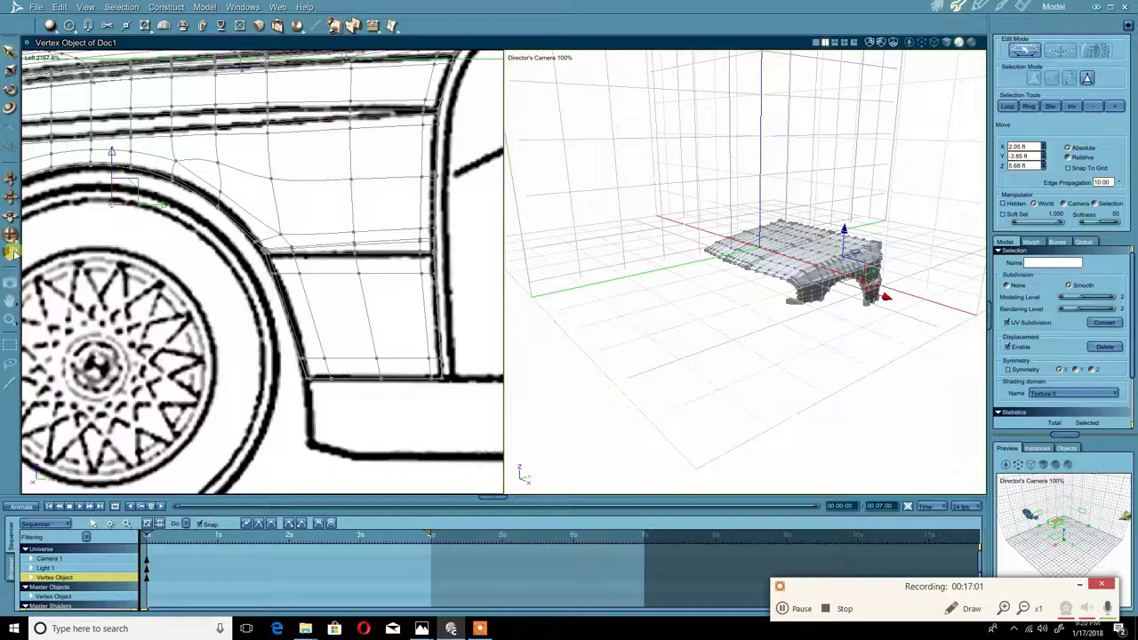
pyautogui.click(59, 8)
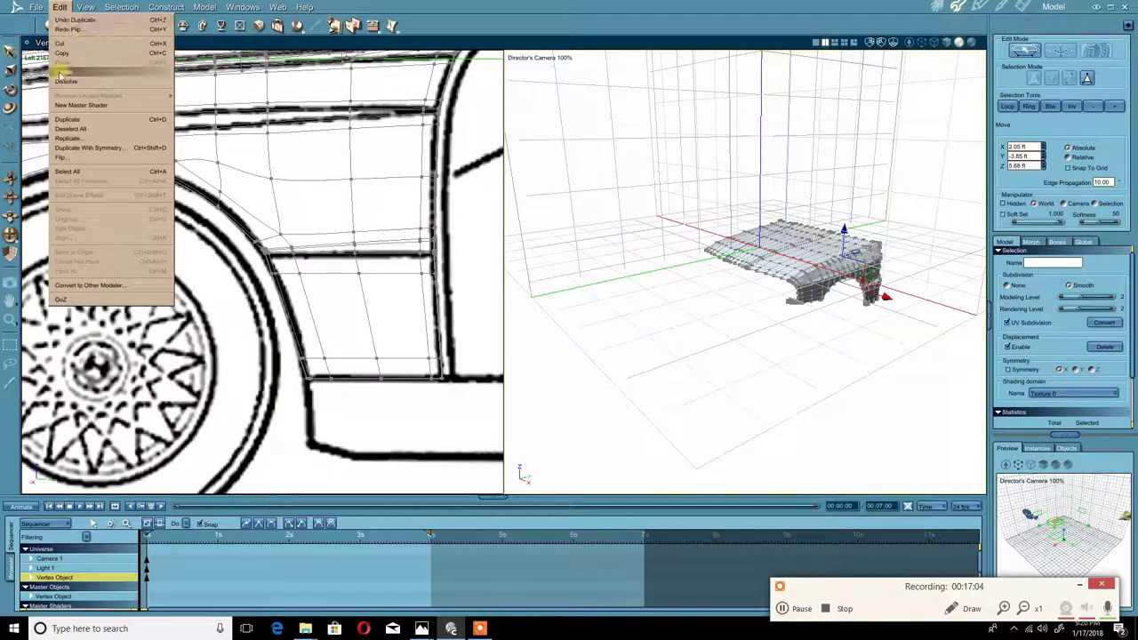
pyautogui.click(58, 157)
pyautogui.moveTo(574, 202); pyautogui.dragTo(720, 251, button='middle')
pyautogui.click(730, 289)
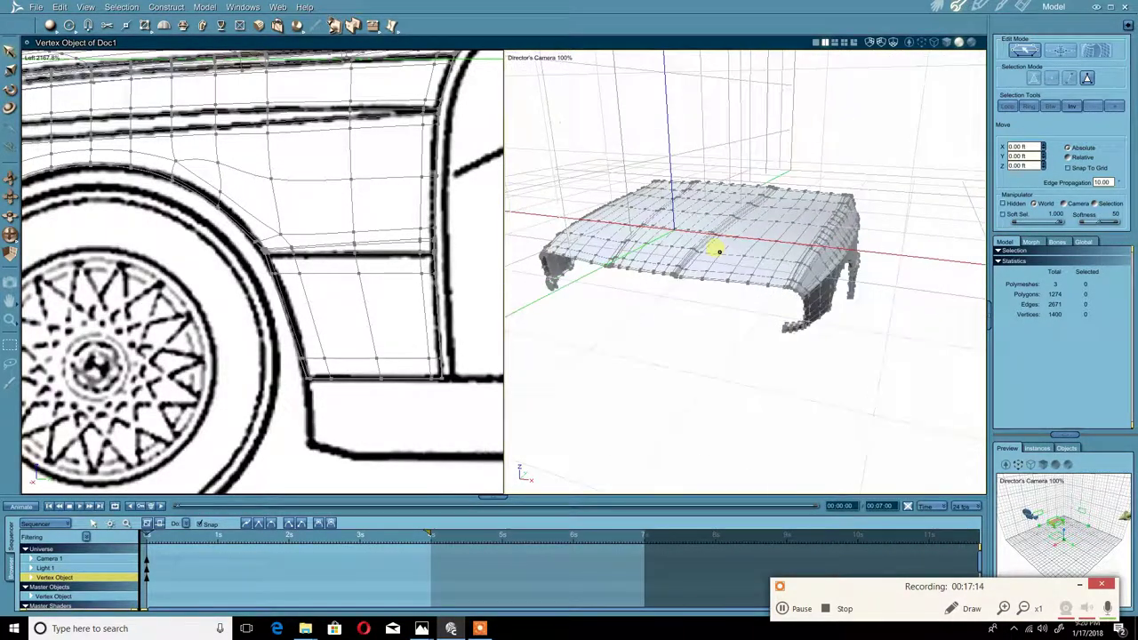
# Step: Return to the Assemble room and examine the hood with both fenders from several angles around its front corner
pyautogui.click(938, 7)
pyautogui.moveTo(601, 251)
pyautogui.mouseDown(button='middle')
pyautogui.moveTo(592, 262)
pyautogui.moveTo(613, 249)
pyautogui.moveTo(598, 255)
pyautogui.mouseUp(button='middle')
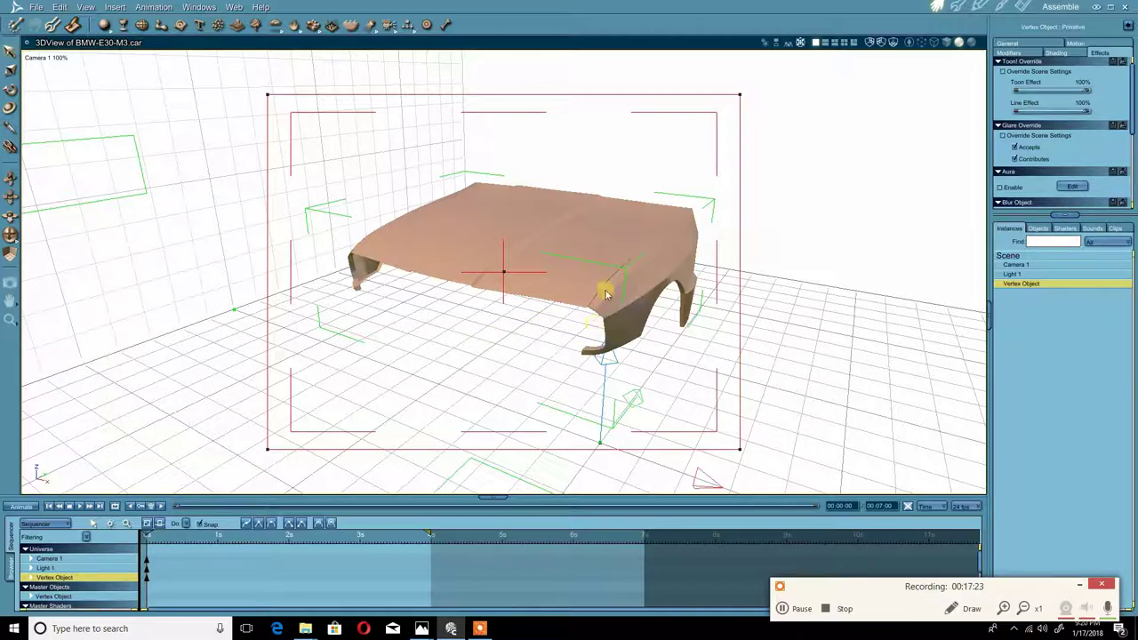
pyautogui.moveTo(525, 334); pyautogui.dragTo(606, 309, button='middle')
pyautogui.moveTo(528, 314); pyautogui.dragTo(561, 295)
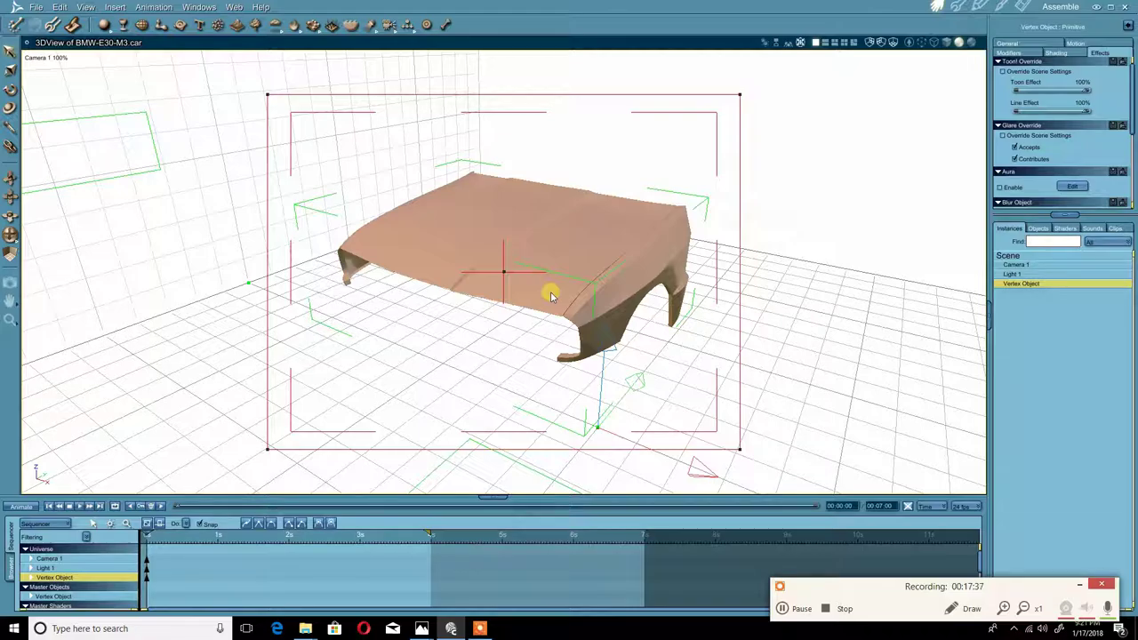
pyautogui.moveTo(556, 291)
pyautogui.mouseDown()
pyautogui.moveTo(488, 258)
pyautogui.moveTo(559, 231)
pyautogui.moveTo(554, 300)
pyautogui.moveTo(564, 294)
pyautogui.mouseUp()
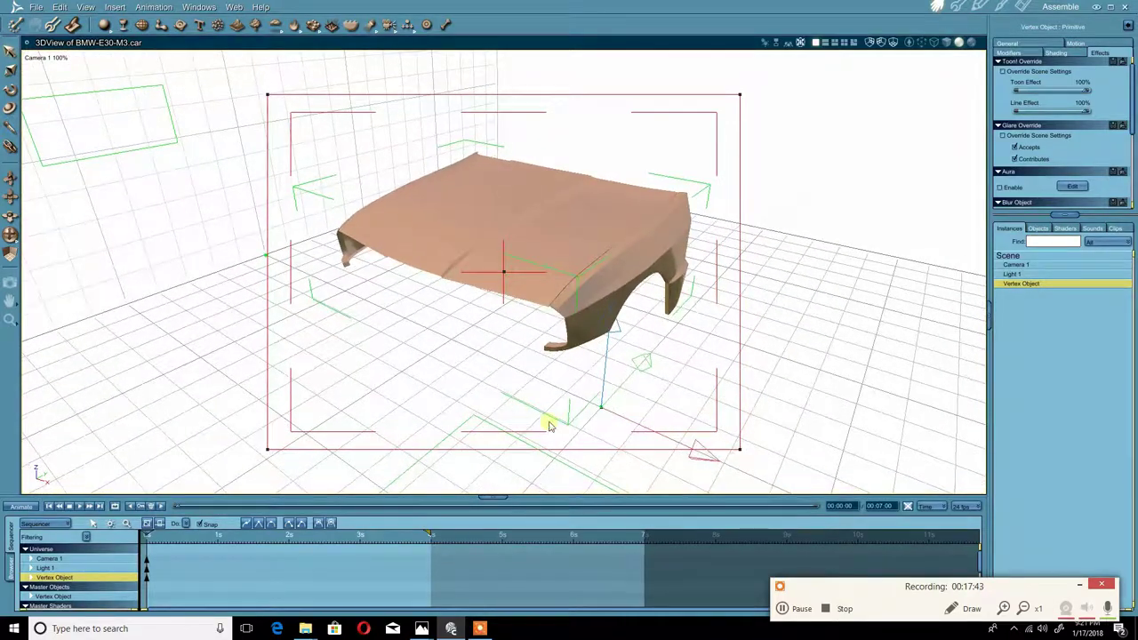
pyautogui.moveTo(571, 353); pyautogui.dragTo(584, 326)
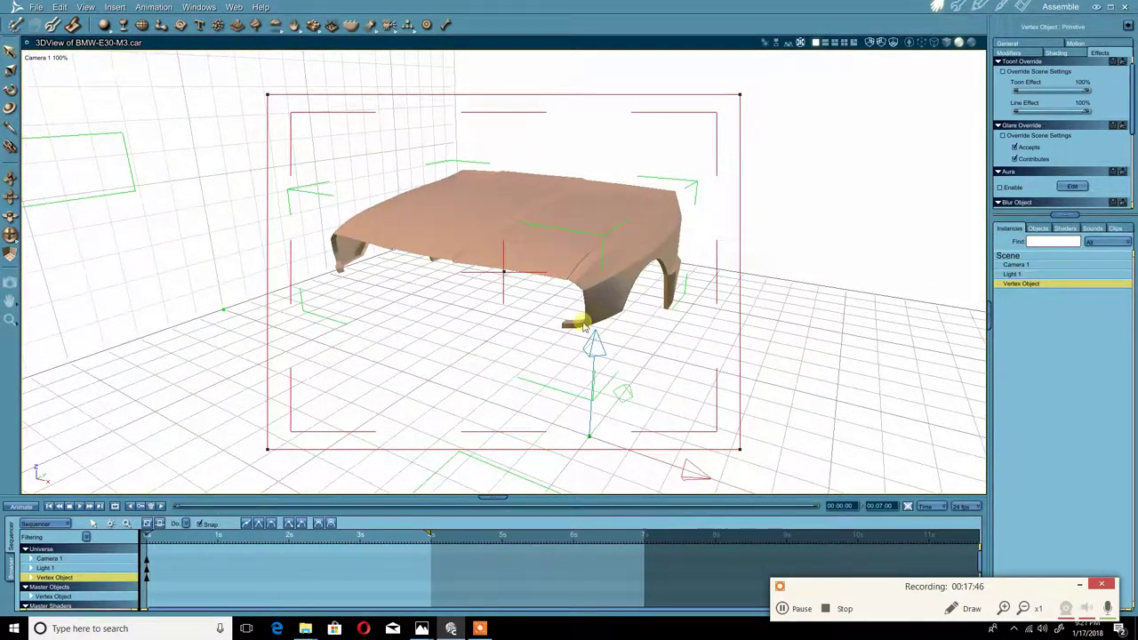
# Step: Switch to the Render room and try to start a new render of the scene
pyautogui.click(1021, 7)
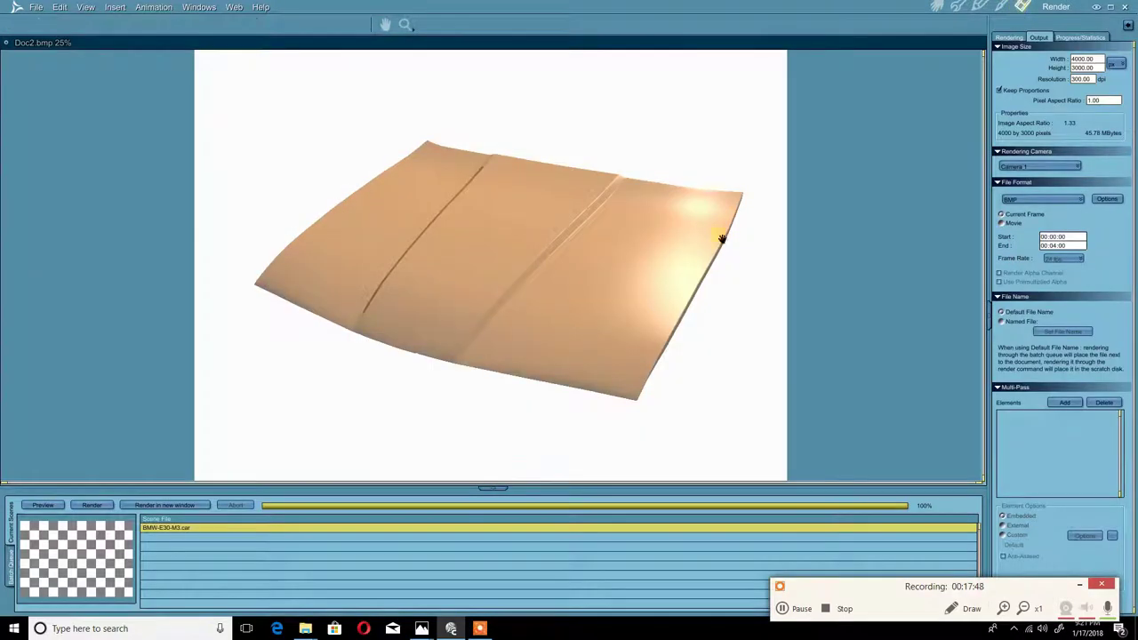
pyautogui.click(102, 508)
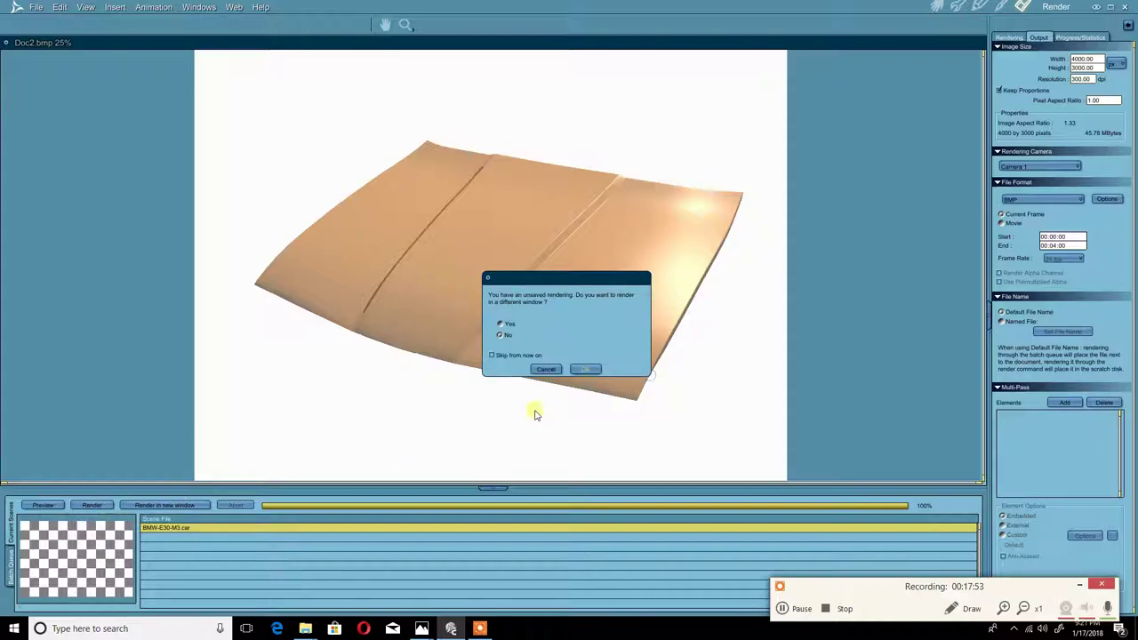
pyautogui.click(544, 370)
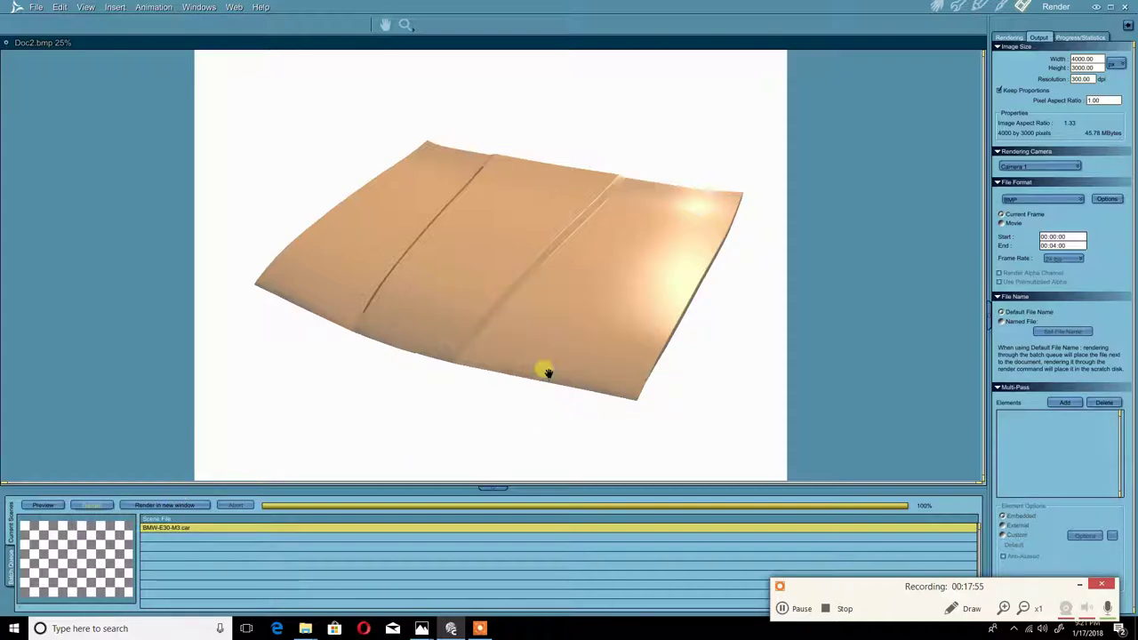
# Step: Save the scene as a new Carrara file named BMW-E30-M3 Render Part 1, using local texture map settings and file compression
pyautogui.click(35, 7)
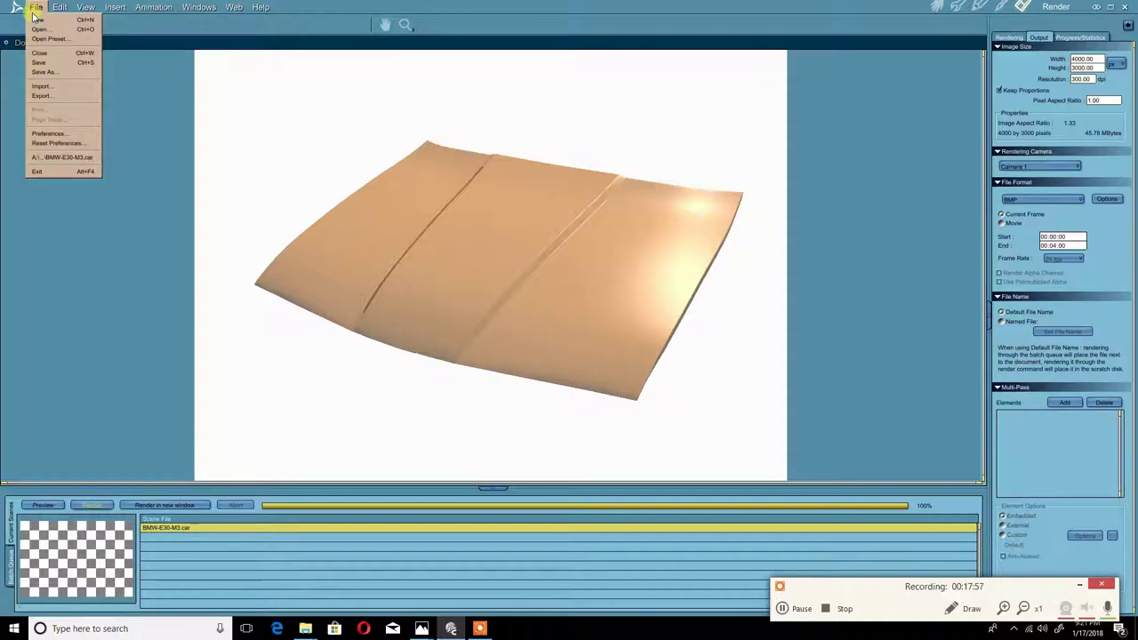
pyautogui.click(35, 72)
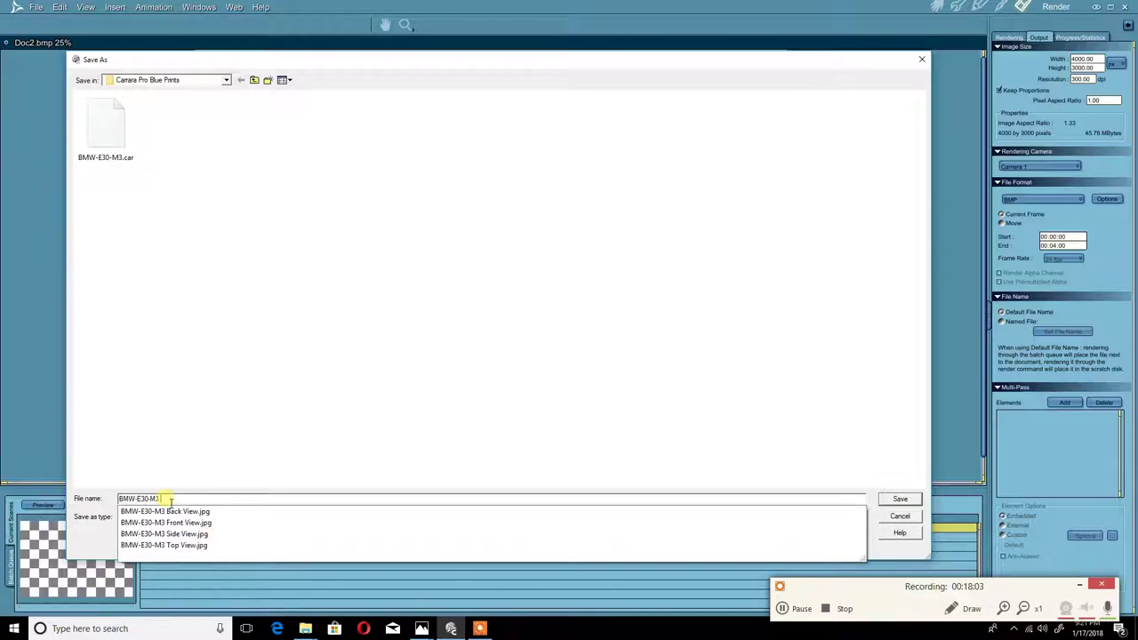
pyautogui.write('Render Part 1')
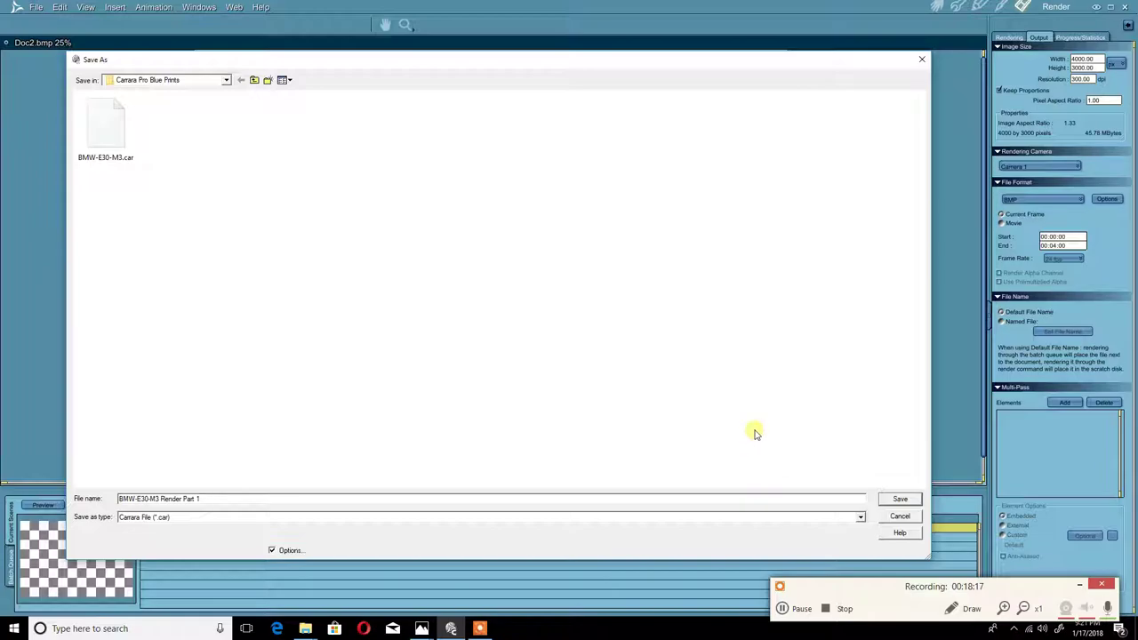
pyautogui.click(900, 500)
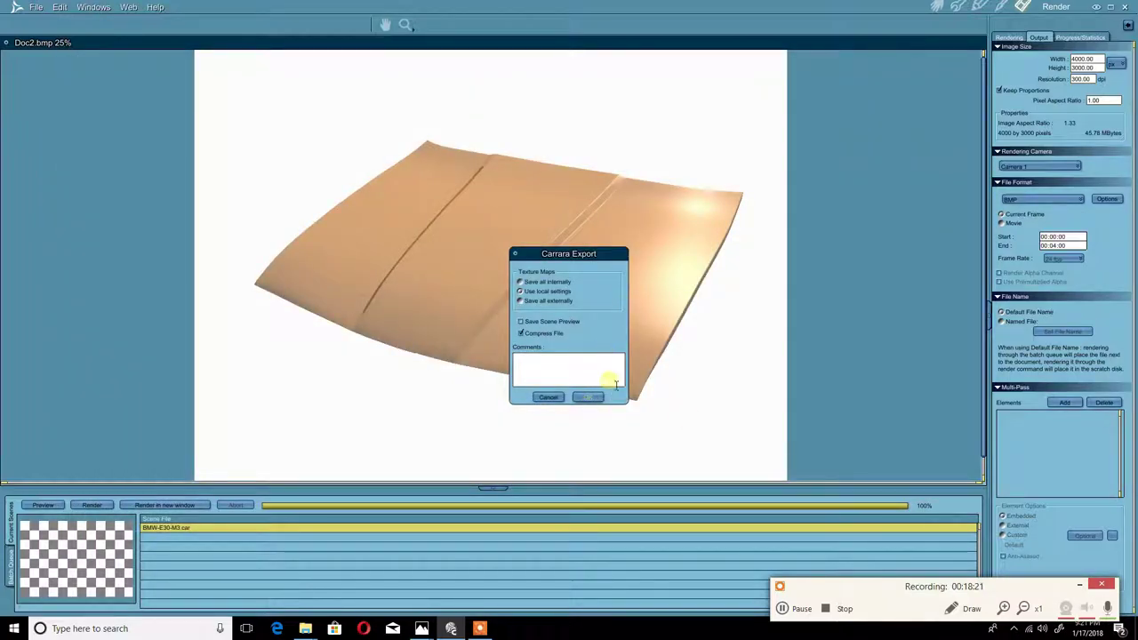
pyautogui.click(589, 398)
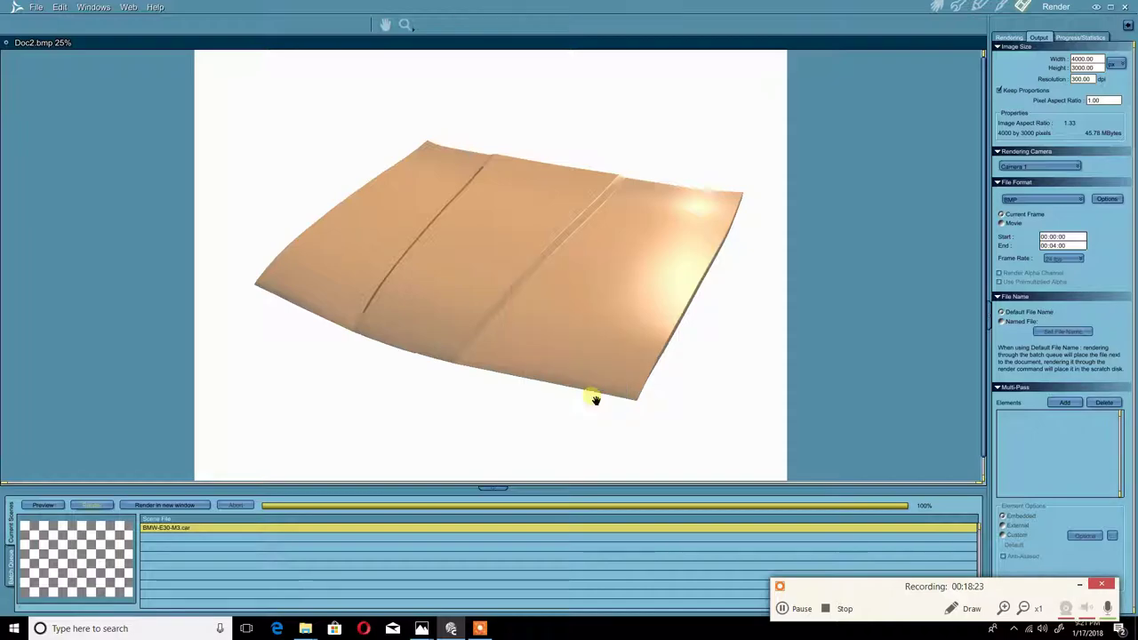
pyautogui.click(36, 7)
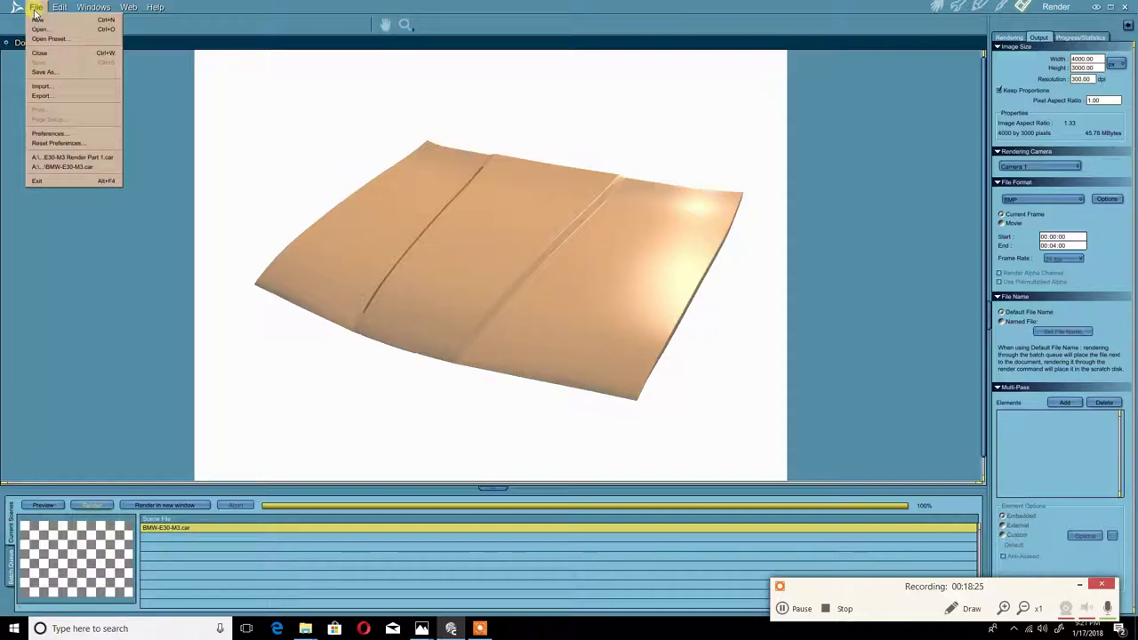
pyautogui.click(49, 76)
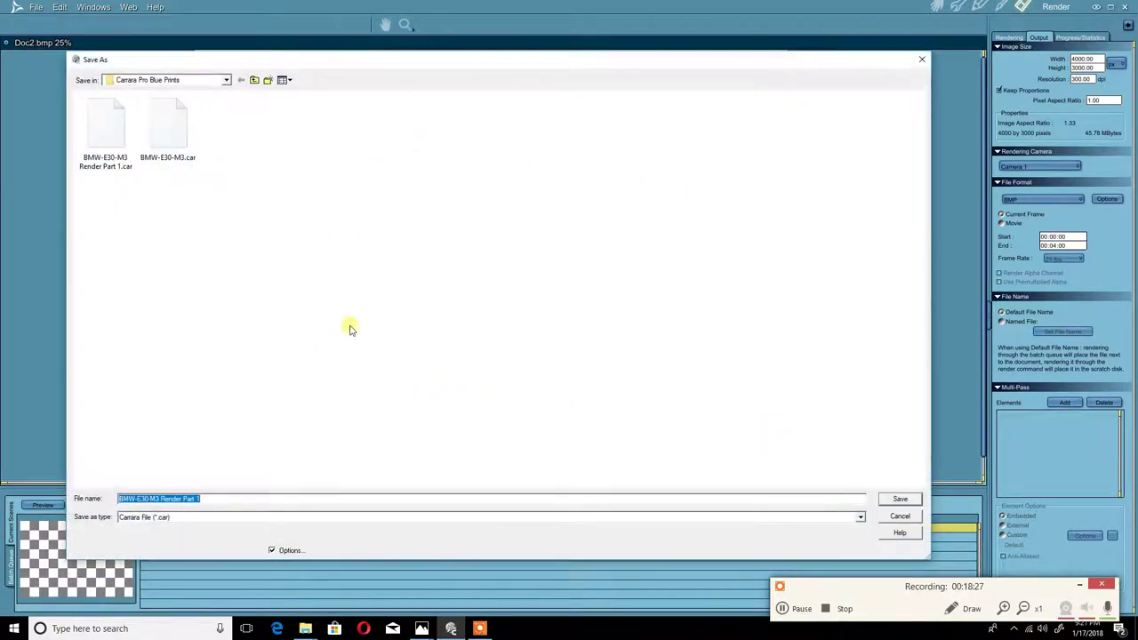
pyautogui.click(900, 517)
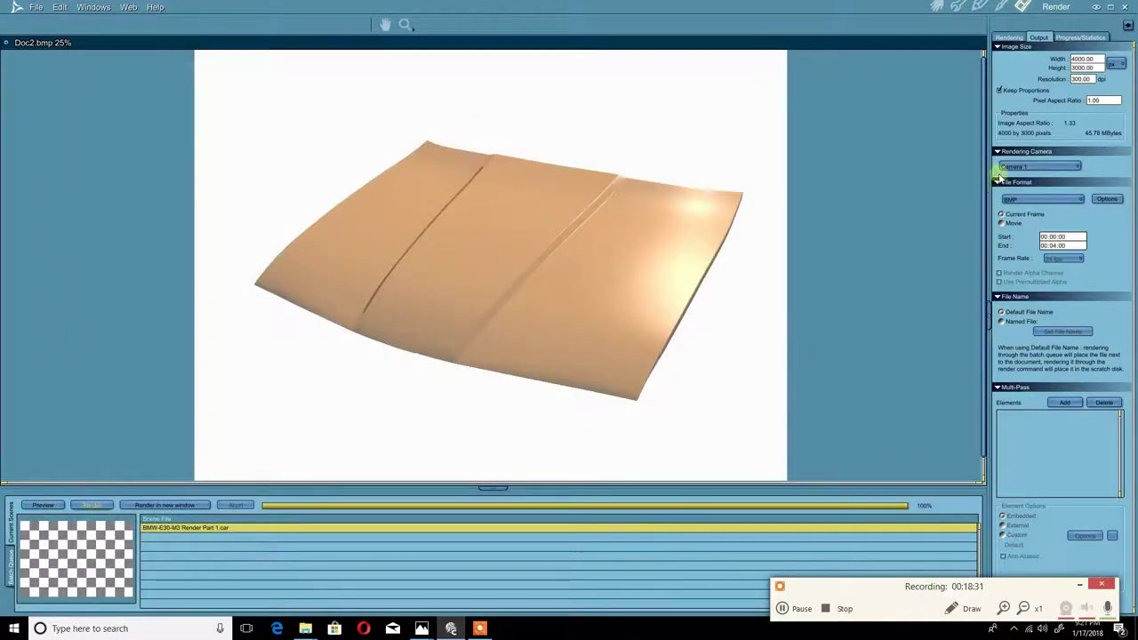
# Step: Set the render output format to JPEG and begin saving the rendered hood image as a JPEG file
pyautogui.click(1043, 199)
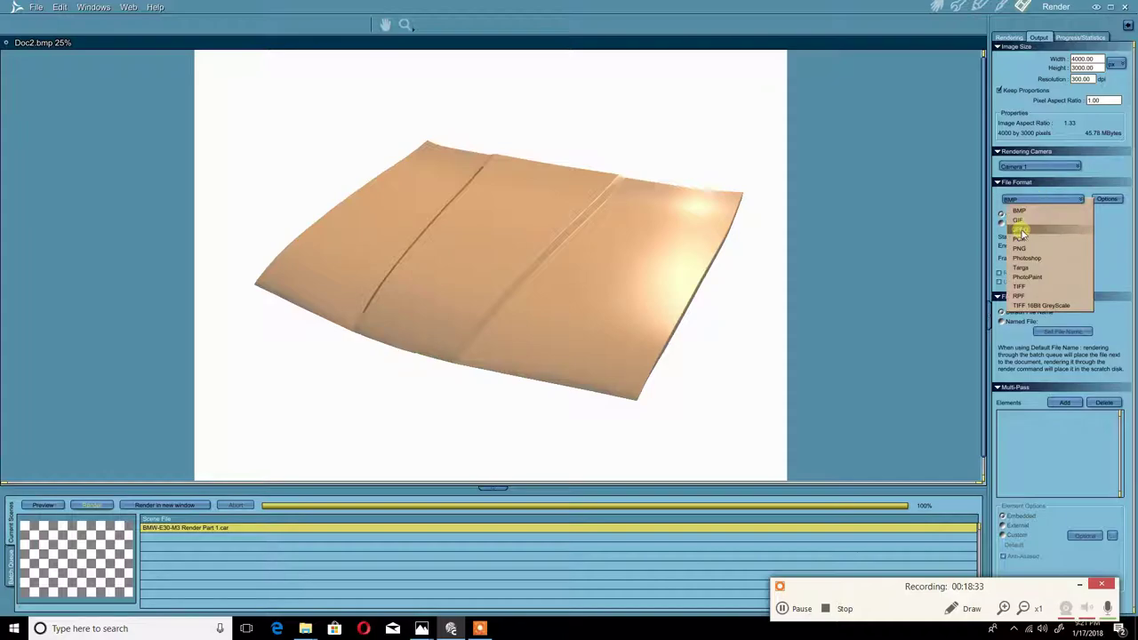
pyautogui.click(1024, 234)
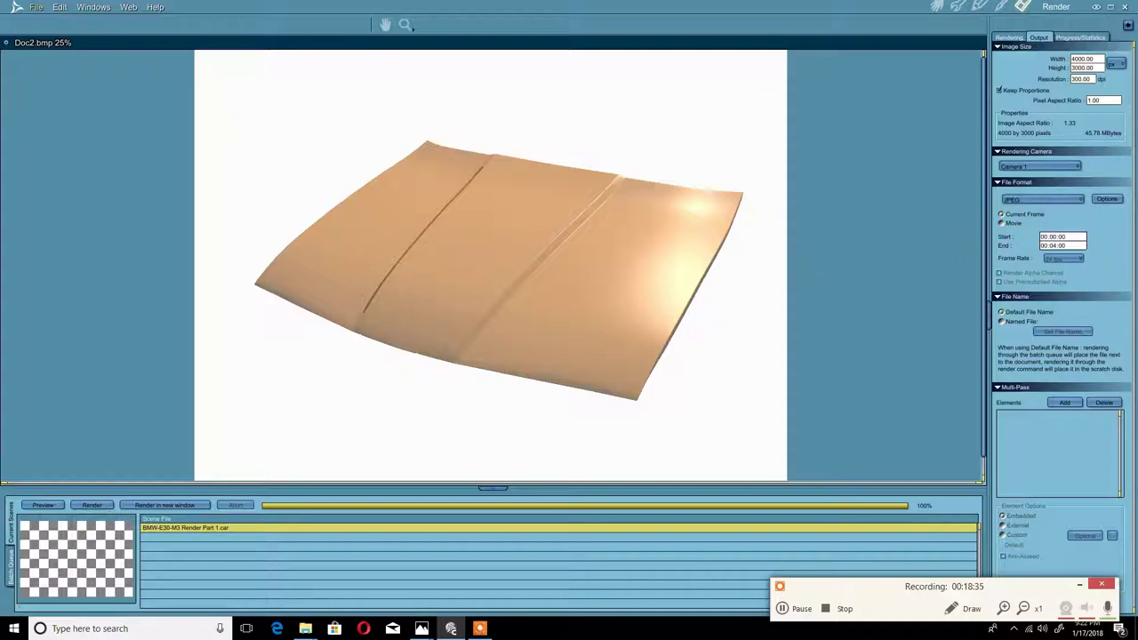
pyautogui.click(36, 7)
pyautogui.click(41, 69)
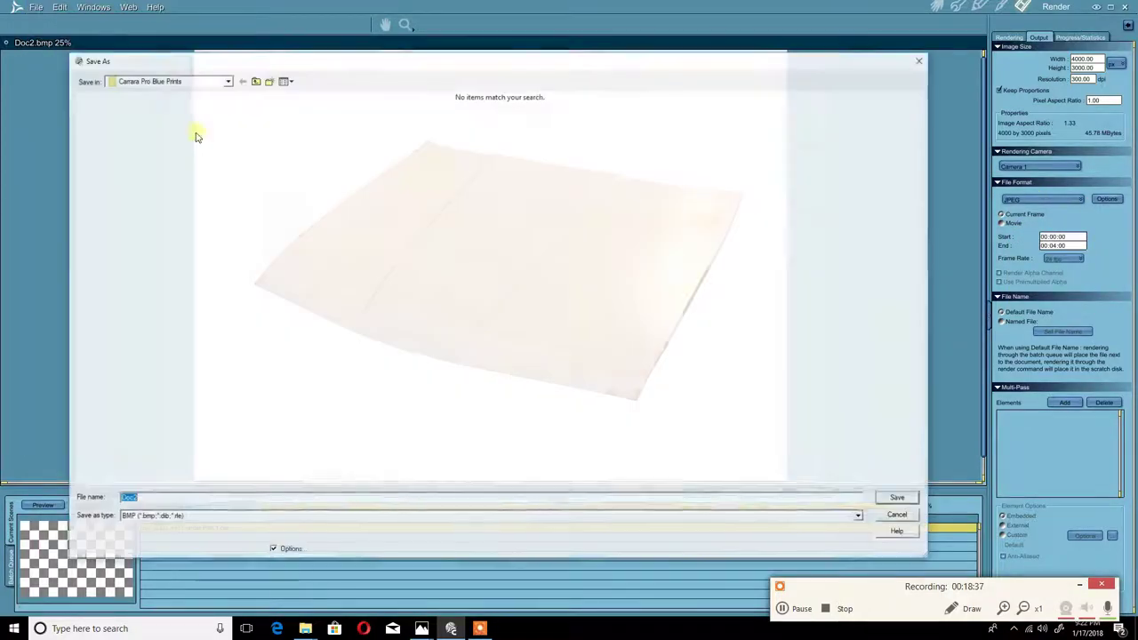
pyautogui.click(846, 518)
pyautogui.click(161, 541)
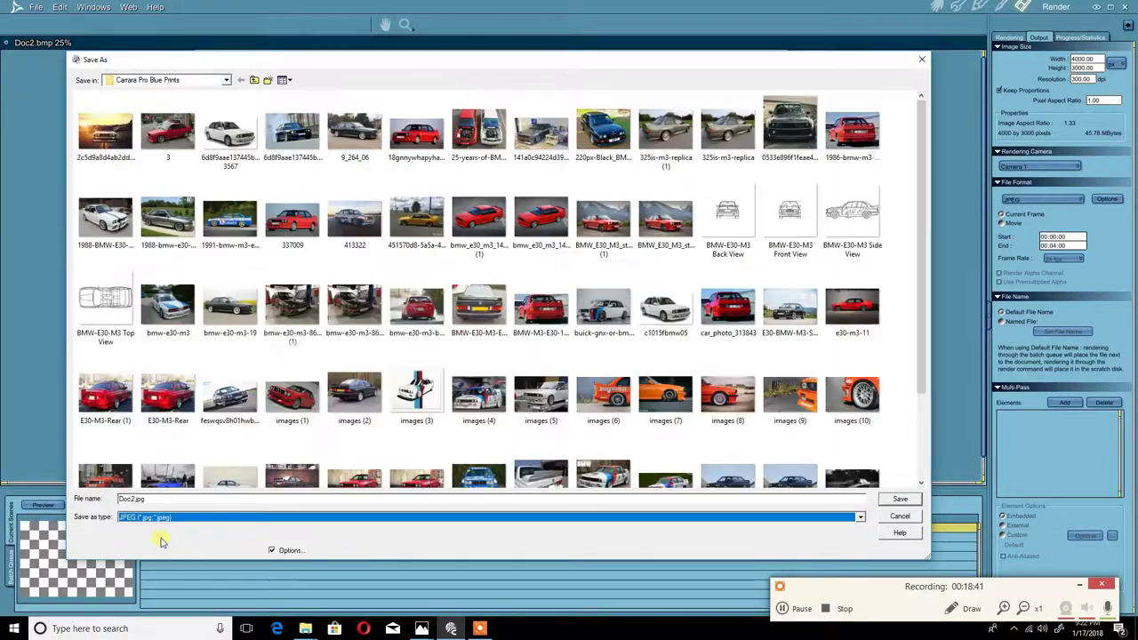
# Step: Choose the 1990 BMW 3 Series folder as the save location for the rendered image
pyautogui.click(226, 80)
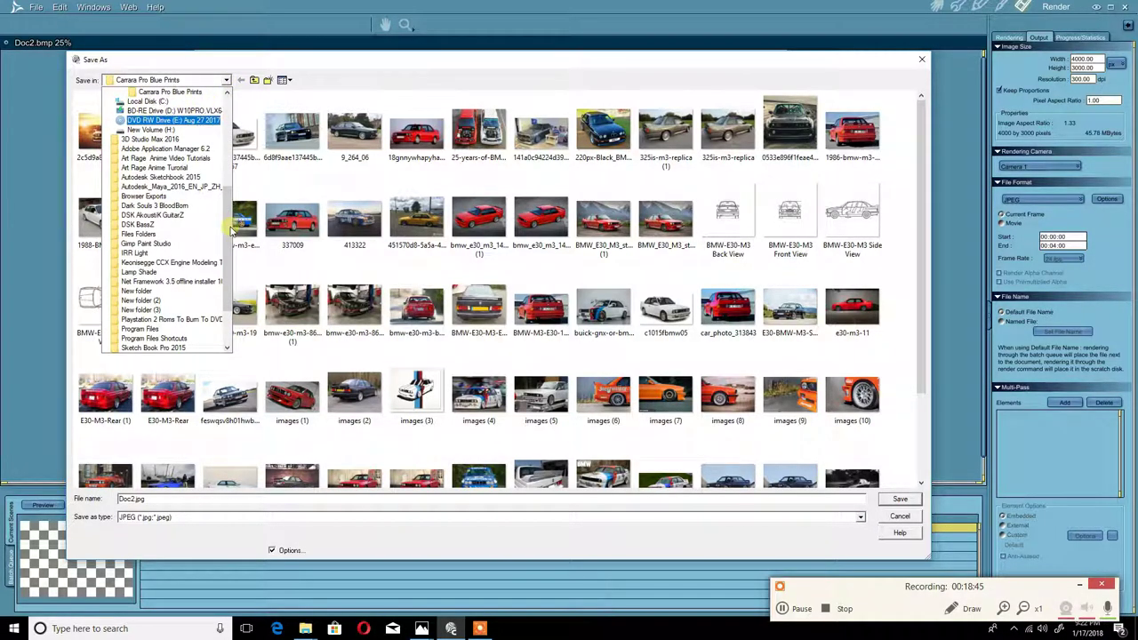
pyautogui.scroll(2, 230, 229)
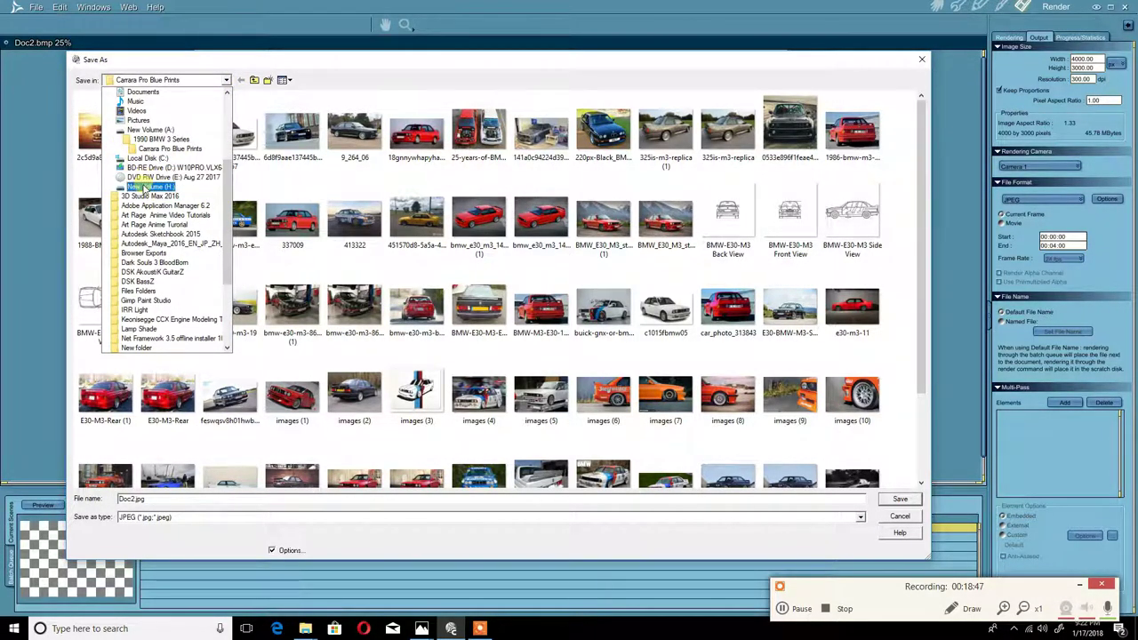
pyautogui.click(156, 148)
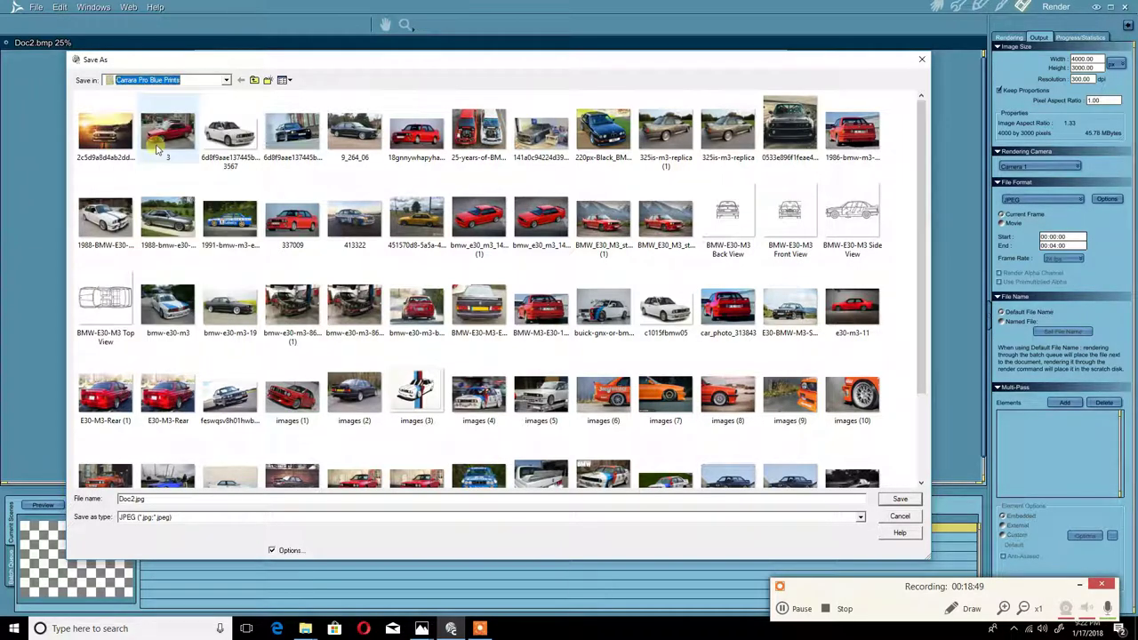
pyautogui.click(226, 80)
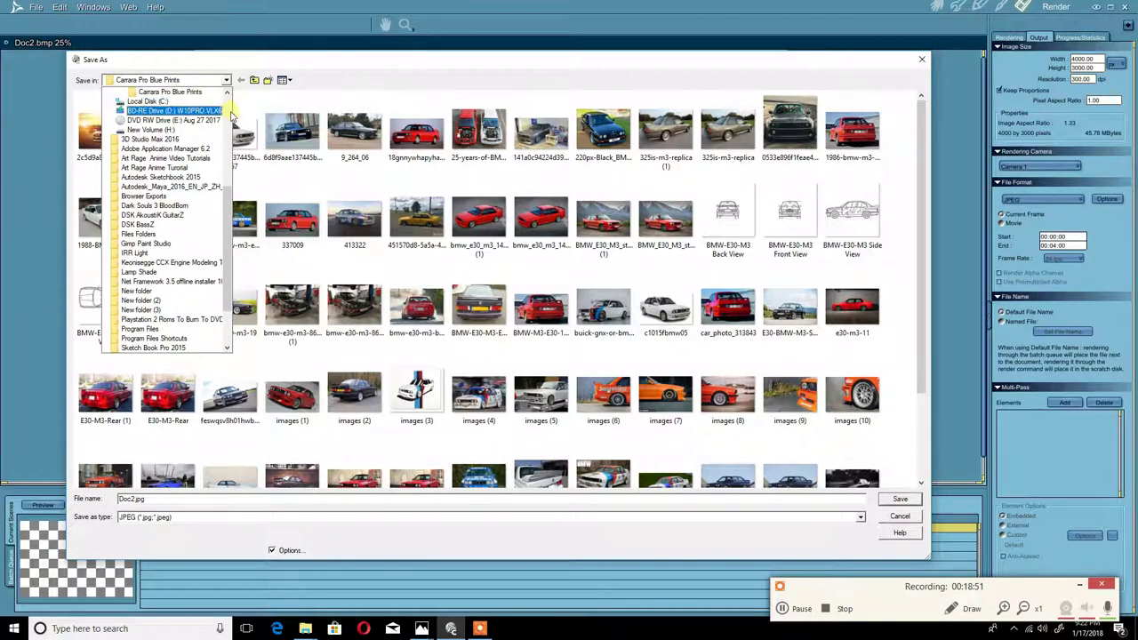
pyautogui.scroll(2, 218, 200)
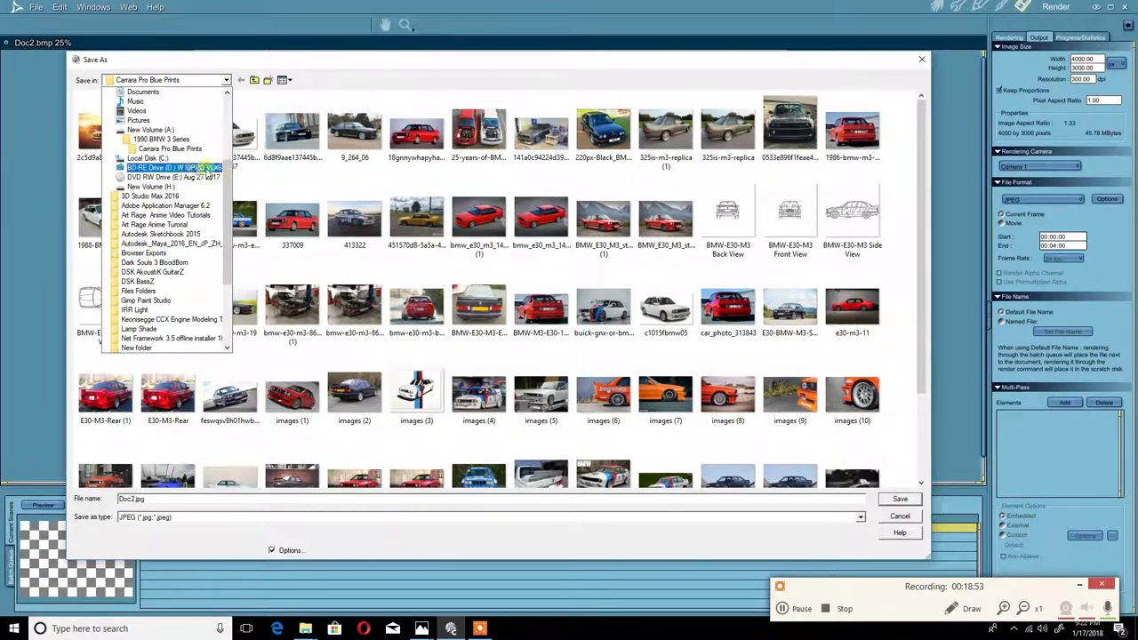
pyautogui.click(161, 140)
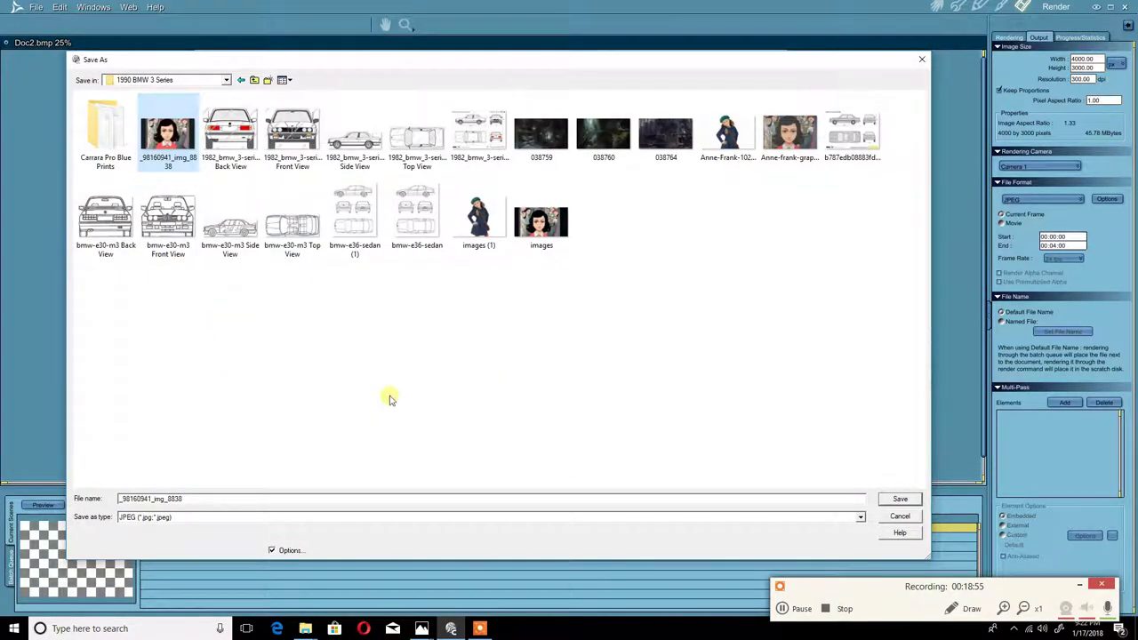
# Step: Name the rendered image BMW Render Part 1 and save it with High JPEG quality
pyautogui.click(206, 502)
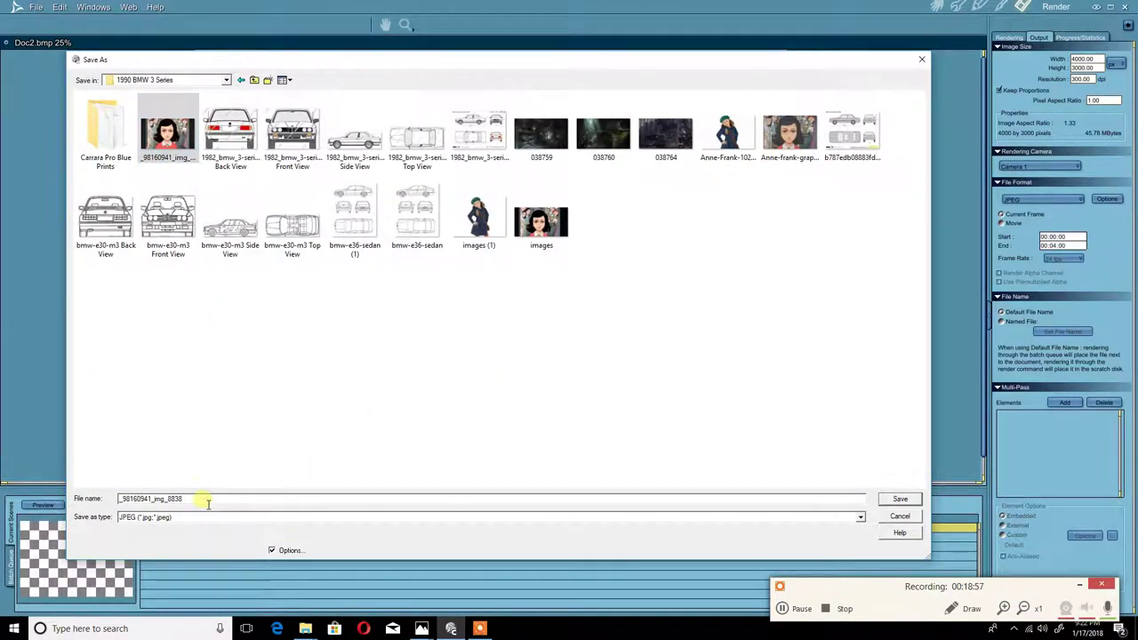
pyautogui.press('BackSpace')
pyautogui.press('BackSpace')
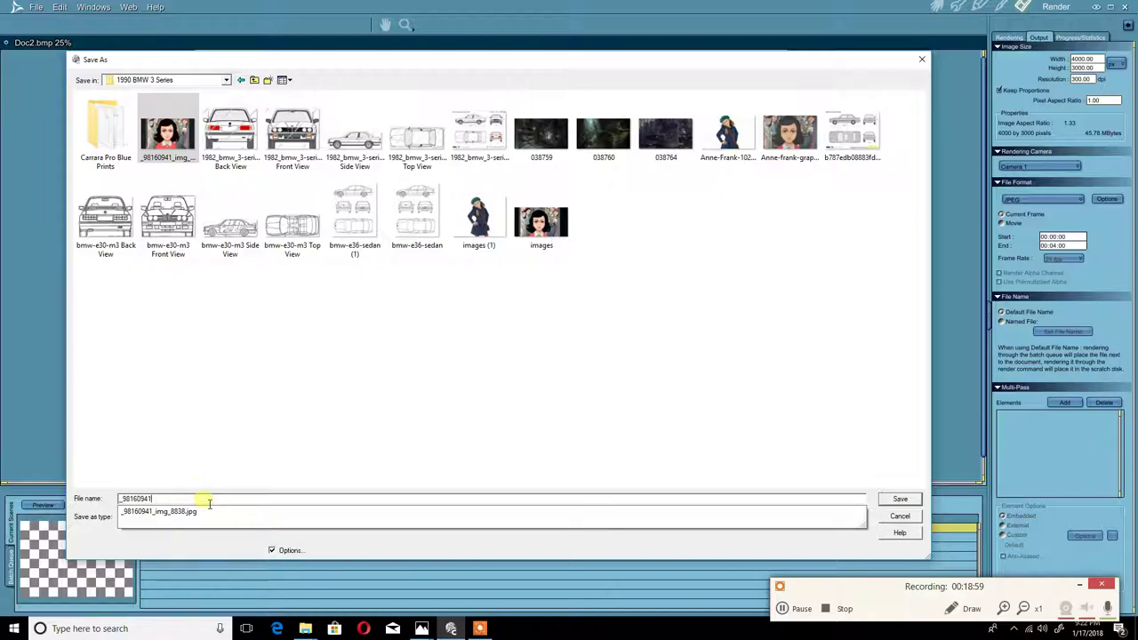
pyautogui.press('BackSpace')
pyautogui.press('BackSpace')
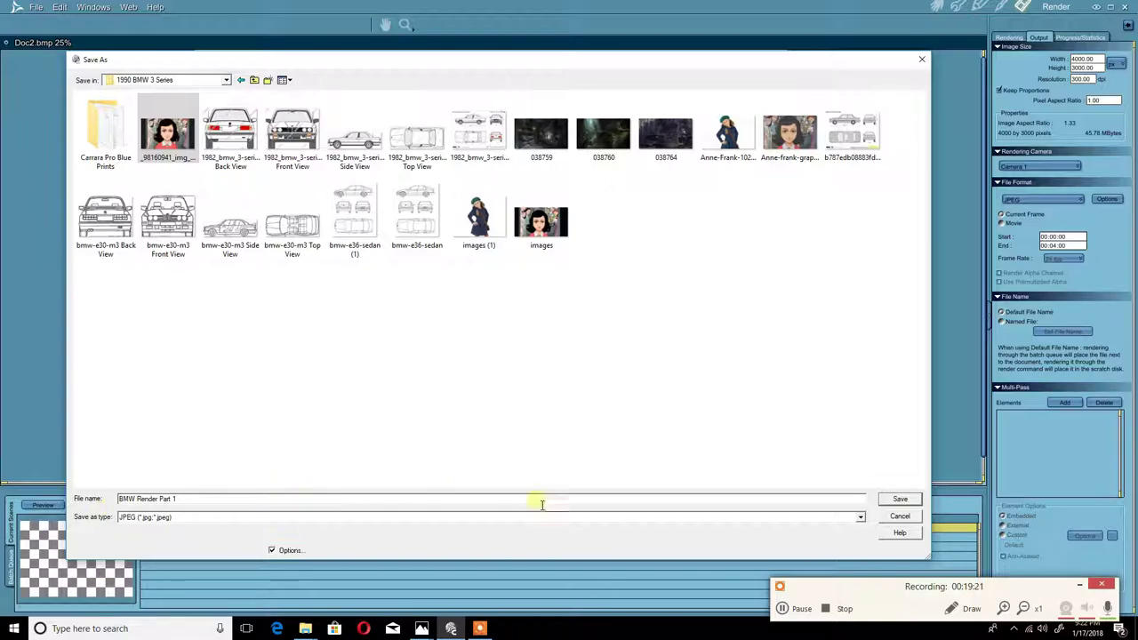
pyautogui.click(900, 500)
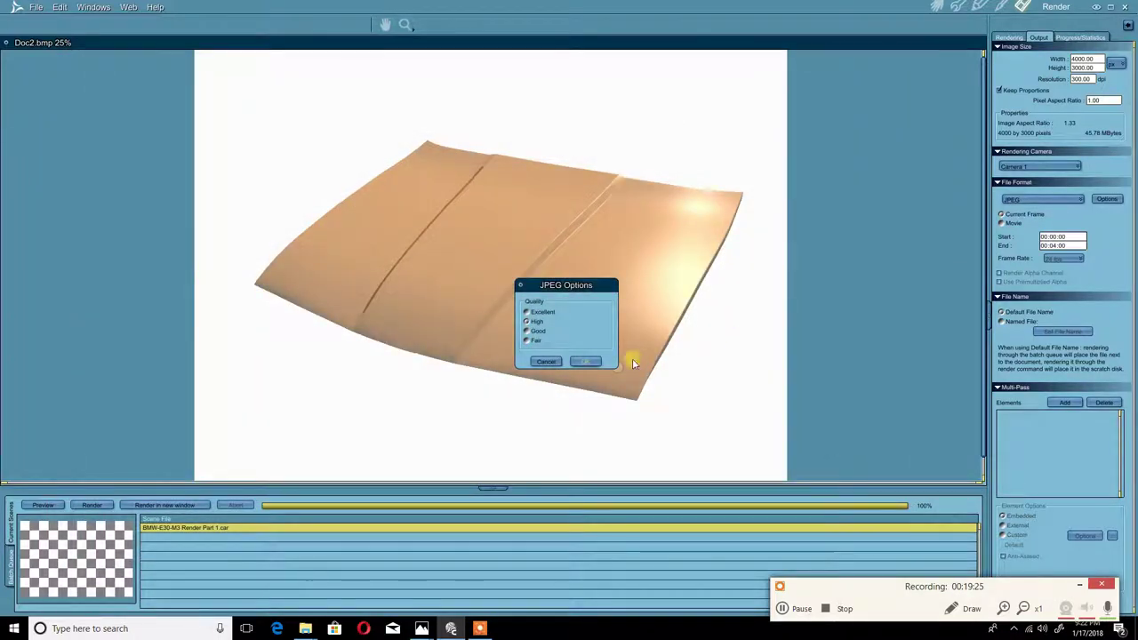
pyautogui.click(585, 361)
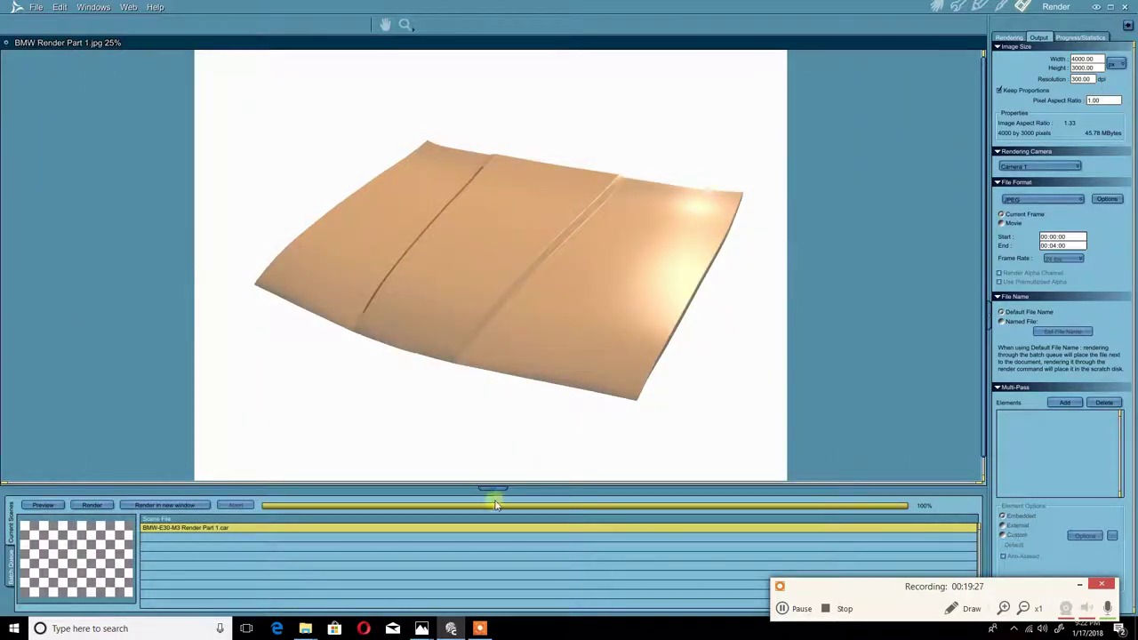
# Step: Switch to File Explorer and open the 1990 BMW 3 Series folder to check for the saved render
pyautogui.moveTo(305, 629)
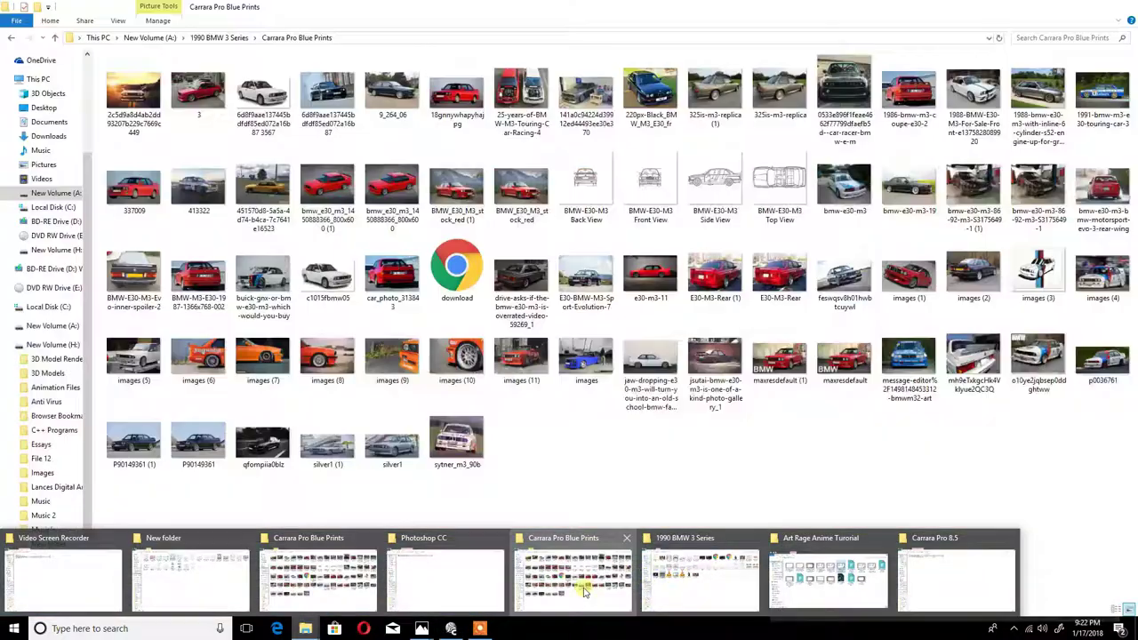
pyautogui.click(584, 591)
pyautogui.click(11, 37)
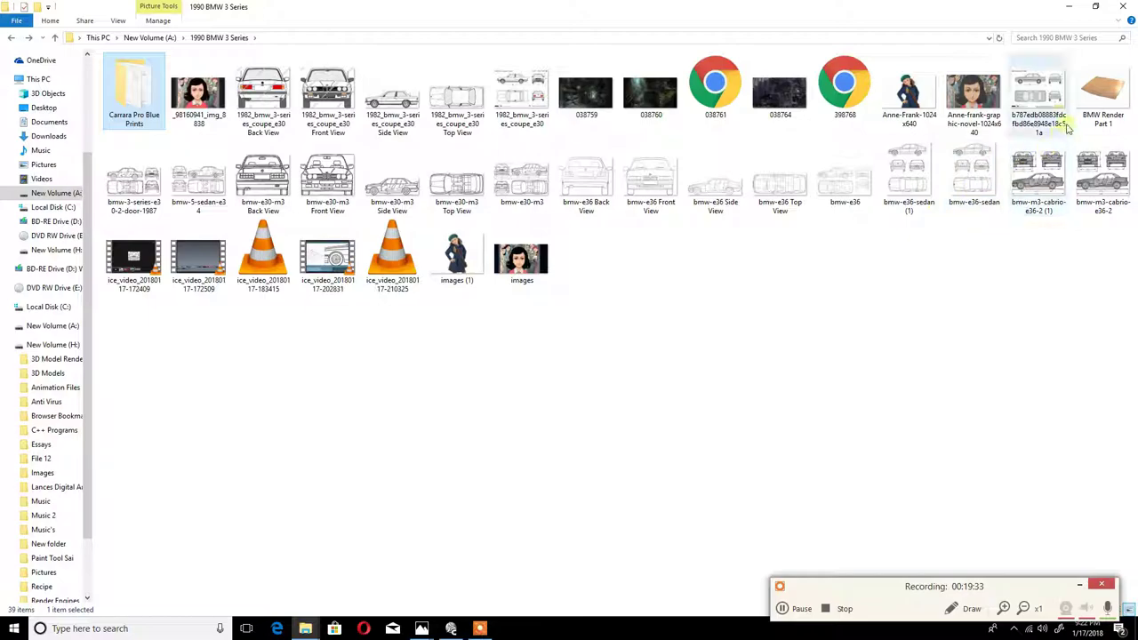
# Step: Open the saved BMW Render Part 1 image to check it, close it, and switch back to Carrara
pyautogui.doubleClick(1082, 100)
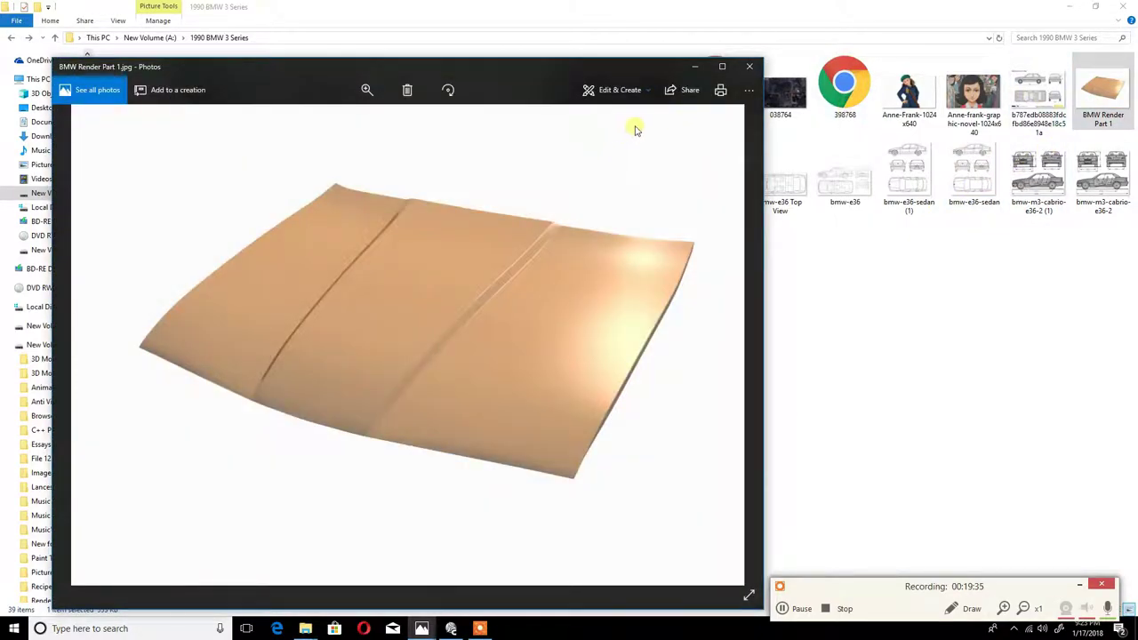
pyautogui.click(750, 66)
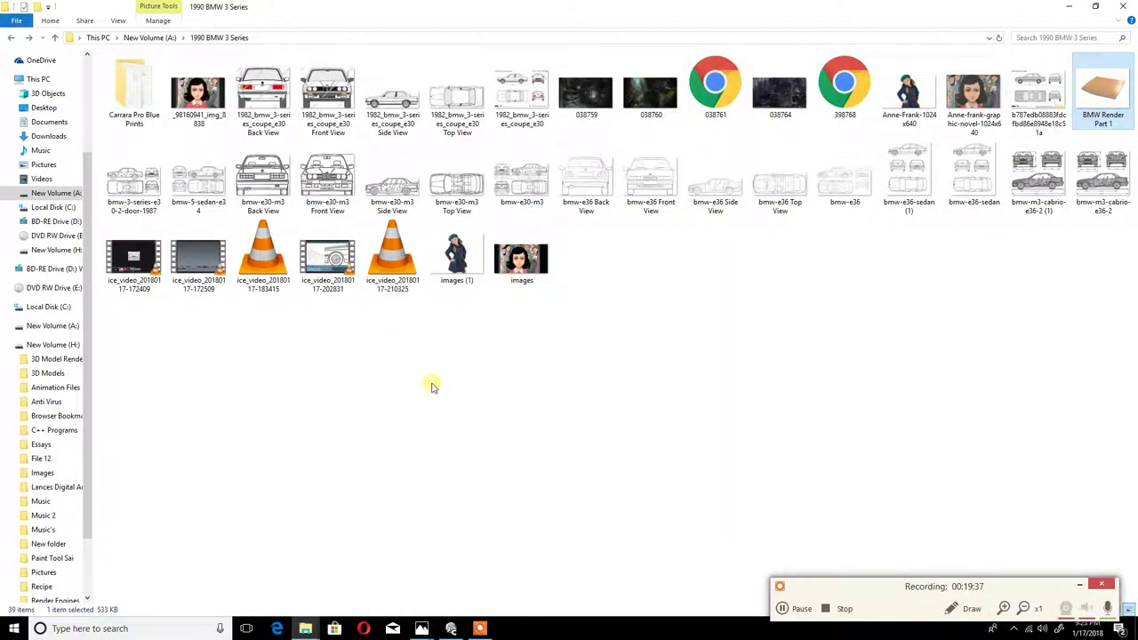
pyautogui.click(451, 629)
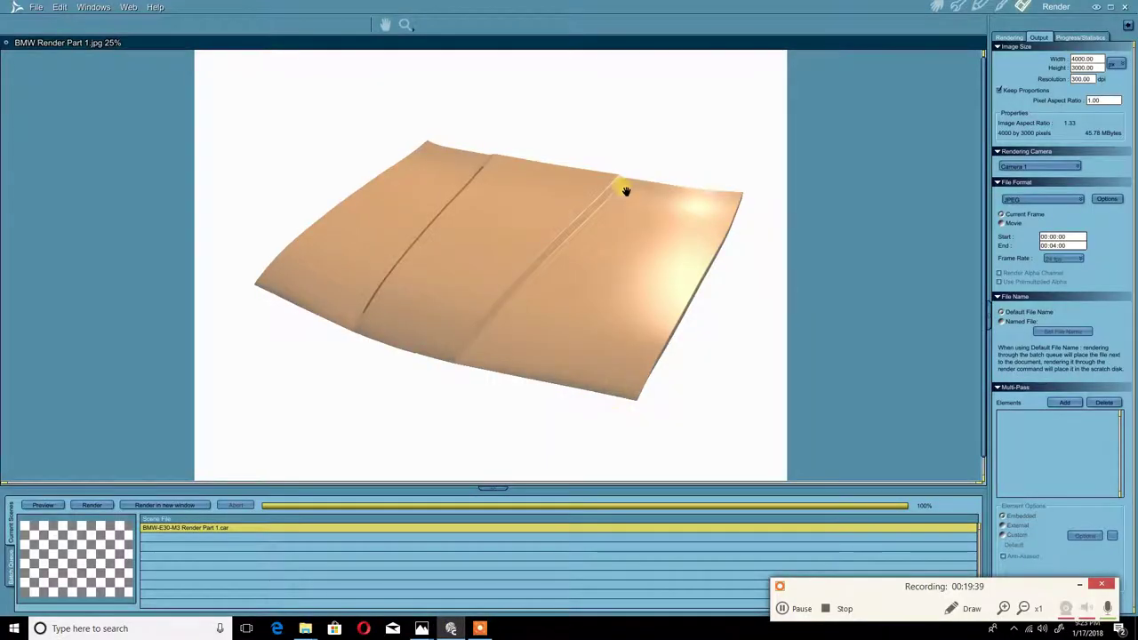
# Step: Render the hood with both fenders and zoom out until the whole image is in view
pyautogui.click(95, 504)
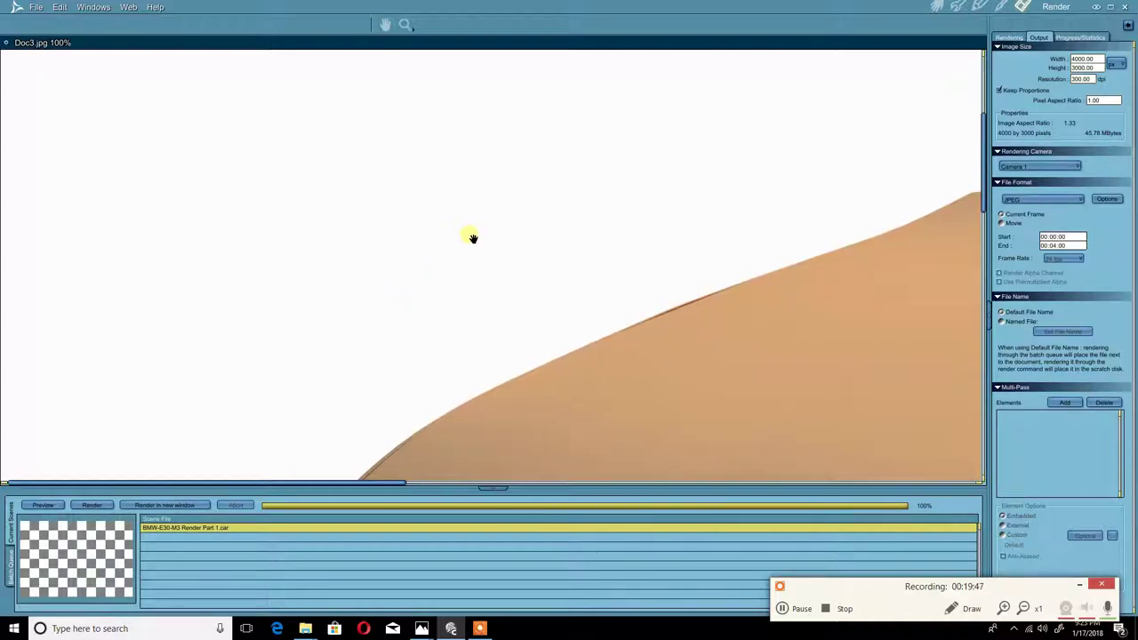
pyautogui.click(409, 26)
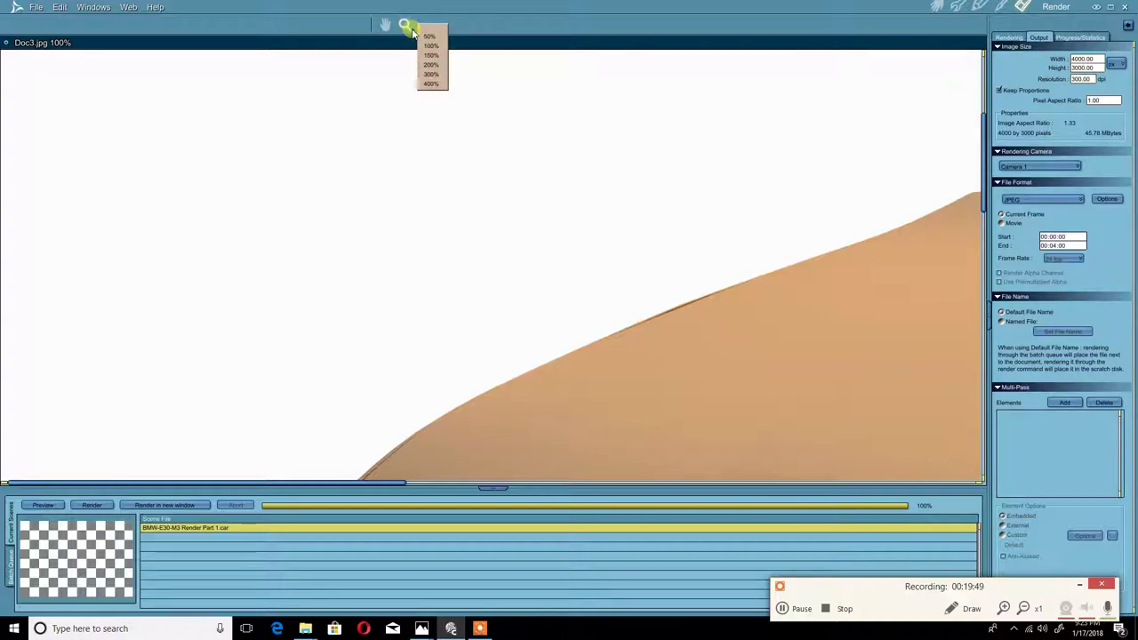
pyautogui.click(435, 47)
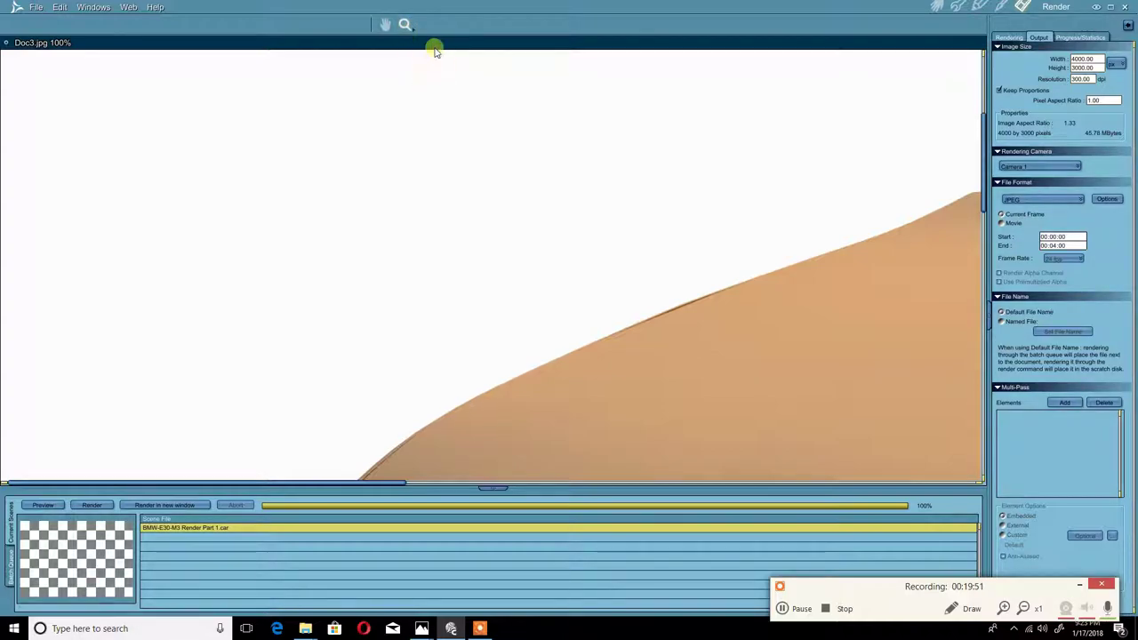
pyautogui.click(412, 31)
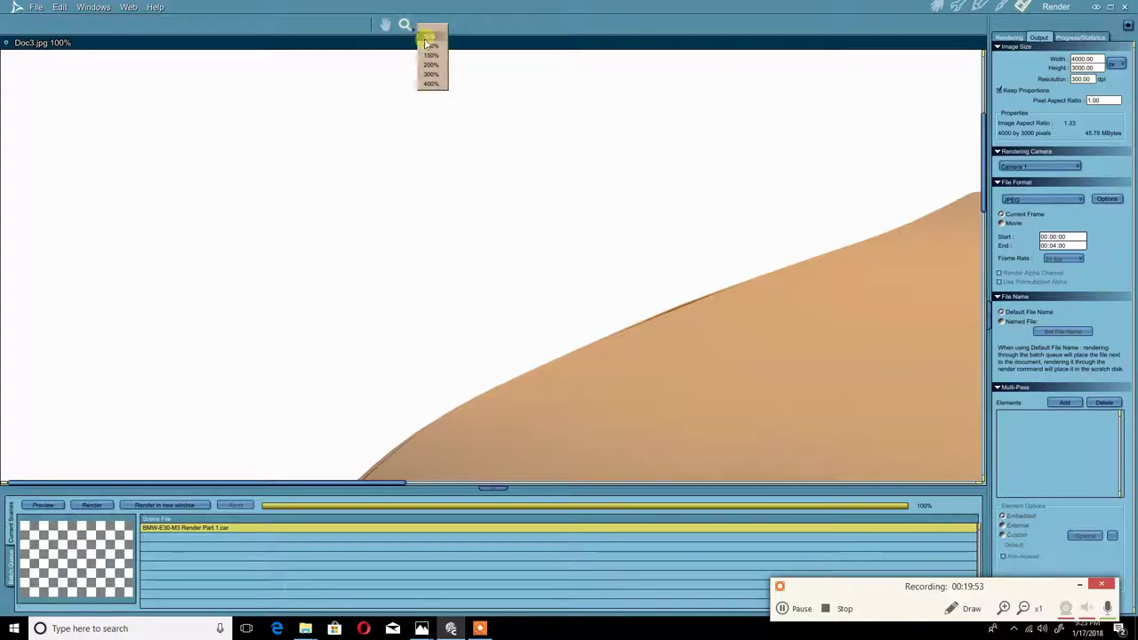
pyautogui.click(434, 43)
pyautogui.keyDown('alt'); pyautogui.click(515, 235); pyautogui.keyUp('alt')
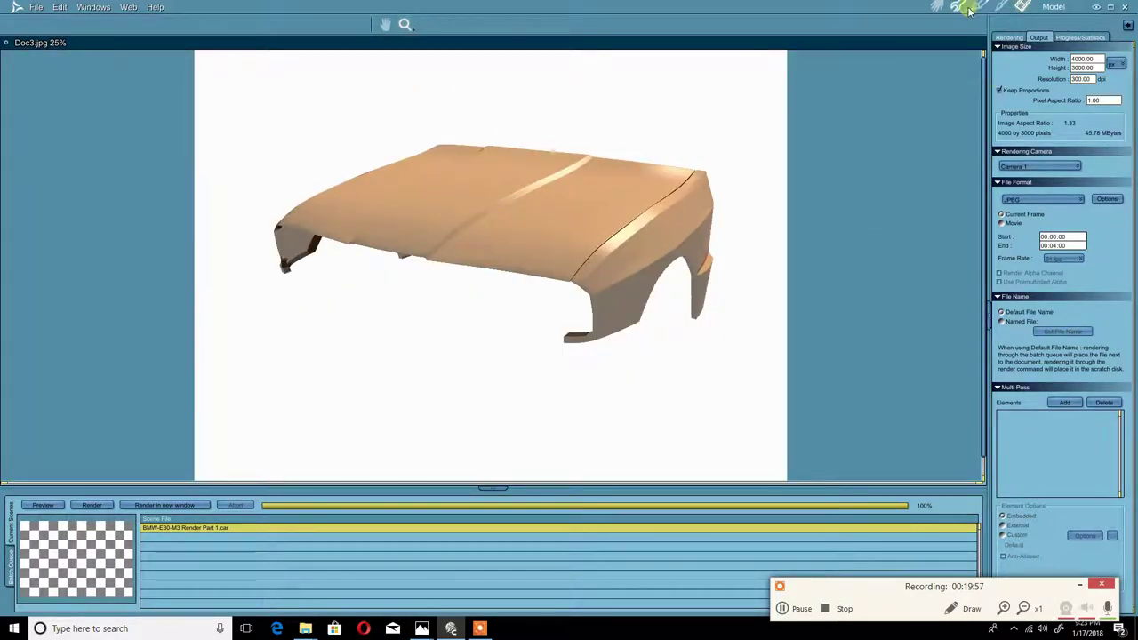
# Step: Reframe the hood and fenders through Camera 1 in the assembly scene and render them again, replacing the unsaved rendering
pyautogui.click(938, 6)
pyautogui.moveTo(650, 235); pyautogui.dragTo(627, 267, button='middle')
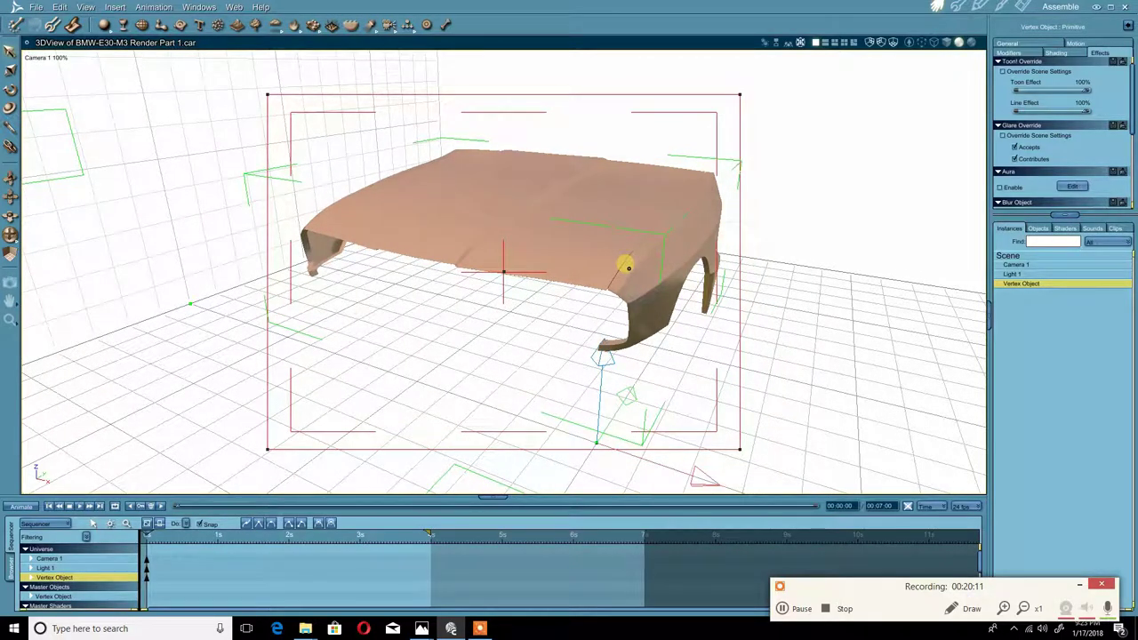
pyautogui.moveTo(620, 273); pyautogui.dragTo(682, 246, button='middle')
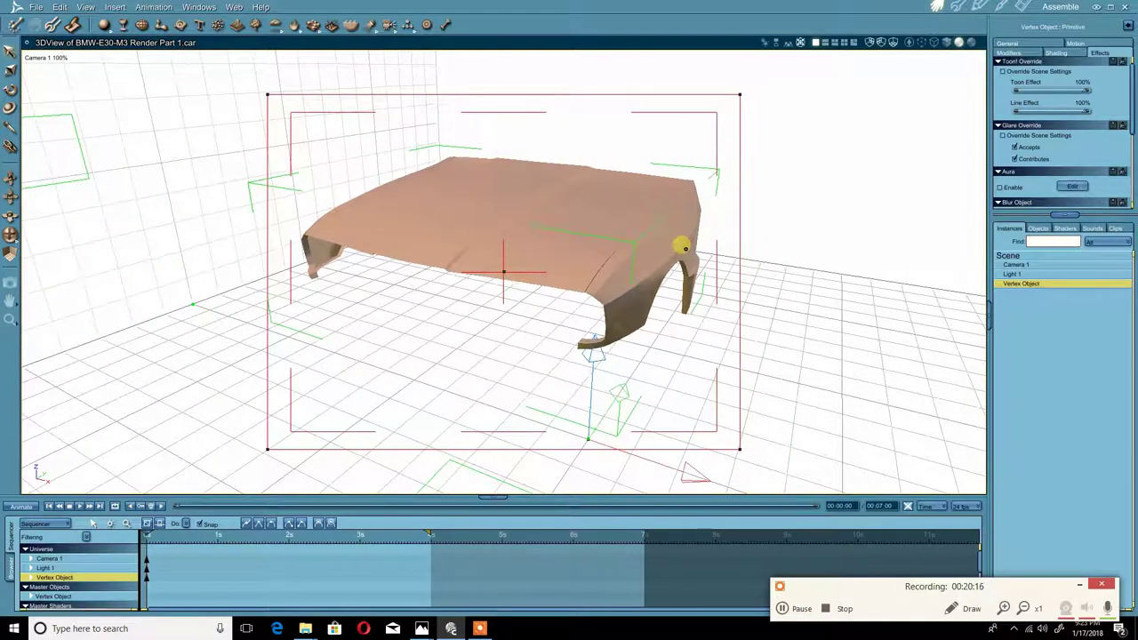
pyautogui.click(1022, 7)
pyautogui.click(95, 505)
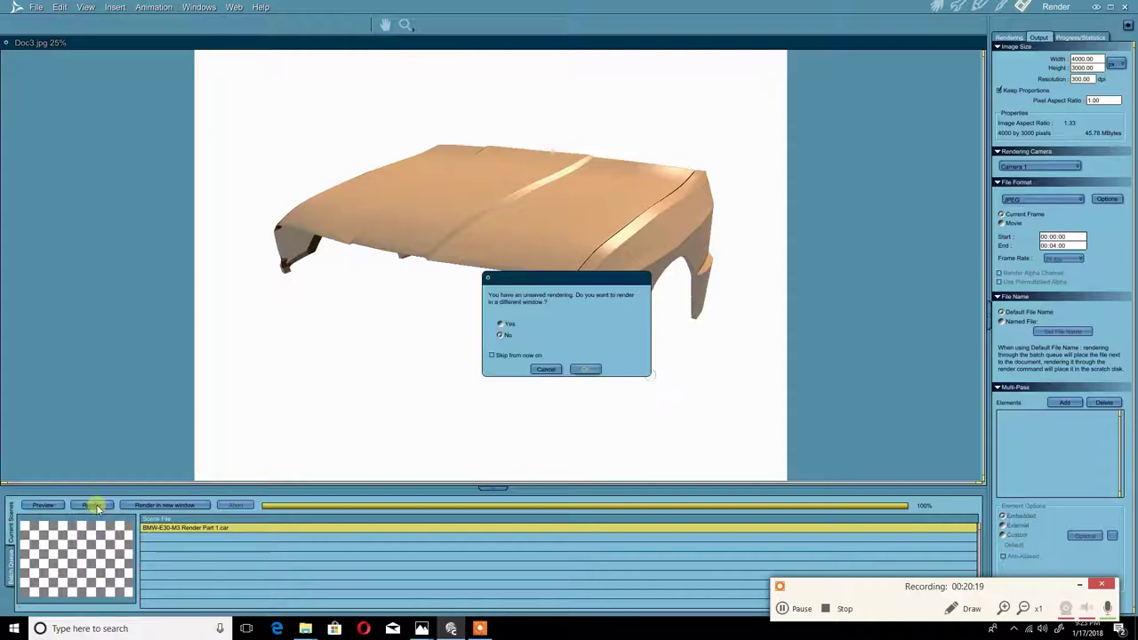
pyautogui.click(586, 369)
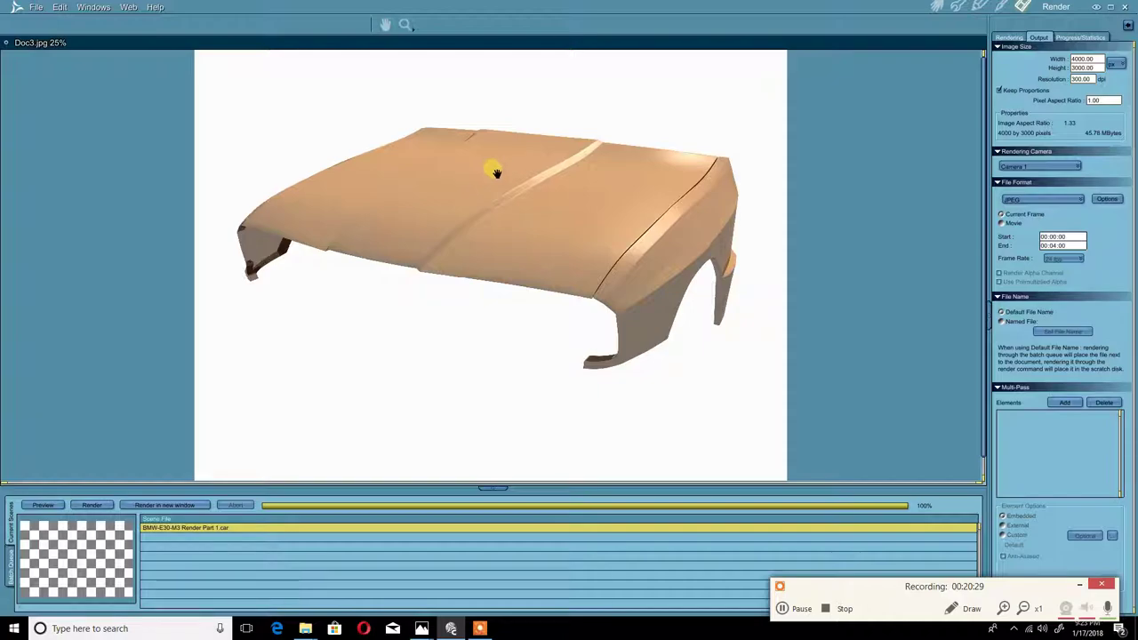
# Step: Save the new render in the 1990 BMW 3 Series folder as JPEG BMW Render Part 2 with Excellent quality
pyautogui.click(36, 7)
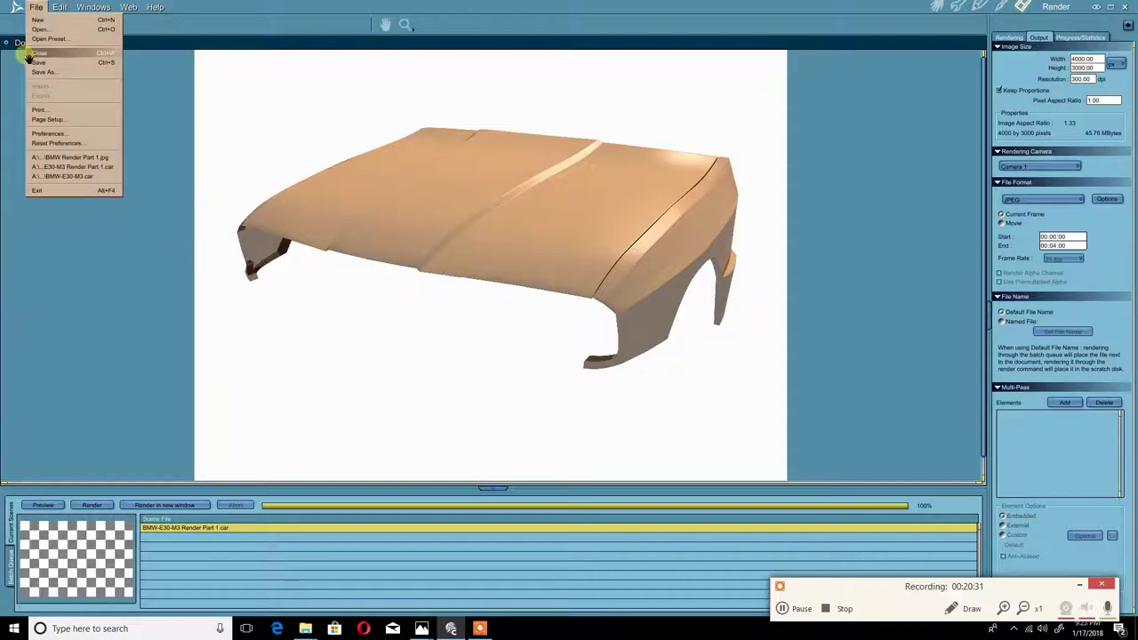
pyautogui.click(487, 282)
pyautogui.click(37, 7)
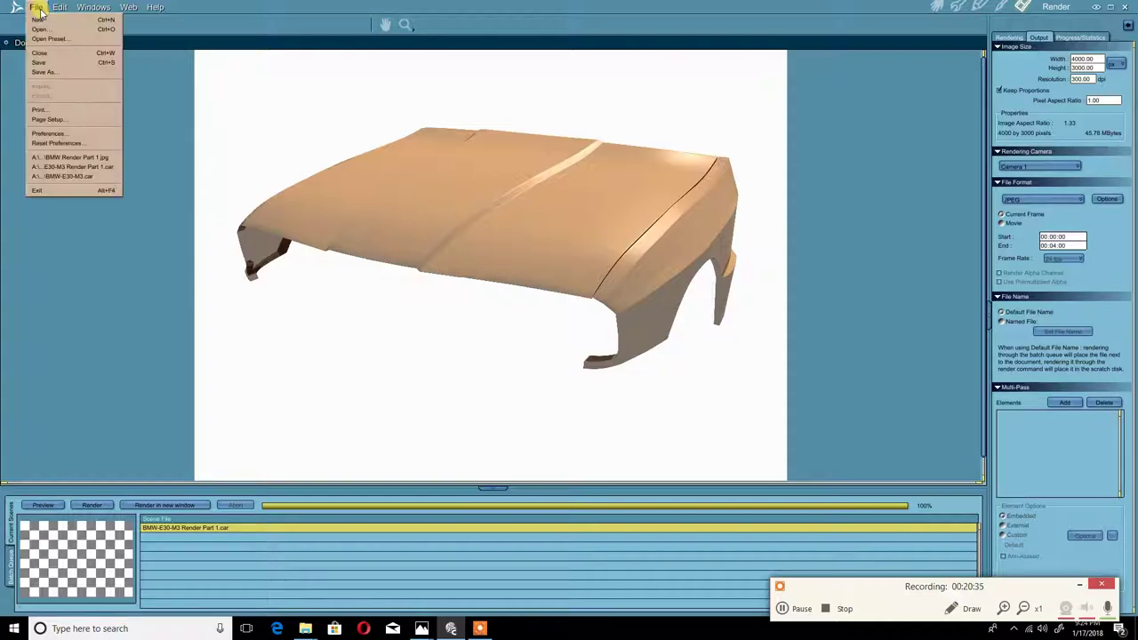
pyautogui.click(44, 72)
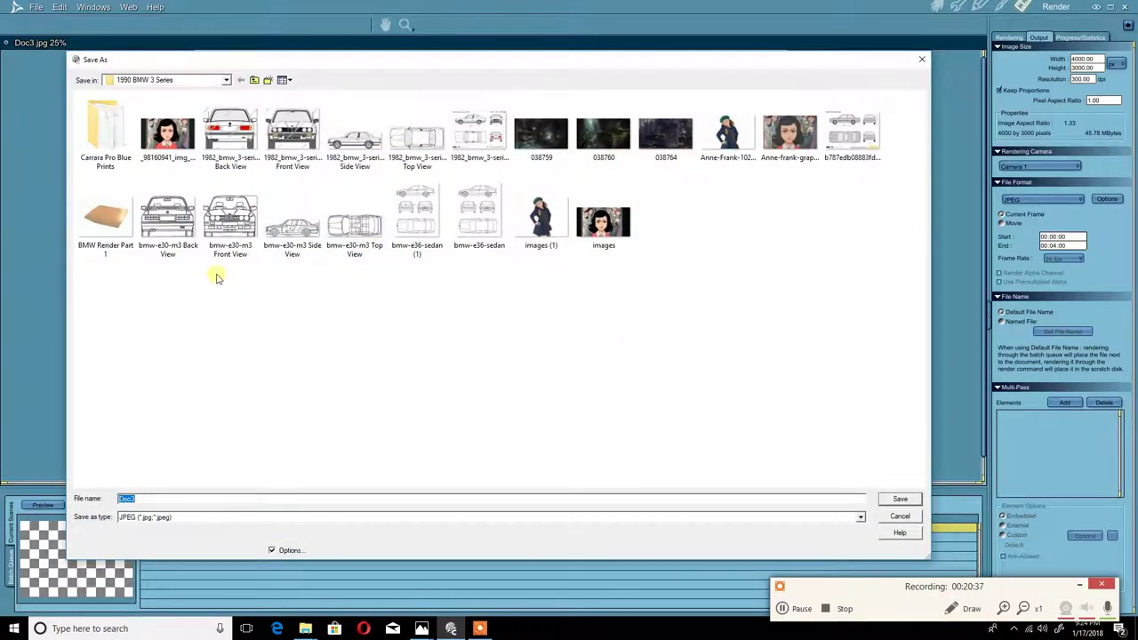
pyautogui.click(105, 230)
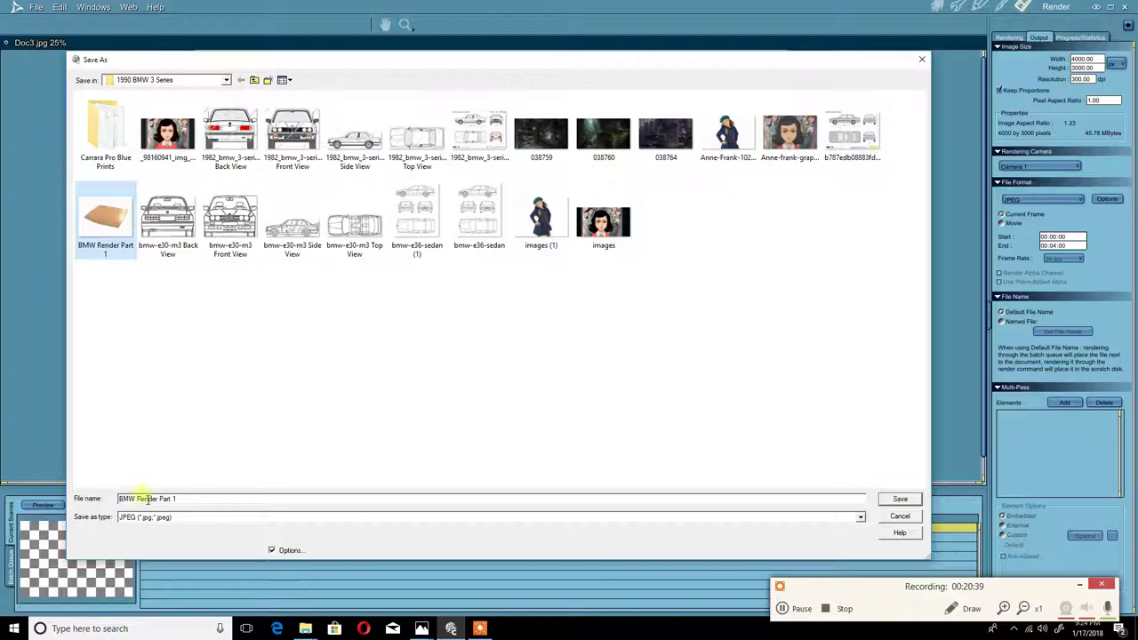
pyautogui.click(197, 504)
pyautogui.press('BackSpace')
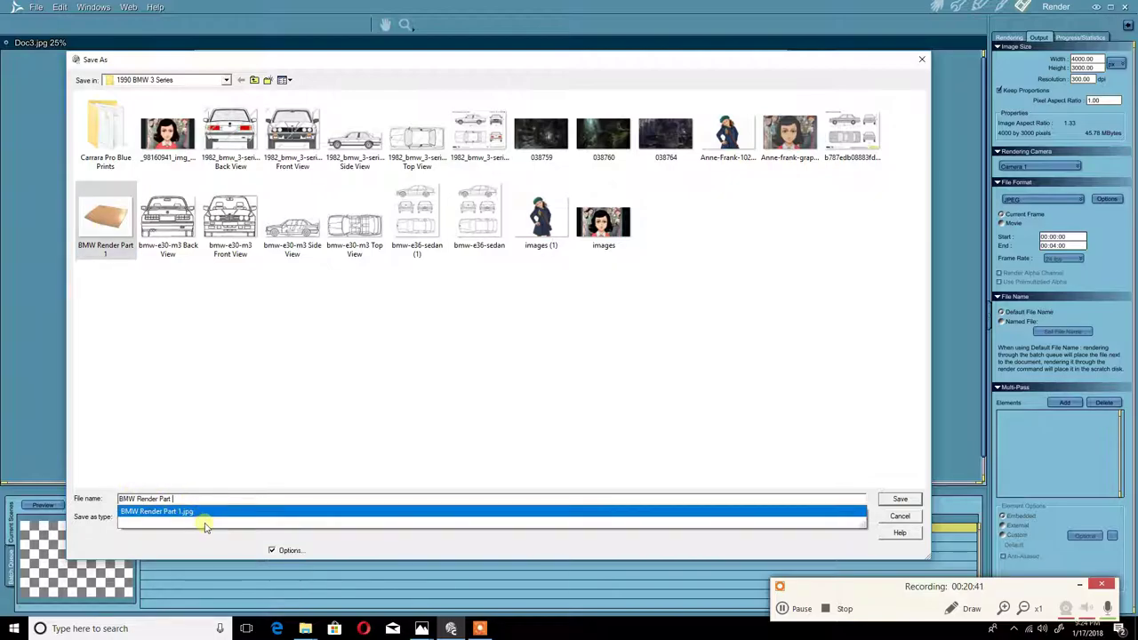
pyautogui.write('2')
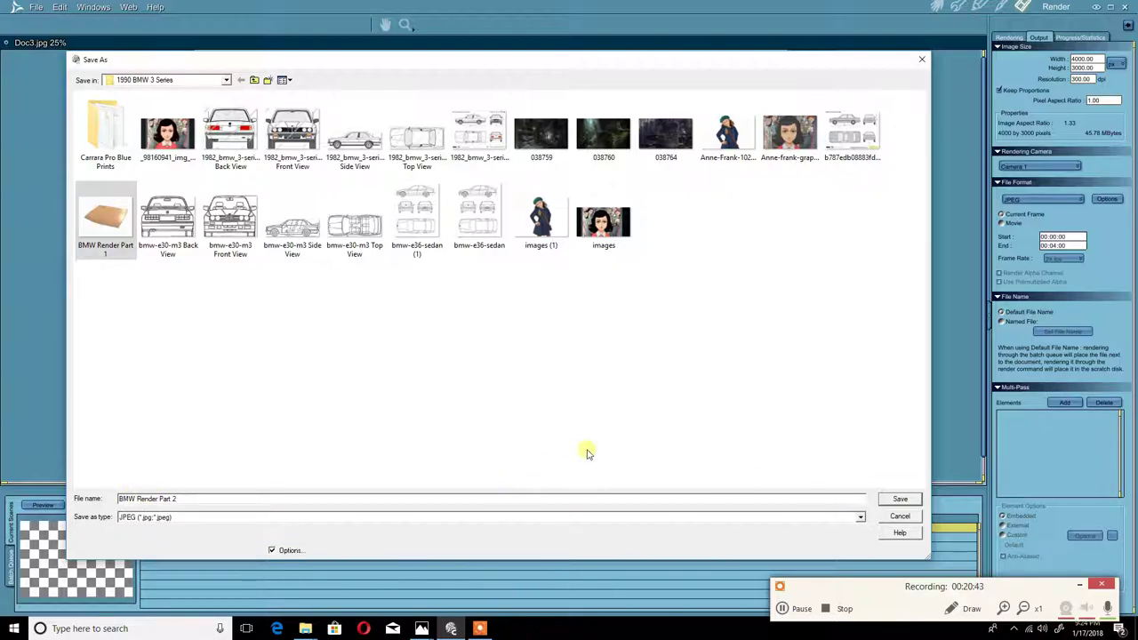
pyautogui.click(900, 499)
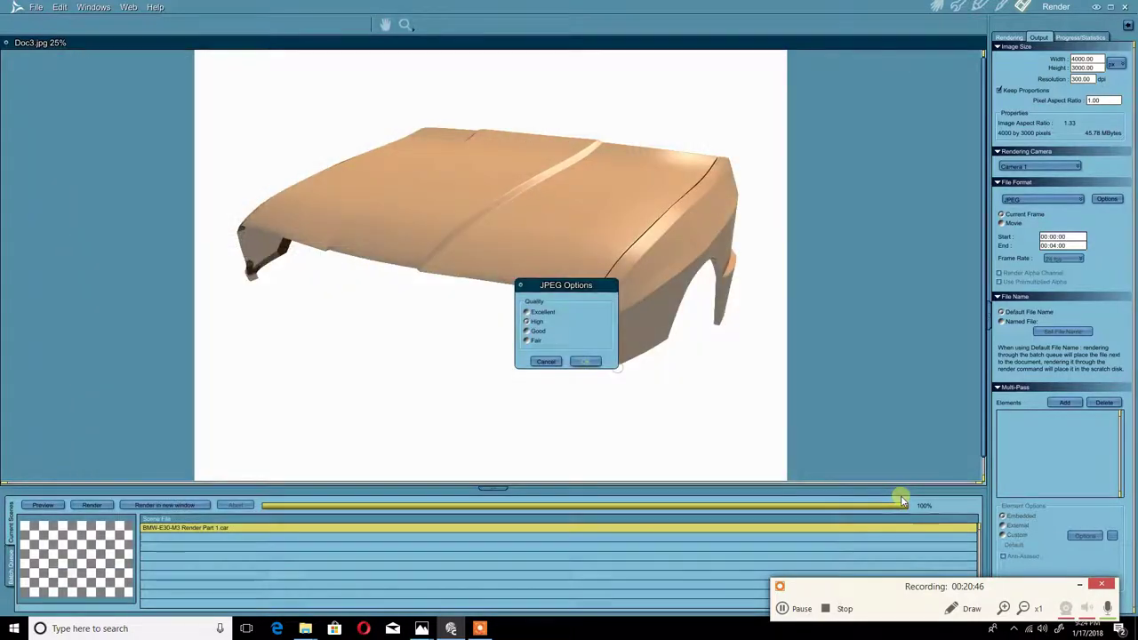
pyautogui.click(532, 316)
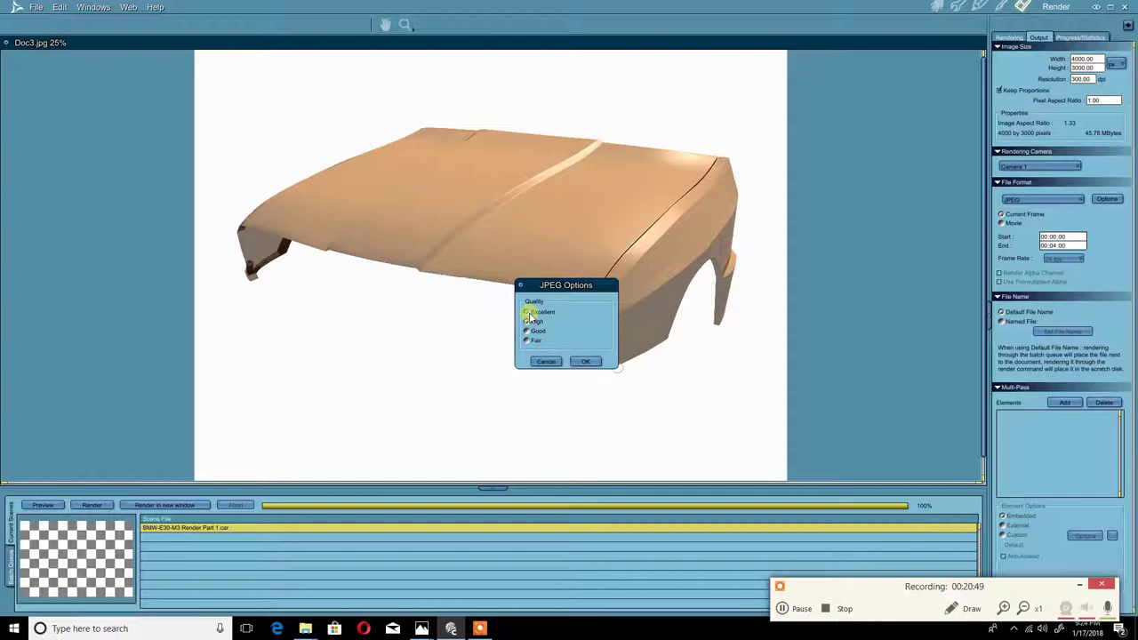
pyautogui.click(590, 362)
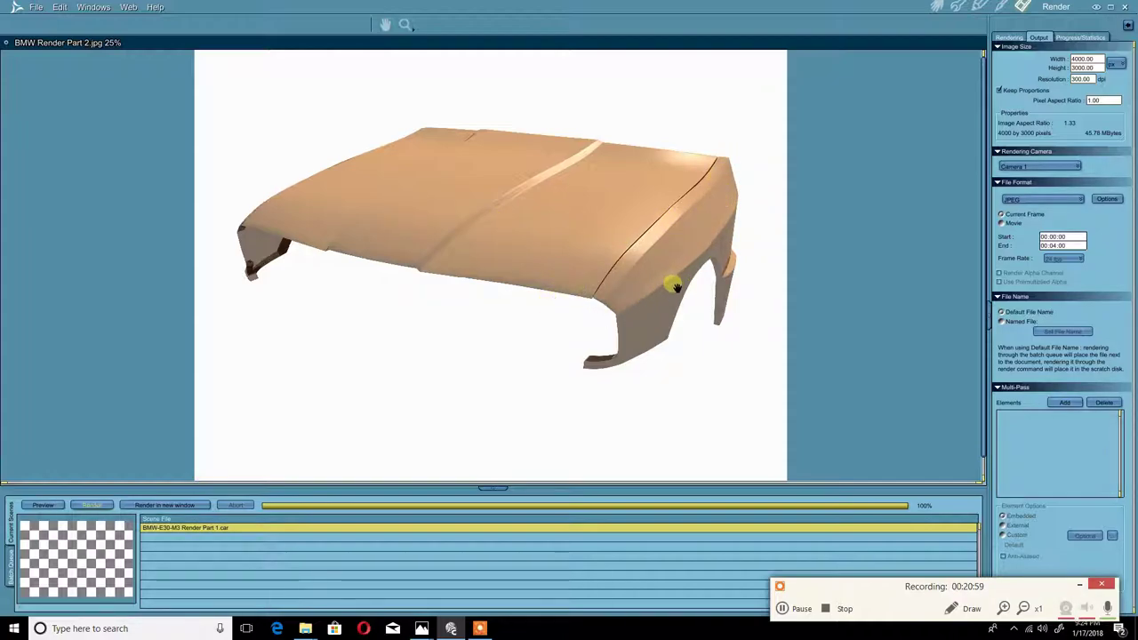
# Step: Switch to File Explorer to check the 1990 BMW 3 Series folder for the second render, and return to Carrara
pyautogui.scroll(-1, 667, 276)
pyautogui.scroll(1, 667, 277)
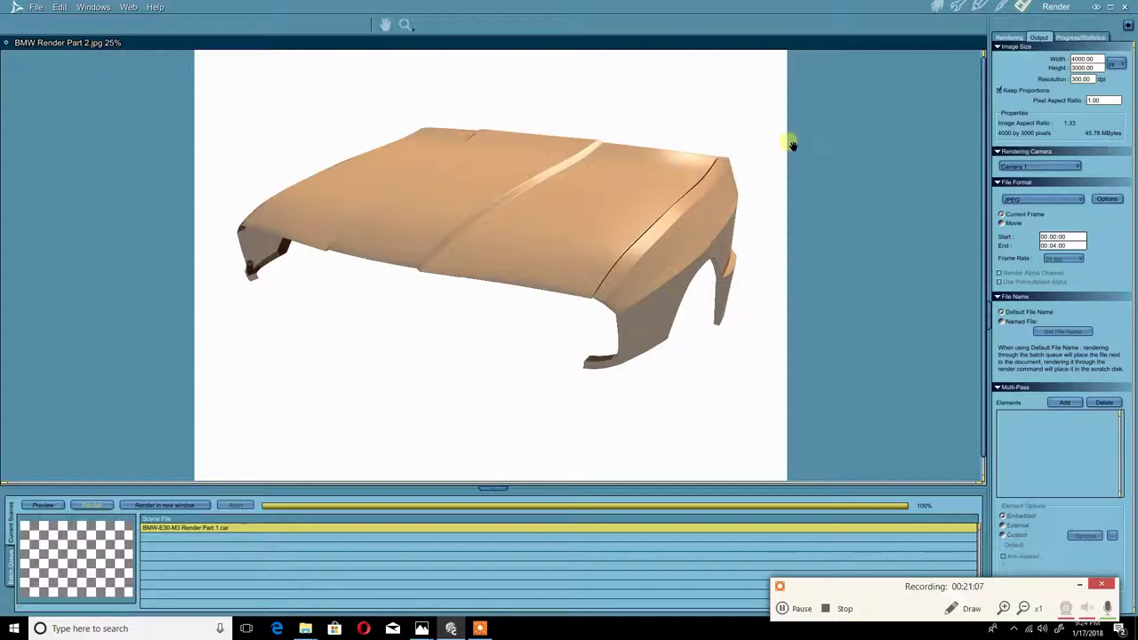
pyautogui.click(1096, 7)
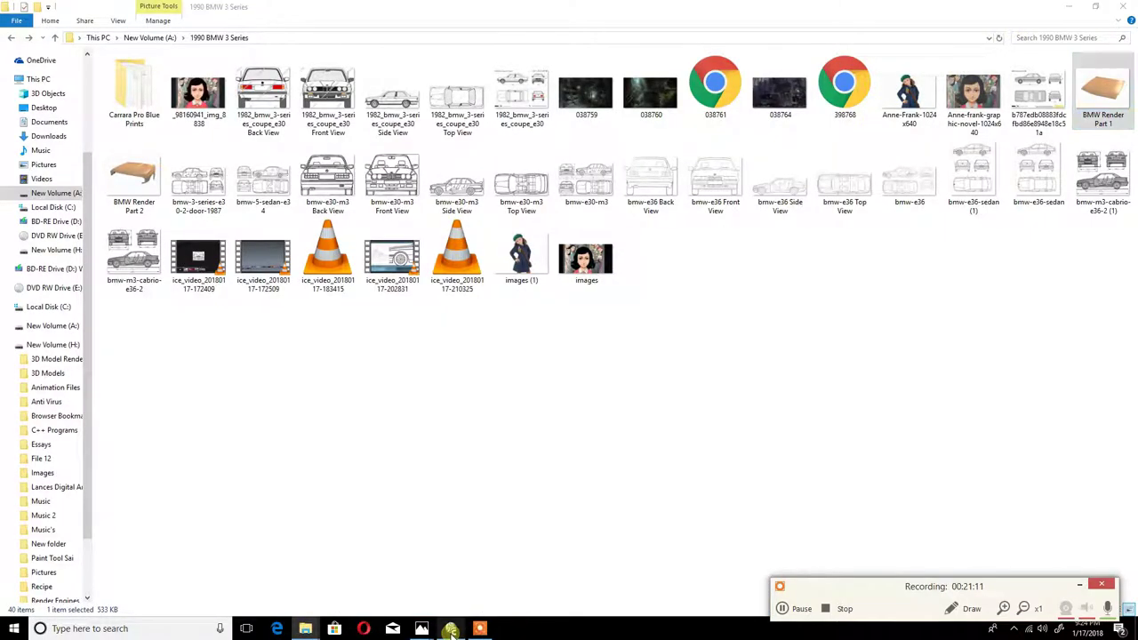
pyautogui.click(452, 628)
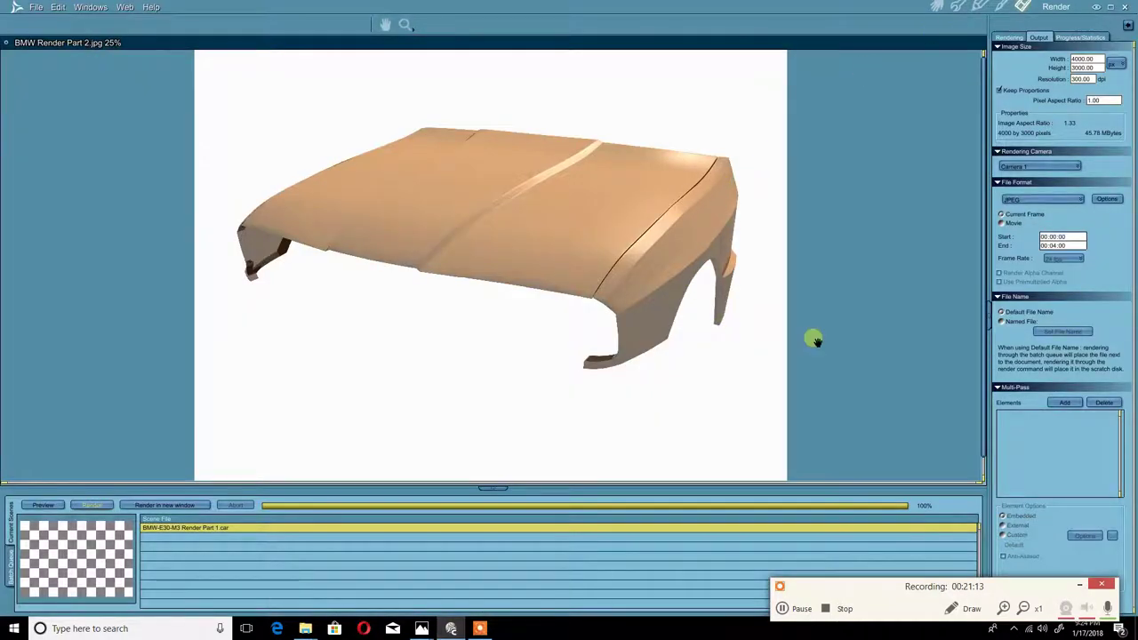
# Step: Reopen the car's vertex object for modeling and show it in a single Director's Camera viewport
pyautogui.click(934, 7)
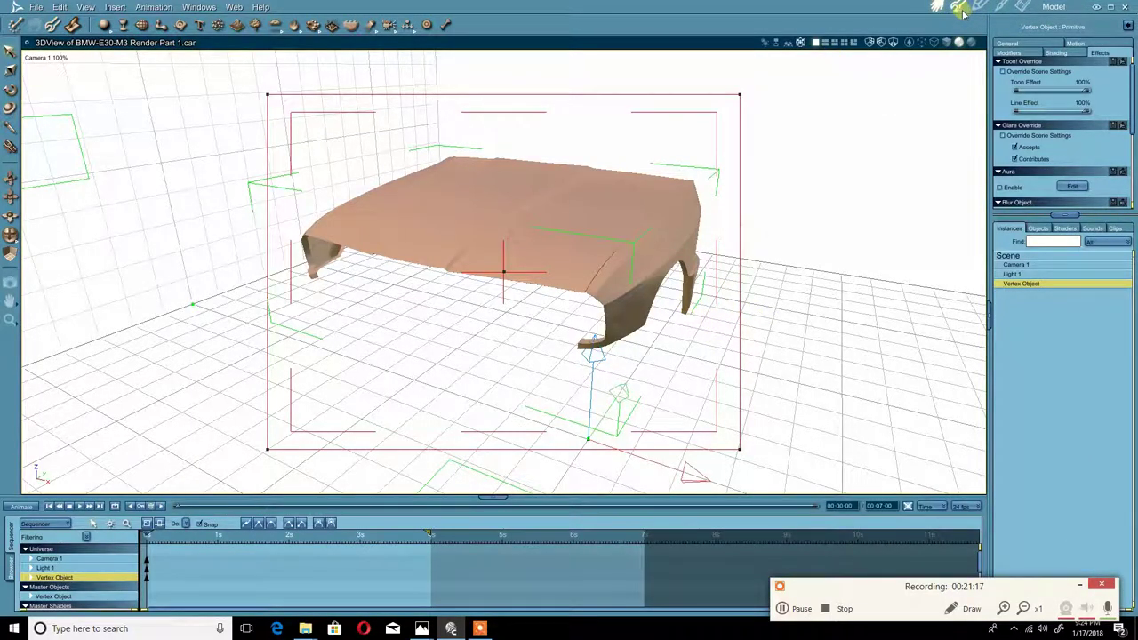
pyautogui.click(959, 7)
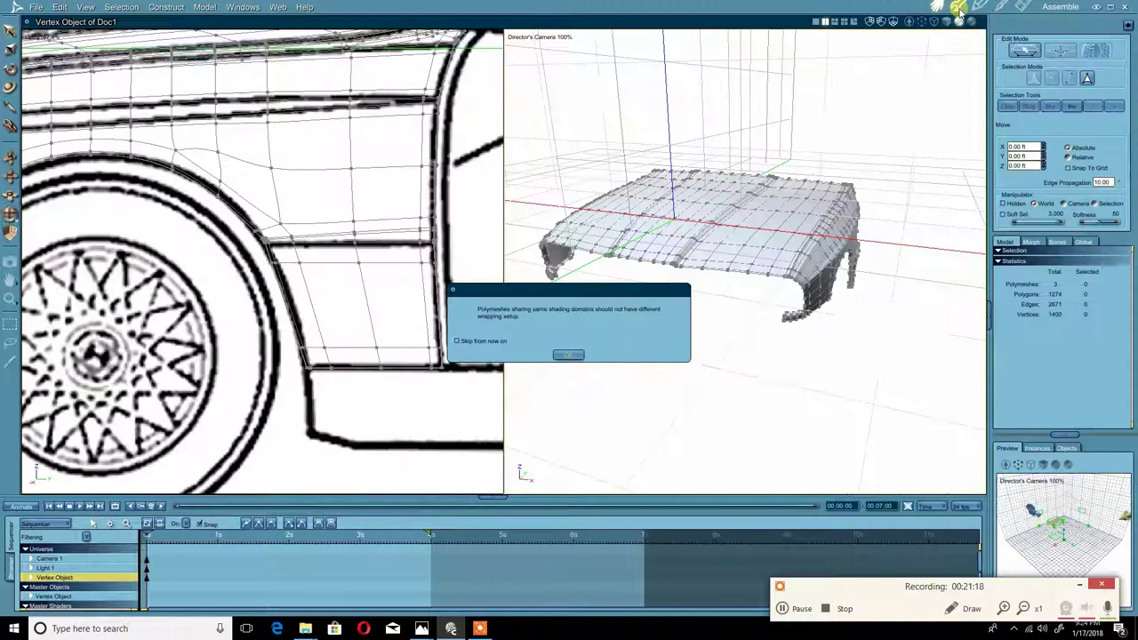
pyautogui.click(568, 355)
pyautogui.moveTo(675, 219); pyautogui.dragTo(670, 224, button='middle')
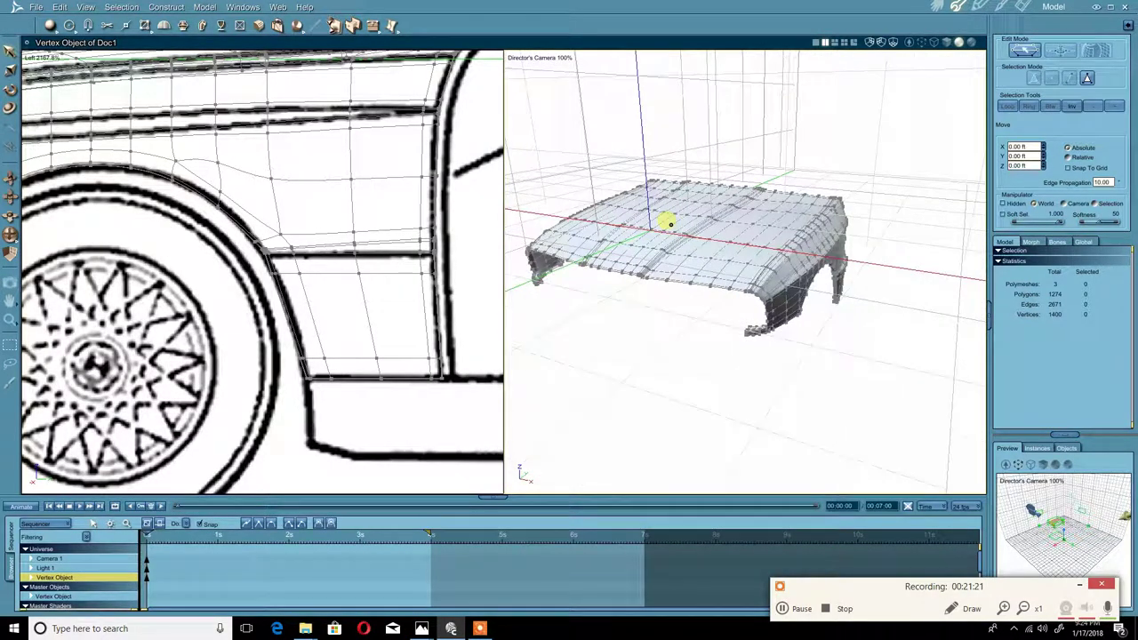
pyautogui.click(815, 42)
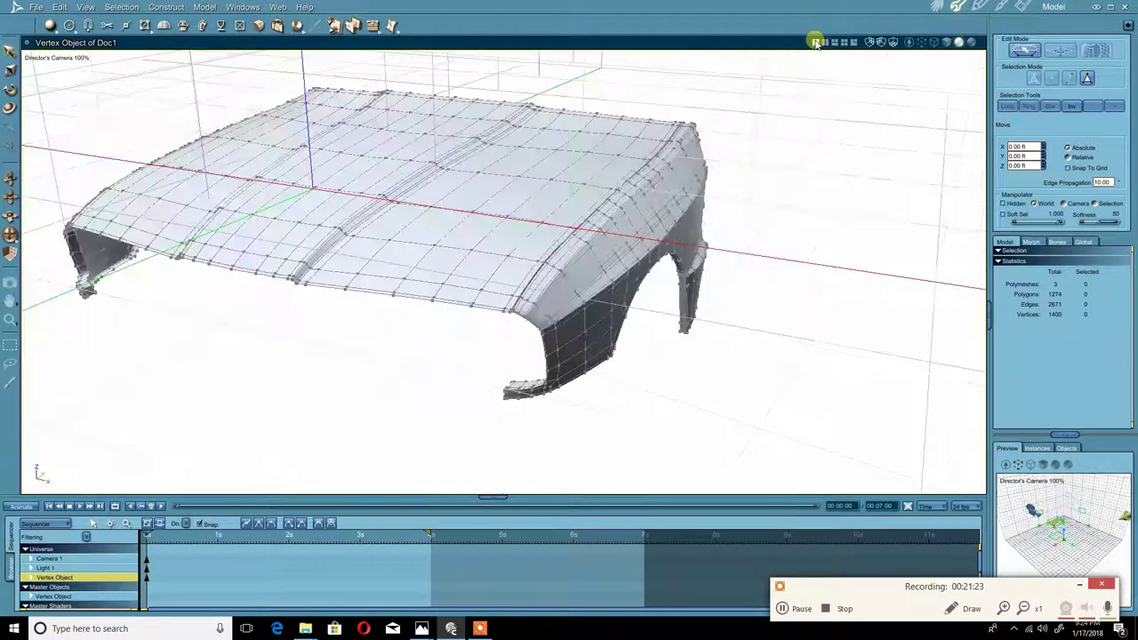
pyautogui.scroll(-5, 678, 205)
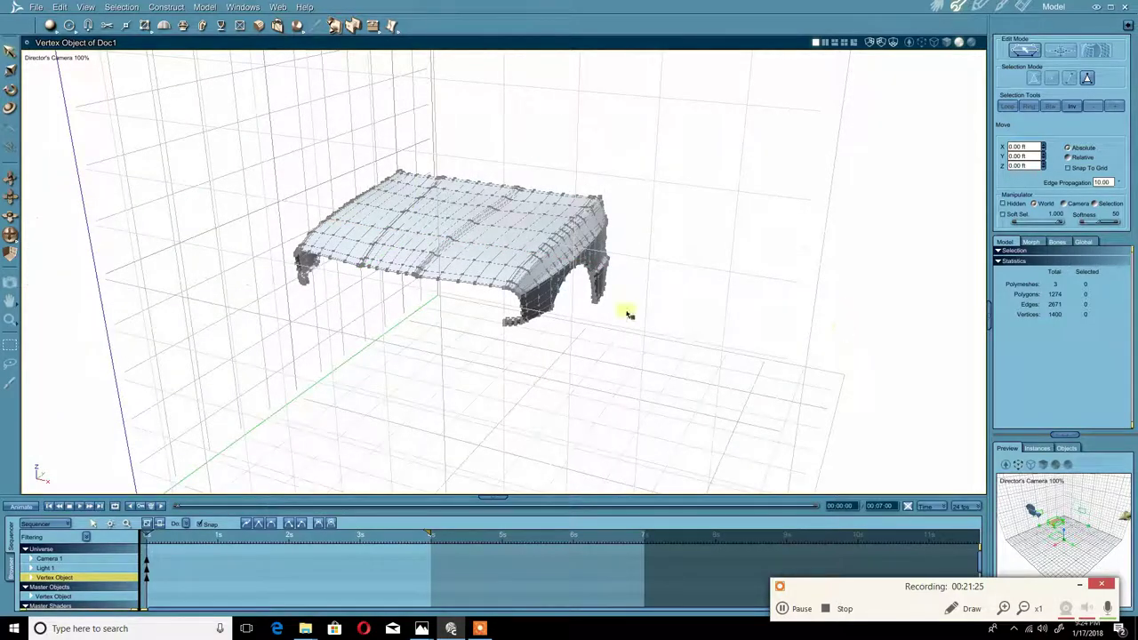
pyautogui.scroll(2, 511, 297)
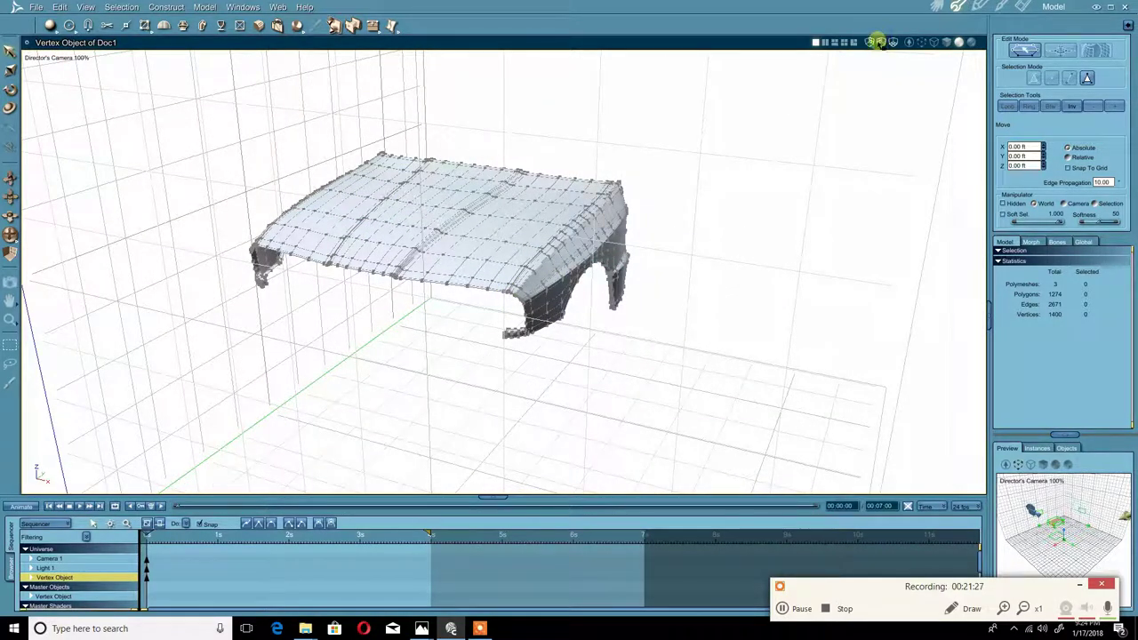
pyautogui.moveTo(551, 193); pyautogui.dragTo(553, 229, button='middle')
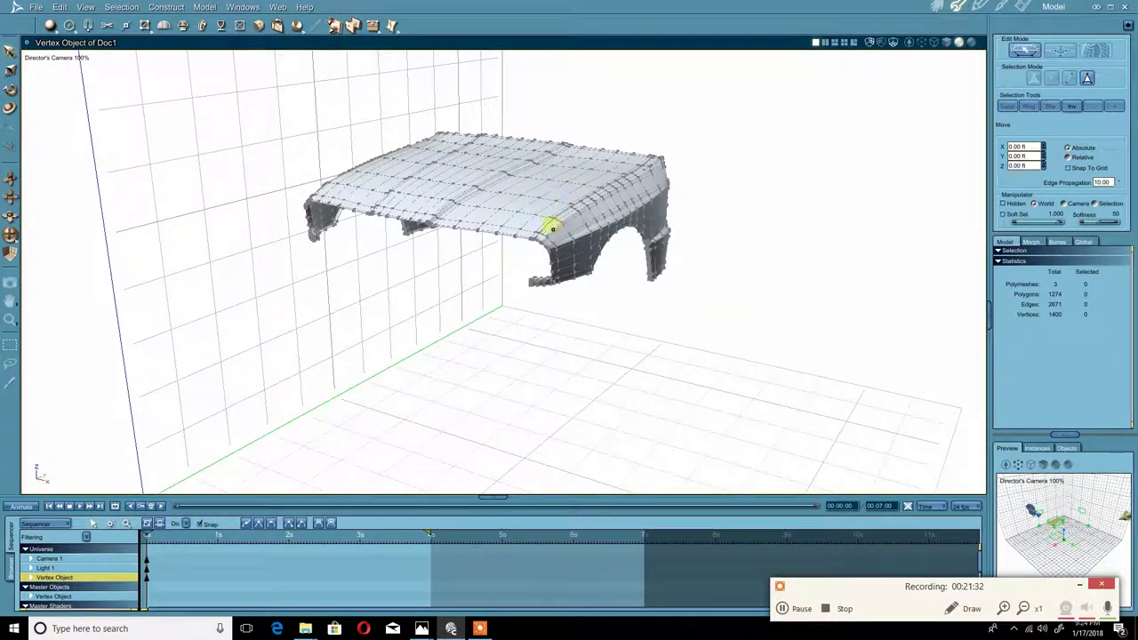
# Step: Switch to the Left view and examine how the hood and front fender line up with the side blueprint
pyautogui.click(44, 58)
pyautogui.click(71, 89)
pyautogui.scroll(5, 307, 242)
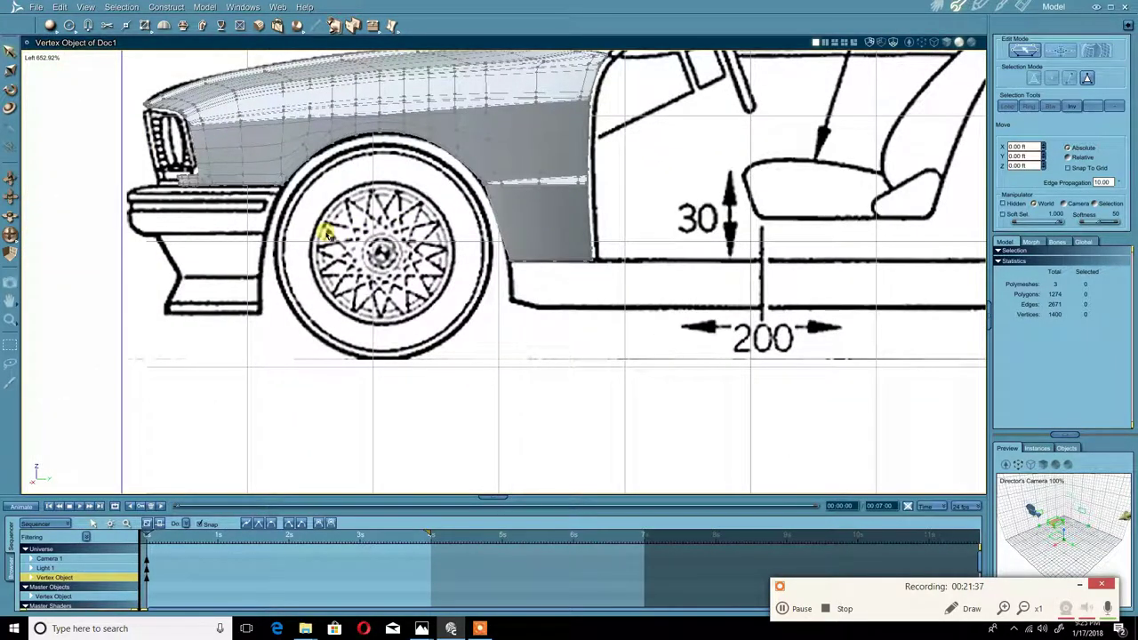
pyautogui.scroll(3, 246, 231)
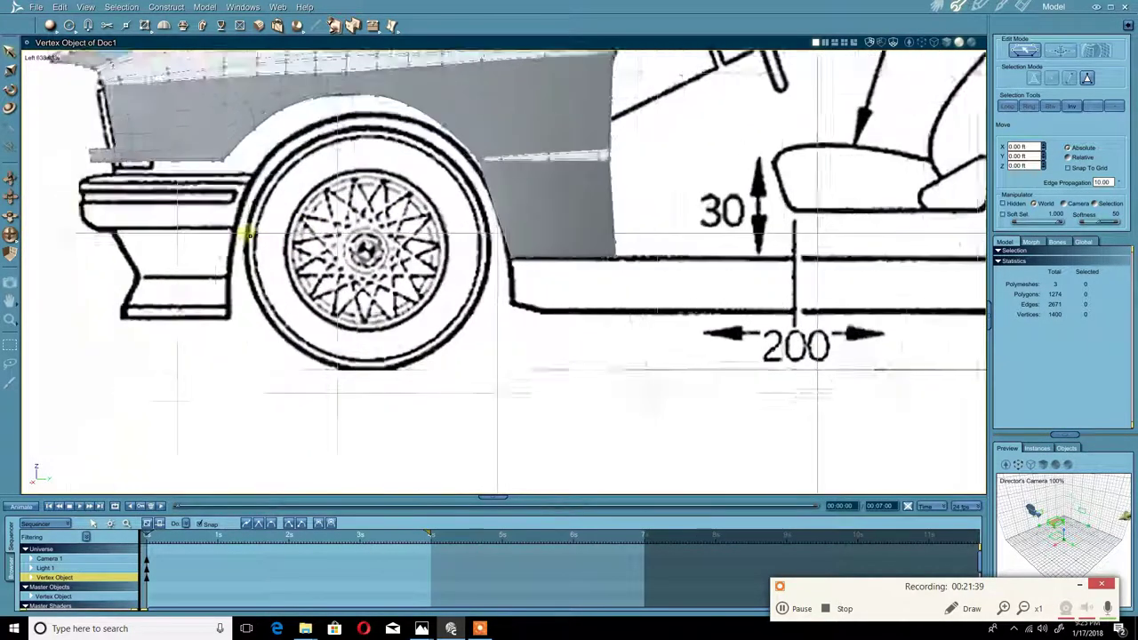
pyautogui.moveTo(246, 232); pyautogui.dragTo(420, 258, button='middle')
pyautogui.scroll(1, 336, 225)
pyautogui.moveTo(334, 246); pyautogui.dragTo(455, 289, button='middle')
pyautogui.scroll(-3, 411, 227)
pyautogui.moveTo(411, 227); pyautogui.dragTo(351, 257, button='middle')
pyautogui.scroll(-2, 383, 263)
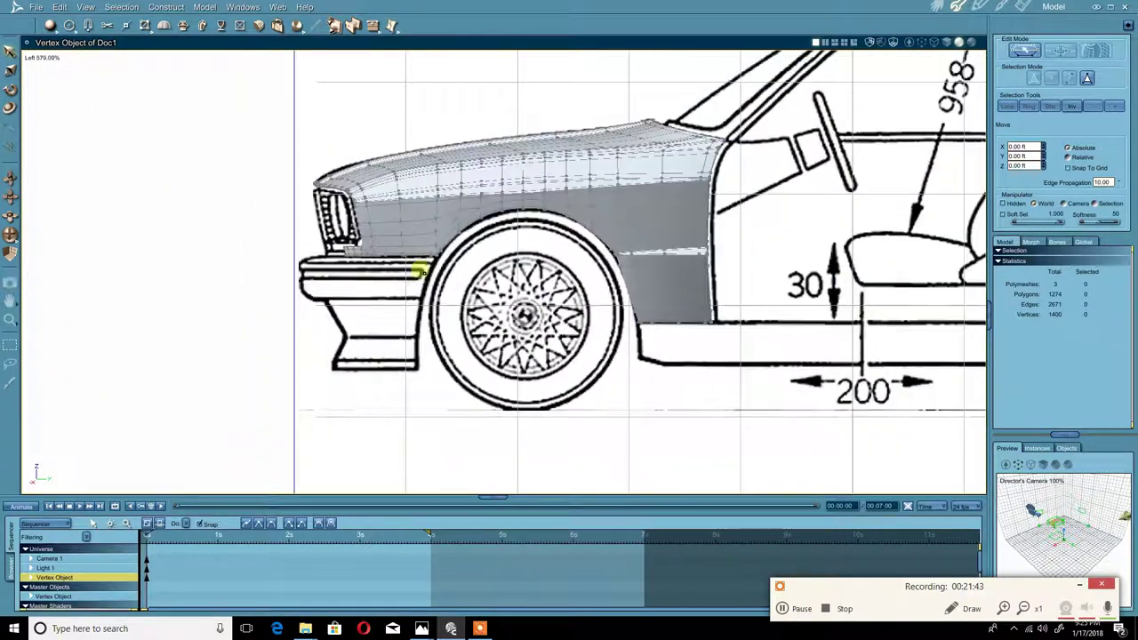
pyautogui.moveTo(424, 269); pyautogui.dragTo(317, 264, button='middle')
pyautogui.scroll(-2, 471, 235)
pyautogui.moveTo(471, 239); pyautogui.dragTo(400, 263, button='middle')
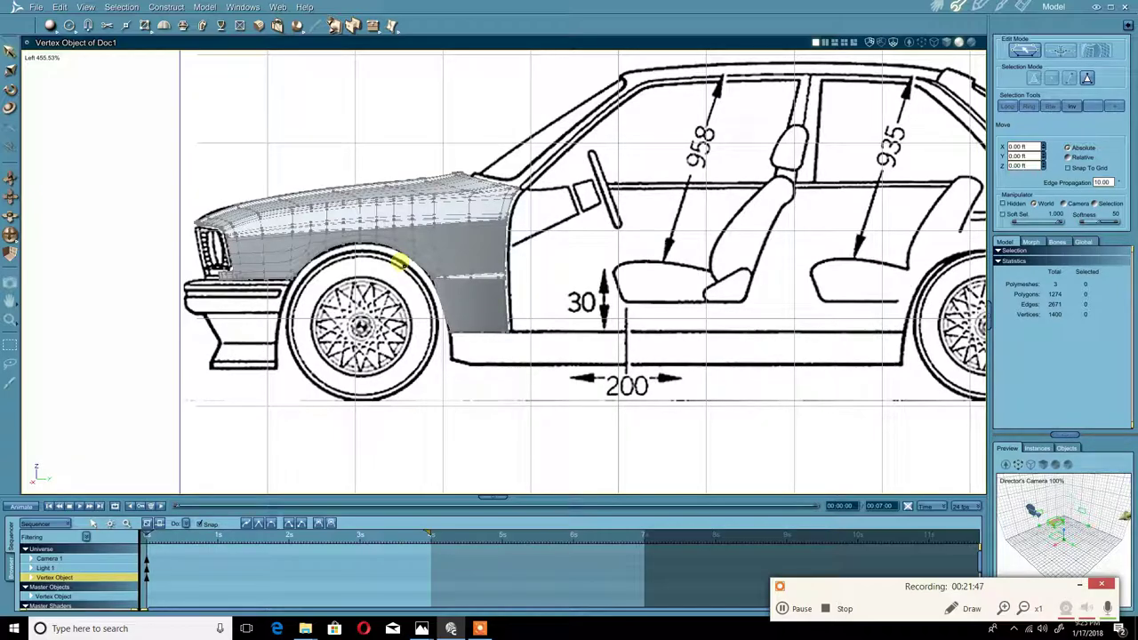
# Step: Examine the unmodeled part of the side blueprint, from the windshield and roofline back to the trunk, spoiler and rear bumper
pyautogui.scroll(-1, 403, 173)
pyautogui.moveTo(518, 285); pyautogui.dragTo(391, 300, button='middle')
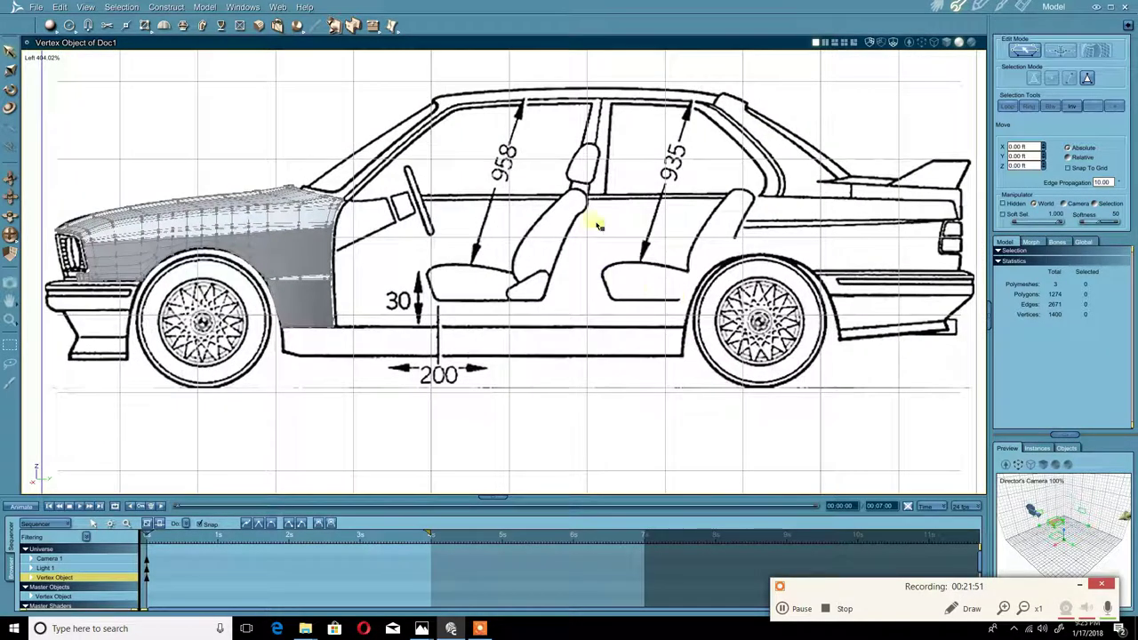
pyautogui.moveTo(851, 198)
pyautogui.mouseDown(button='middle')
pyautogui.moveTo(755, 203)
pyautogui.moveTo(706, 178)
pyautogui.moveTo(856, 198)
pyautogui.mouseUp(button='middle')
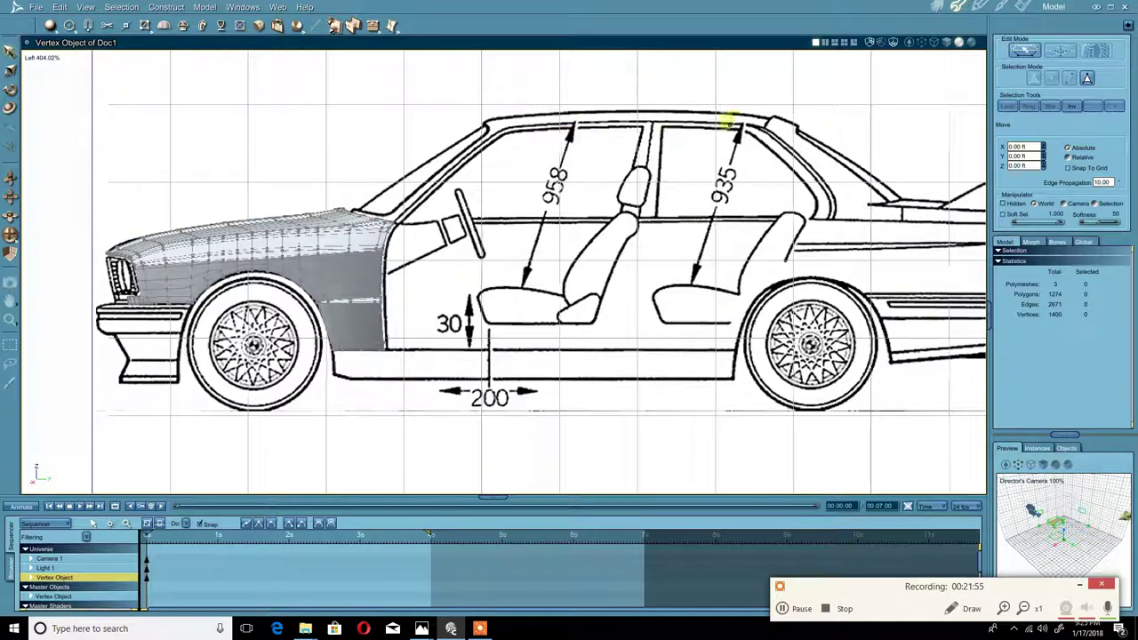
pyautogui.moveTo(816, 142); pyautogui.dragTo(689, 116, button='middle')
pyautogui.moveTo(761, 169); pyautogui.dragTo(682, 144, button='middle')
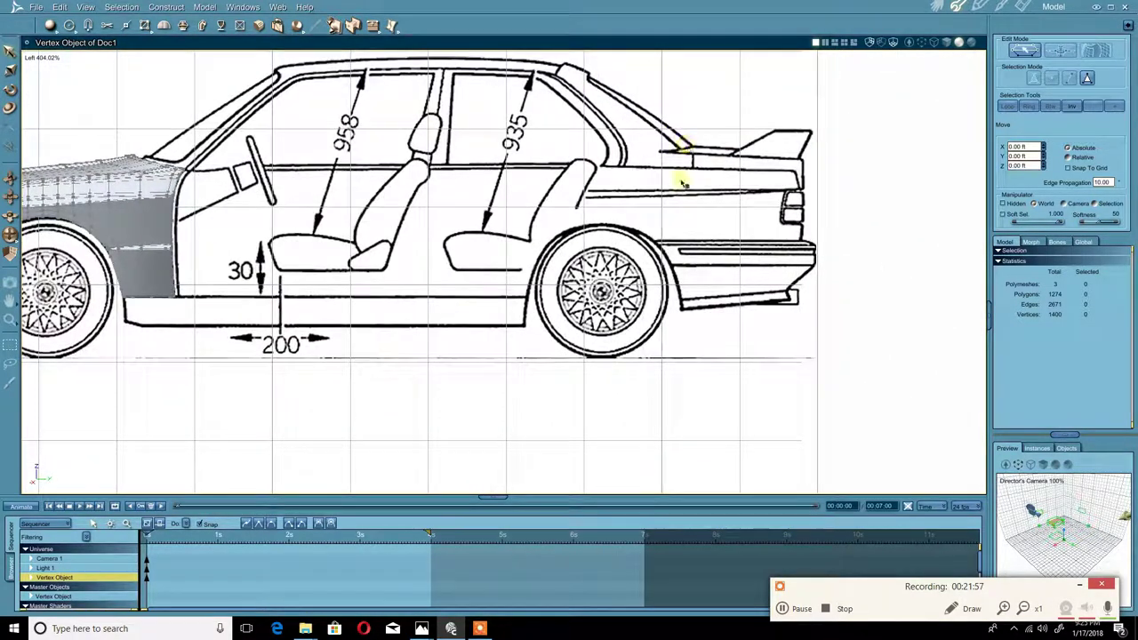
pyautogui.moveTo(678, 203)
pyautogui.mouseDown(button='middle')
pyautogui.moveTo(753, 183)
pyautogui.moveTo(678, 163)
pyautogui.moveTo(651, 173)
pyautogui.moveTo(684, 189)
pyautogui.moveTo(613, 182)
pyautogui.moveTo(542, 153)
pyautogui.mouseUp(button='middle')
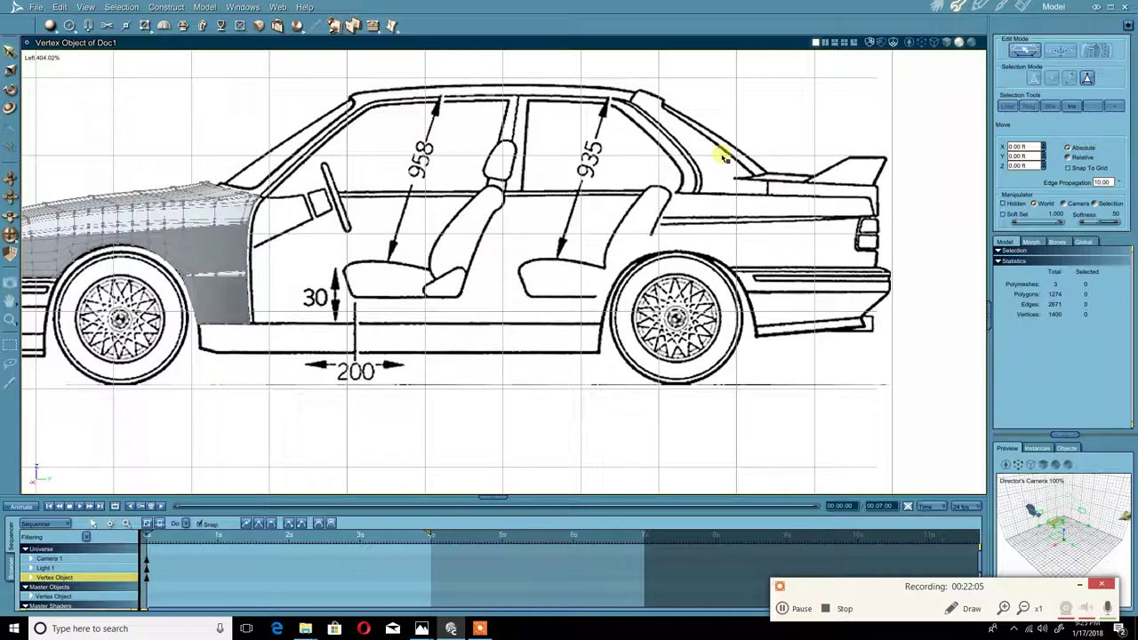
pyautogui.moveTo(690, 93)
pyautogui.mouseDown(button='middle')
pyautogui.moveTo(554, 119)
pyautogui.moveTo(616, 120)
pyautogui.moveTo(597, 198)
pyautogui.moveTo(541, 186)
pyautogui.moveTo(685, 160)
pyautogui.moveTo(584, 158)
pyautogui.mouseUp(button='middle')
pyautogui.scroll(3, 514, 125)
pyautogui.scroll(-3, 518, 125)
pyautogui.scroll(4, 541, 192)
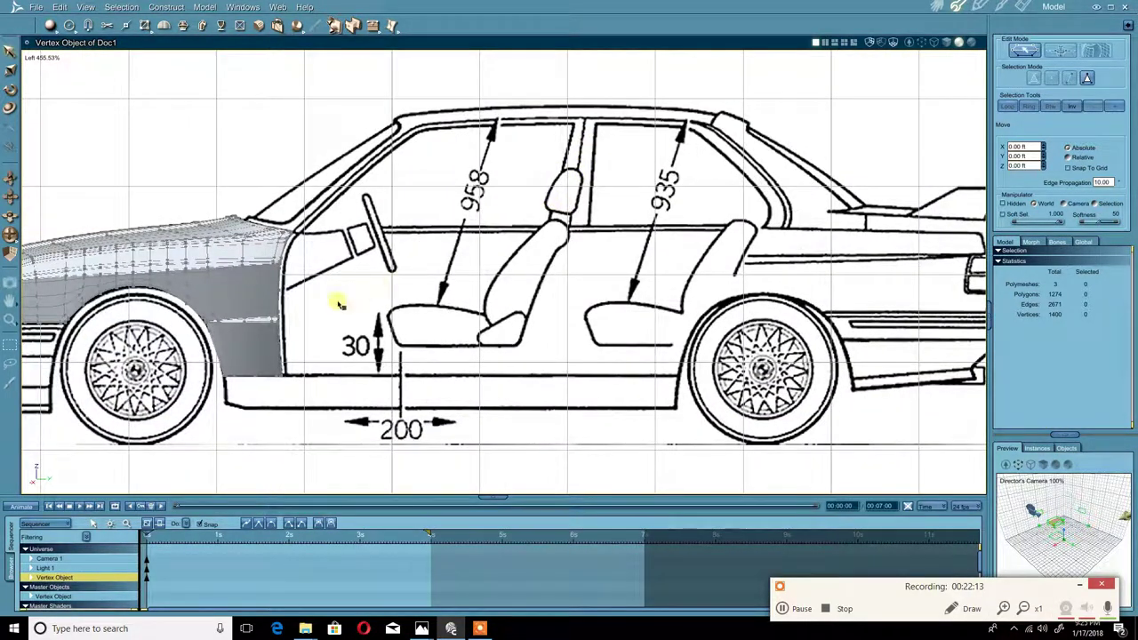
pyautogui.moveTo(626, 213); pyautogui.dragTo(594, 238, button='middle')
pyautogui.moveTo(540, 206); pyautogui.dragTo(579, 216, button='middle')
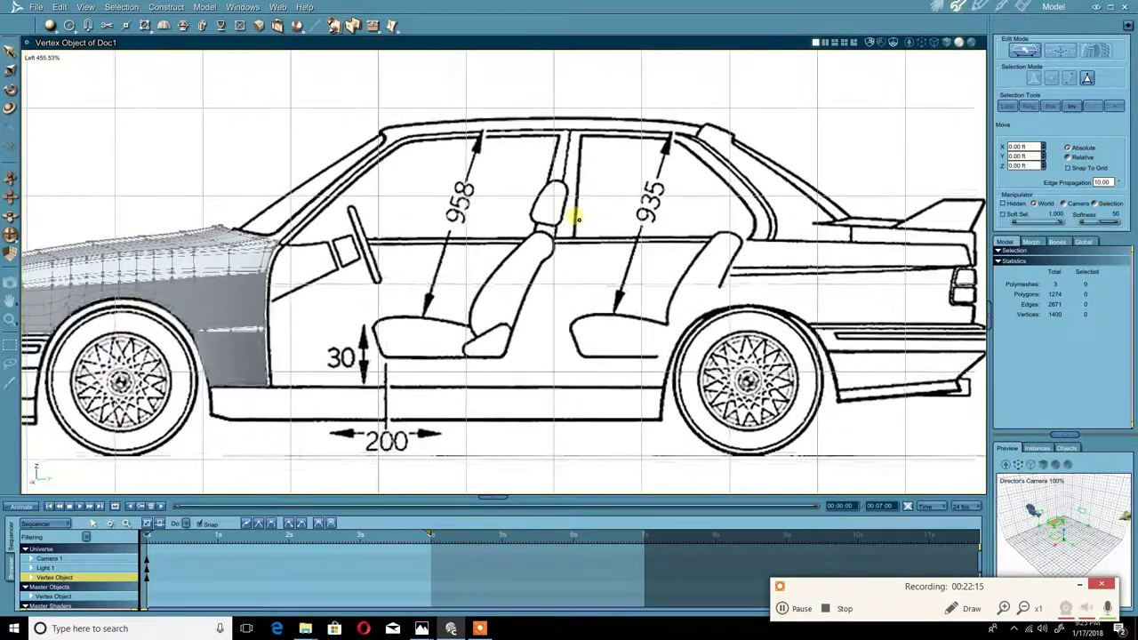
pyautogui.moveTo(730, 112); pyautogui.dragTo(736, 76, button='middle')
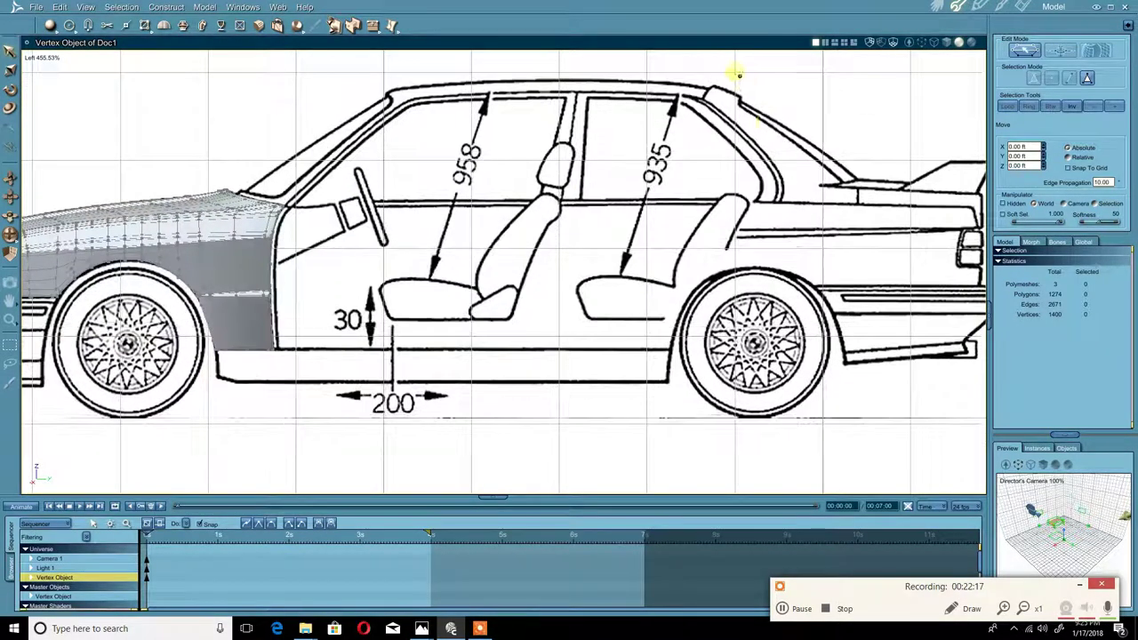
pyautogui.moveTo(825, 209); pyautogui.dragTo(718, 181, button='middle')
pyautogui.moveTo(838, 255); pyautogui.dragTo(851, 241, button='middle')
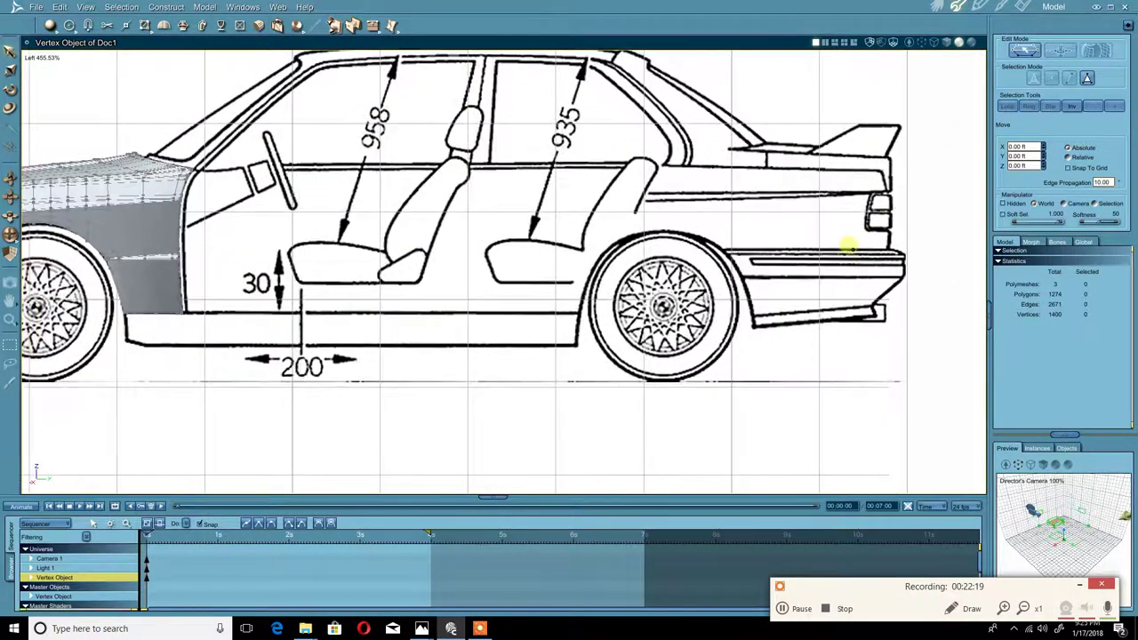
pyautogui.moveTo(153, 313)
pyautogui.mouseDown(button='middle')
pyautogui.moveTo(437, 254)
pyautogui.moveTo(315, 292)
pyautogui.moveTo(454, 255)
pyautogui.moveTo(436, 259)
pyautogui.moveTo(525, 178)
pyautogui.moveTo(406, 217)
pyautogui.moveTo(374, 257)
pyautogui.moveTo(644, 217)
pyautogui.moveTo(559, 255)
pyautogui.moveTo(590, 275)
pyautogui.moveTo(554, 259)
pyautogui.moveTo(575, 239)
pyautogui.moveTo(561, 279)
pyautogui.moveTo(572, 255)
pyautogui.mouseUp(button='middle')
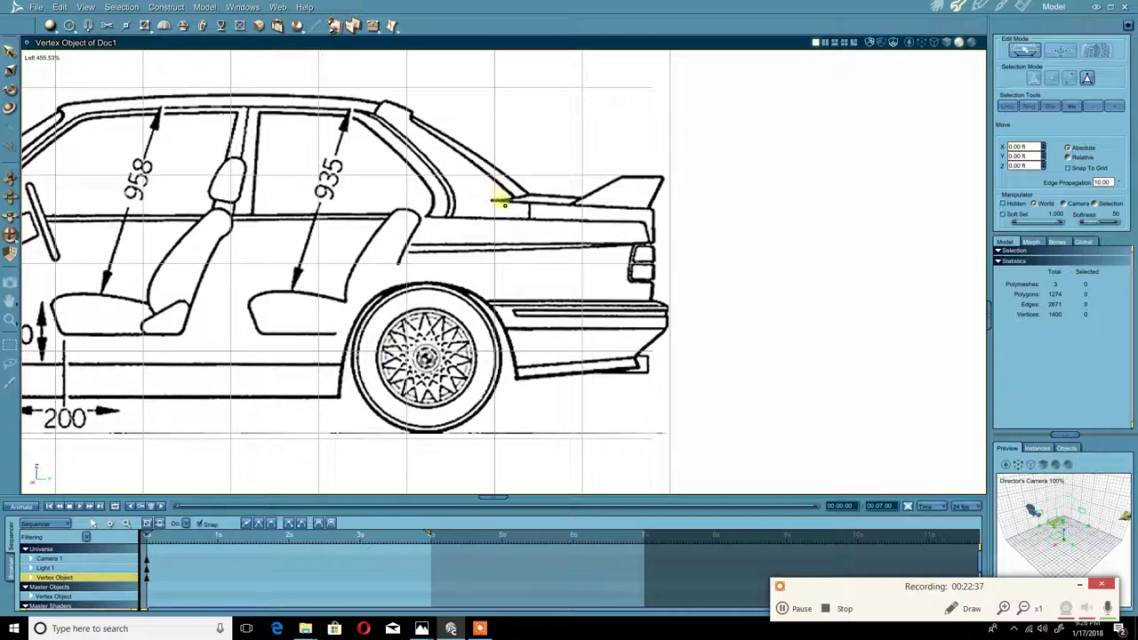
# Step: Compare the modeled front fender's wheel arch and door-side edge with the side blueprint
pyautogui.moveTo(468, 244)
pyautogui.mouseDown(button='middle')
pyautogui.moveTo(693, 193)
pyautogui.moveTo(511, 261)
pyautogui.moveTo(567, 263)
pyautogui.mouseUp(button='middle')
pyautogui.moveTo(293, 280)
pyautogui.mouseDown(button='middle')
pyautogui.moveTo(617, 249)
pyautogui.moveTo(495, 284)
pyautogui.moveTo(348, 294)
pyautogui.moveTo(459, 278)
pyautogui.mouseUp(button='middle')
pyautogui.moveTo(341, 300); pyautogui.dragTo(544, 272, button='middle')
pyautogui.moveTo(341, 272); pyautogui.dragTo(371, 264, button='middle')
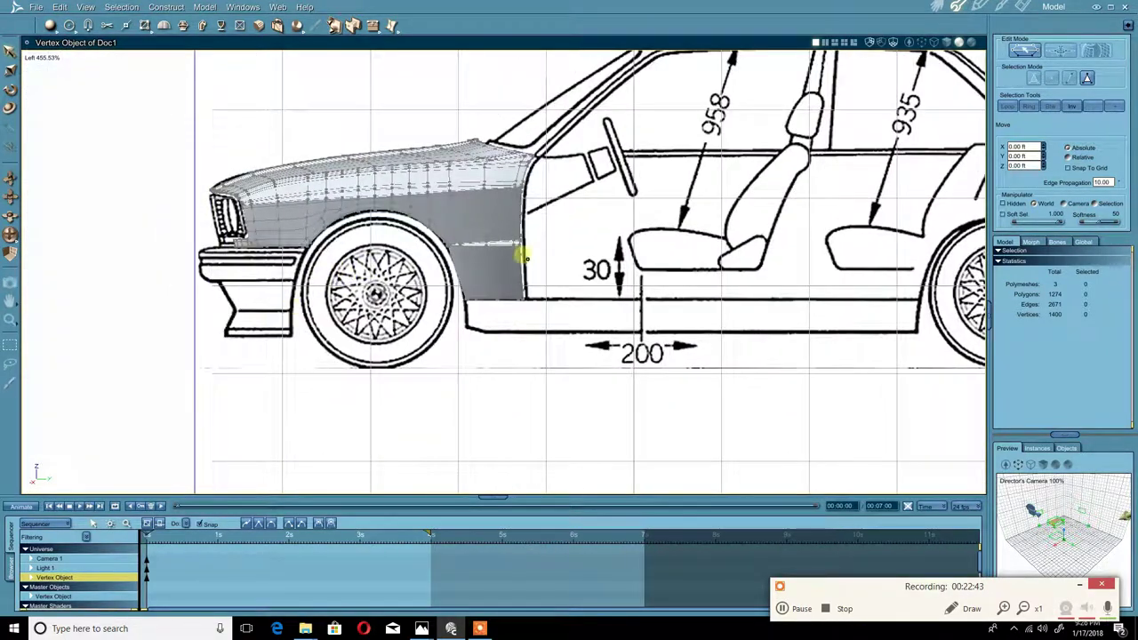
pyautogui.moveTo(524, 254); pyautogui.dragTo(406, 262, button='middle')
pyautogui.moveTo(487, 275); pyautogui.dragTo(577, 267, button='middle')
pyautogui.scroll(3, 397, 271)
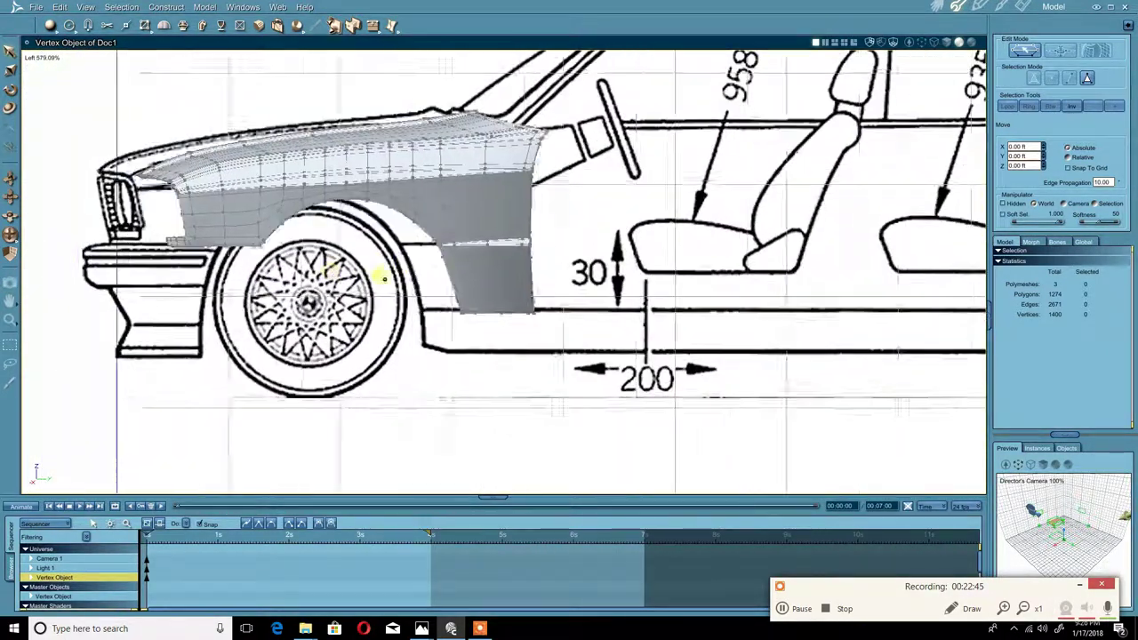
pyautogui.scroll(1, 408, 276)
pyautogui.moveTo(382, 274)
pyautogui.mouseDown(button='middle')
pyautogui.moveTo(485, 285)
pyautogui.moveTo(427, 254)
pyautogui.moveTo(427, 287)
pyautogui.moveTo(450, 283)
pyautogui.mouseUp(button='middle')
pyautogui.scroll(-5, 409, 278)
pyautogui.scroll(-3, 436, 266)
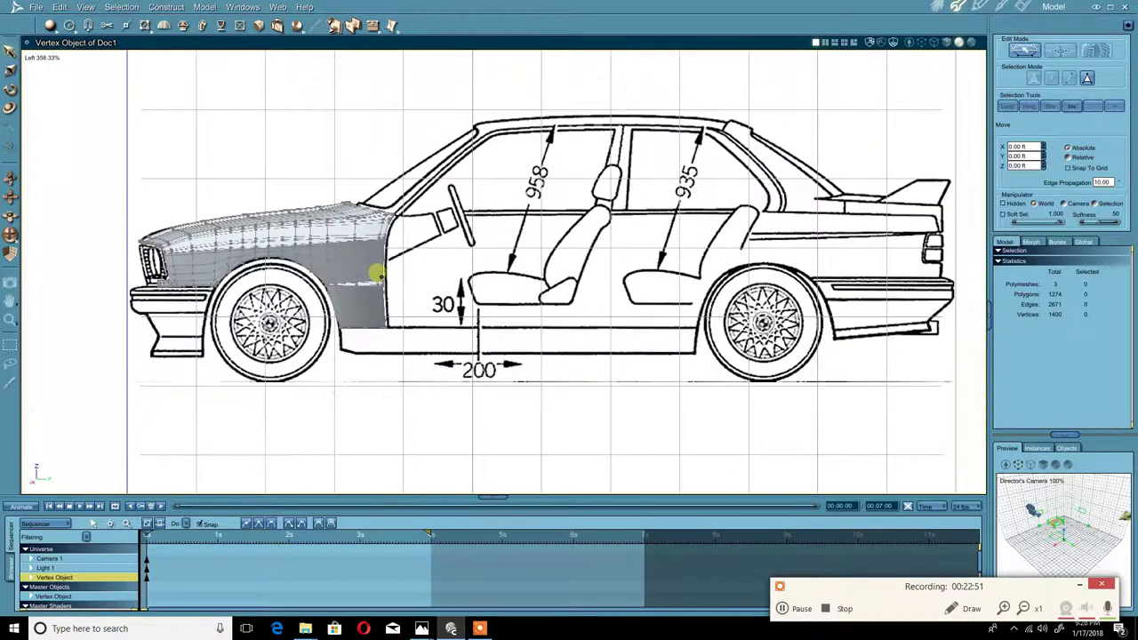
# Step: Review the car's full side profile on the blueprint, from the modeled hood to the rear spoiler and along the door
pyautogui.moveTo(200, 277); pyautogui.dragTo(443, 256, button='middle')
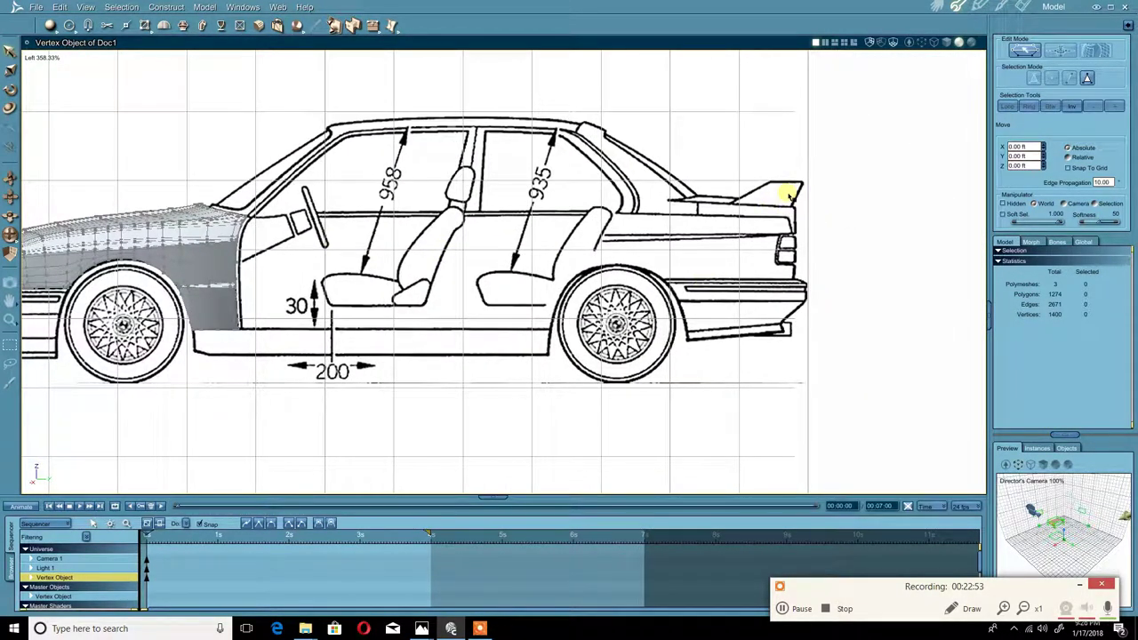
pyautogui.moveTo(890, 208)
pyautogui.mouseDown(button='middle')
pyautogui.moveTo(641, 267)
pyautogui.moveTo(453, 261)
pyautogui.mouseUp(button='middle')
pyautogui.scroll(3, 453, 262)
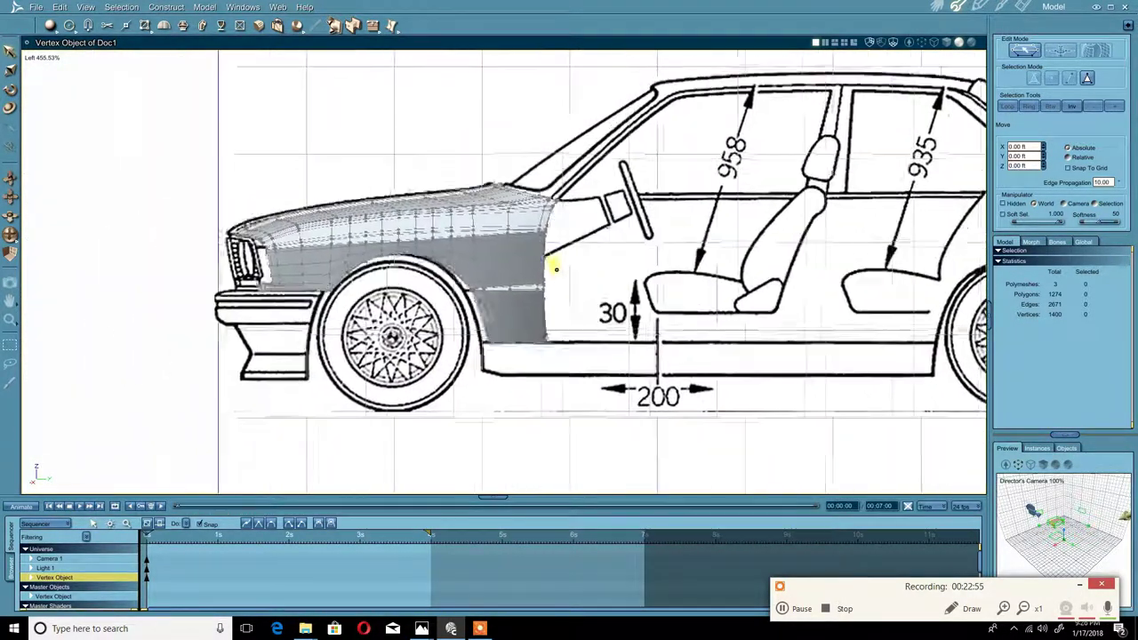
pyautogui.scroll(3, 479, 269)
pyautogui.scroll(-3, 511, 267)
pyautogui.moveTo(744, 247); pyautogui.dragTo(658, 246, button='middle')
pyautogui.moveTo(888, 237)
pyautogui.mouseDown(button='middle')
pyautogui.moveTo(643, 242)
pyautogui.moveTo(668, 186)
pyautogui.moveTo(699, 243)
pyautogui.mouseUp(button='middle')
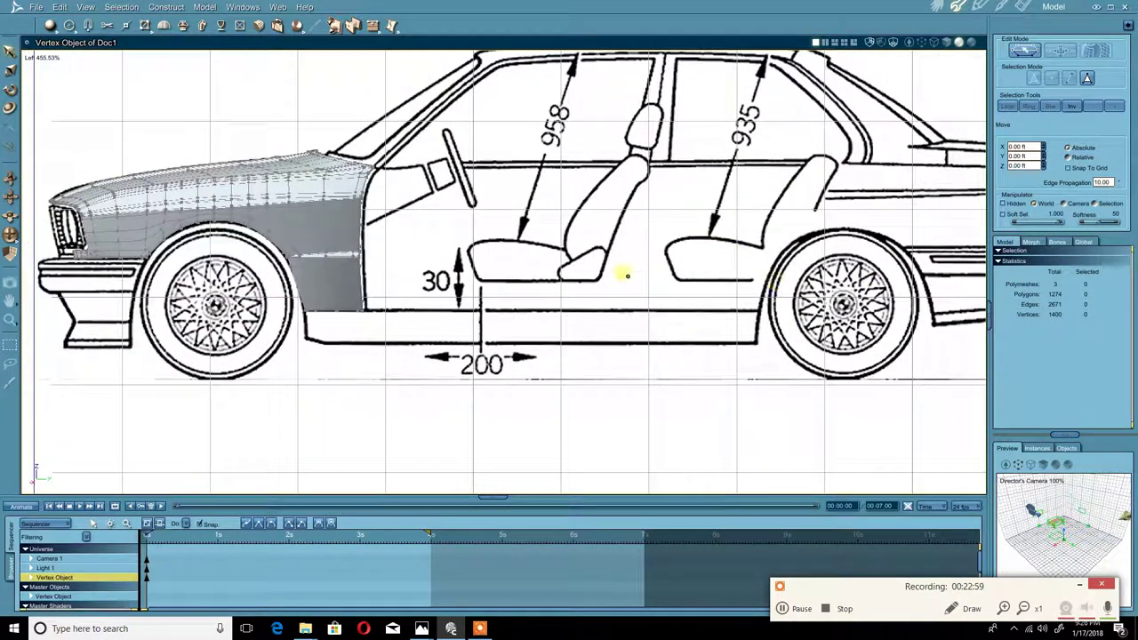
pyautogui.moveTo(628, 272)
pyautogui.mouseDown(button='middle')
pyautogui.moveTo(821, 254)
pyautogui.moveTo(703, 262)
pyautogui.moveTo(774, 252)
pyautogui.moveTo(620, 244)
pyautogui.moveTo(650, 257)
pyautogui.moveTo(493, 257)
pyautogui.moveTo(631, 283)
pyautogui.moveTo(582, 272)
pyautogui.moveTo(566, 282)
pyautogui.moveTo(572, 293)
pyautogui.moveTo(490, 272)
pyautogui.moveTo(559, 287)
pyautogui.moveTo(514, 261)
pyautogui.moveTo(556, 265)
pyautogui.moveTo(471, 287)
pyautogui.moveTo(541, 257)
pyautogui.moveTo(481, 270)
pyautogui.mouseUp(button='middle')
pyautogui.scroll(-1, 661, 243)
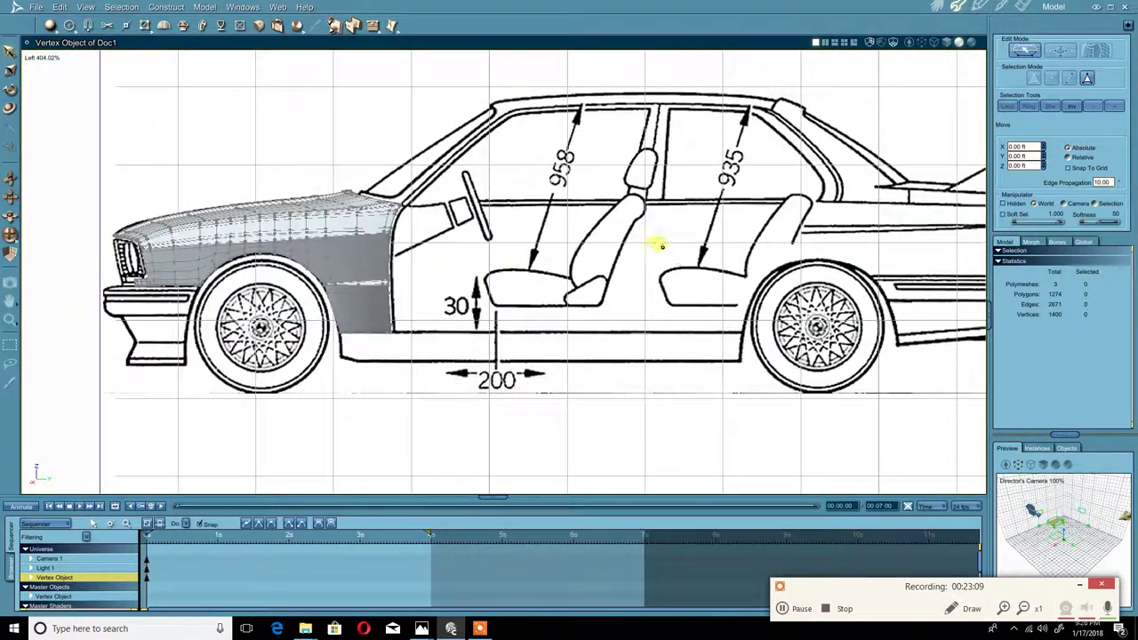
# Step: Inspect the blueprint's door and rear quarter areas, and recheck the modeled hood and fender up close around the front wheel
pyautogui.scroll(-1, 661, 243)
pyautogui.moveTo(661, 244); pyautogui.dragTo(553, 241, button='middle')
pyautogui.scroll(1, 577, 249)
pyautogui.scroll(-1, 599, 239)
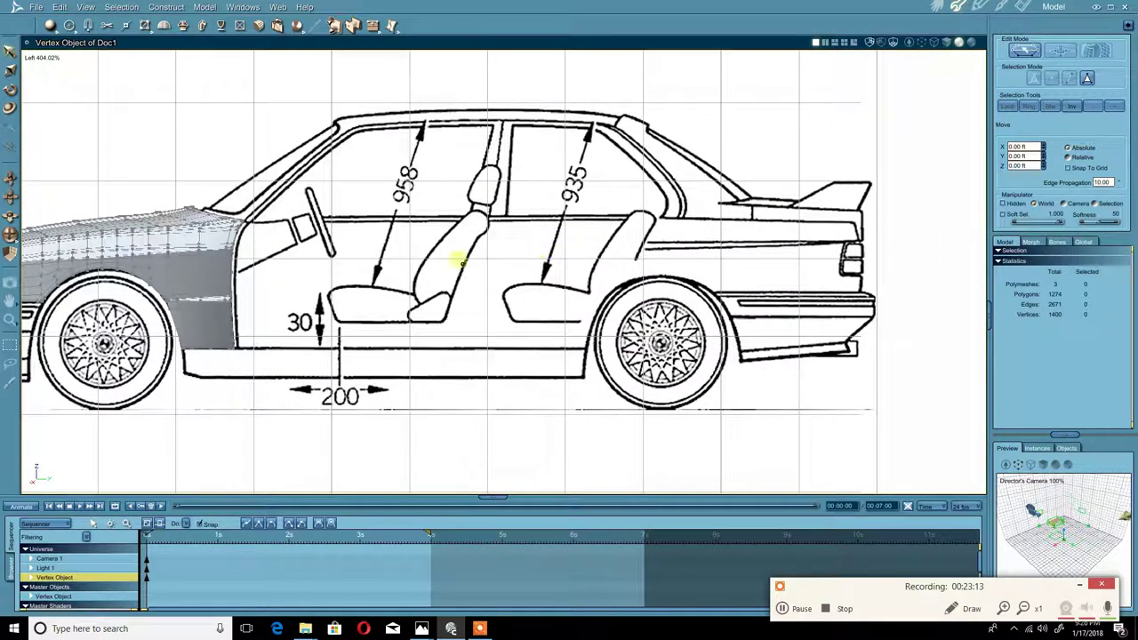
pyautogui.moveTo(461, 261)
pyautogui.mouseDown(button='middle')
pyautogui.moveTo(569, 247)
pyautogui.moveTo(540, 266)
pyautogui.mouseUp(button='middle')
pyautogui.moveTo(455, 274)
pyautogui.mouseDown(button='middle')
pyautogui.moveTo(595, 244)
pyautogui.moveTo(392, 275)
pyautogui.moveTo(577, 275)
pyautogui.mouseUp(button='middle')
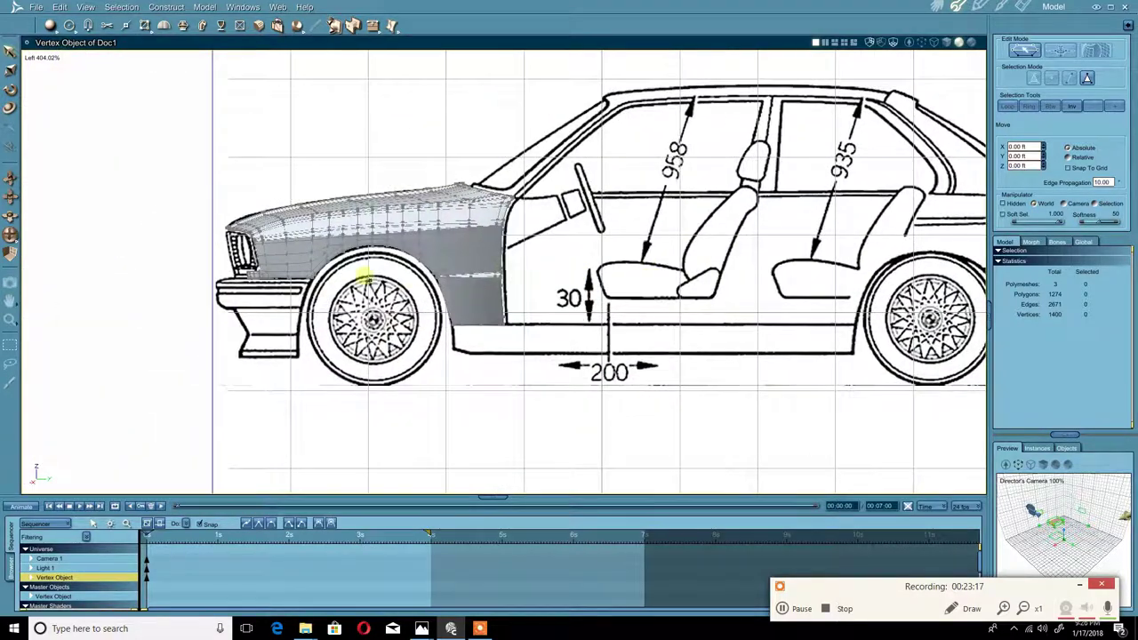
pyautogui.scroll(3, 370, 275)
pyautogui.moveTo(374, 272); pyautogui.dragTo(454, 277, button='middle')
pyautogui.scroll(3, 456, 276)
pyautogui.scroll(-2, 459, 277)
pyautogui.scroll(-2, 458, 276)
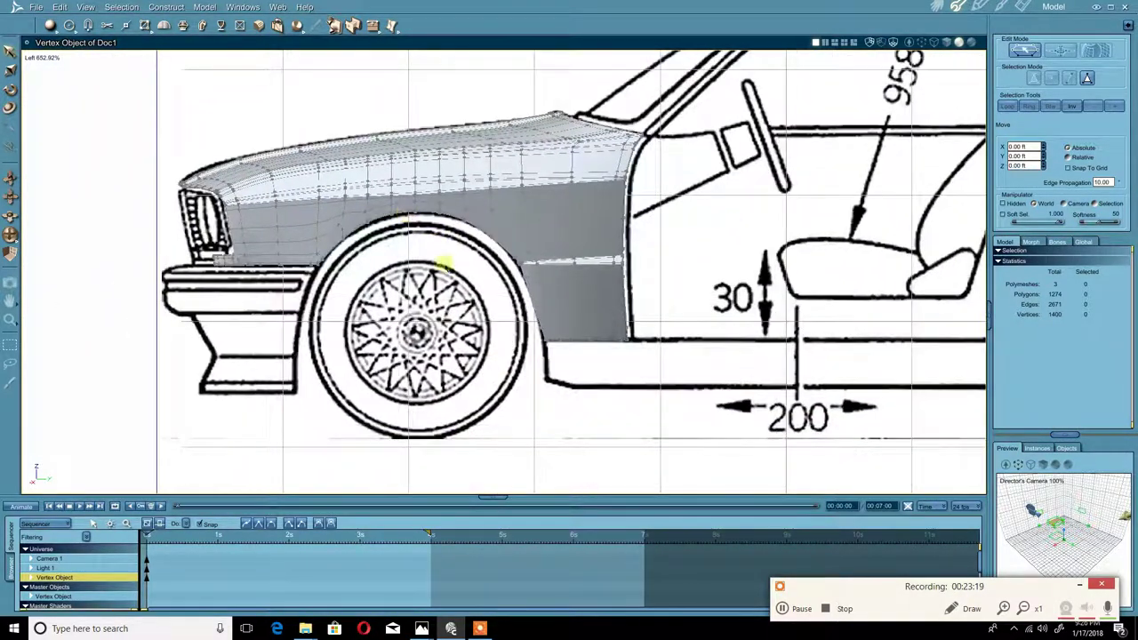